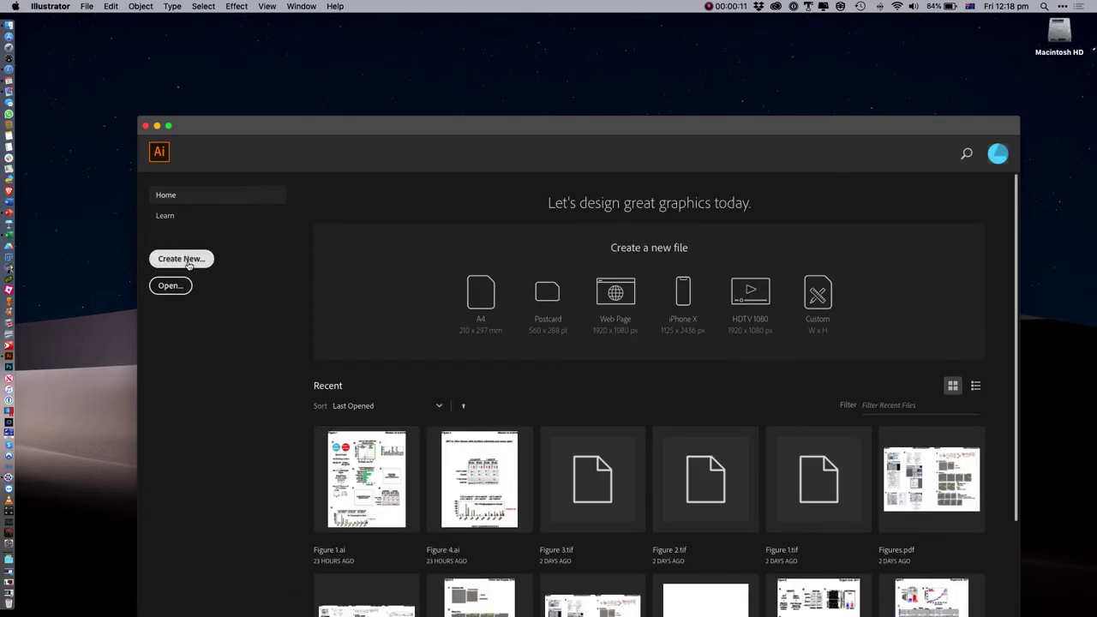
Create a new portrait A4 document of 210 x 297 mm with the RGB Color mode
click(181, 259)
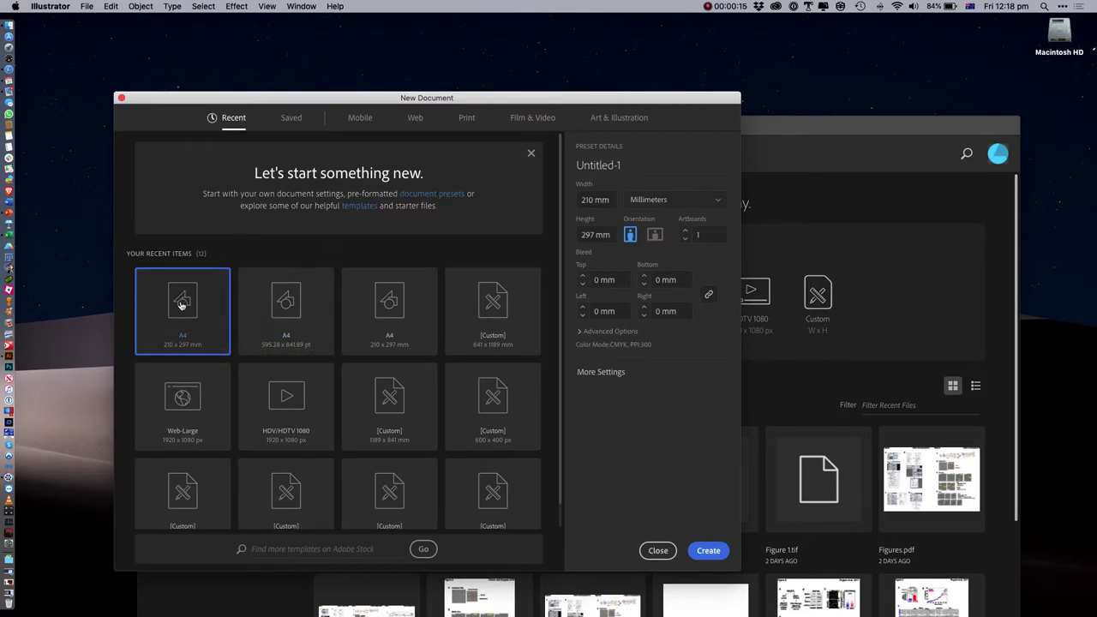
click(582, 332)
click(622, 362)
click(626, 379)
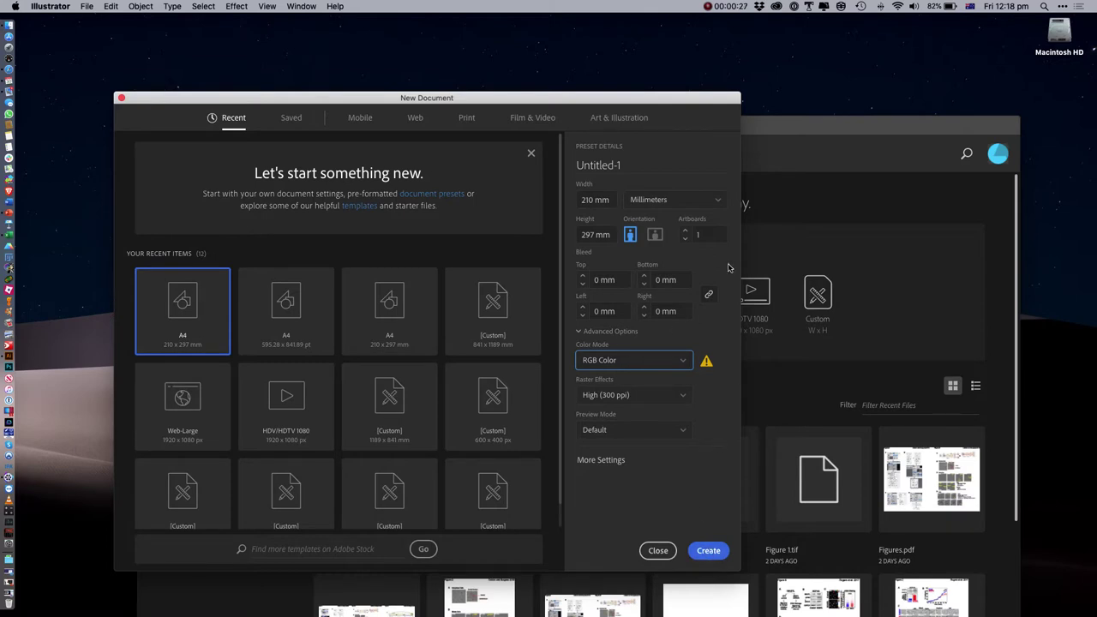
click(703, 553)
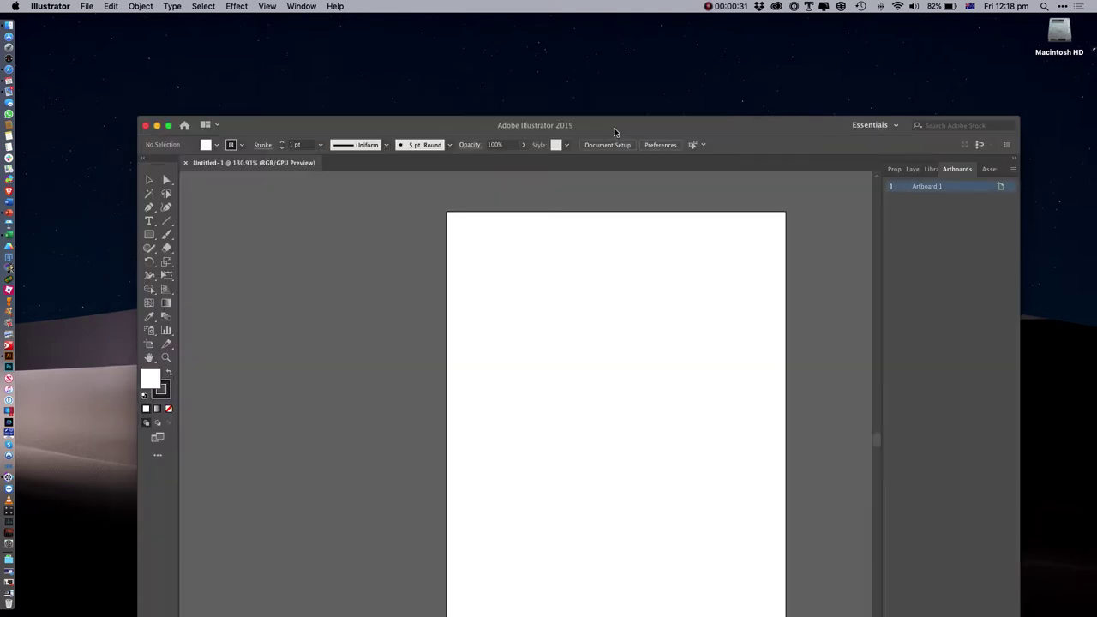
drag(613, 132, 557, 40)
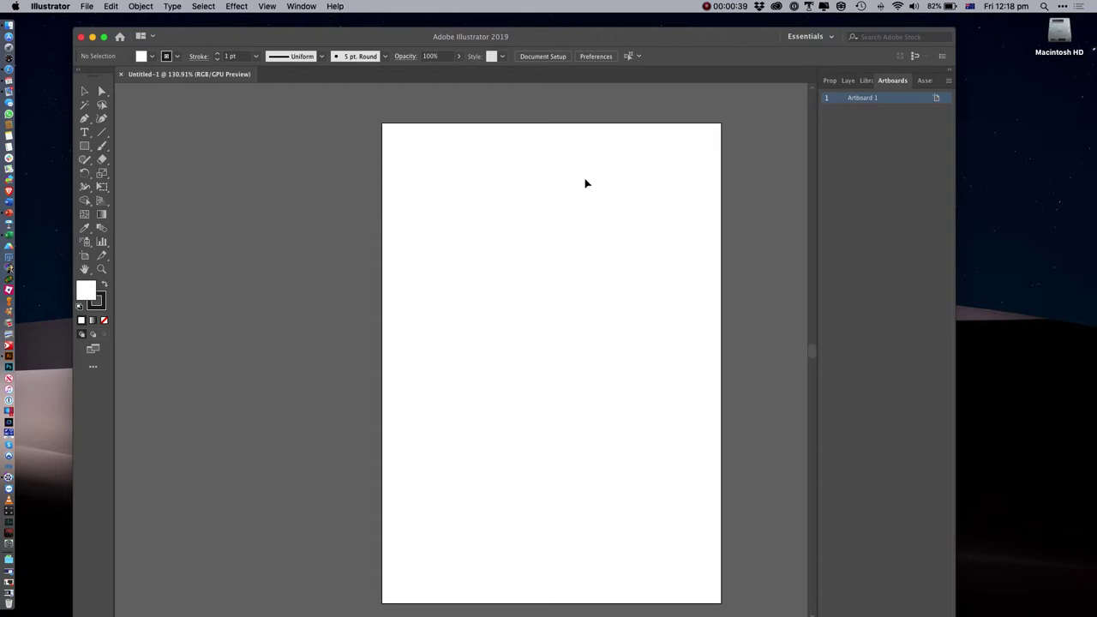
key(super+equal)
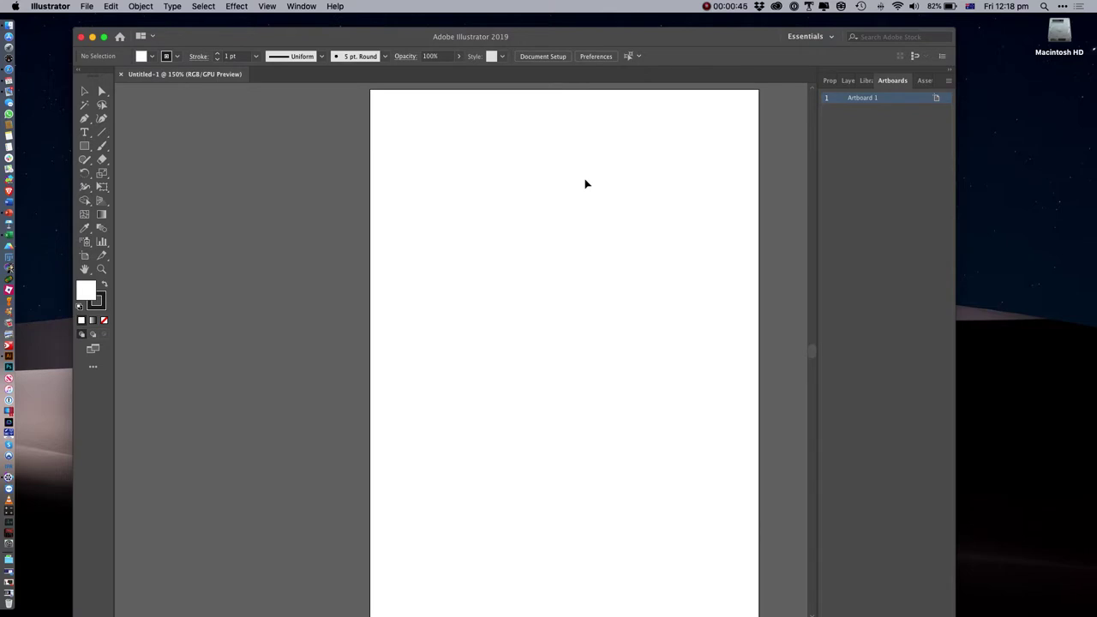
key(super+minus)
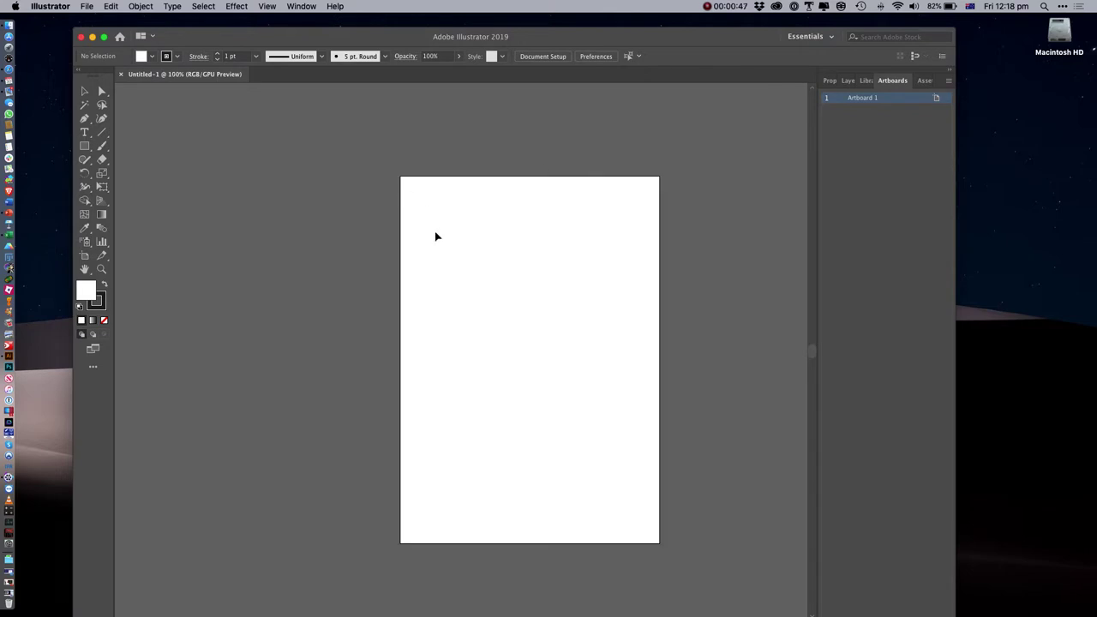
key(h)
drag(428, 284, 339, 259)
key(v)
key(super+space)
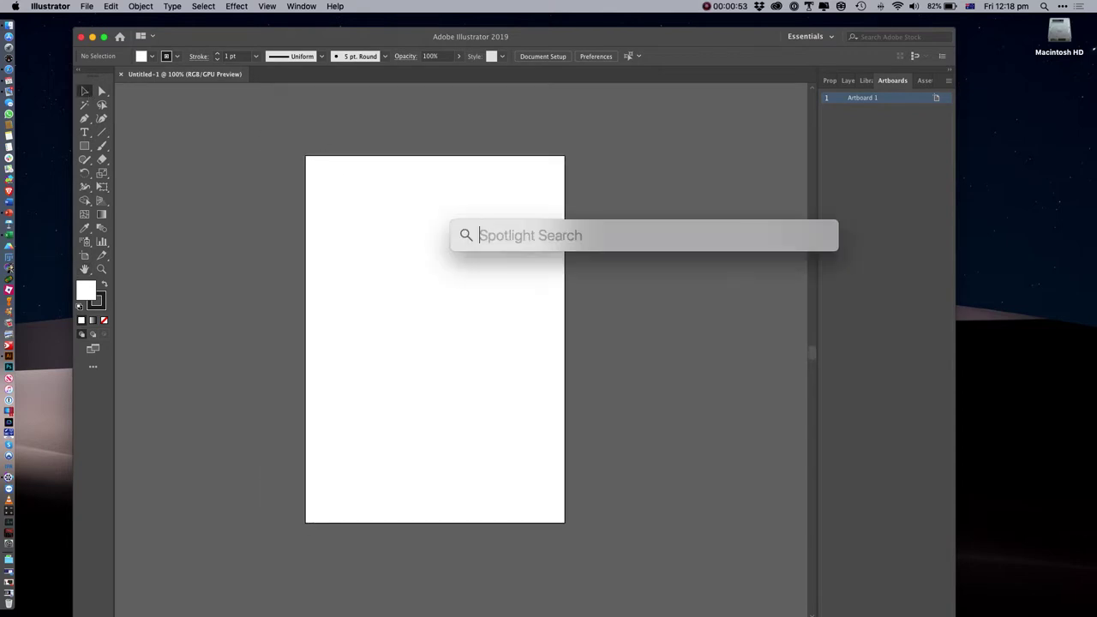
key(Escape)
mouse_move(359, 231)
mouse_down()
mouse_move(363, 248)
mouse_move(427, 242)
mouse_move(324, 221)
mouse_move(366, 216)
mouse_up()
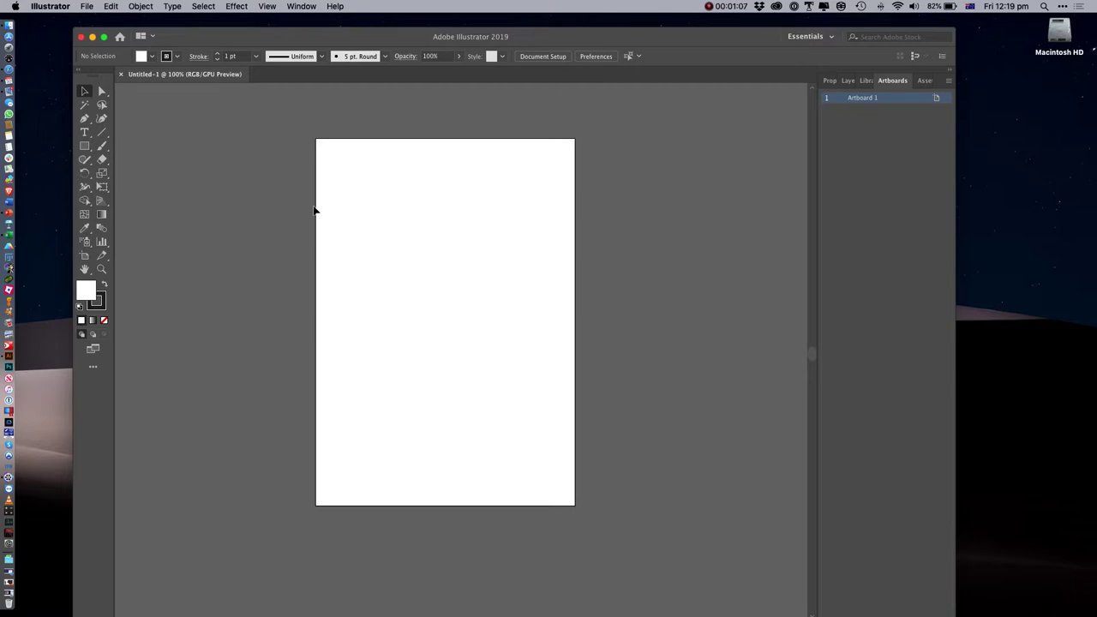
Enlarge the application window to fill the screen and widen the panel dock until all its panel names are readable
click(957, 92)
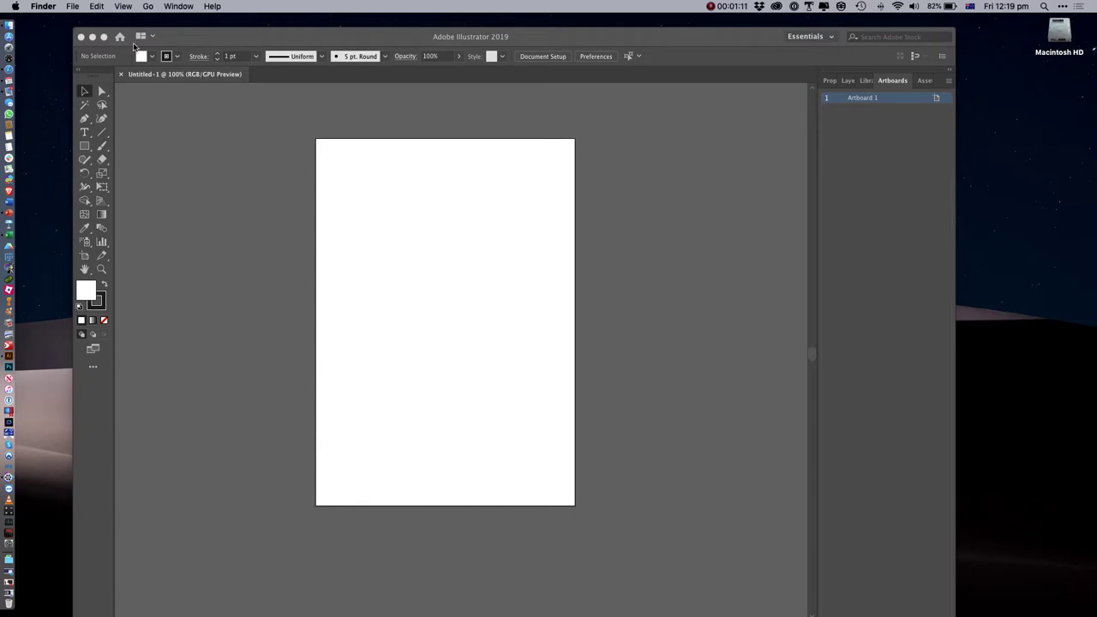
click(103, 37)
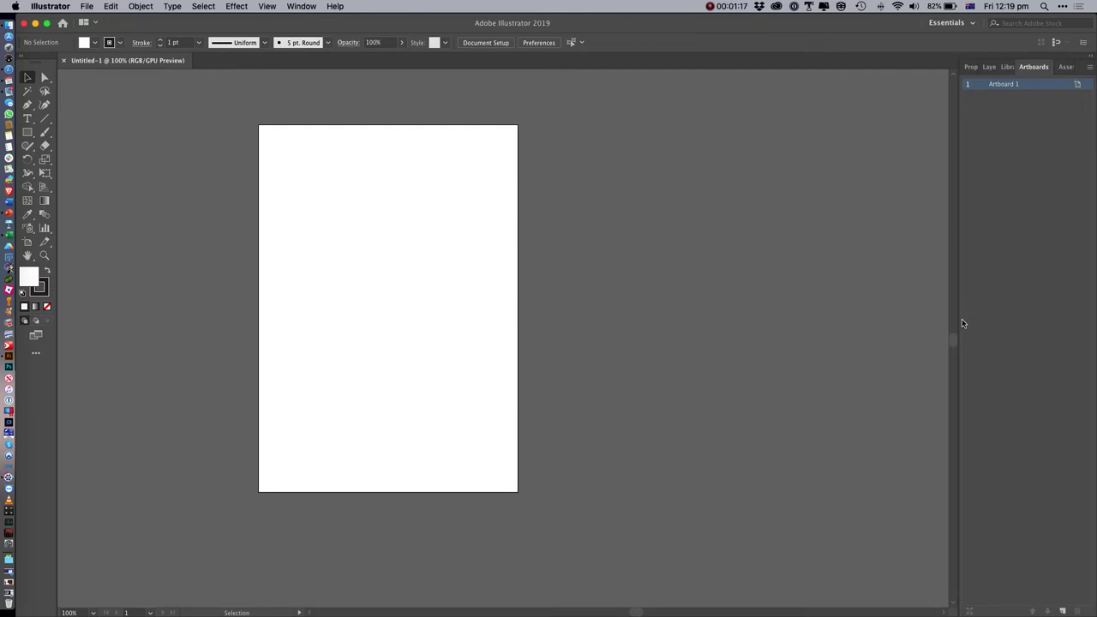
drag(960, 319, 874, 314)
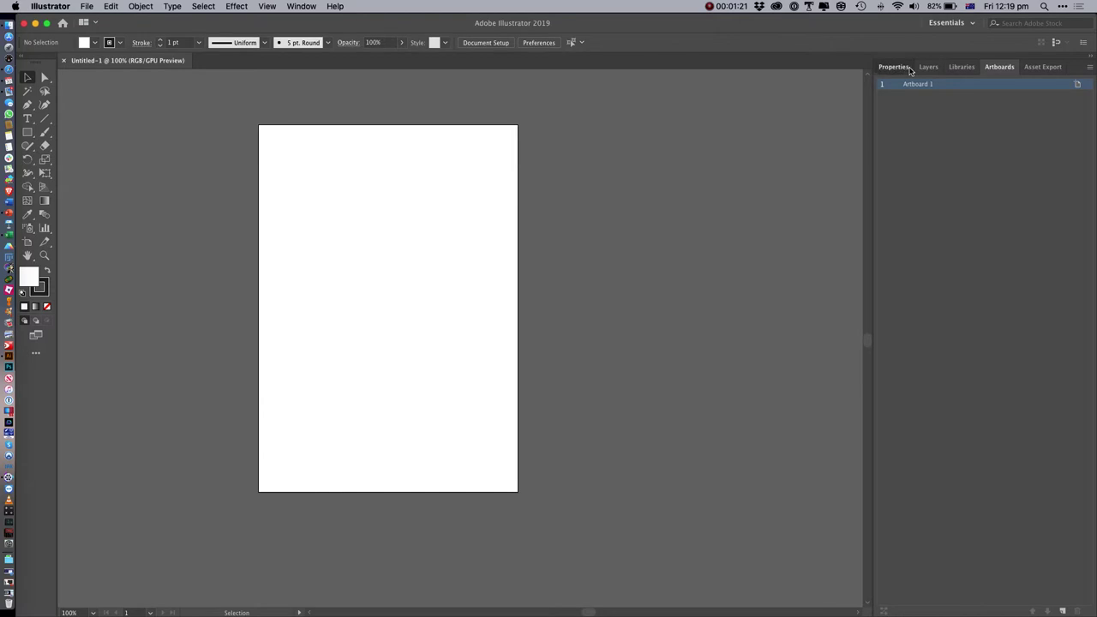
click(894, 67)
click(1003, 67)
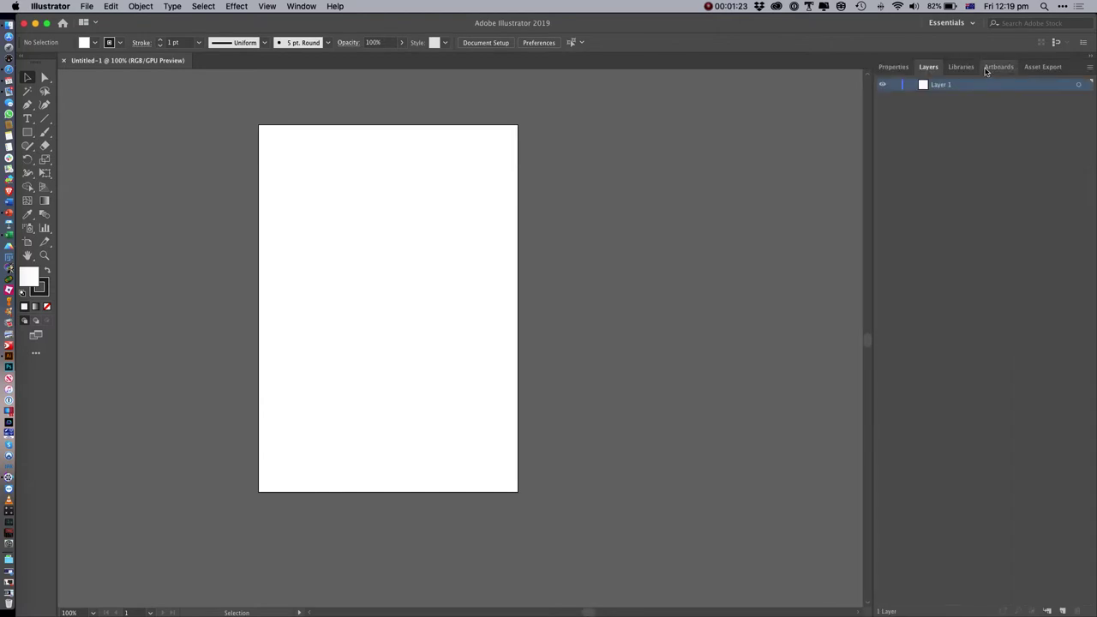
click(963, 67)
click(1001, 68)
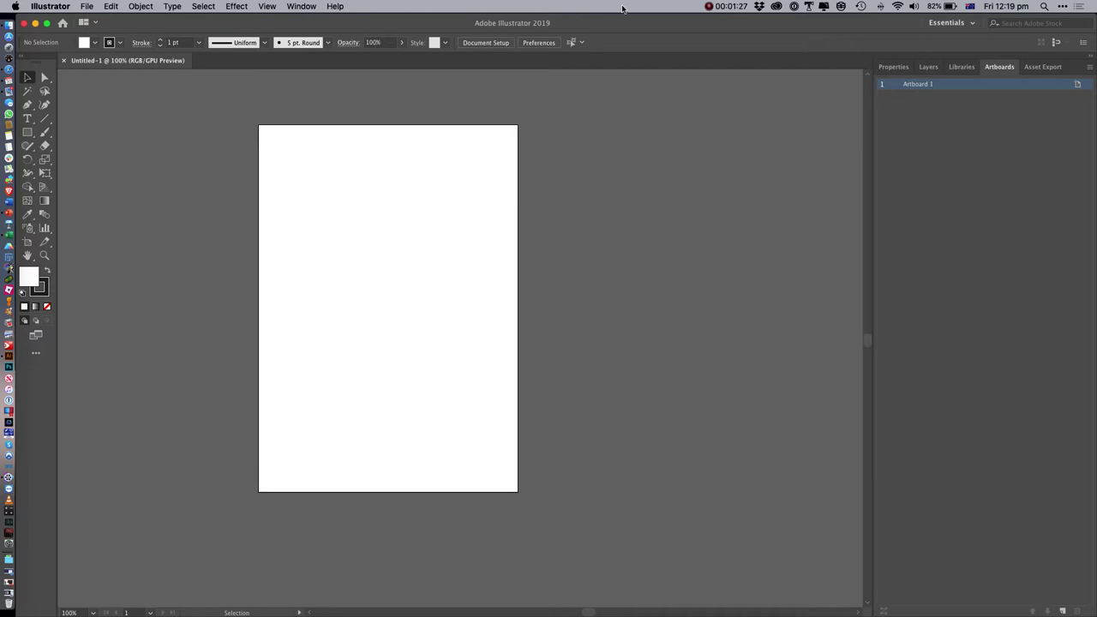
Hide the Control bar and show it again
click(310, 7)
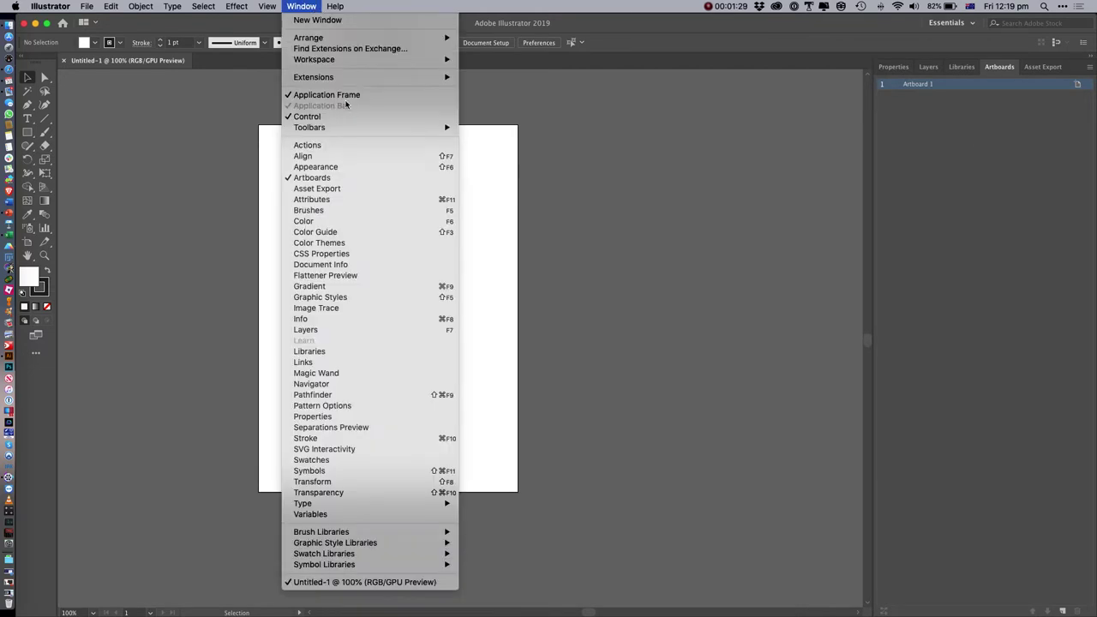
click(342, 118)
click(304, 7)
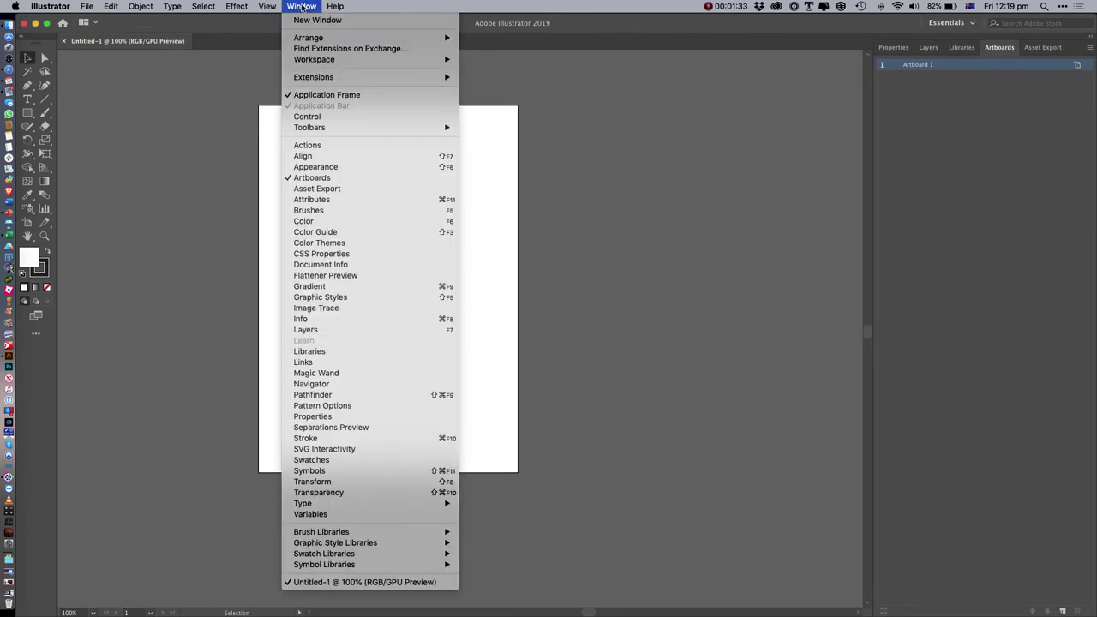
click(306, 116)
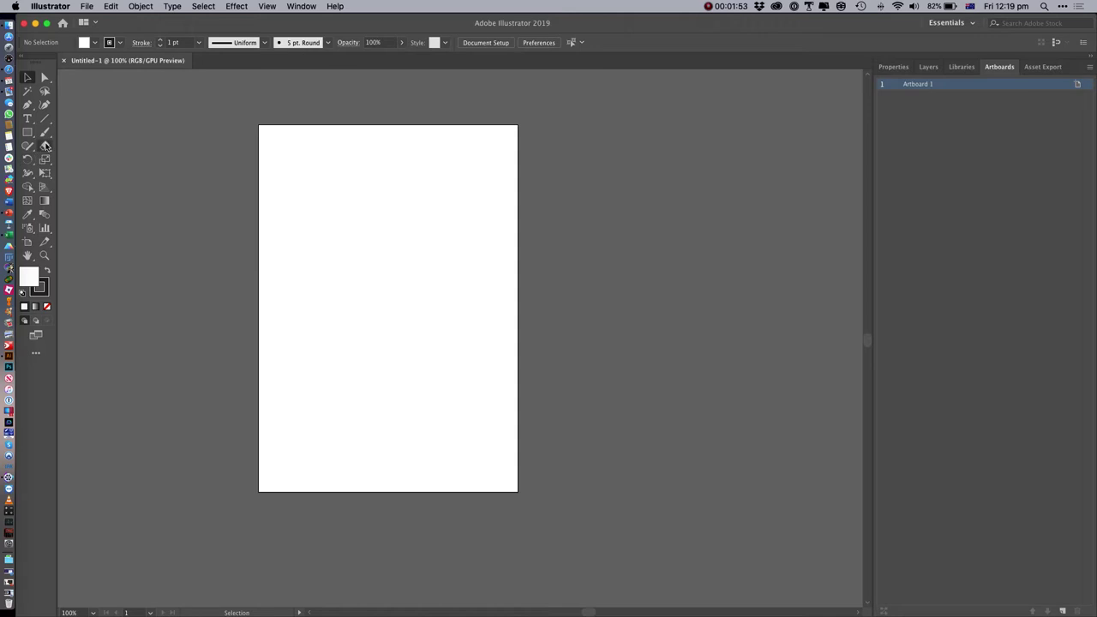
Add a line of text near the top of the artboard with the Type Tool: a first name followed by "is awesome!"
click(32, 122)
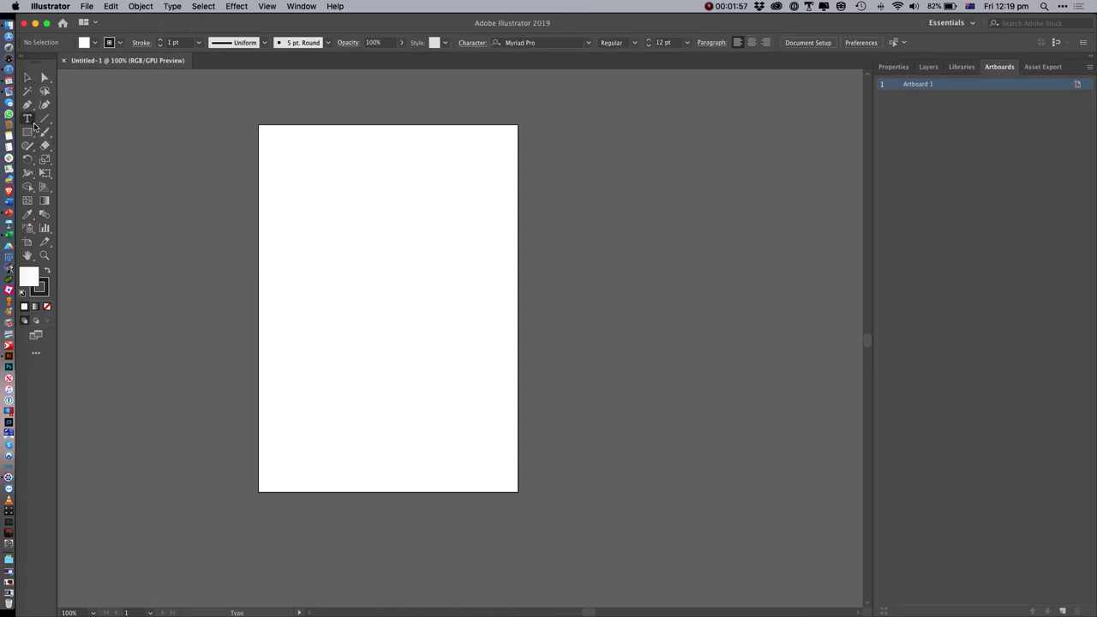
click(32, 121)
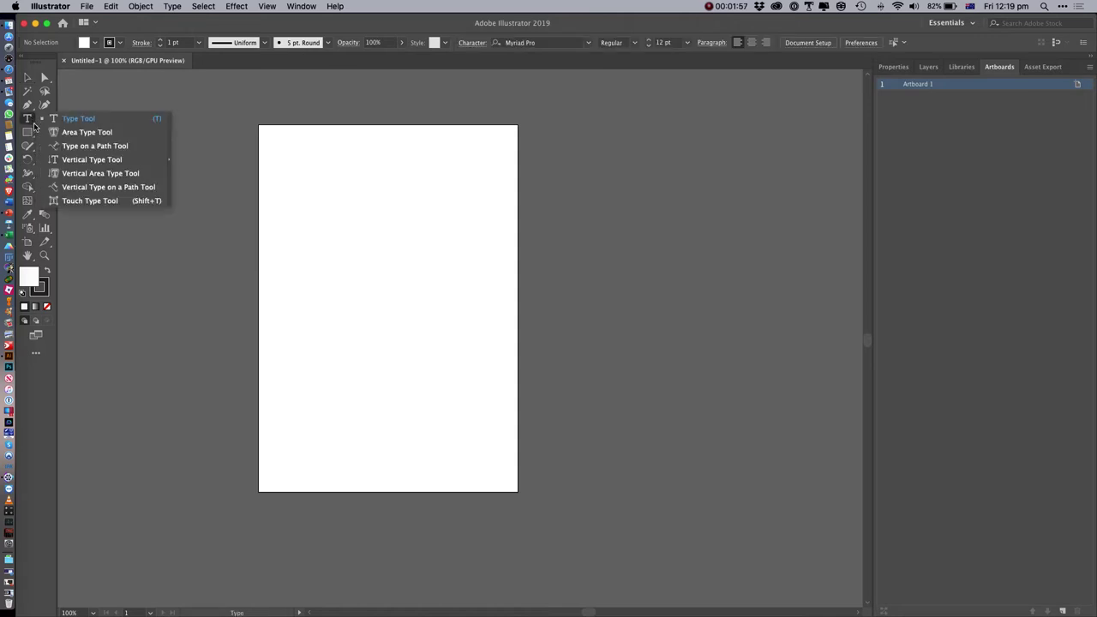
click(115, 122)
click(308, 184)
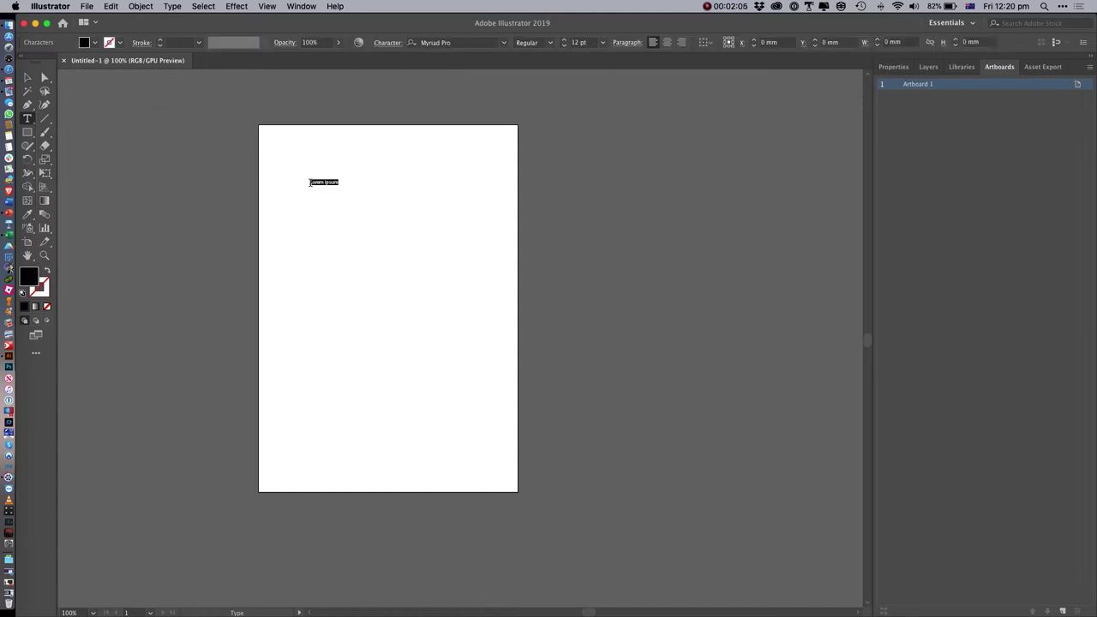
text(Hel)
text(rew is anesome!)
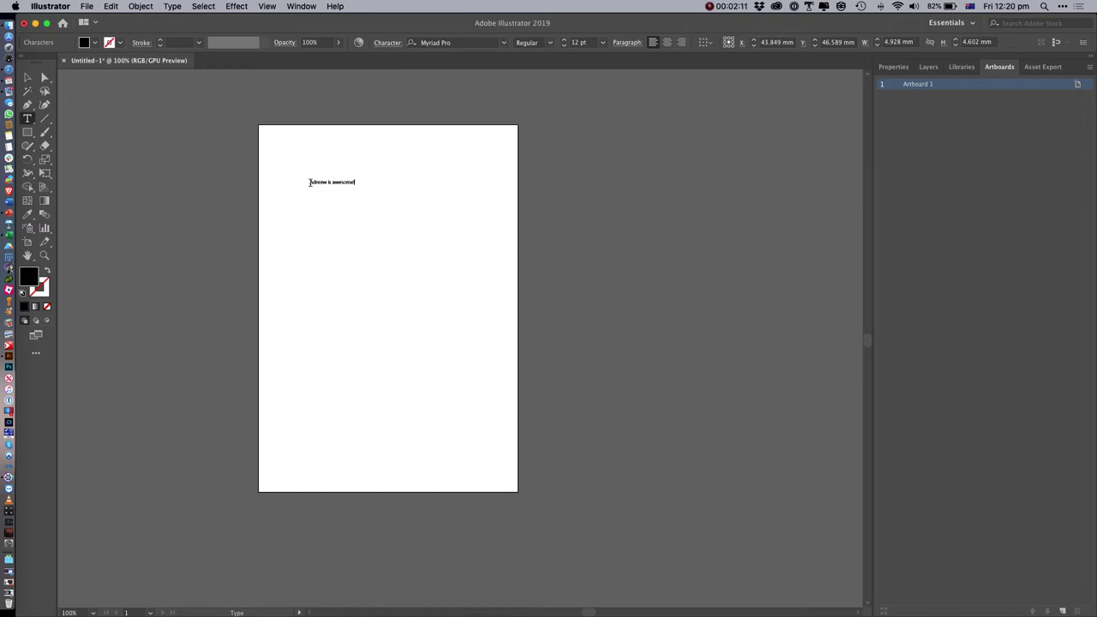
Scale the text line up proportionally to about 119 mm wide and correct the swapped letters in the first name
click(27, 78)
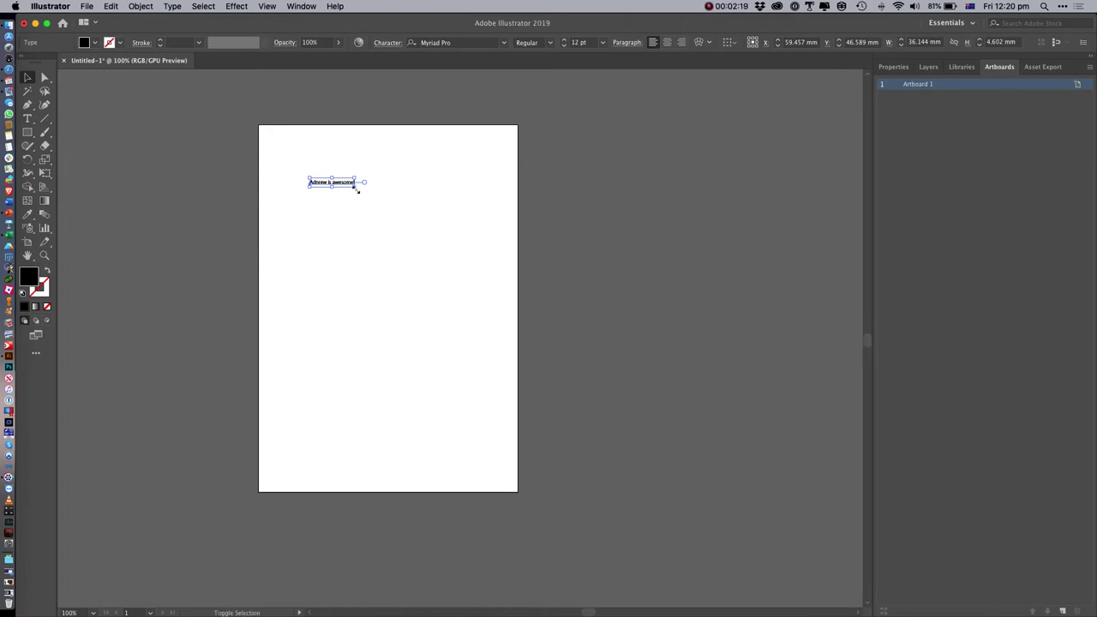
drag(356, 188, 455, 296)
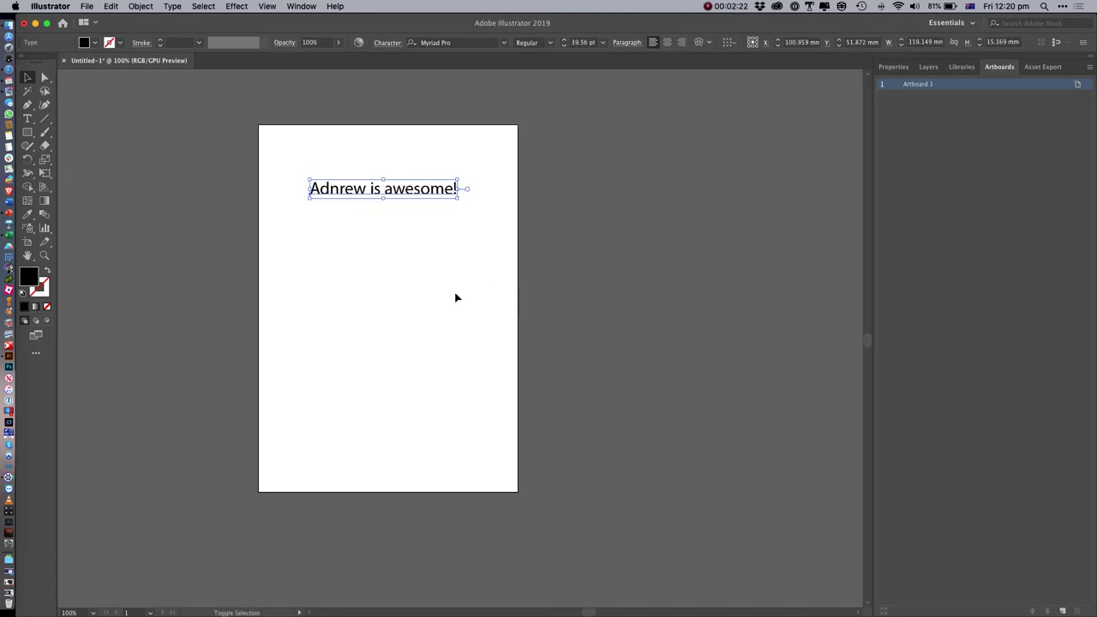
double_click(342, 188)
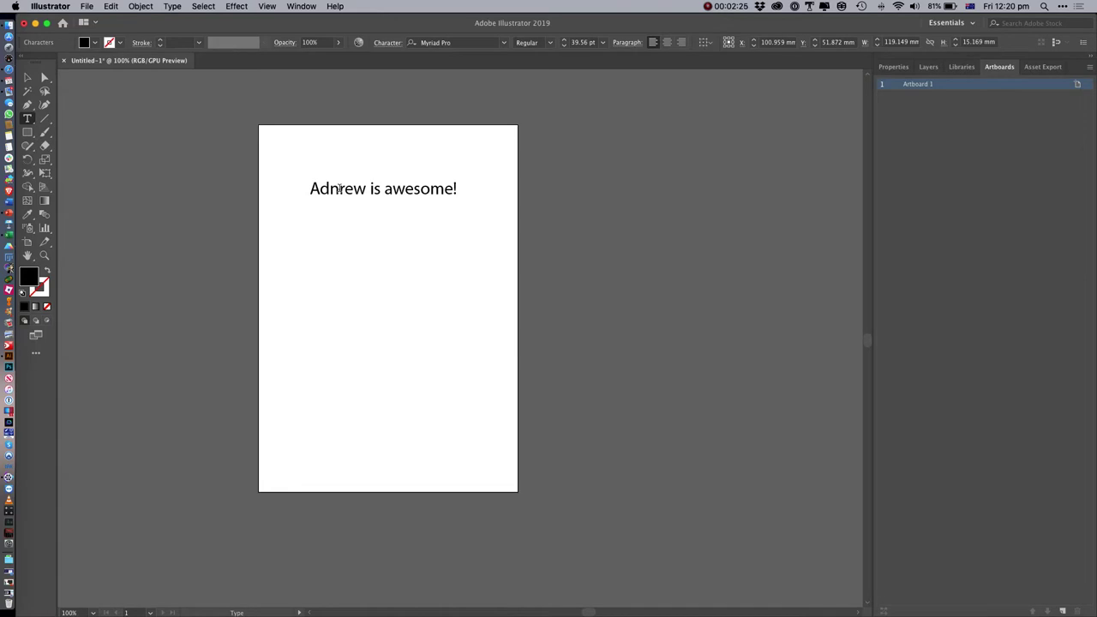
key(BackSpace)
key(BackSpace)
text(nd)
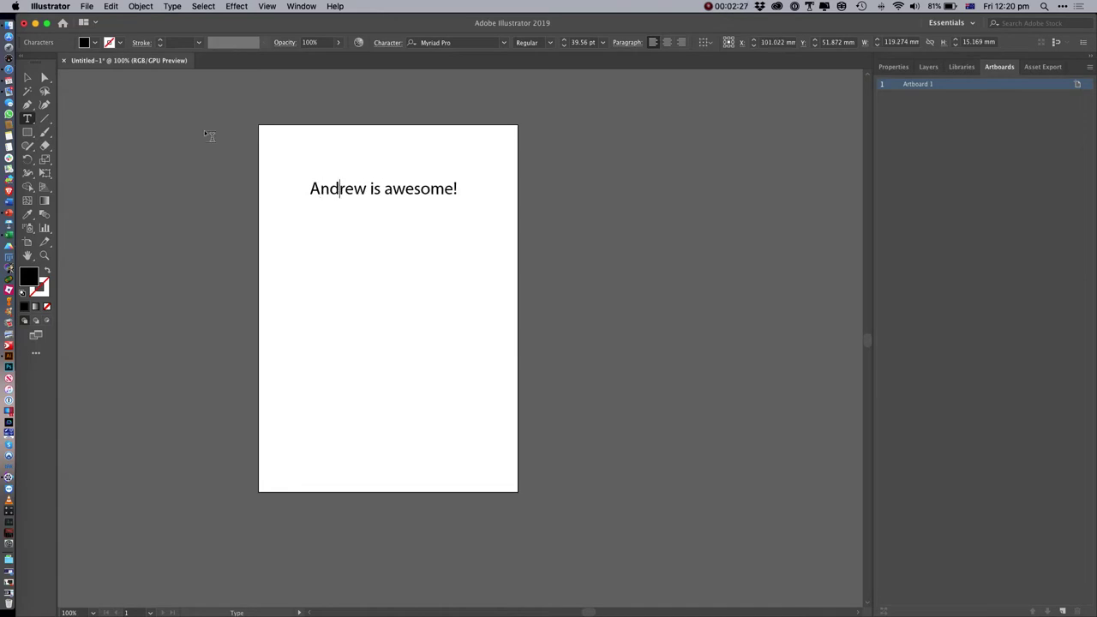
Change the font of the text line to Helvetica
click(26, 77)
click(321, 228)
click(360, 192)
click(469, 42)
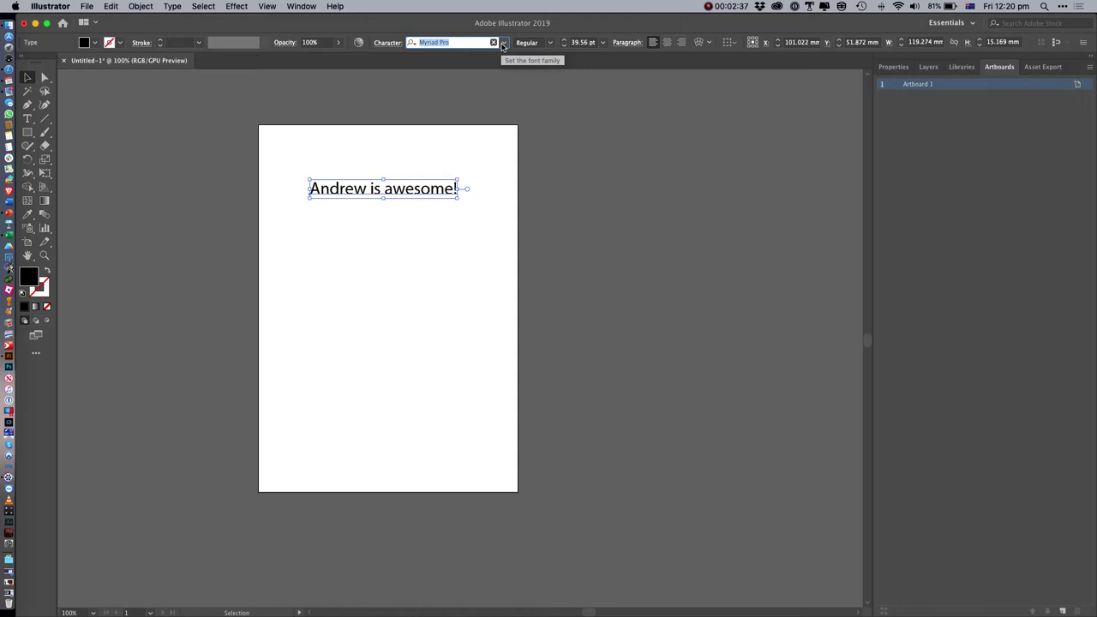
click(508, 44)
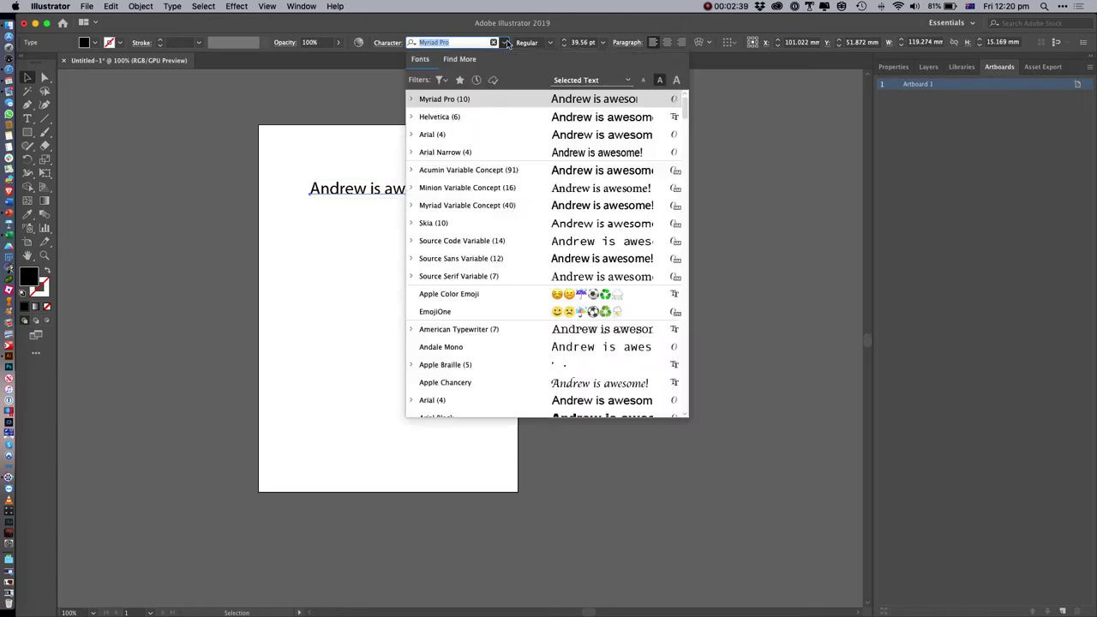
click(478, 121)
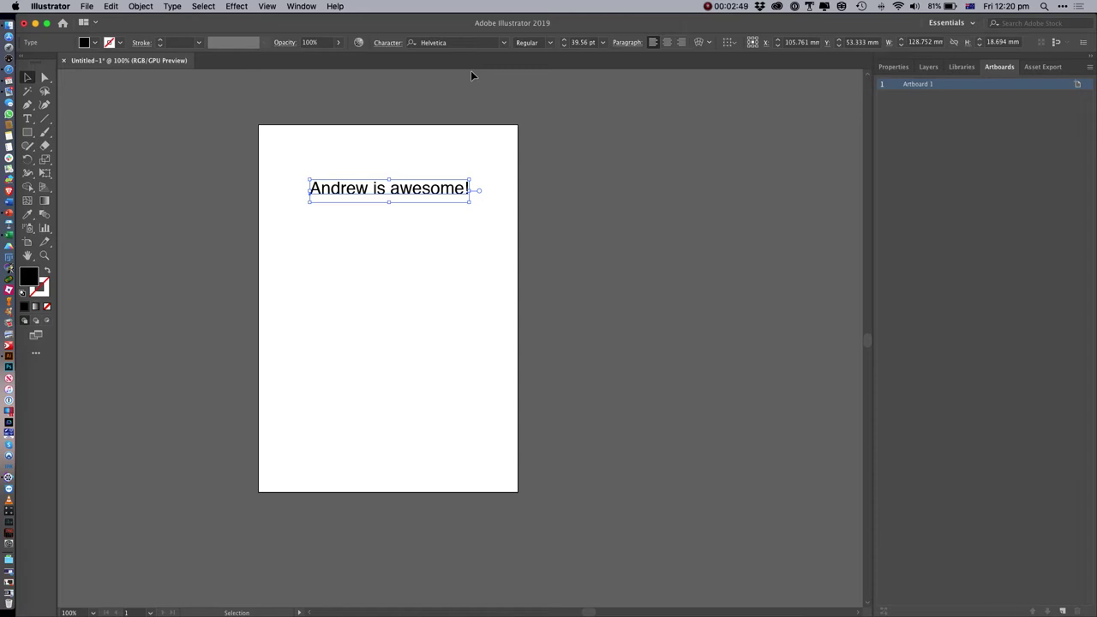
Try a font size of 14 pt on the text line and settle on 24 pt
click(603, 42)
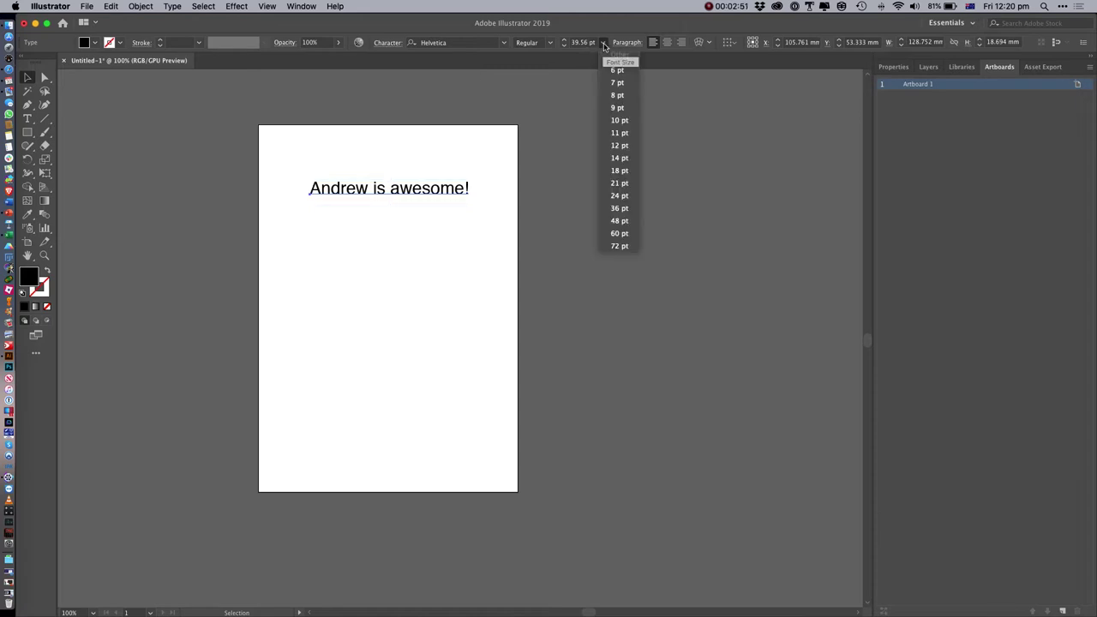
click(619, 158)
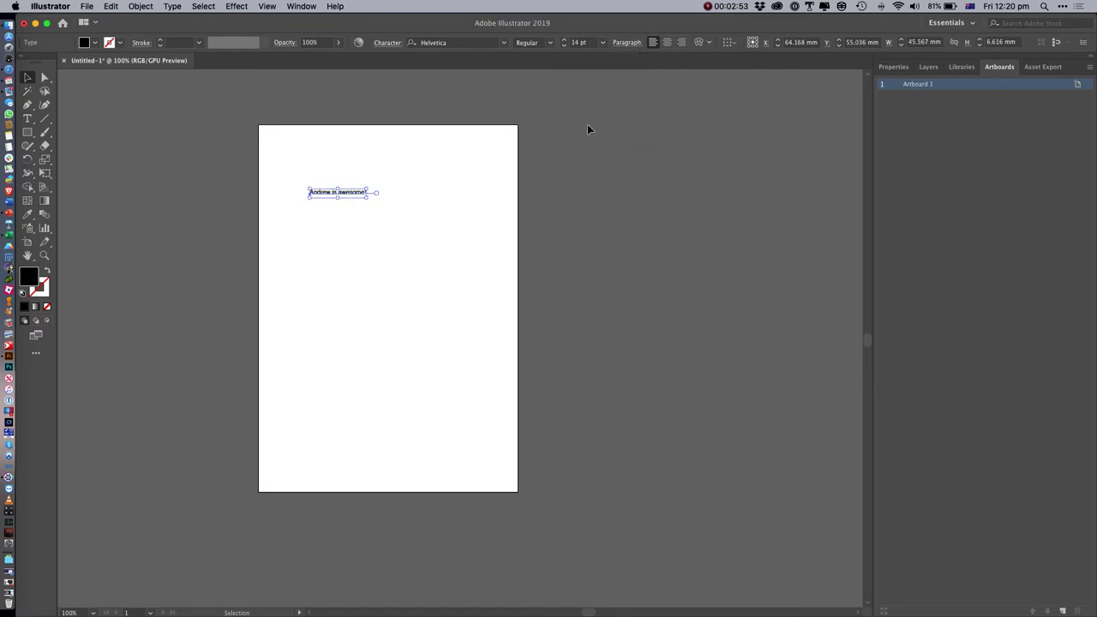
click(604, 43)
click(619, 196)
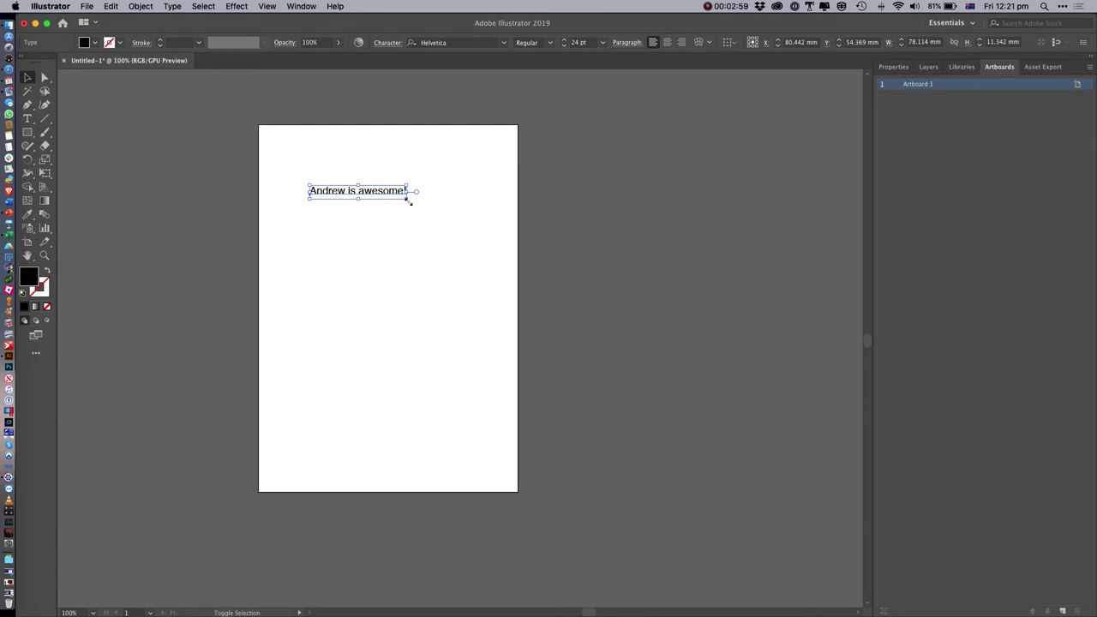
Distort the text line freely to about 24 mm wide and 40 mm high, and undo the distortion
key(super+equal)
key(space)
drag(318, 280, 257, 108)
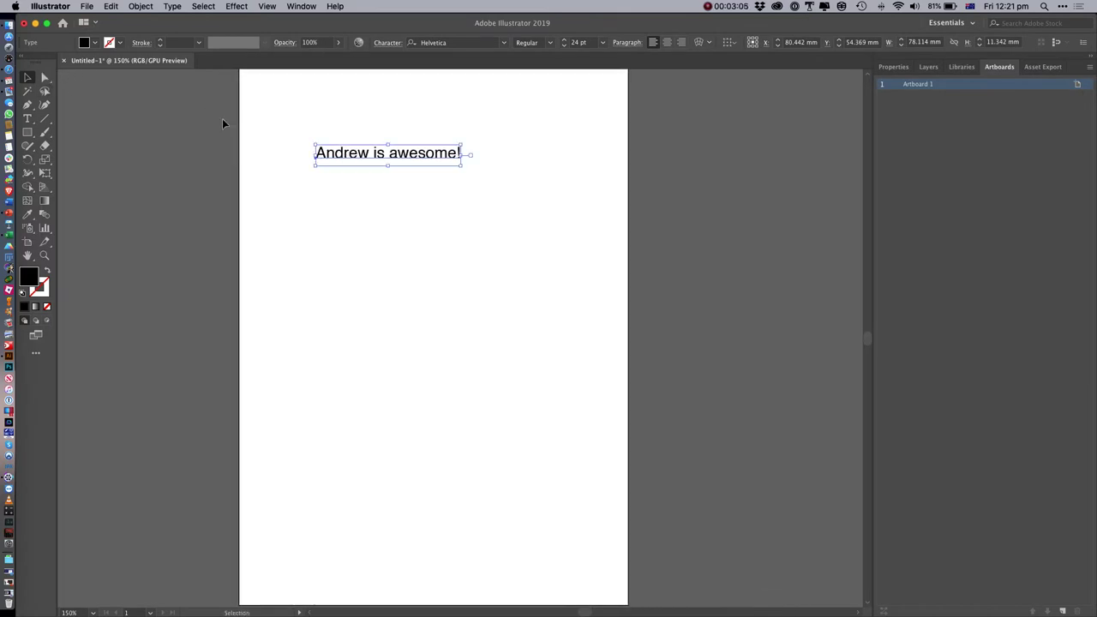
drag(466, 166, 367, 220)
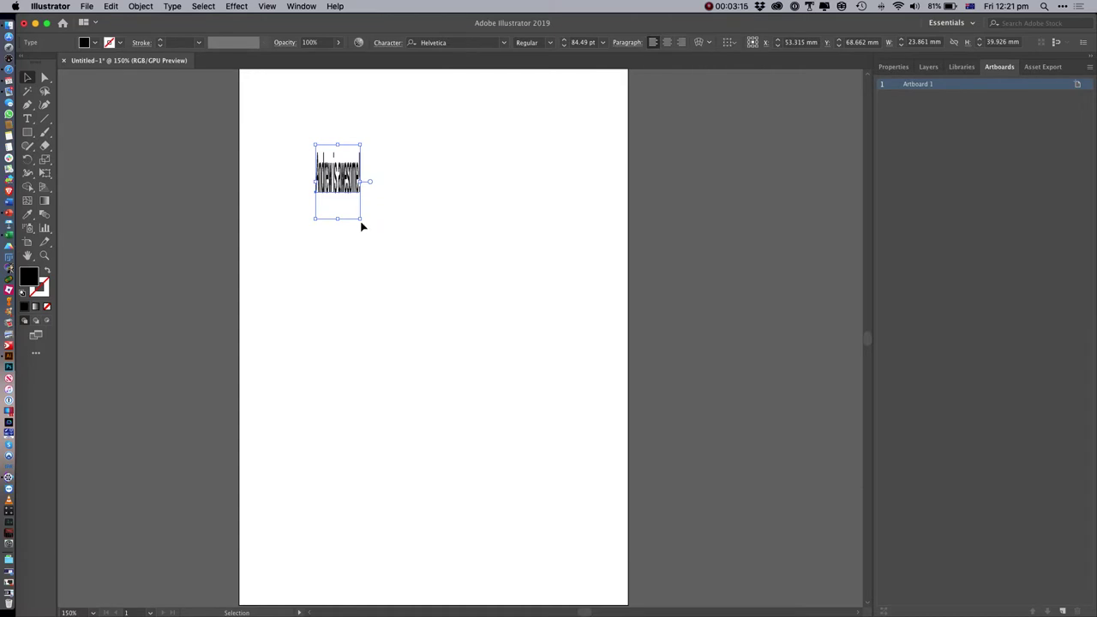
key(super+z)
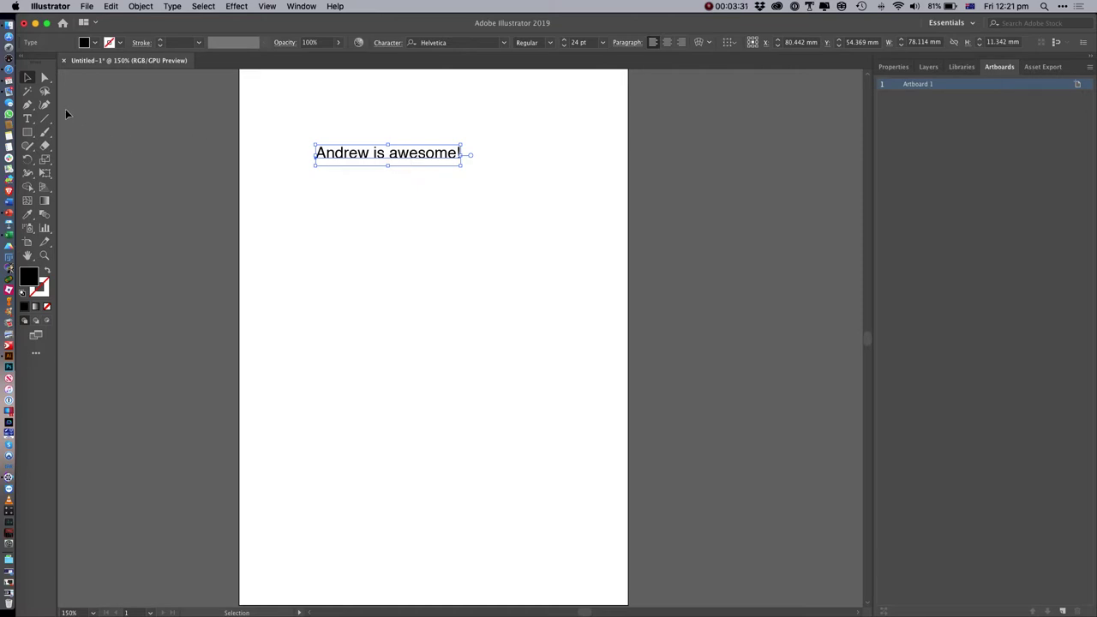
Add a "Lorem ipsum" placeholder line below the first text line and draw a text frame about 79 by 65 mm beneath it
click(27, 119)
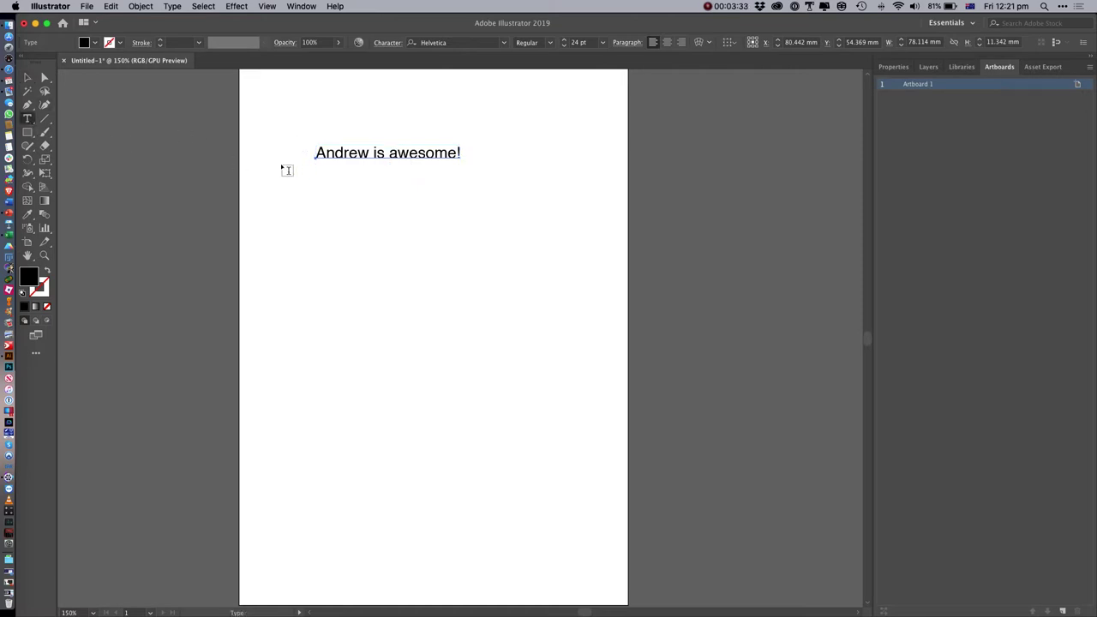
click(308, 182)
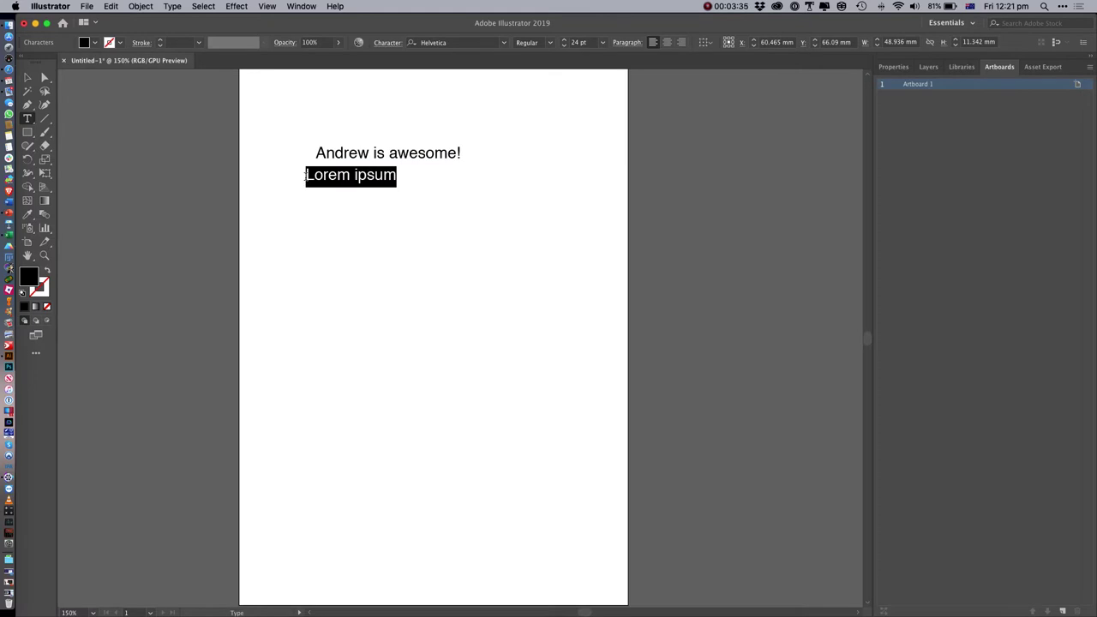
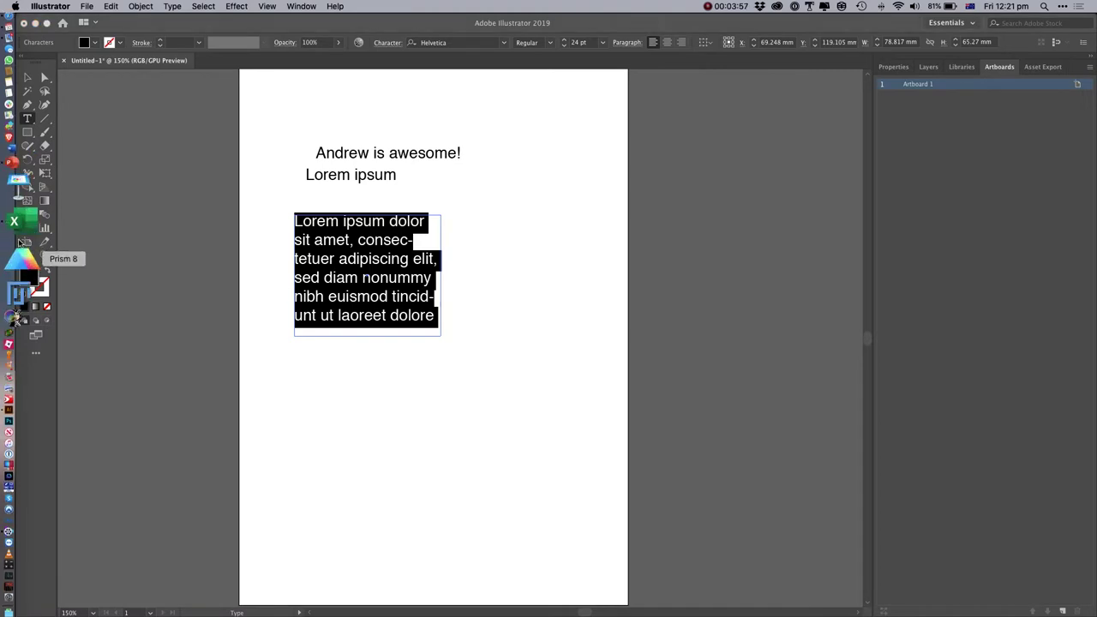
Copy the paragraph about raster images from slide 2 of the PowerPoint workshop presentation and paste it into the text frame in Illustrator
click(21, 214)
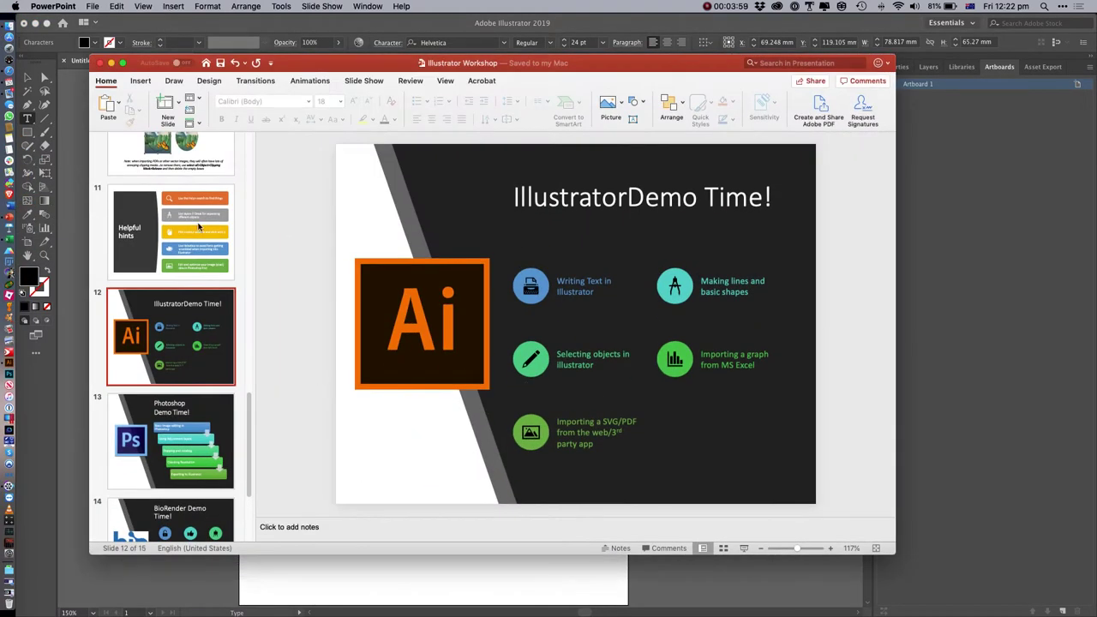
scroll(199, 227, up, 15)
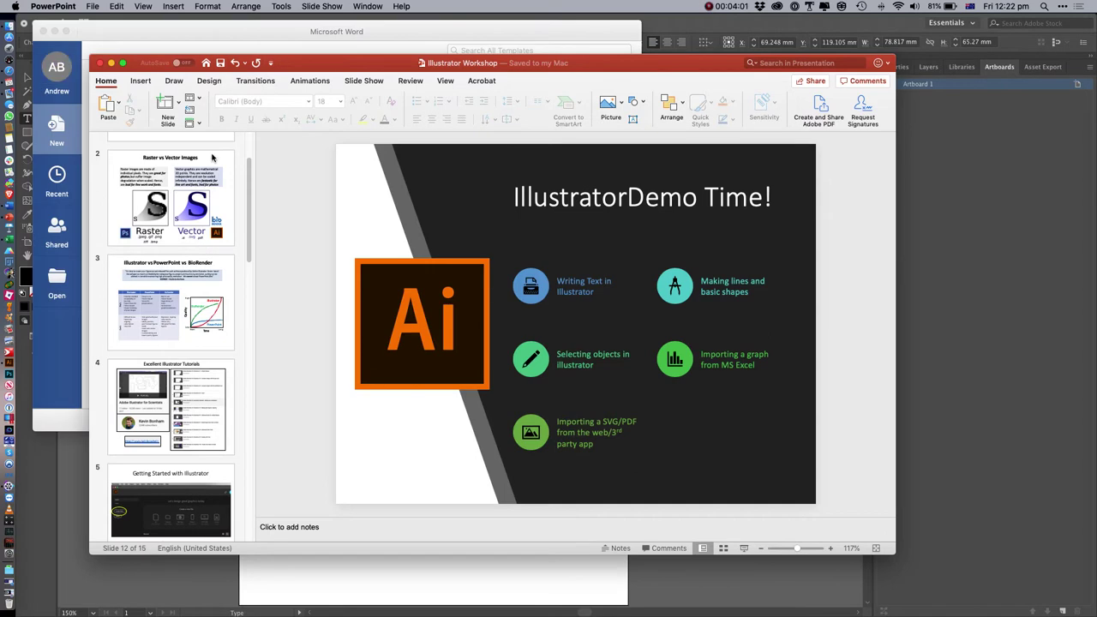
click(212, 157)
triple_click(399, 214)
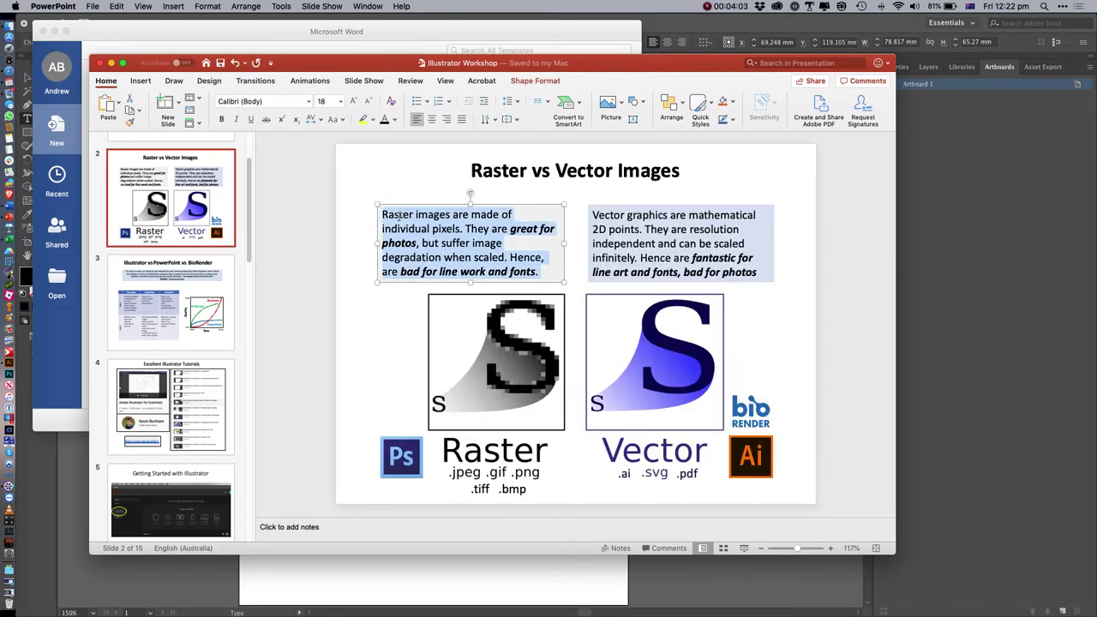
key(super+Tab)
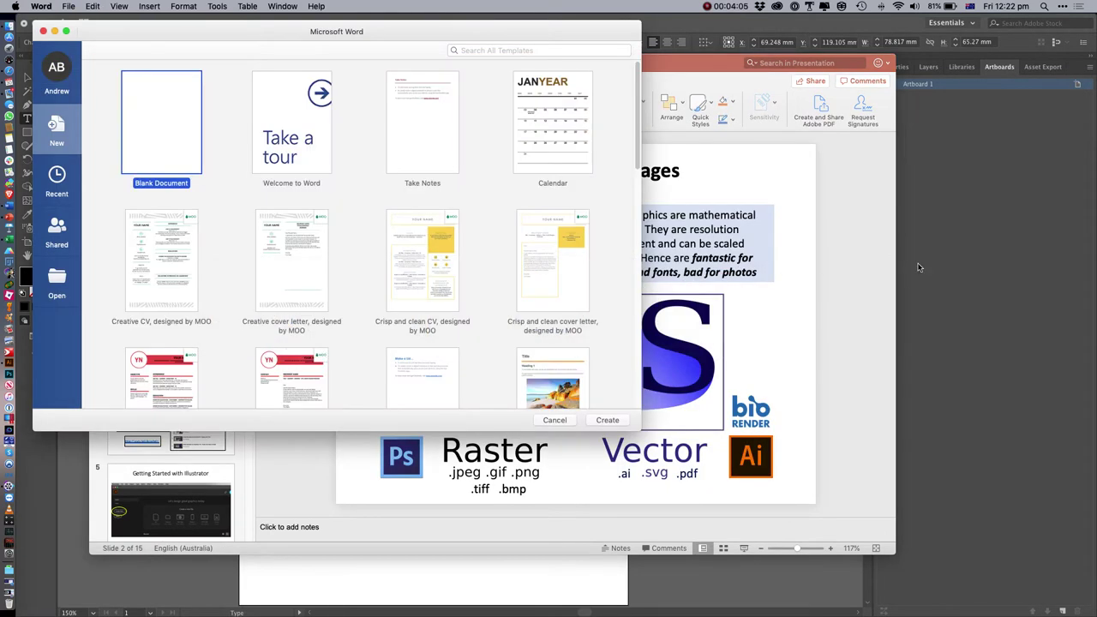
click(918, 267)
text(Raster images are made of individual pixels. They are great for photos, but suffer image degradation when scaled.)
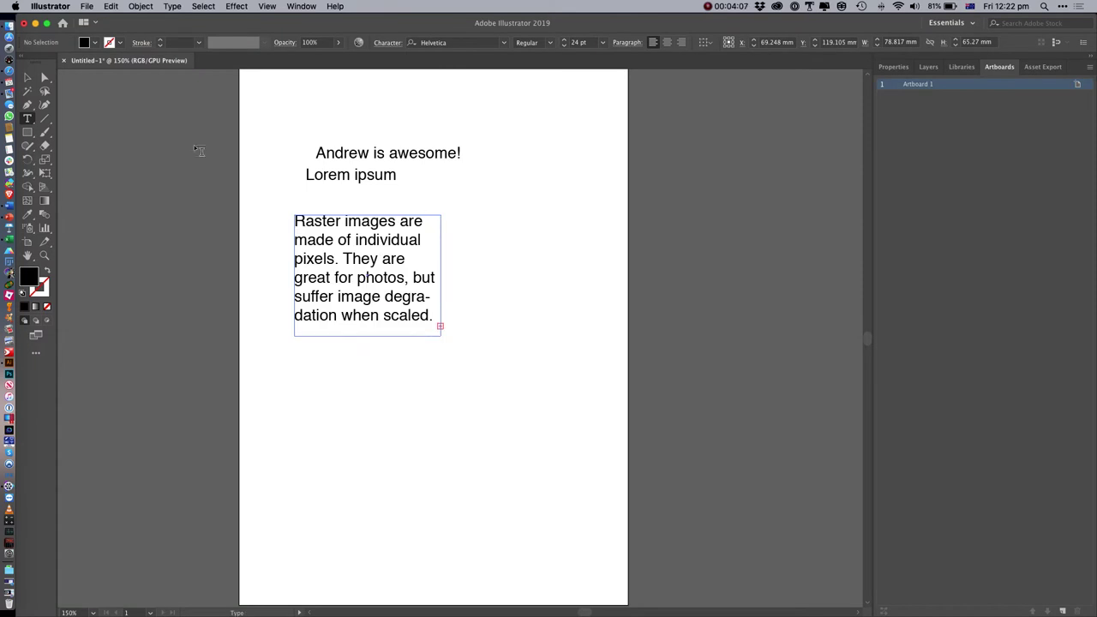
Enlarge the paragraph's text frame to about 84 by 86 mm and move it to about X 143 mm, Y 142 mm
click(27, 78)
click(350, 313)
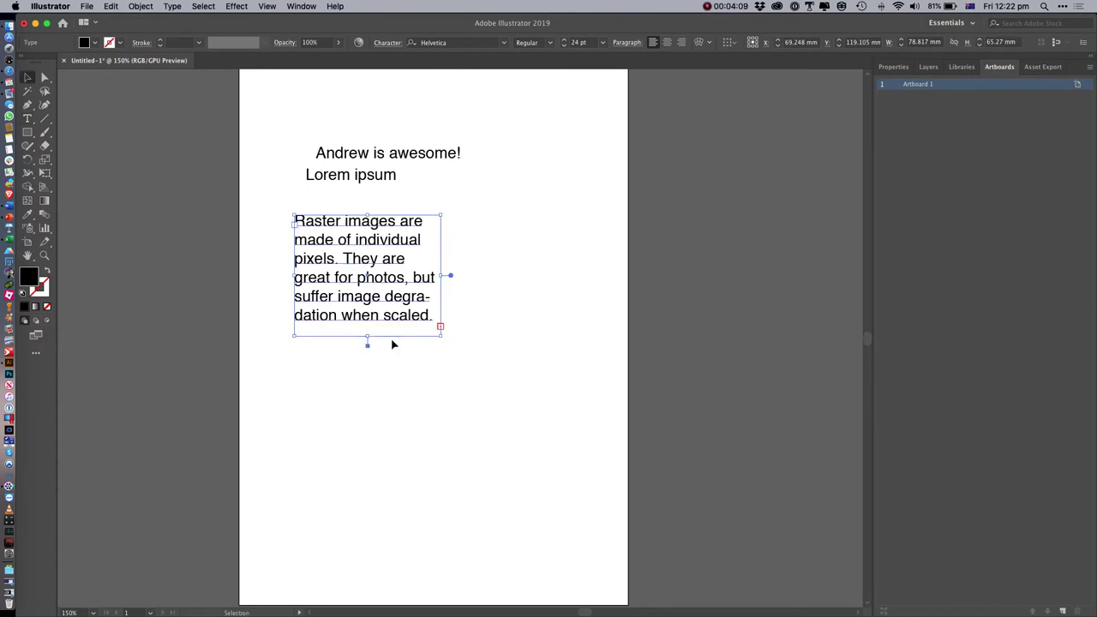
drag(444, 337, 450, 376)
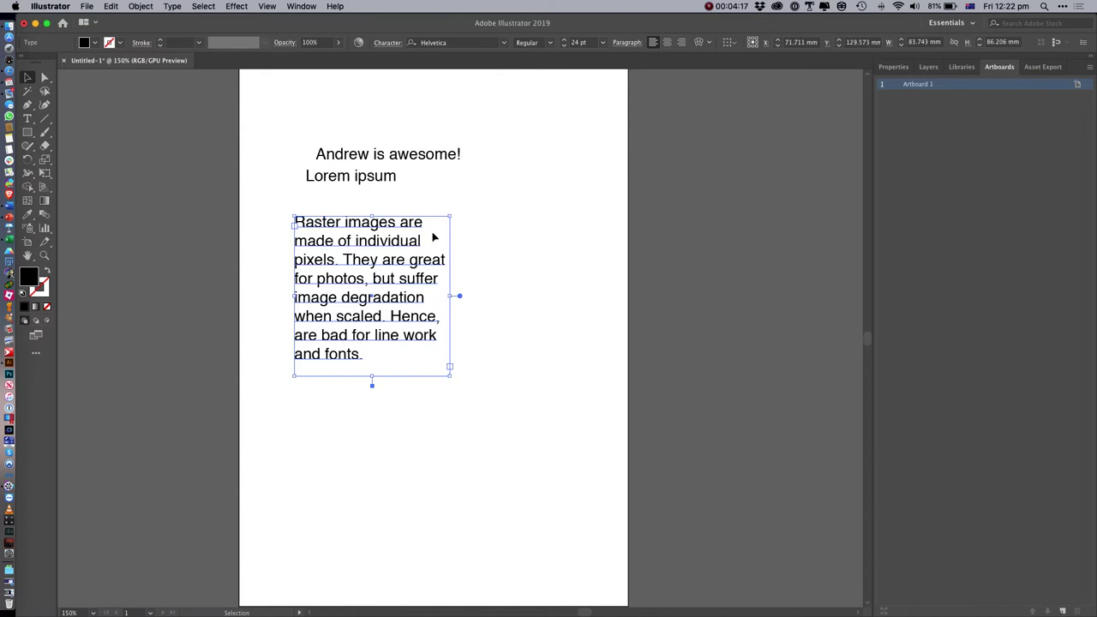
drag(405, 229, 536, 251)
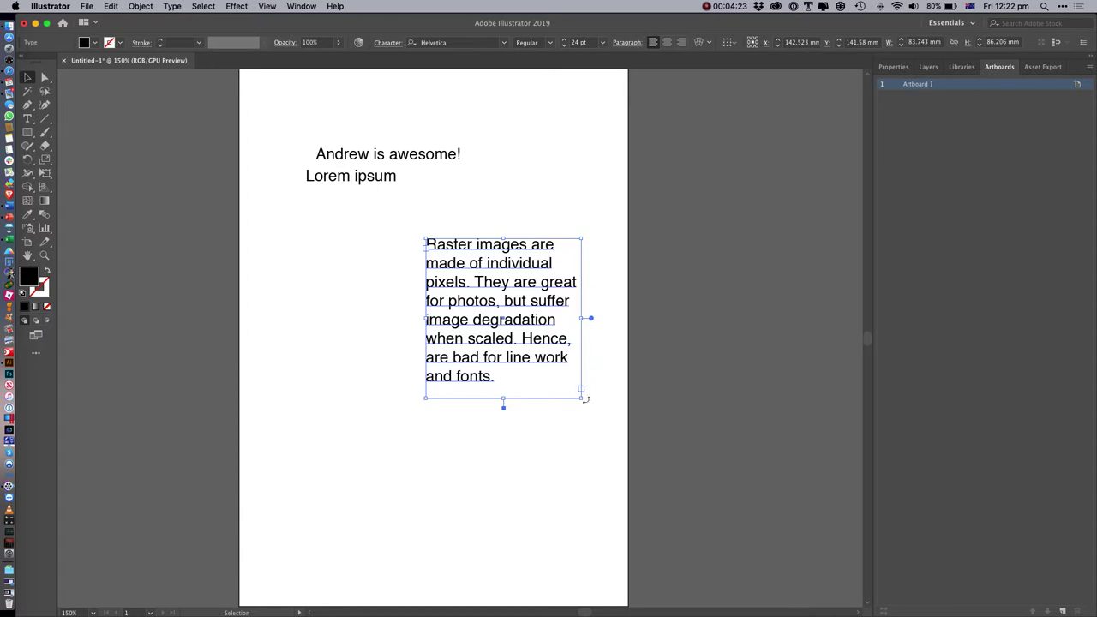
drag(584, 403, 599, 368)
Rotate the "is awesome!" text line to read vertically upwards and move it beside the left edge of the artboard
click(441, 159)
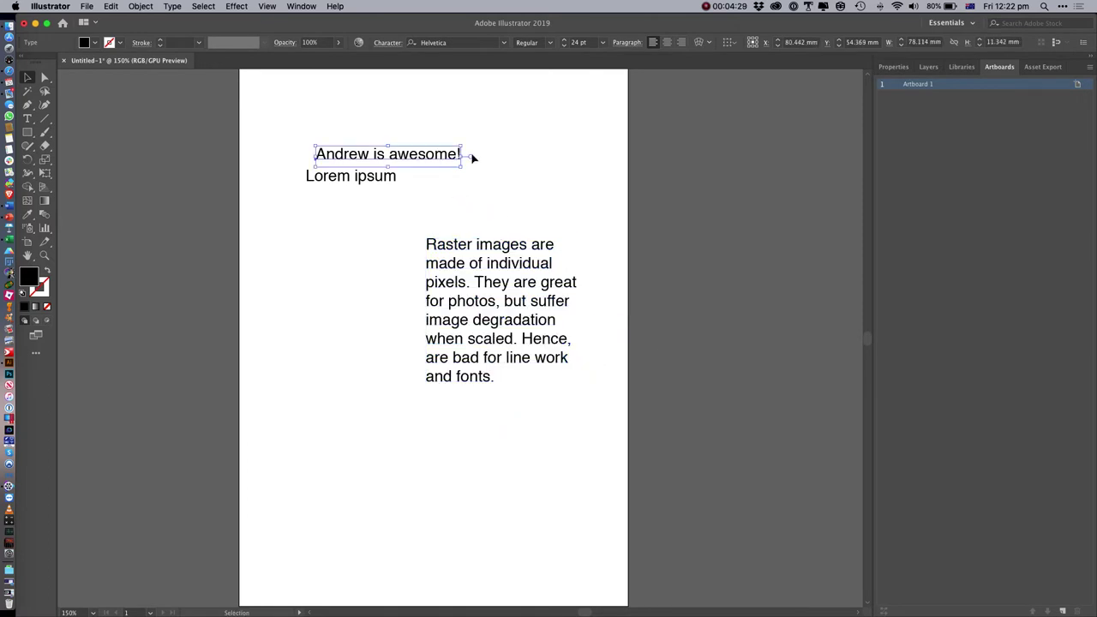
drag(467, 168, 469, 85)
drag(439, 127, 268, 221)
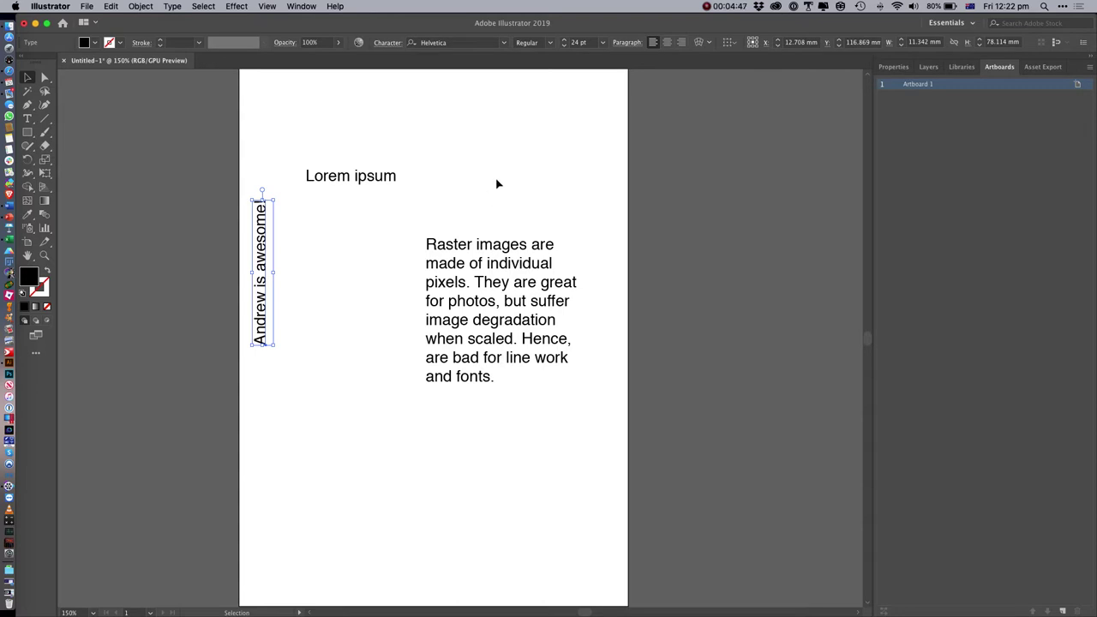
Try threading the paragraph frame into a new text frame of the same size placed over the vertical text line
click(530, 262)
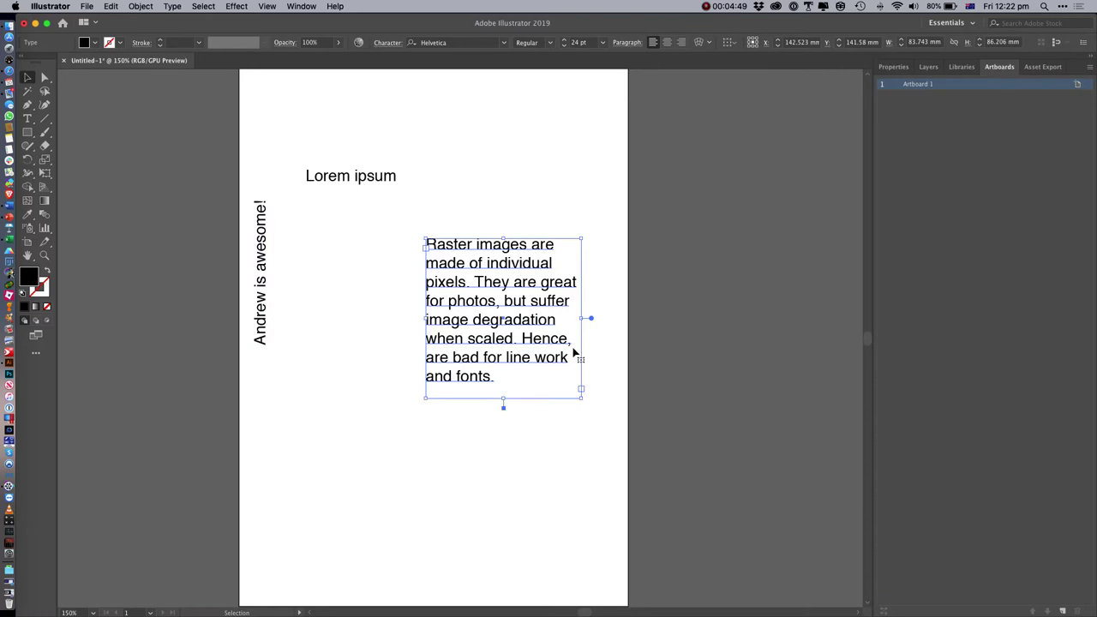
click(257, 282)
click(525, 290)
key(t)
click(582, 391)
key(cmd+z)
click(261, 233)
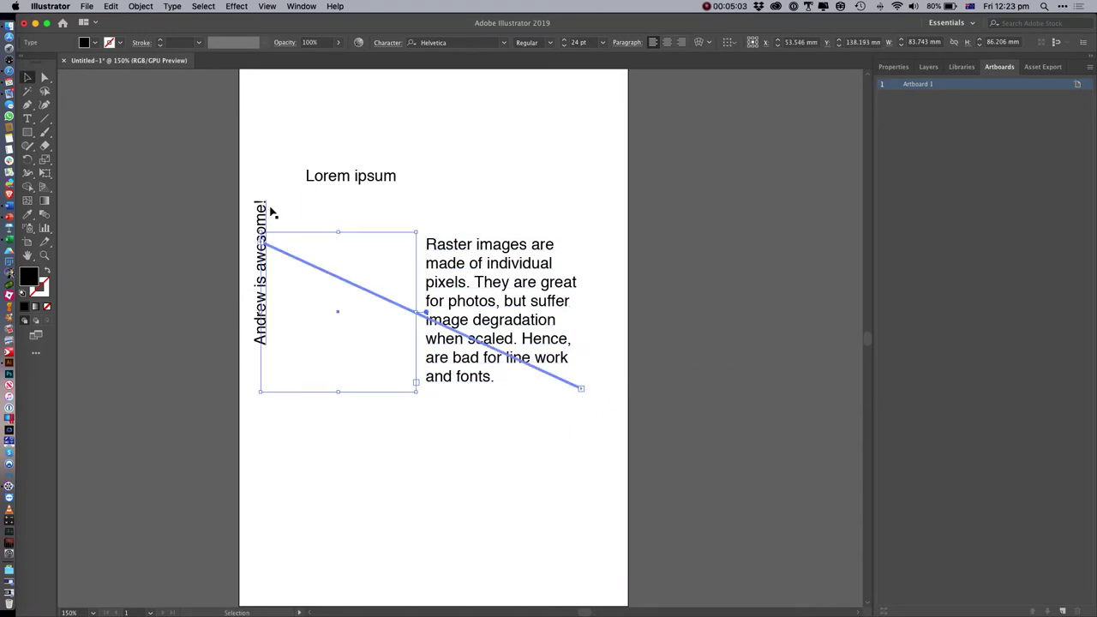
click(187, 141)
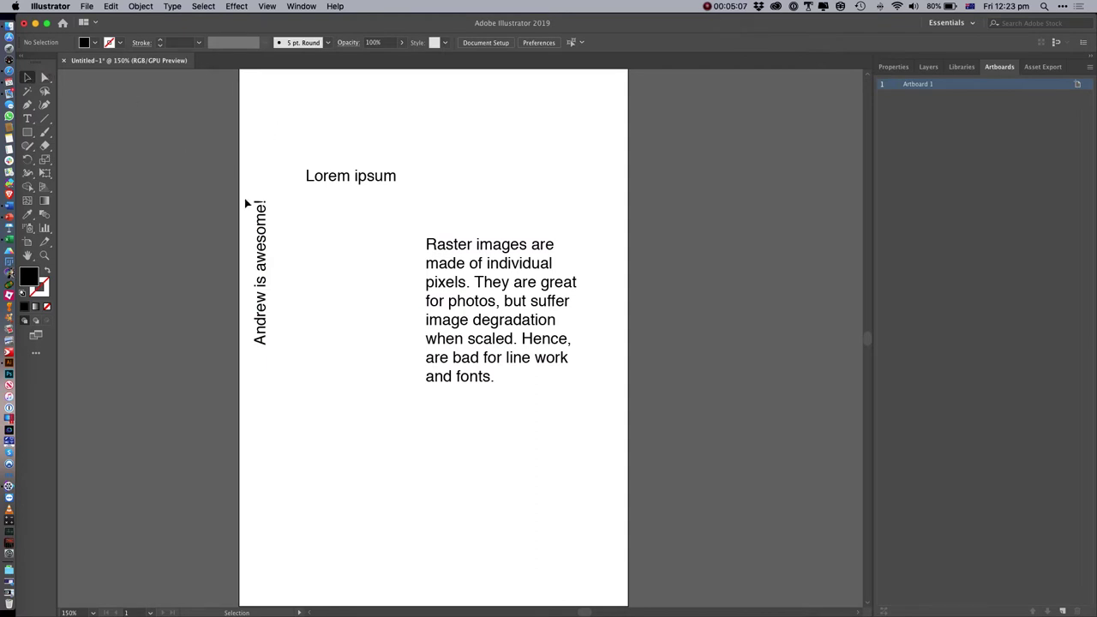
Undo the text threading attempt together with the move and last rotation of the vertical text line
click(262, 228)
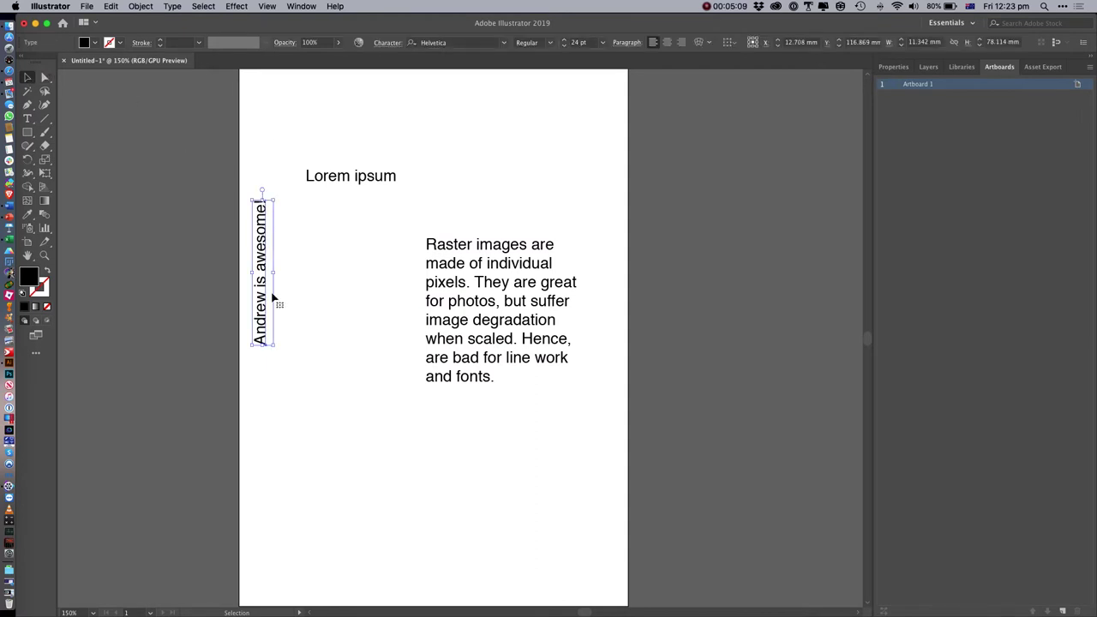
click(474, 311)
key(super+z)
key(super+z)
key(super+z)
key(super+z)
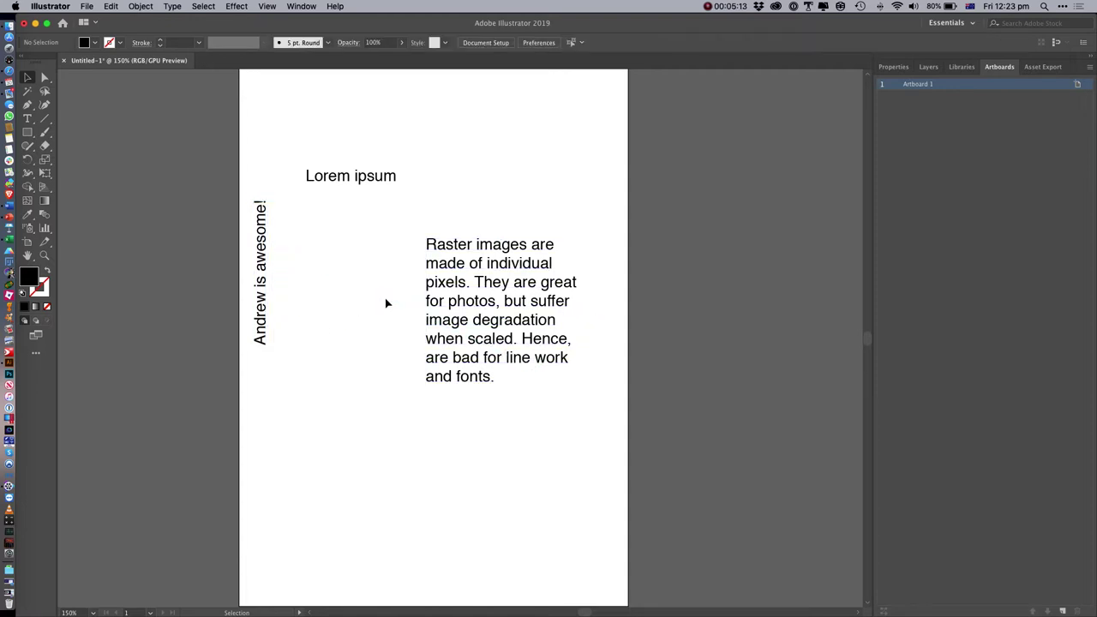
key(super+z)
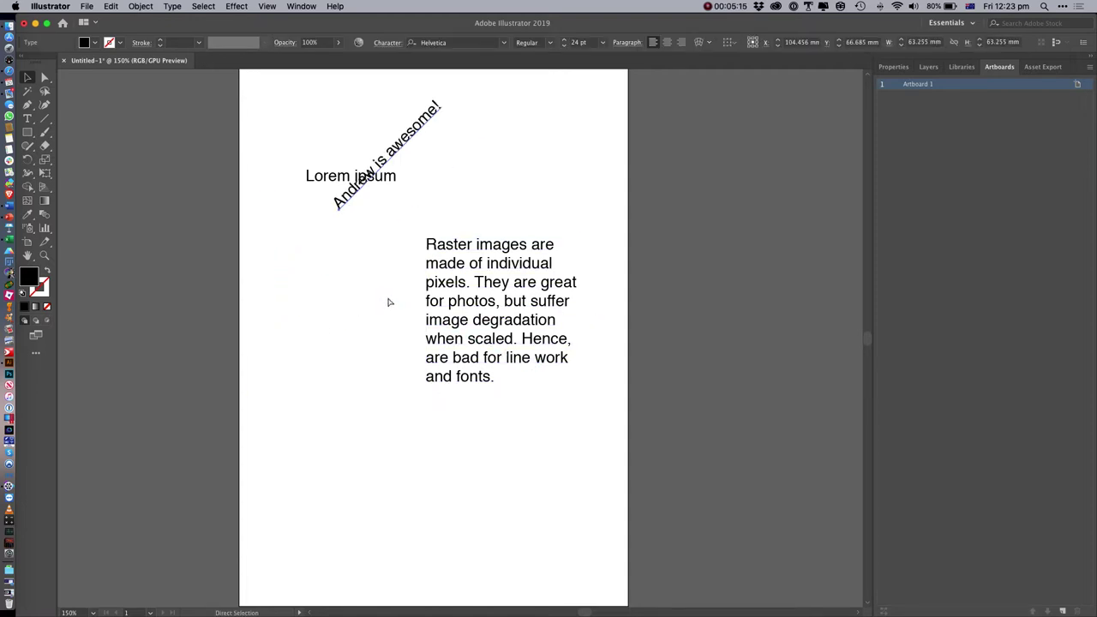
key(super+s)
key(Return)
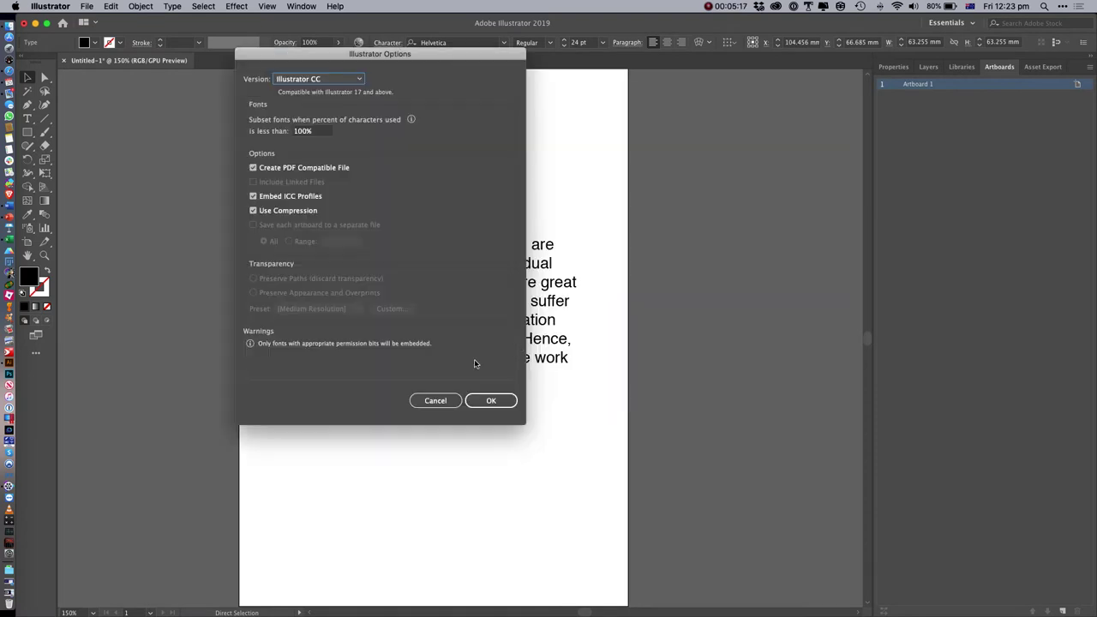
click(451, 400)
Move the diagonal text line above the paragraph and rotate it back to horizontal at about X 130 mm, Y 48 mm
click(443, 146)
drag(436, 117, 516, 124)
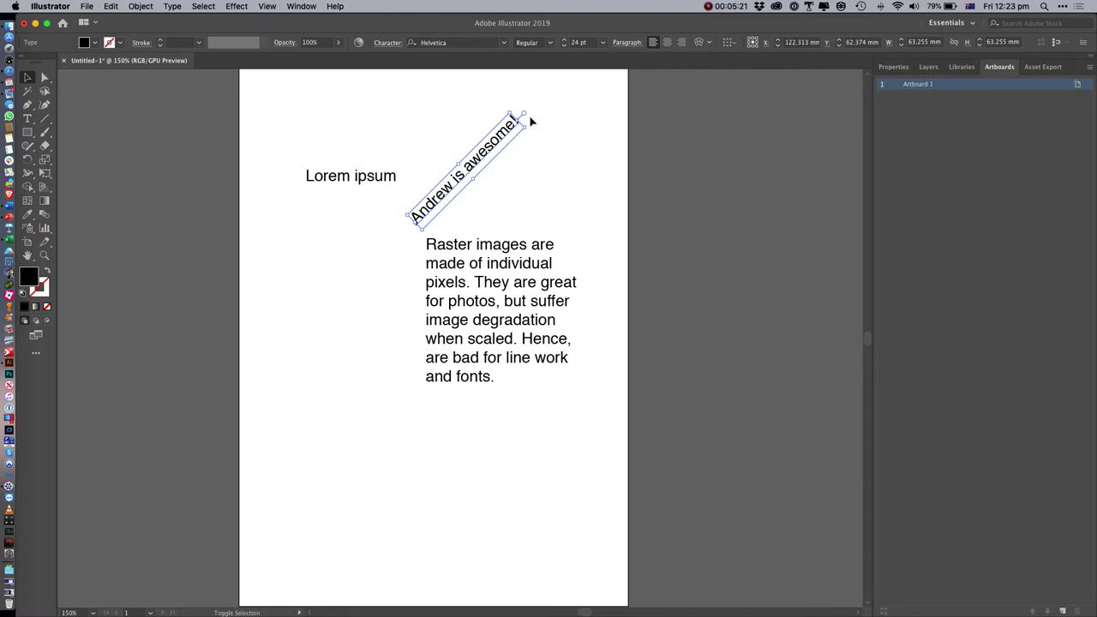
drag(530, 125, 523, 148)
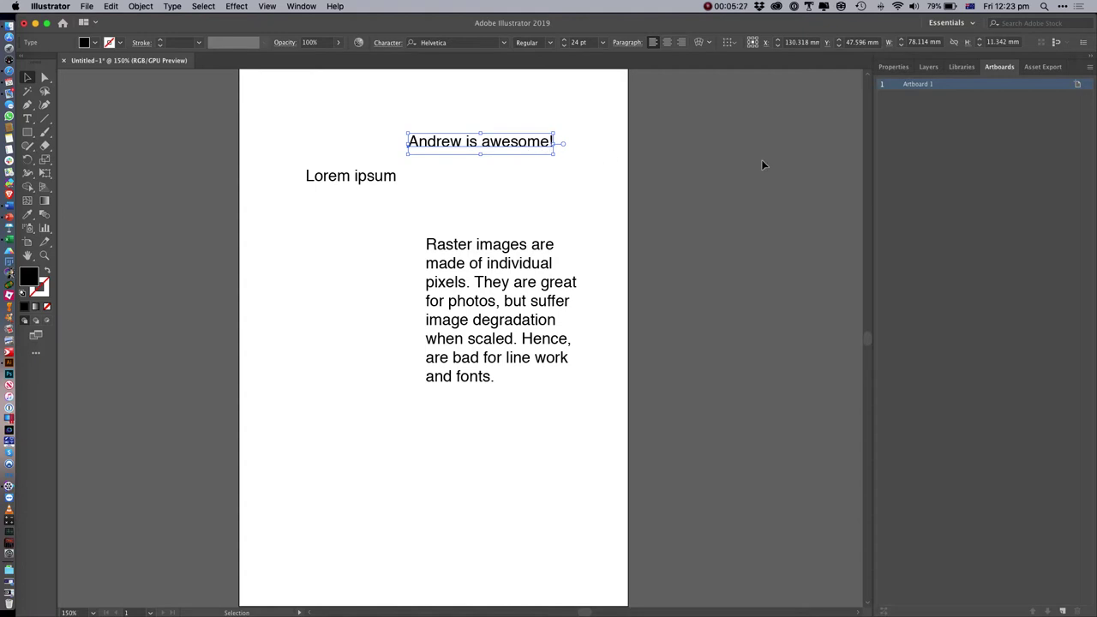
click(725, 161)
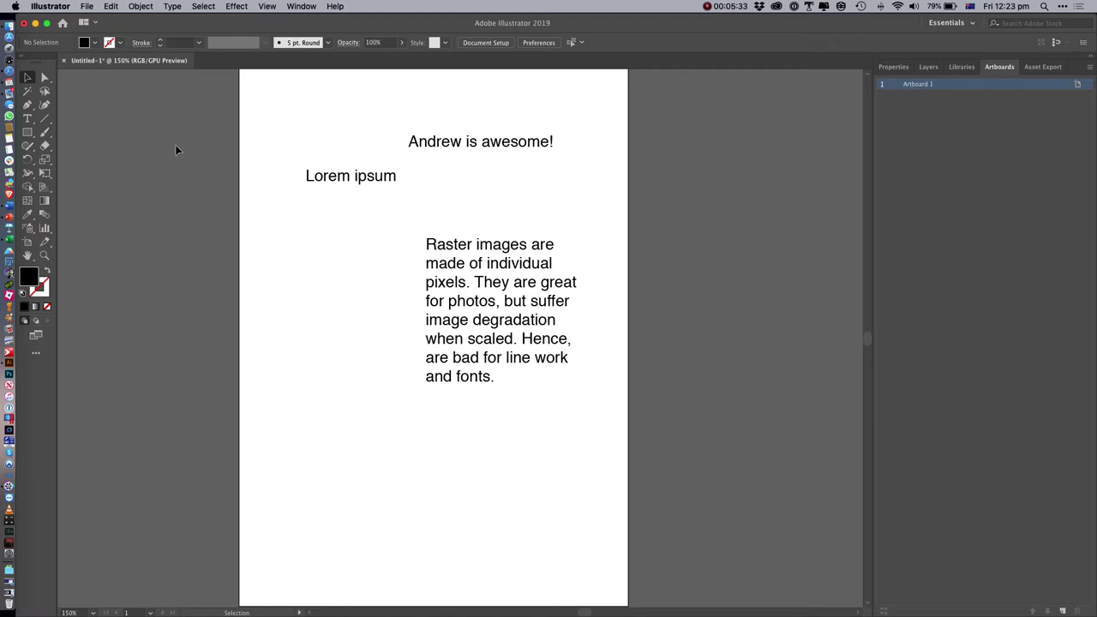
Draw and delete a trial line segment, and draw a diagonal one about 81 mm long beside the paragraph
click(45, 122)
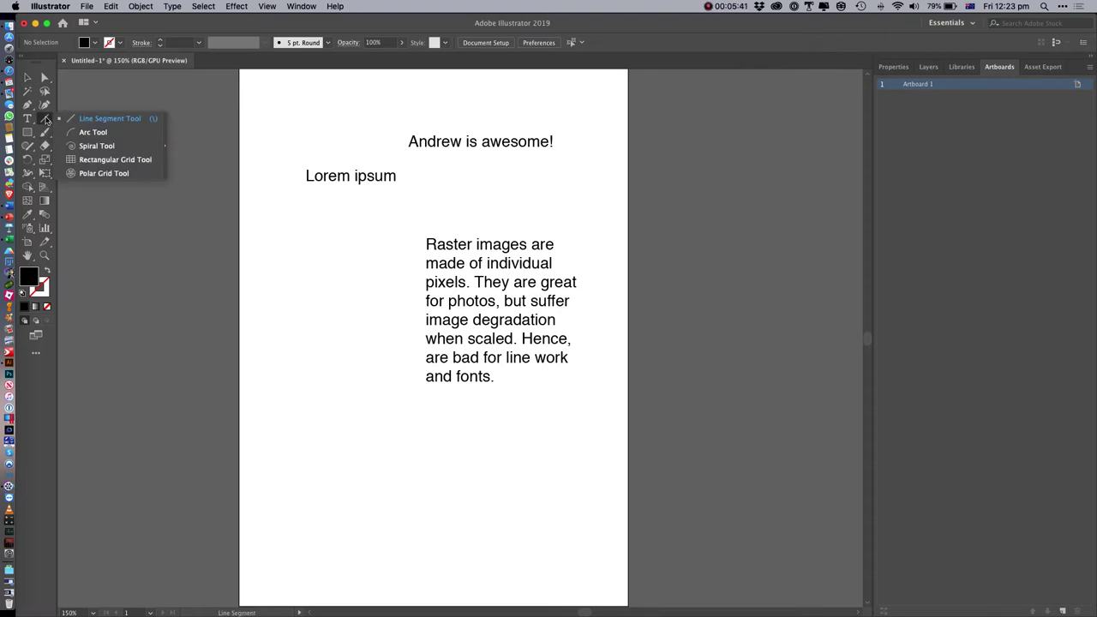
click(109, 120)
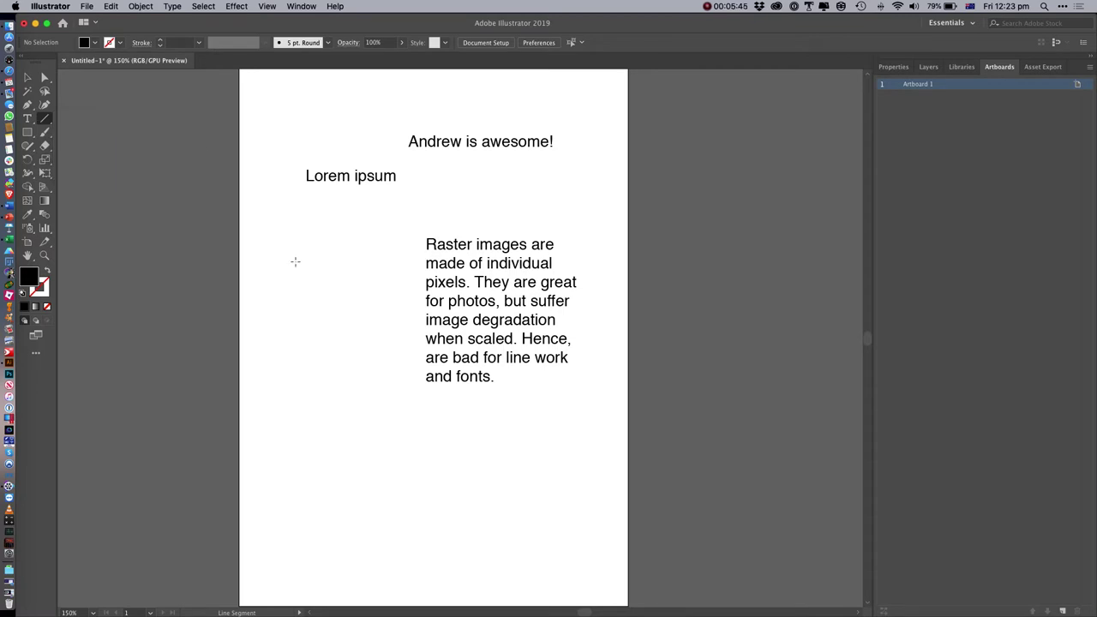
drag(278, 248, 365, 347)
key(Delete)
drag(374, 277, 295, 404)
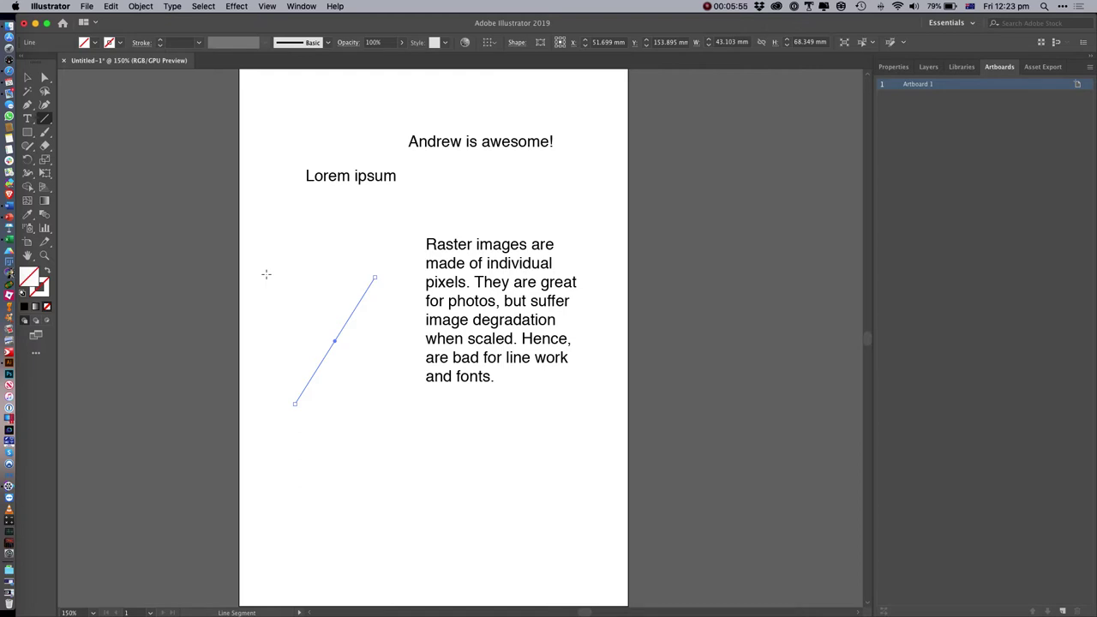
Give the diagonal line a stroke weight of 10 pt
click(159, 44)
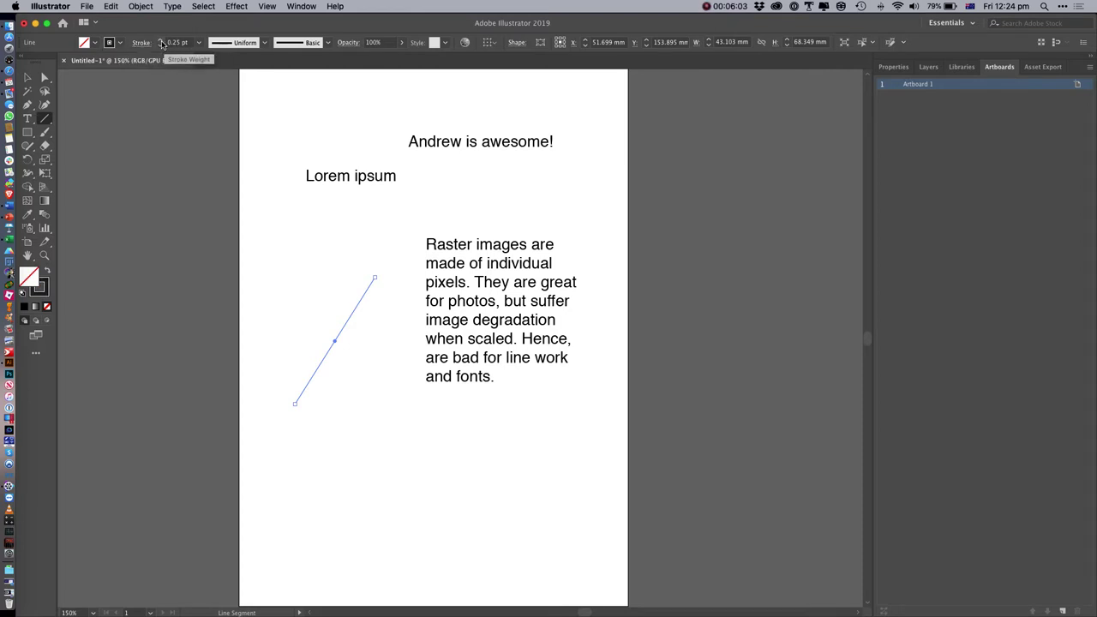
click(161, 43)
click(161, 43)
click(161, 43)
click(162, 43)
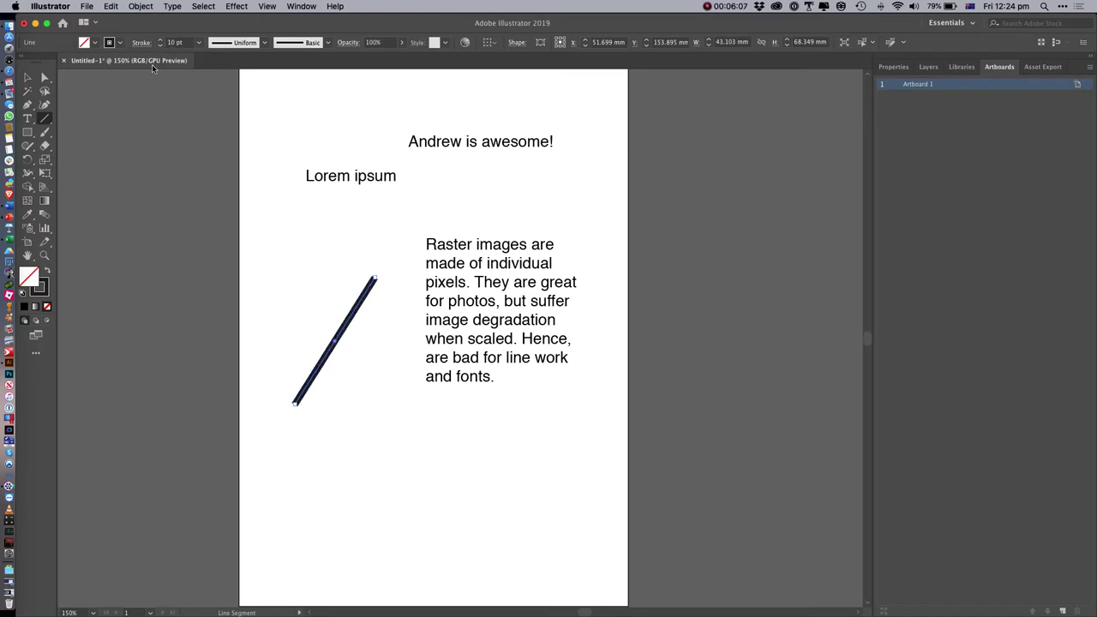
Try the CMYK Cyan swatch on the diagonal line's stroke and settle on a dark red swatch
click(121, 42)
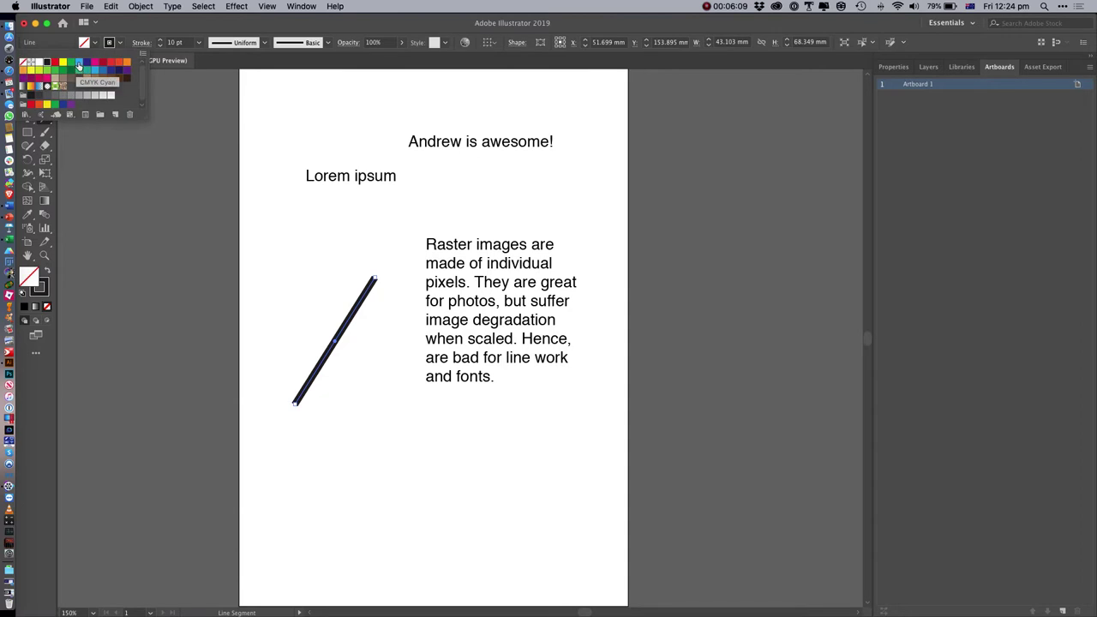
click(78, 64)
click(103, 61)
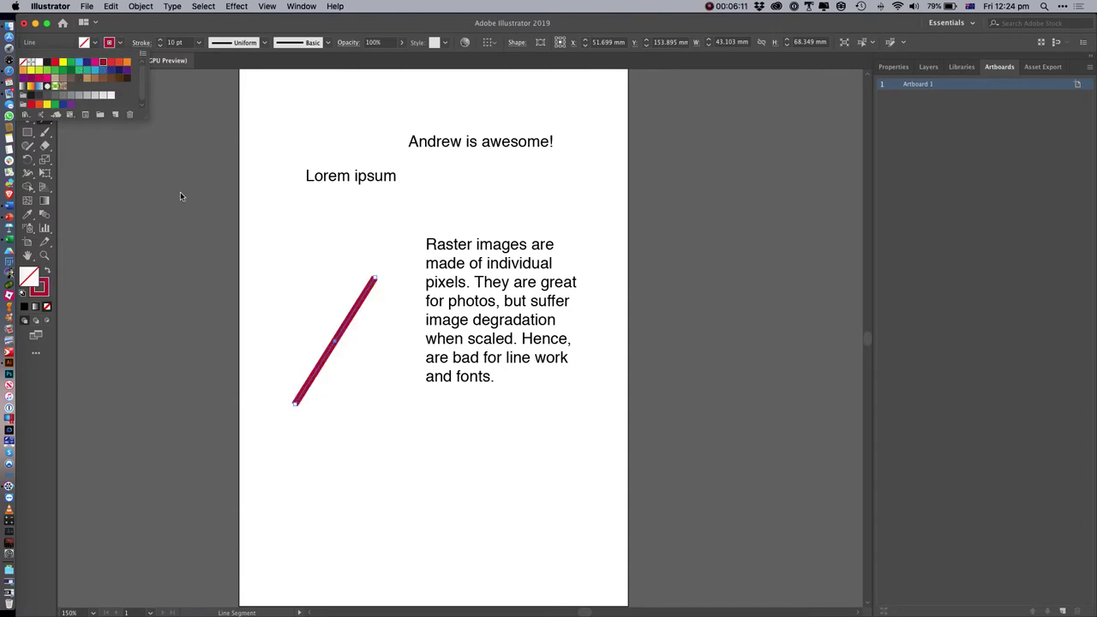
Set the diagonal line's stroke to the muted brownish red 683C41 with the Color Picker
click(48, 289)
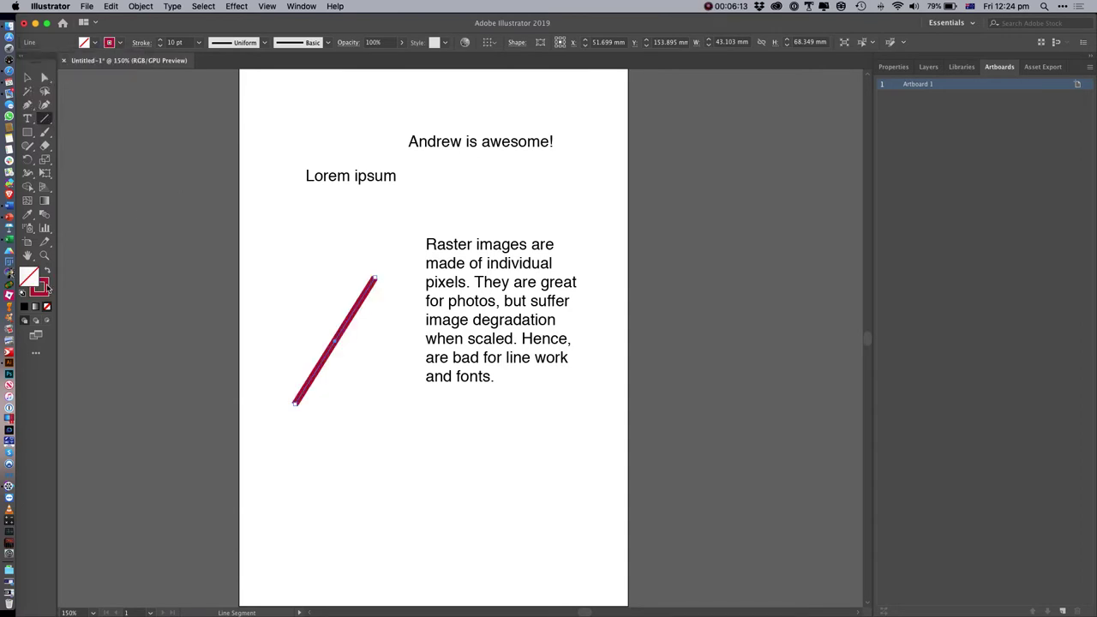
double_click(47, 288)
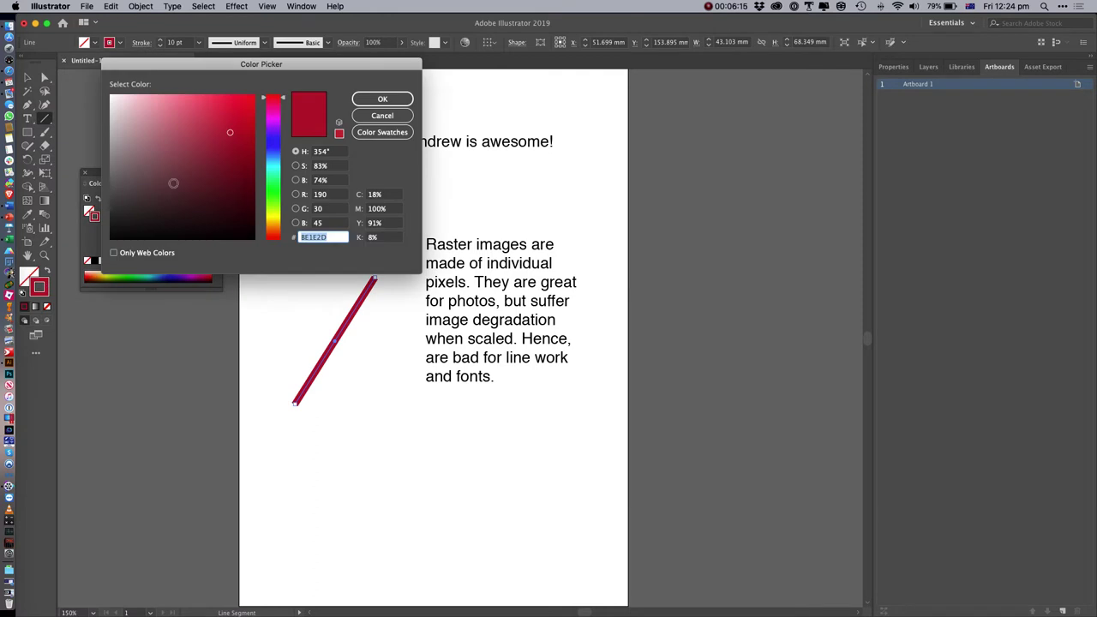
mouse_move(200, 149)
mouse_down()
mouse_move(195, 159)
mouse_move(164, 152)
mouse_move(172, 179)
mouse_up()
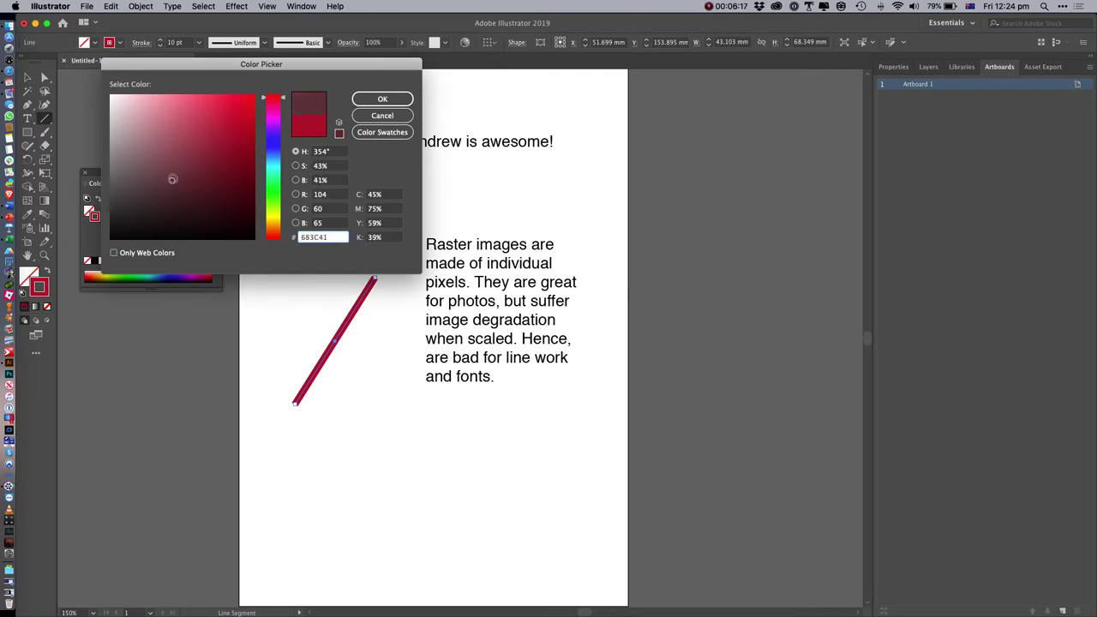
click(377, 99)
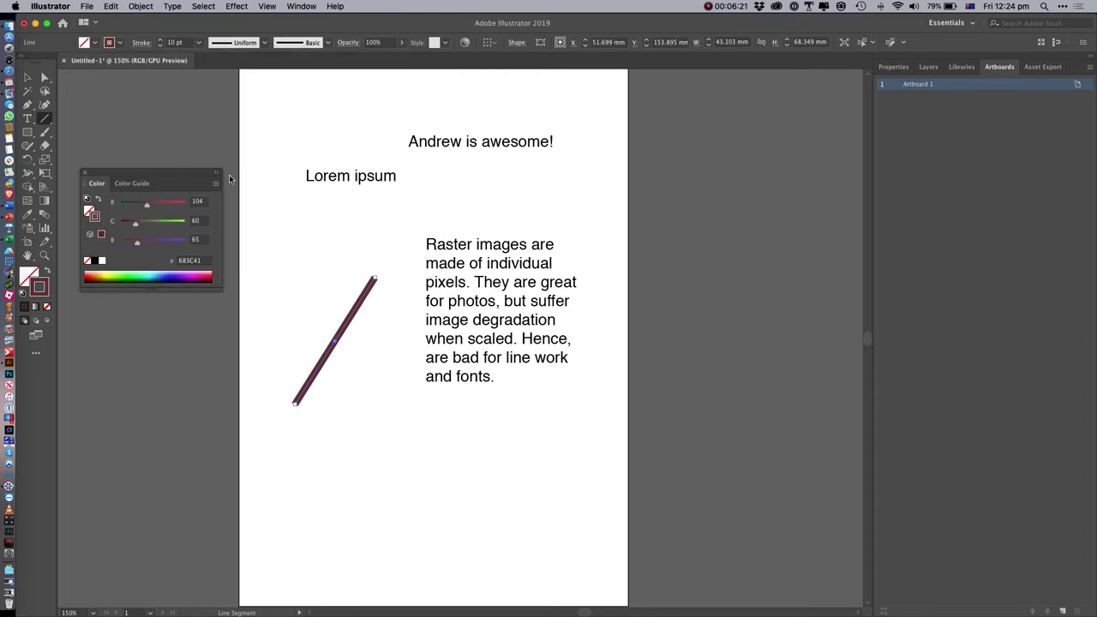
Place a second line segment 80.8 mm long at 237.76° near the artboard's upper left corner and delete it
click(342, 181)
click(50, 163)
click(305, 123)
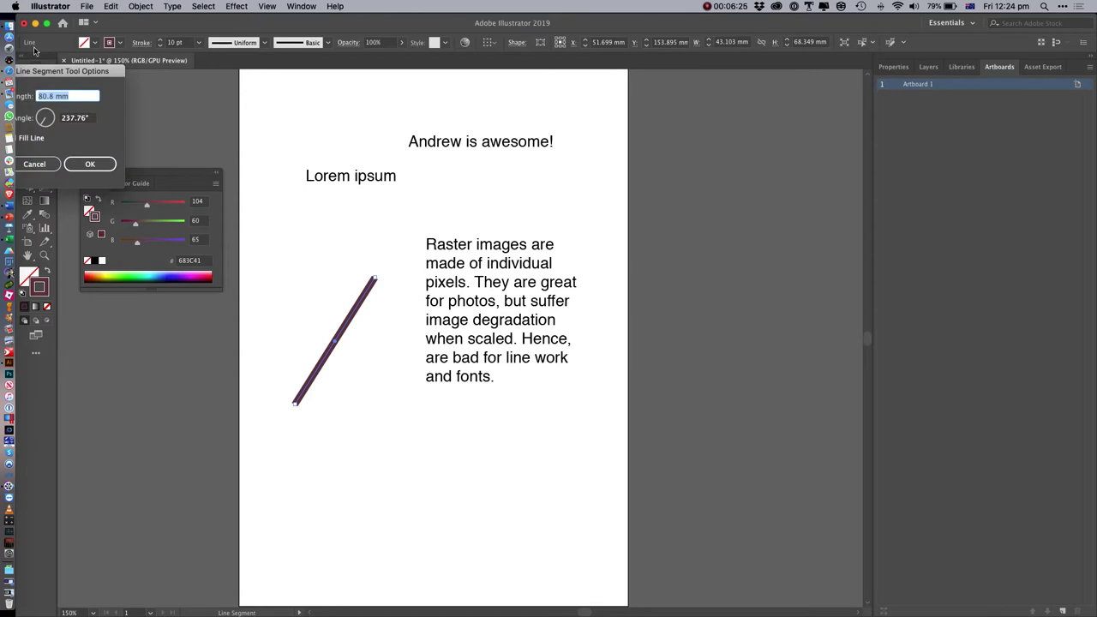
drag(37, 81, 169, 89)
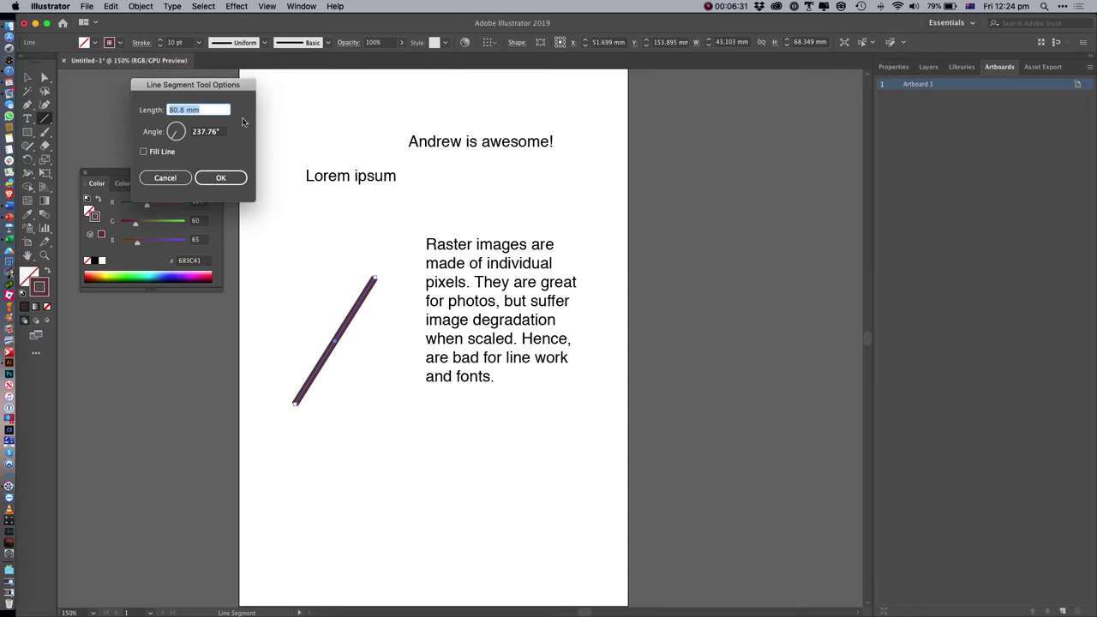
click(226, 176)
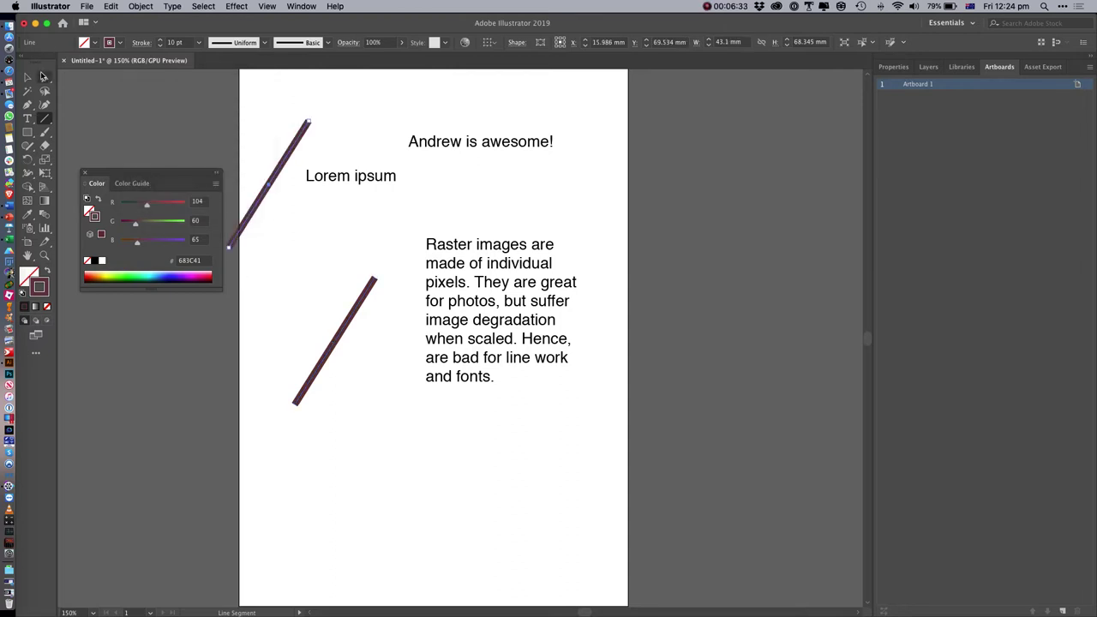
click(30, 77)
drag(283, 162, 314, 289)
key(BackSpace)
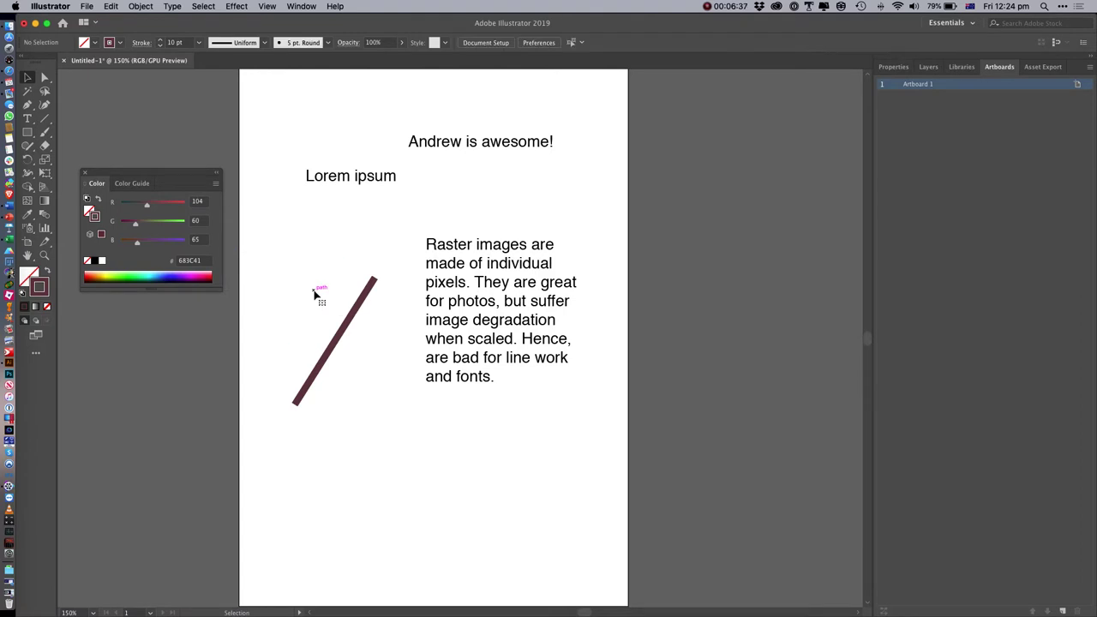
Draw a rectangle about 65 × 18 mm above the diagonal line and fill it with the black swatch
click(32, 132)
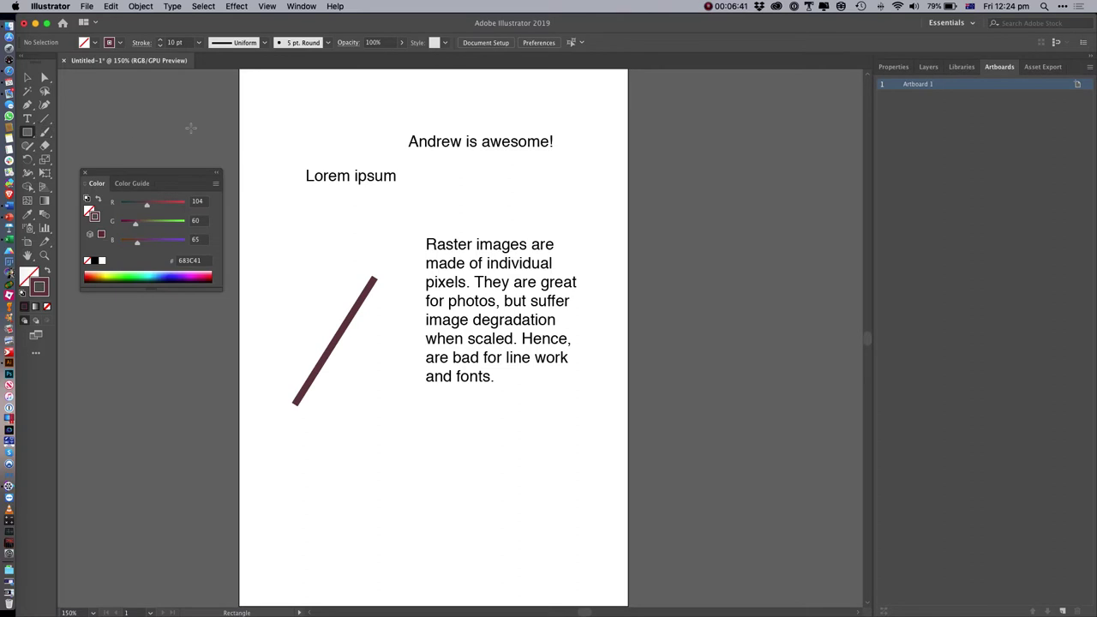
mouse_move(267, 213)
mouse_down()
mouse_move(334, 262)
mouse_move(340, 283)
mouse_move(330, 252)
mouse_move(294, 218)
mouse_move(330, 285)
mouse_move(397, 344)
mouse_move(314, 276)
mouse_move(388, 250)
mouse_move(398, 277)
mouse_move(387, 247)
mouse_up()
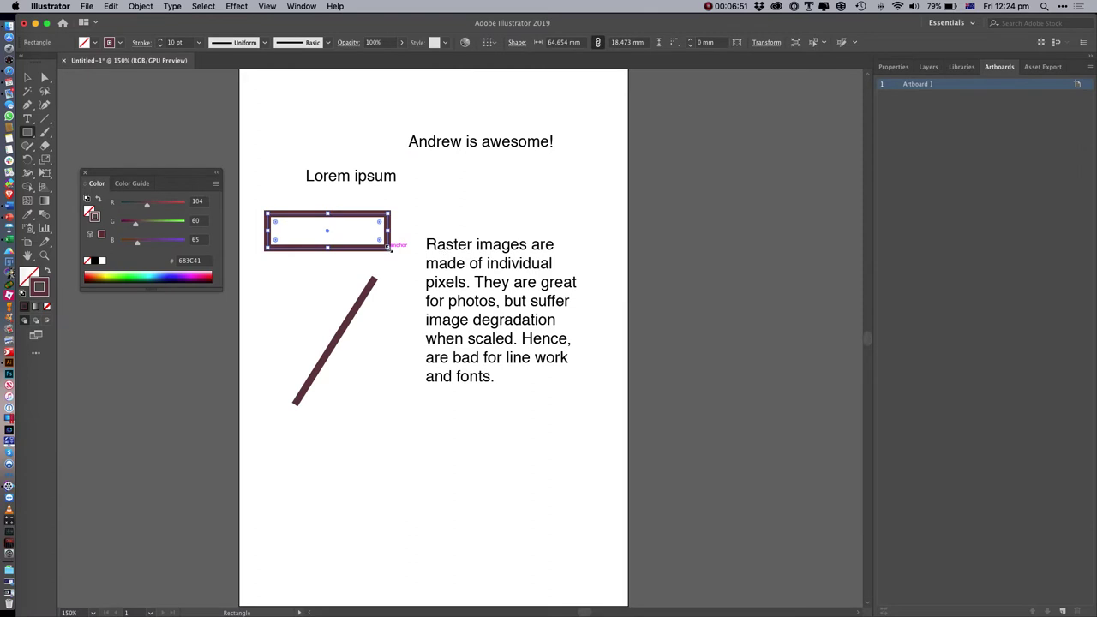
click(94, 43)
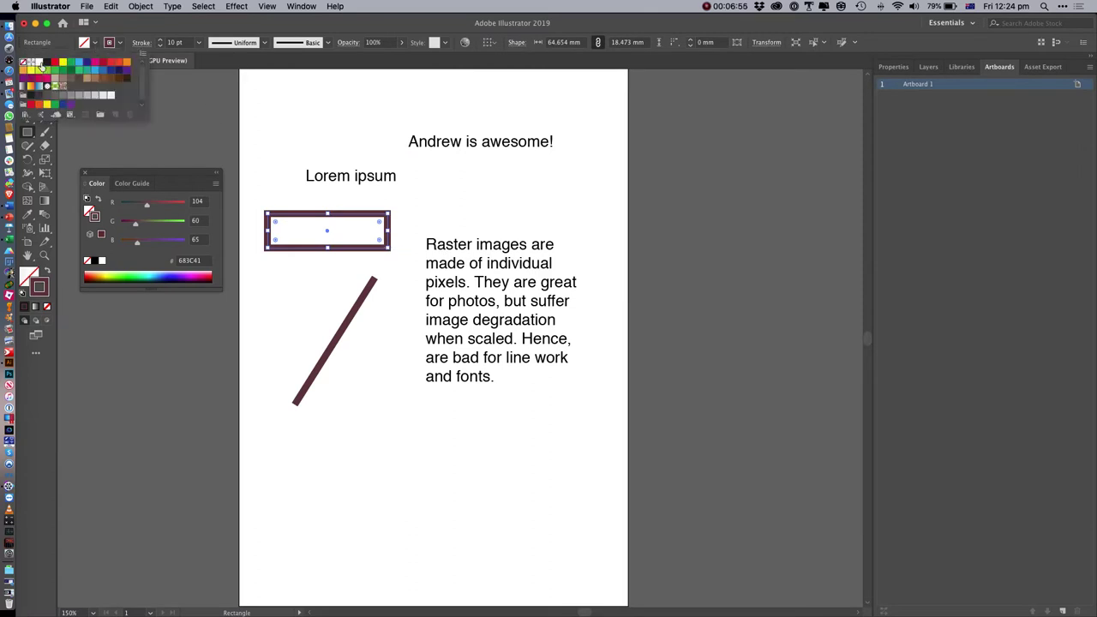
click(47, 63)
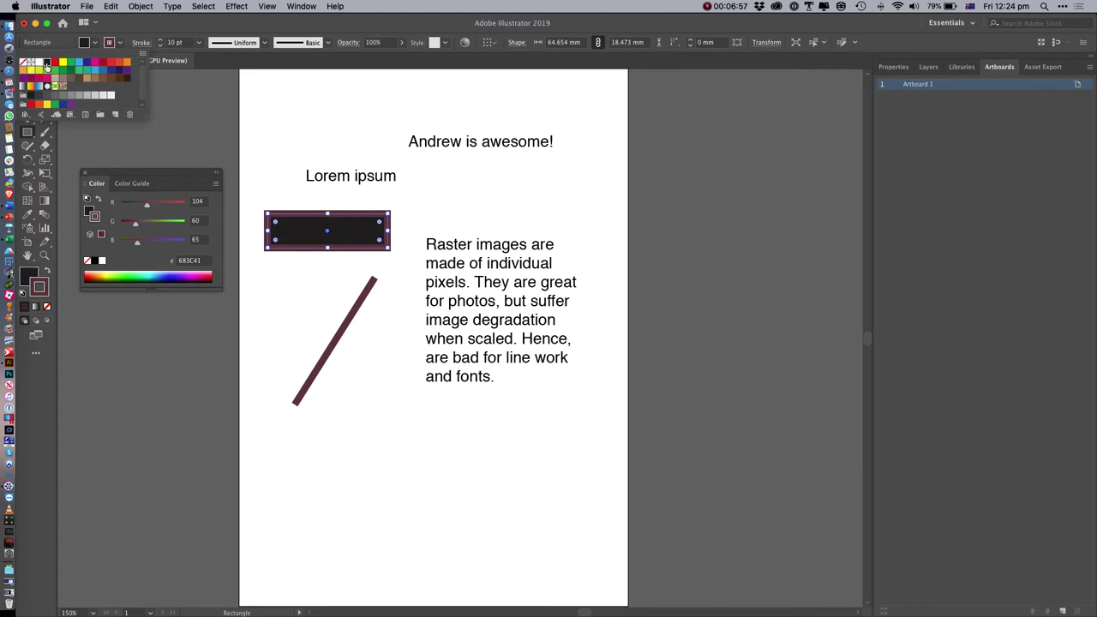
Enlarge the rectangle to a square about 161 mm wide, try rounding its corners about 19 mm, and return them to 0 mm
click(388, 250)
drag(390, 250, 567, 513)
drag(557, 221, 530, 251)
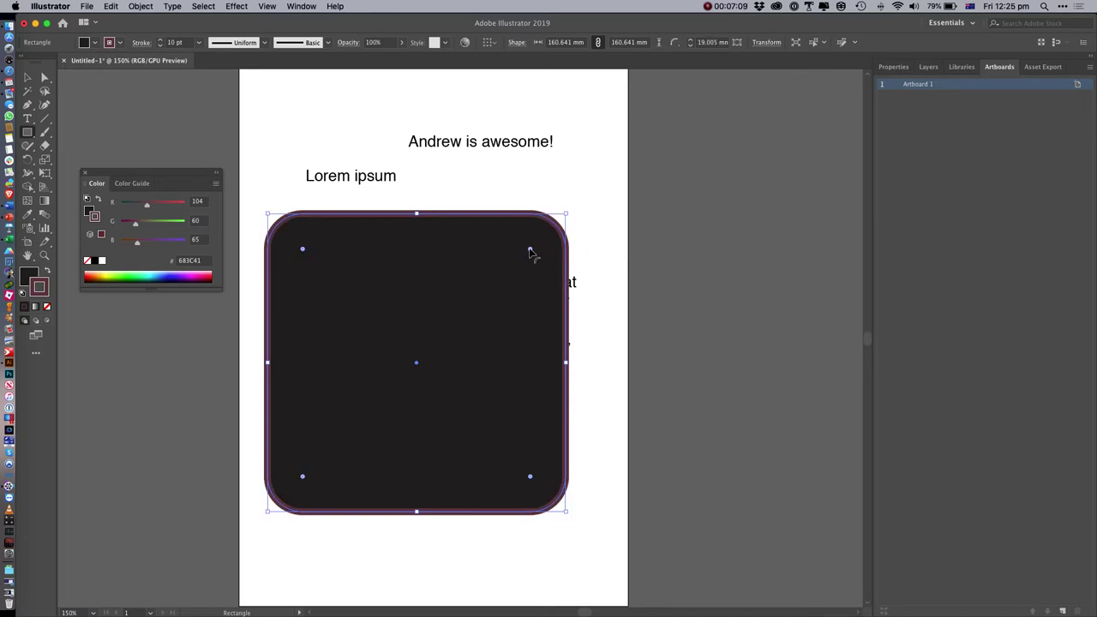
drag(531, 250, 584, 197)
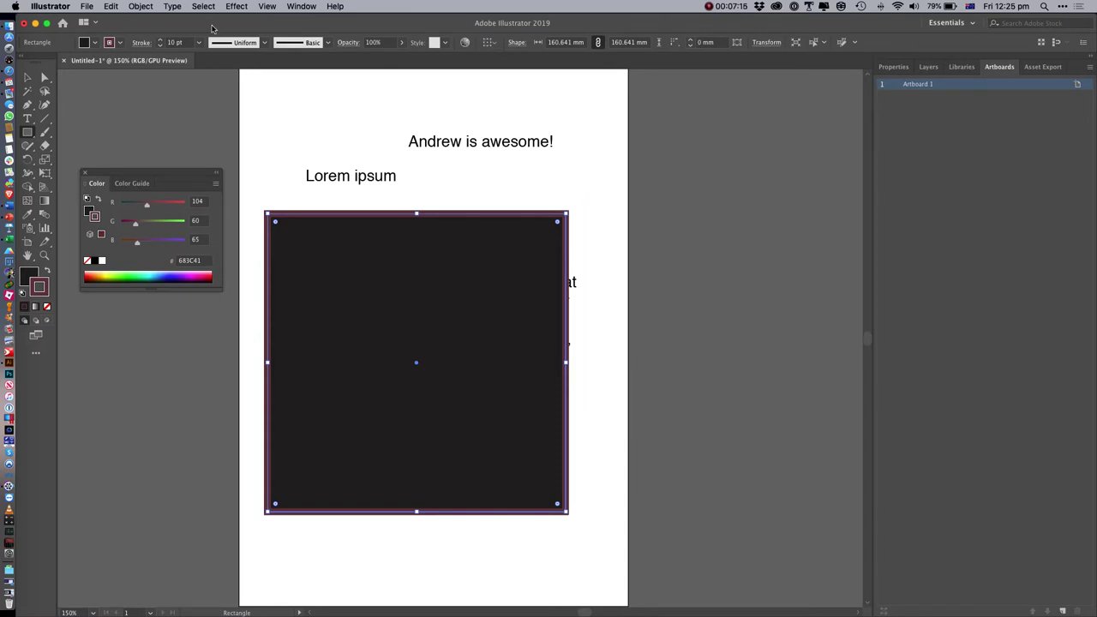
Remove the square's fill and give it a black stroke with a weight of 3 pt
click(94, 43)
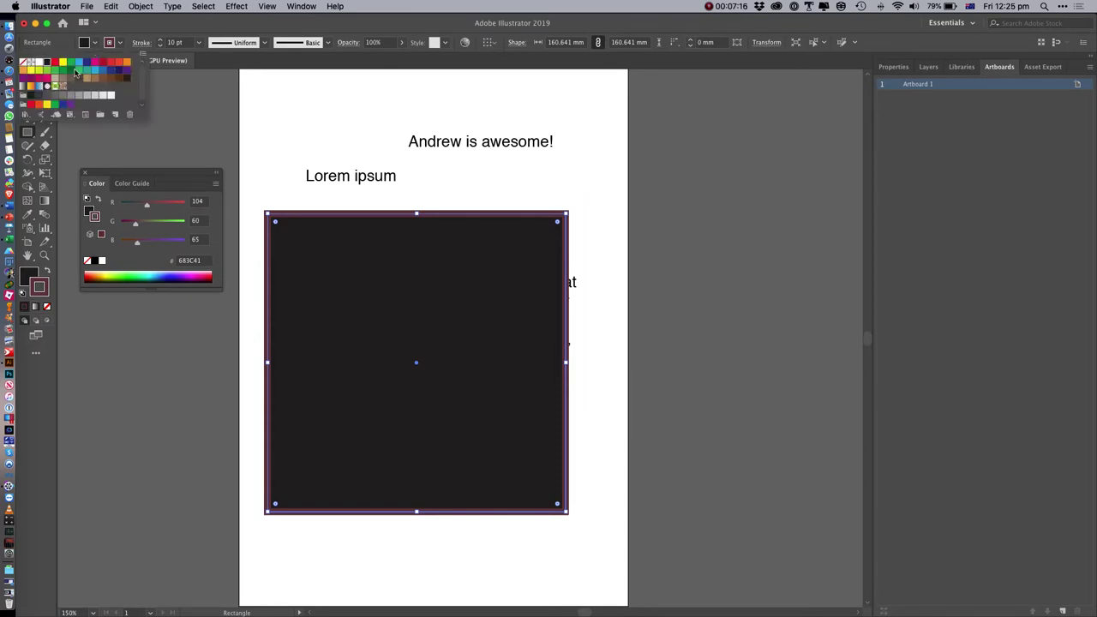
click(24, 62)
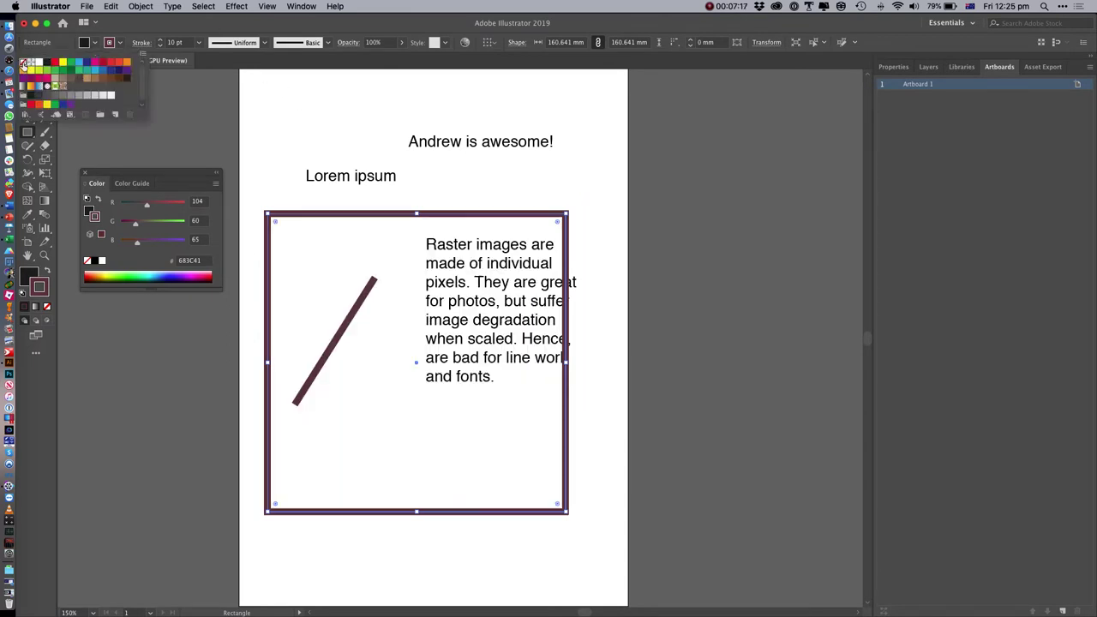
click(124, 43)
click(110, 43)
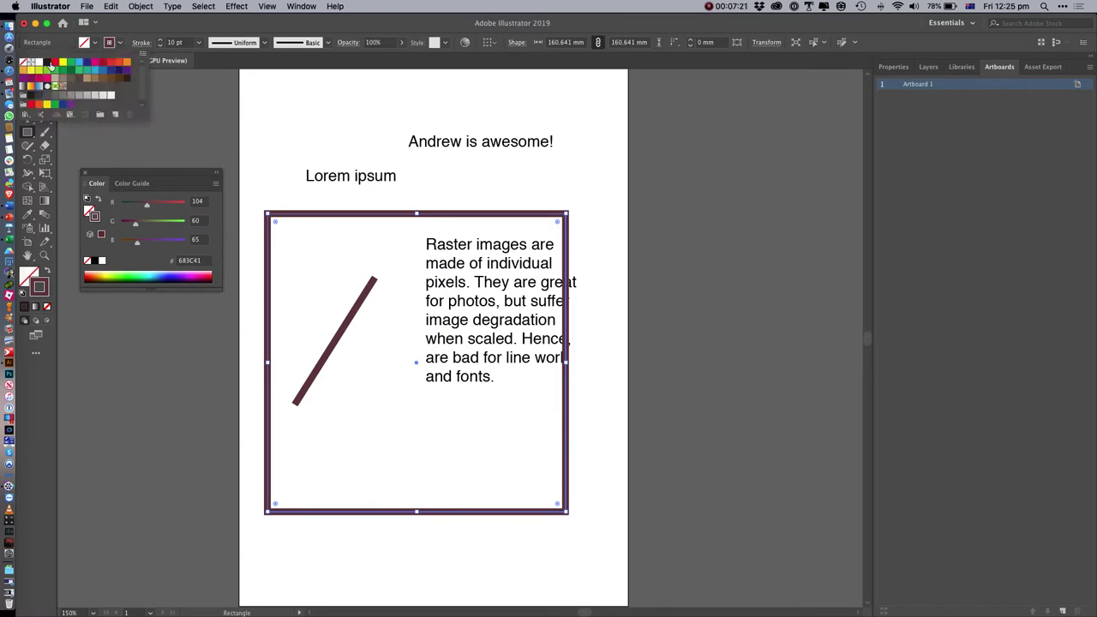
click(40, 63)
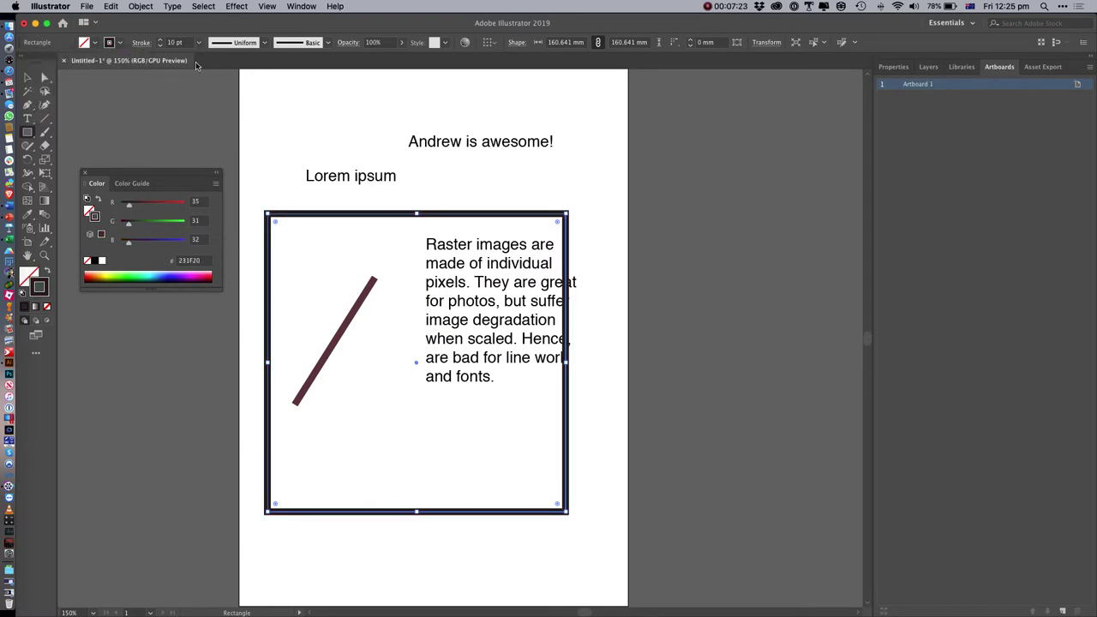
click(199, 42)
click(210, 117)
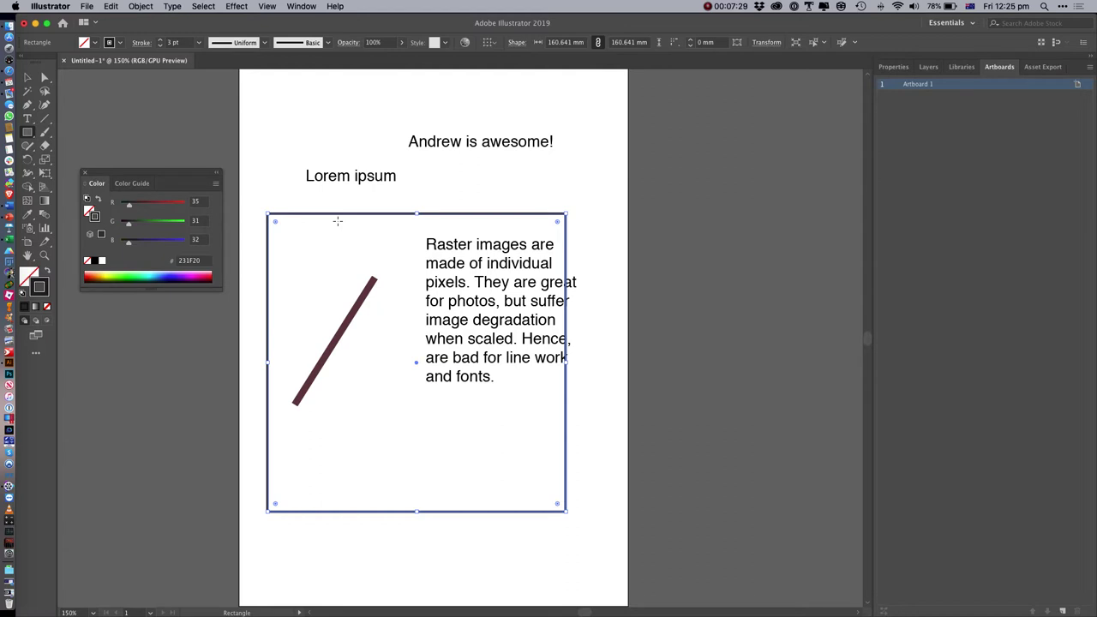
Rotate the square into a diamond and scale it down proportionally to sides of about 64 mm
key(v)
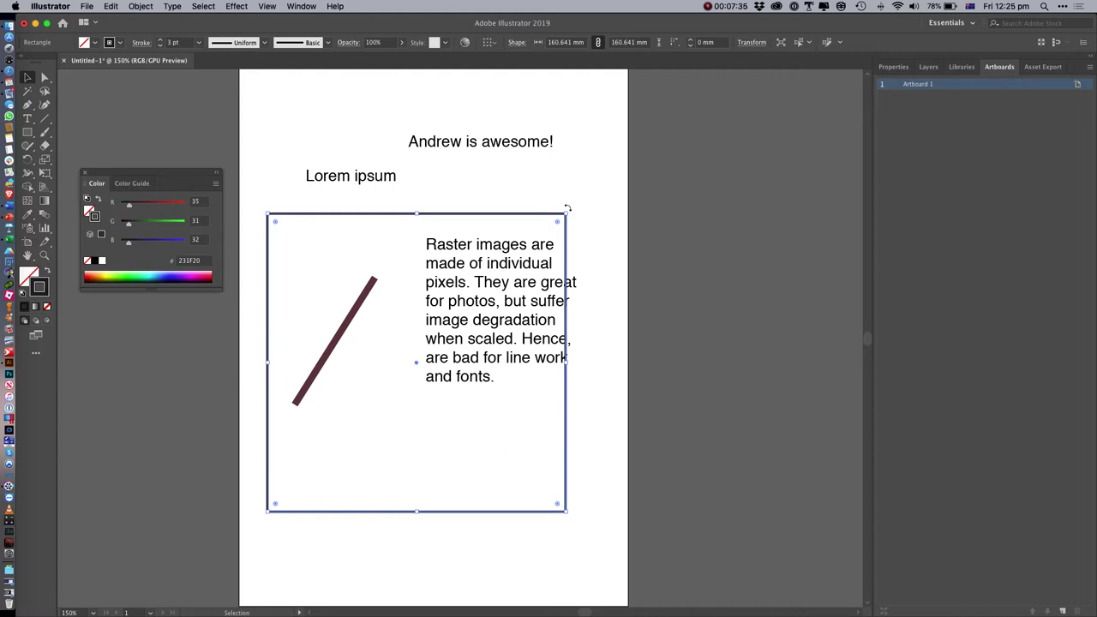
drag(567, 207, 480, 190)
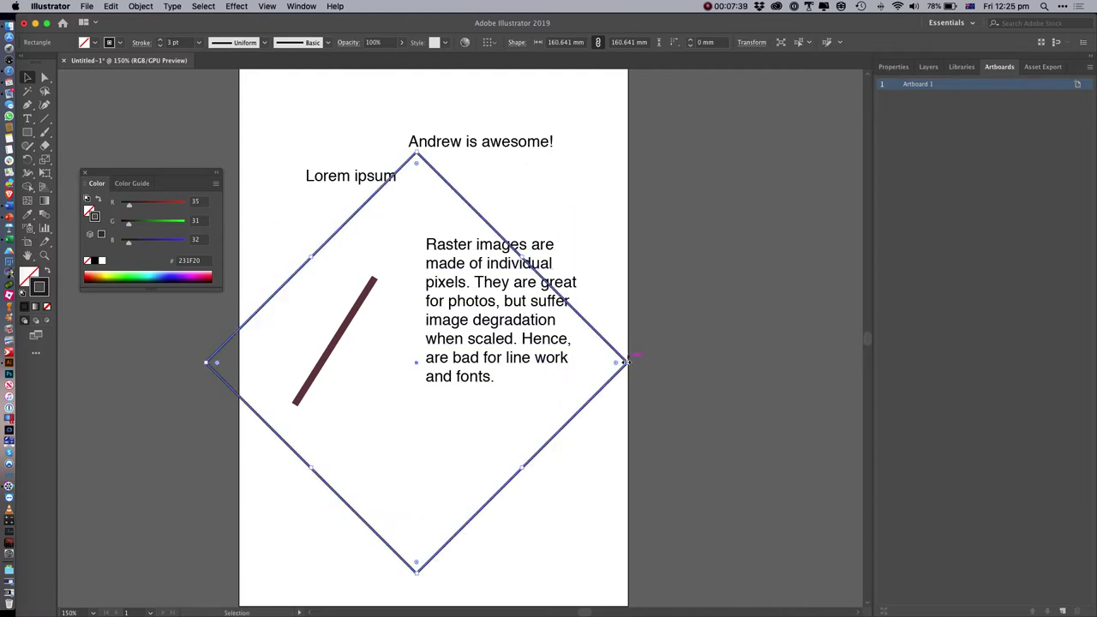
drag(627, 362, 351, 247)
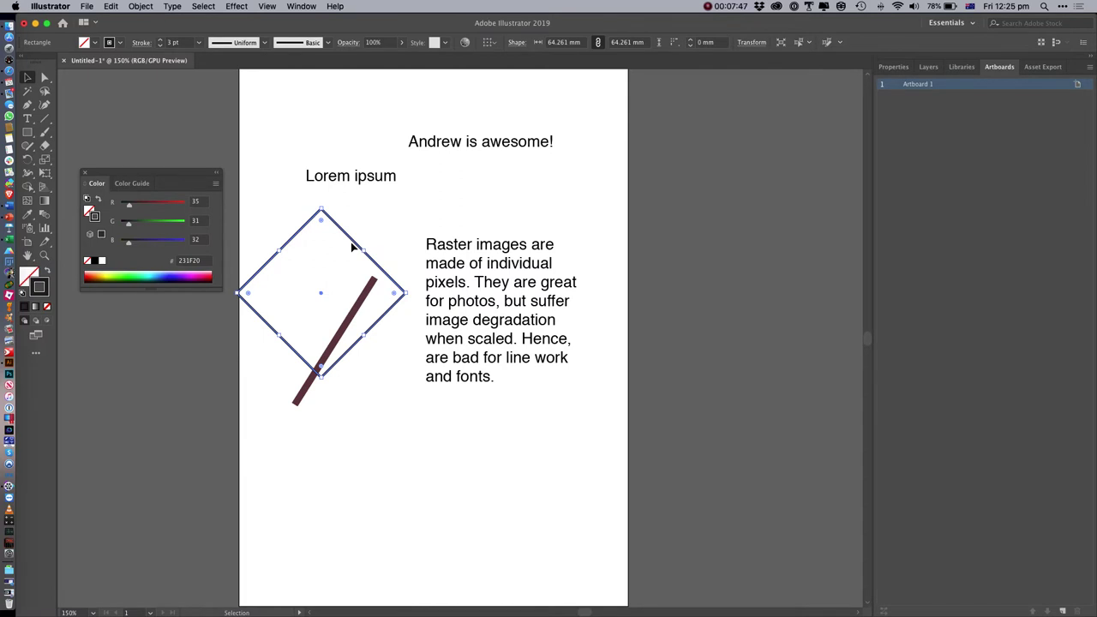
click(378, 214)
Create a rectangle 50 mm wide and 18.4727 mm high by exact dimensions just above the paragraph
click(28, 132)
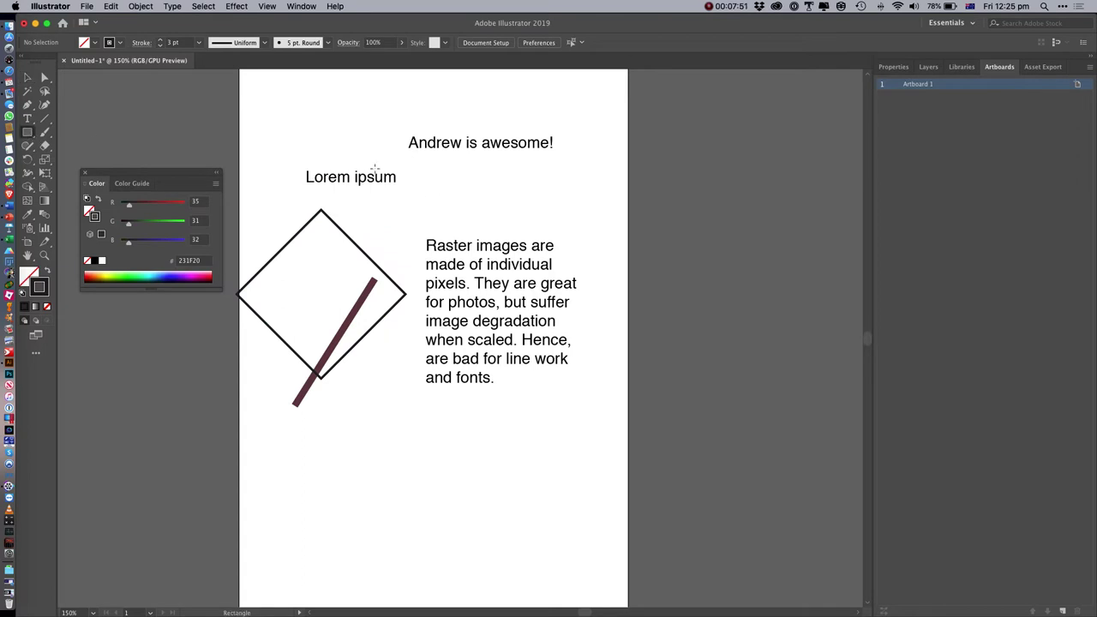
click(436, 201)
drag(106, 78, 279, 115)
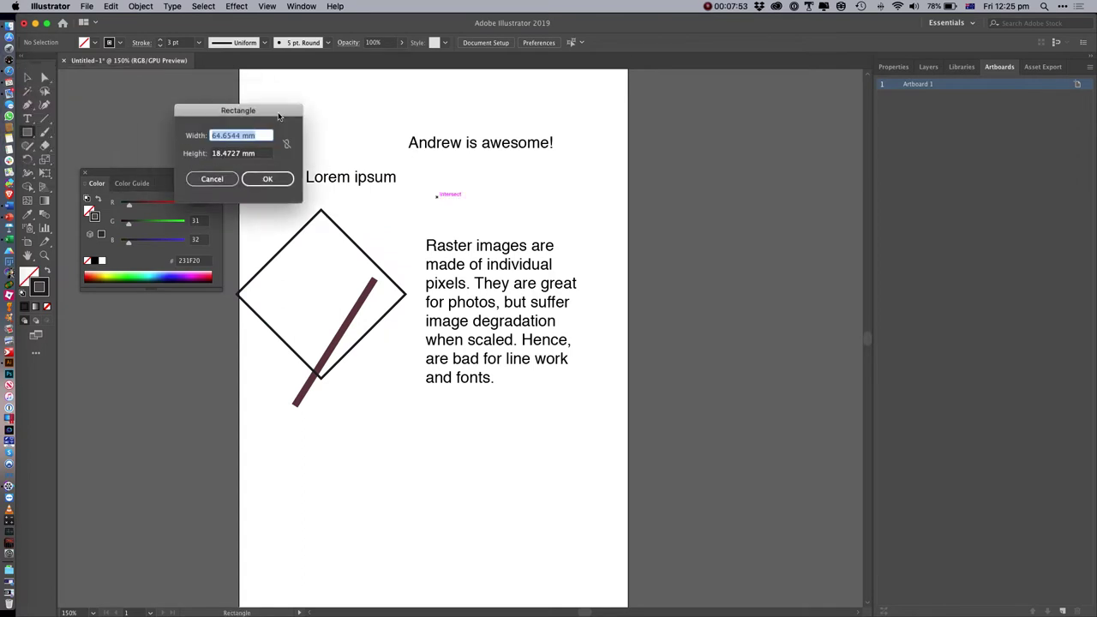
text(50)
key(Return)
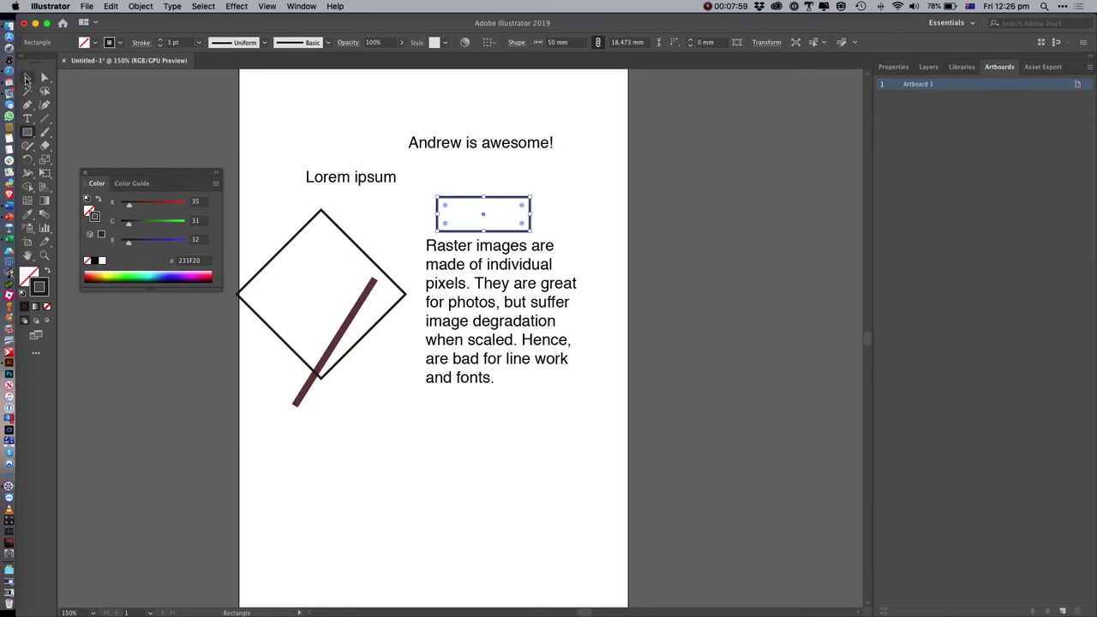
Draw a small circle near the artboard's upper left corner and one about 58 mm in diameter below the paragraph with the Ellipse tool
click(31, 137)
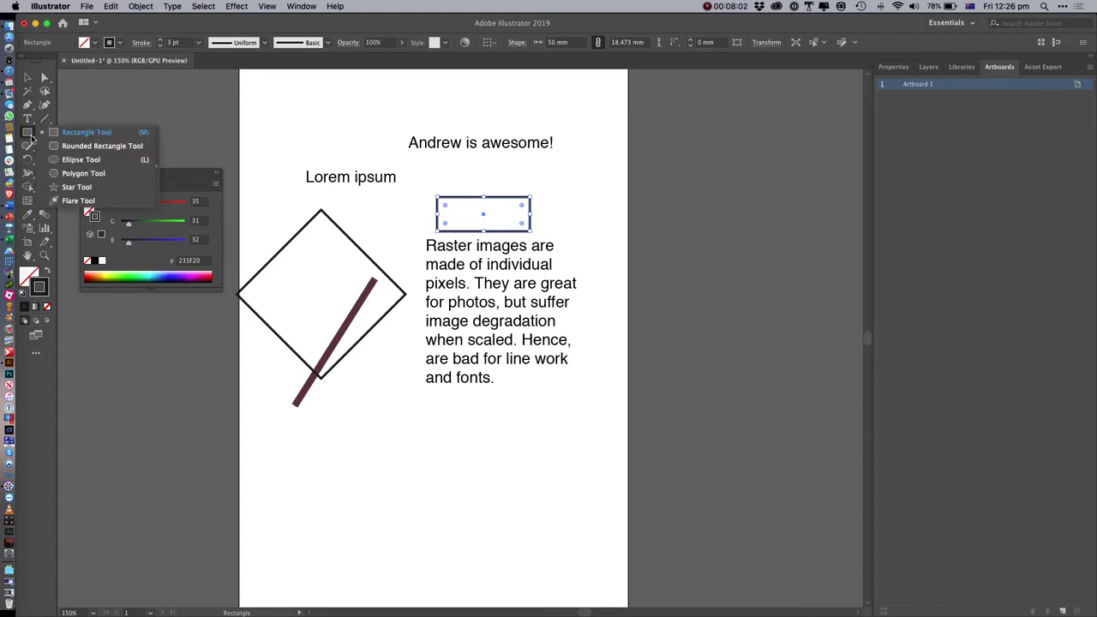
click(68, 161)
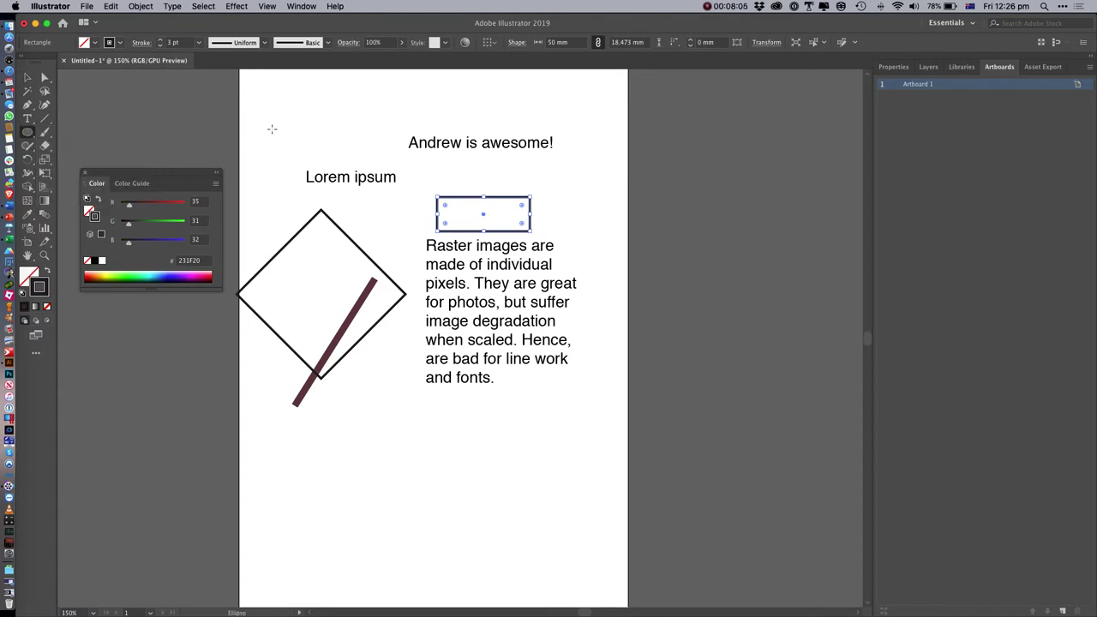
drag(263, 106, 300, 142)
mouse_move(375, 387)
mouse_down()
mouse_move(415, 427)
mouse_move(424, 495)
mouse_up()
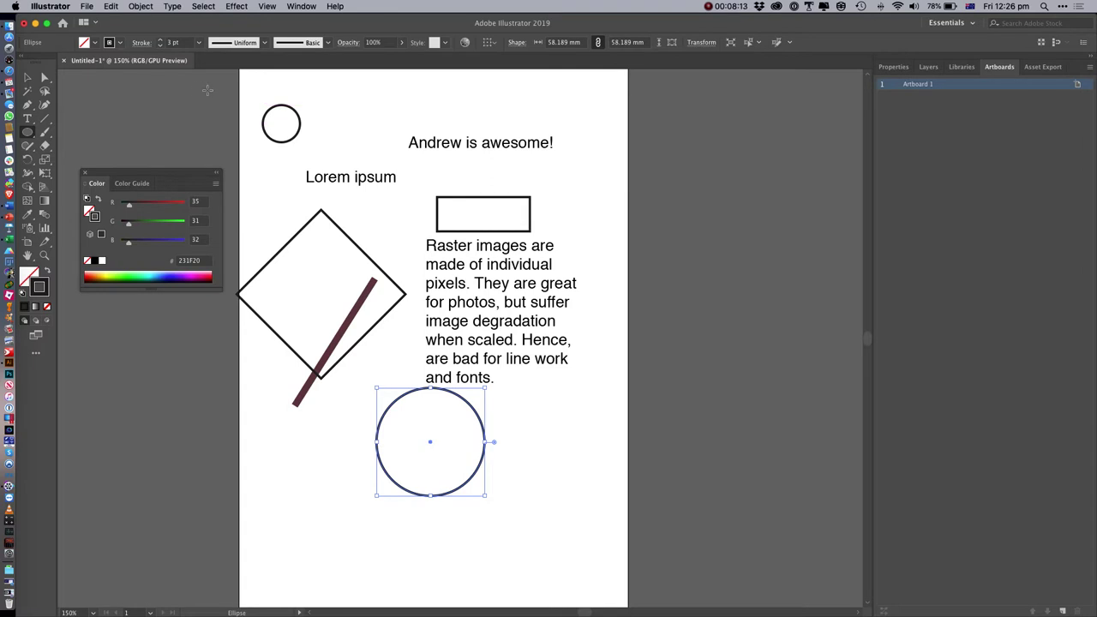
Select all the text and shapes on the artboard and delete them
click(27, 77)
drag(223, 101, 640, 521)
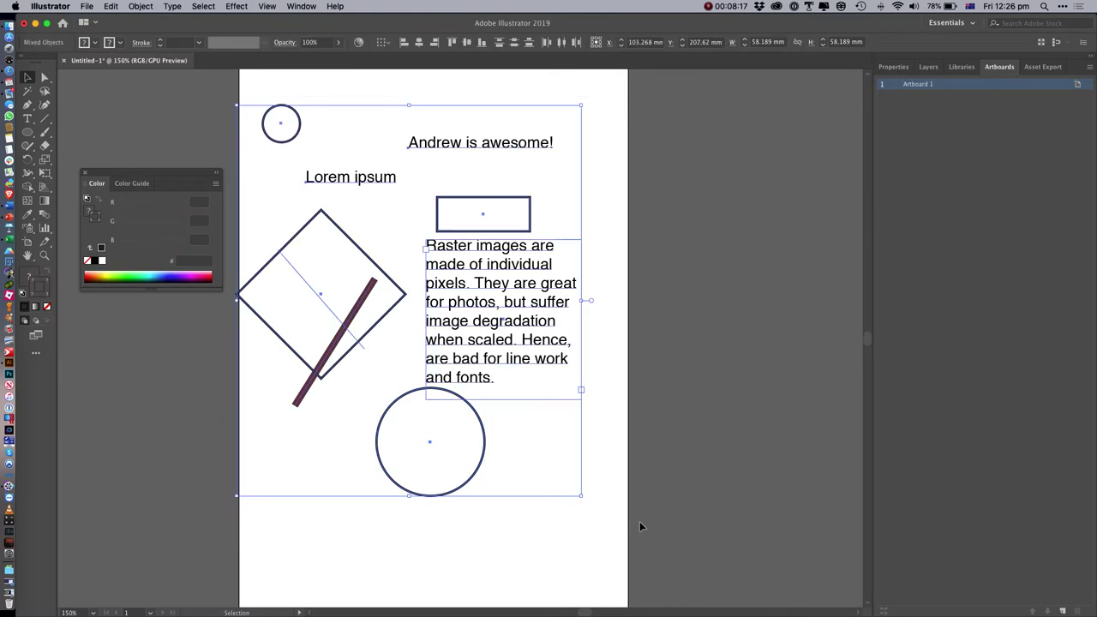
key(Delete)
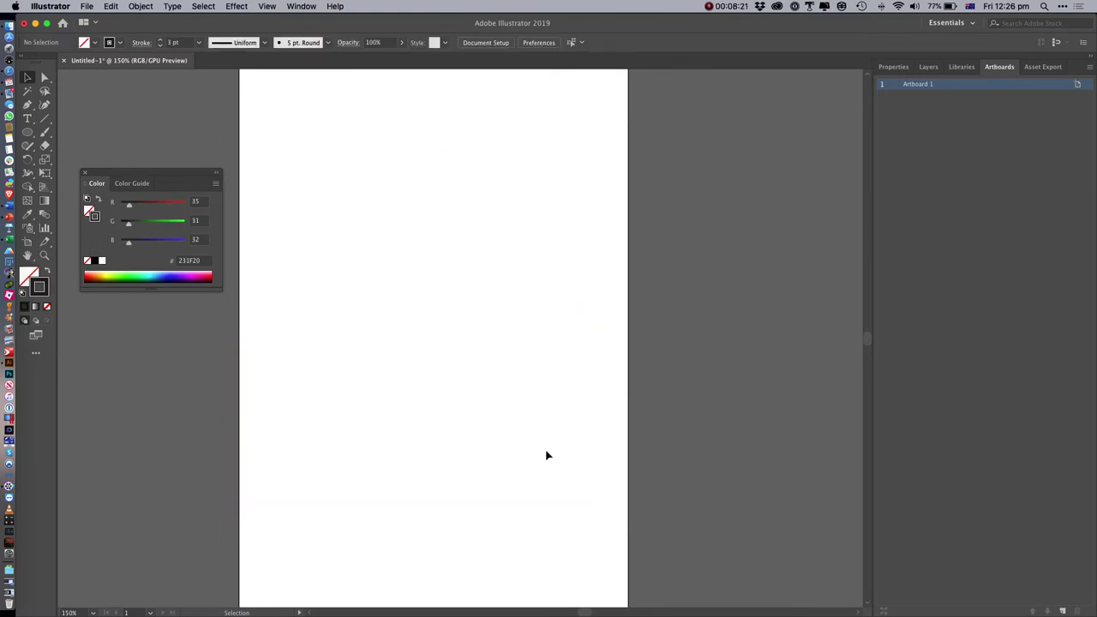
In Finder, locate Western.tif in Documents > ANZAC > Workshops > Illustrator and open it in Photoshop
click(15, 91)
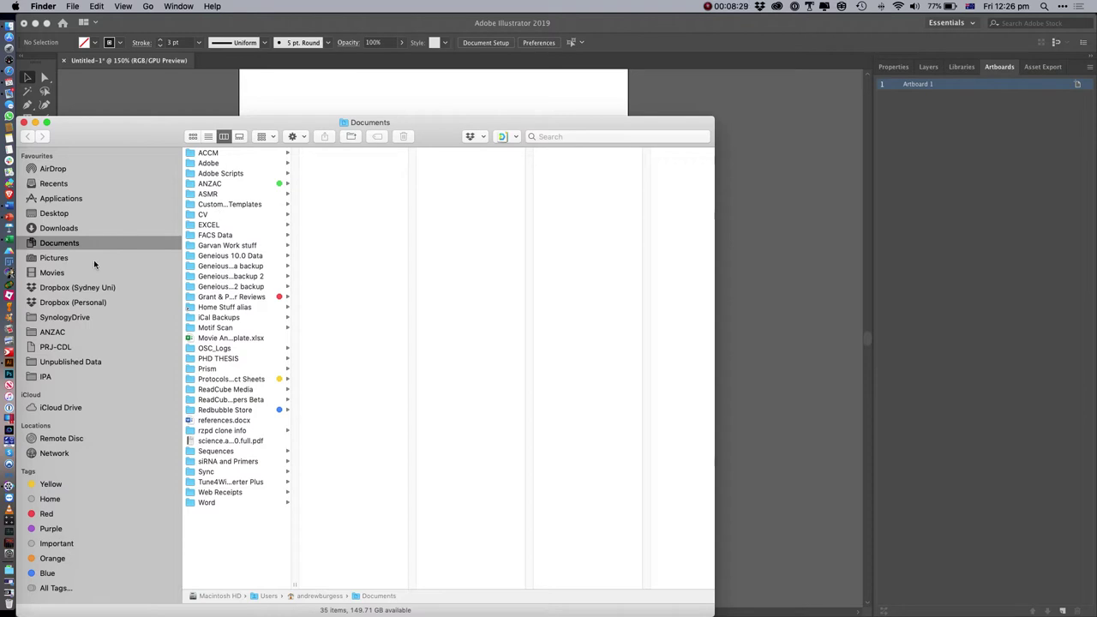
click(210, 156)
click(219, 189)
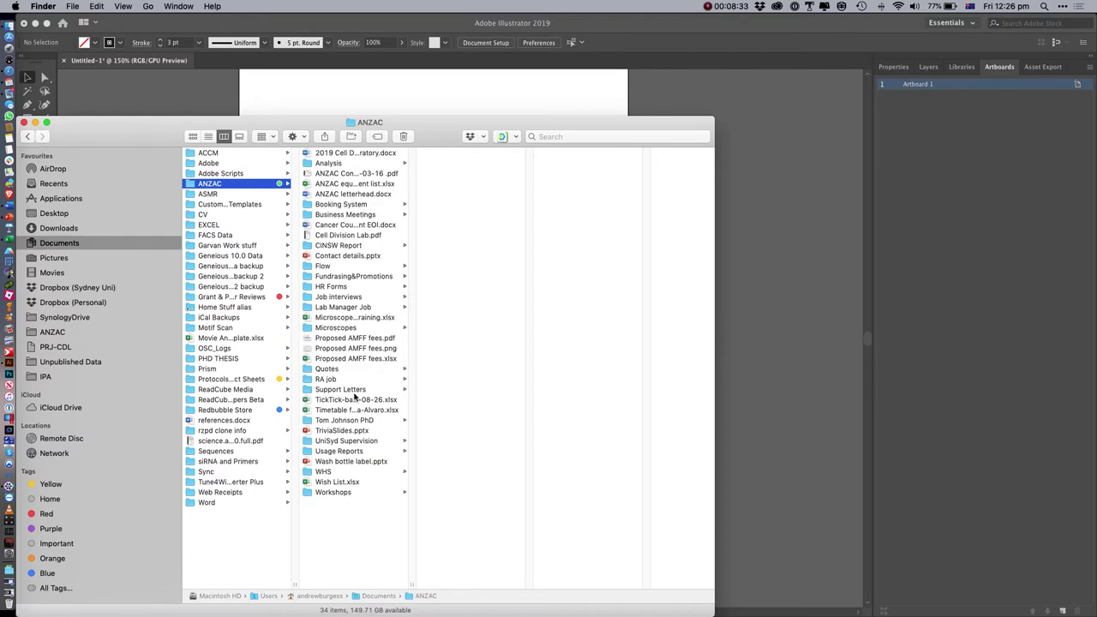
click(345, 495)
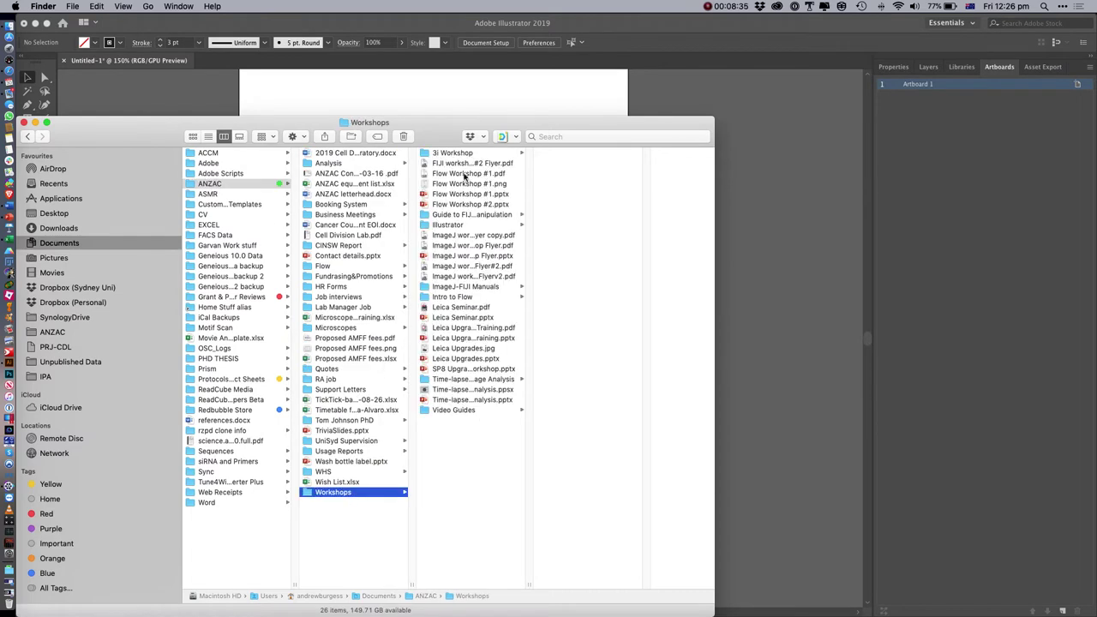
click(466, 225)
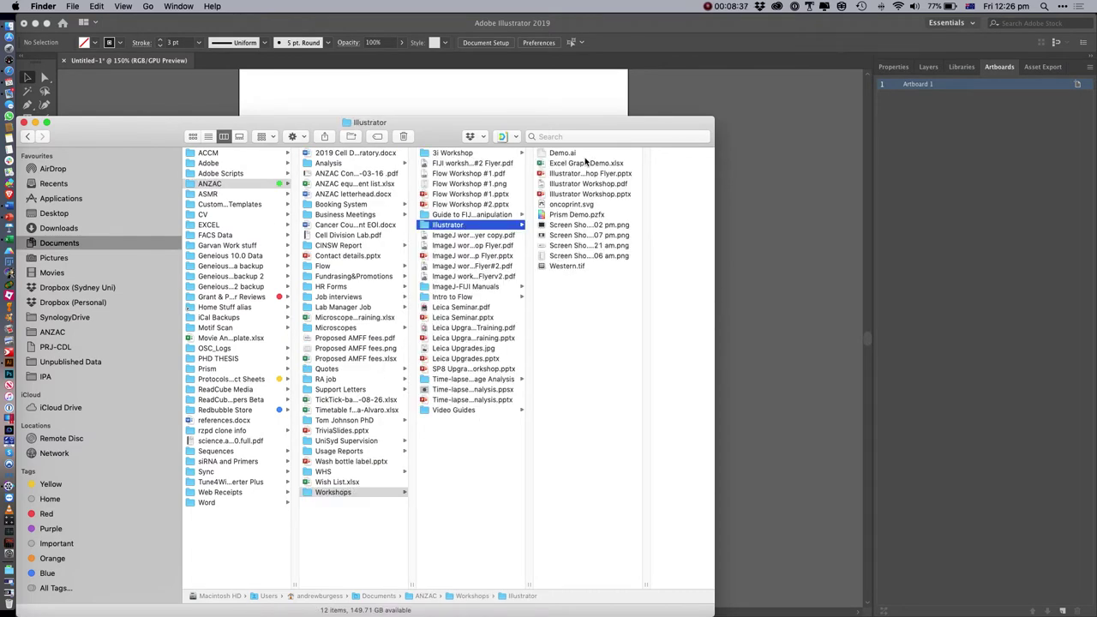
click(579, 267)
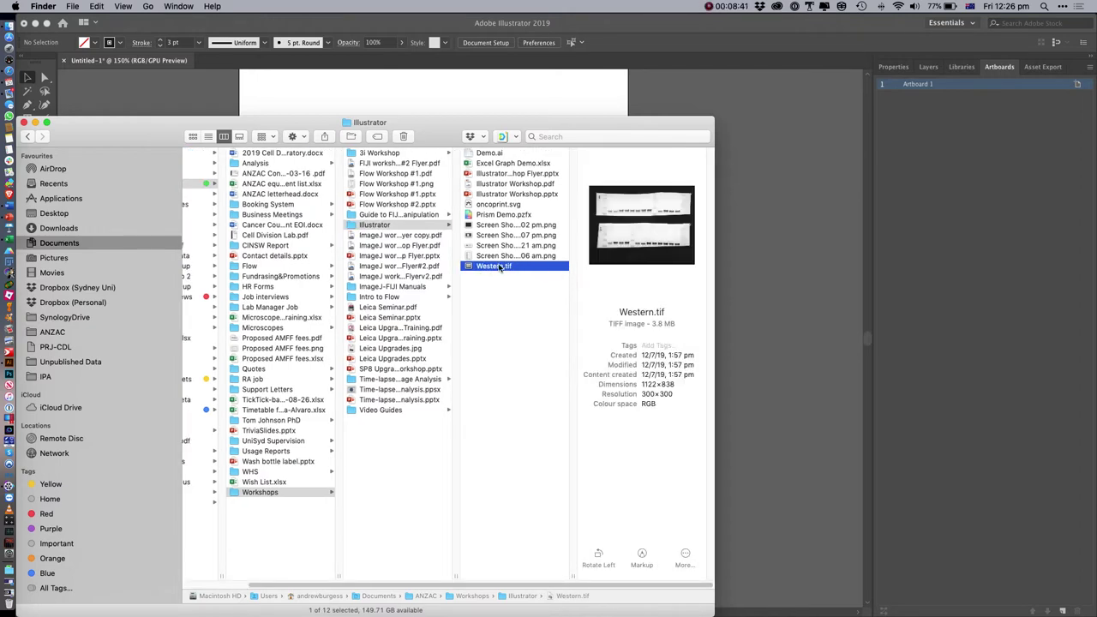
drag(499, 268, 24, 380)
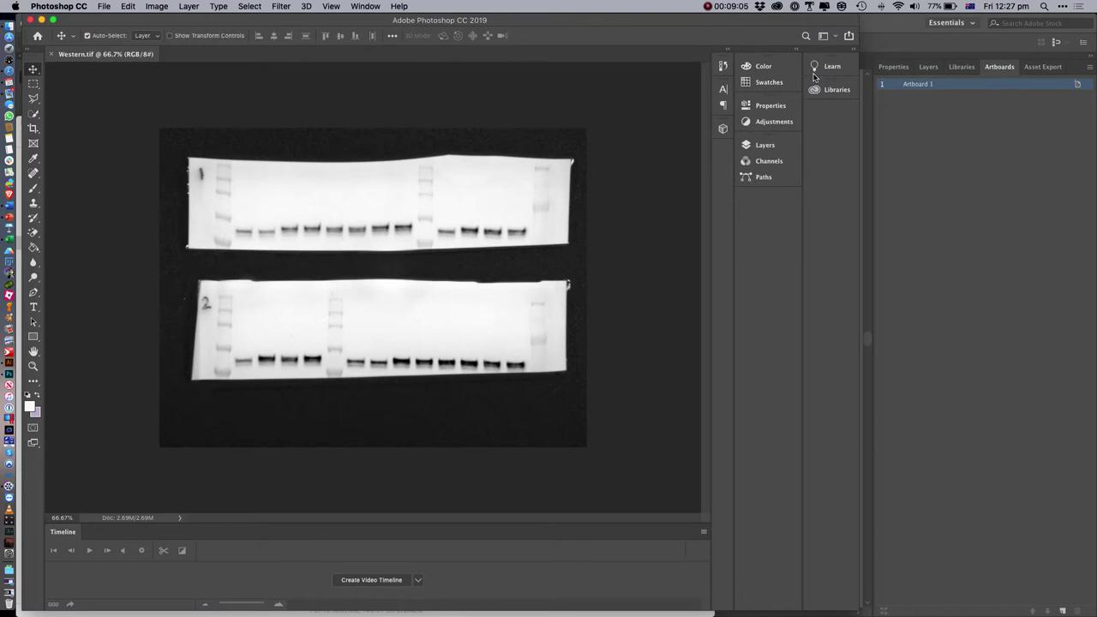
Add a Levels adjustment to the western blot image with the shadow input at 22 and the midtones at 0.78
click(755, 122)
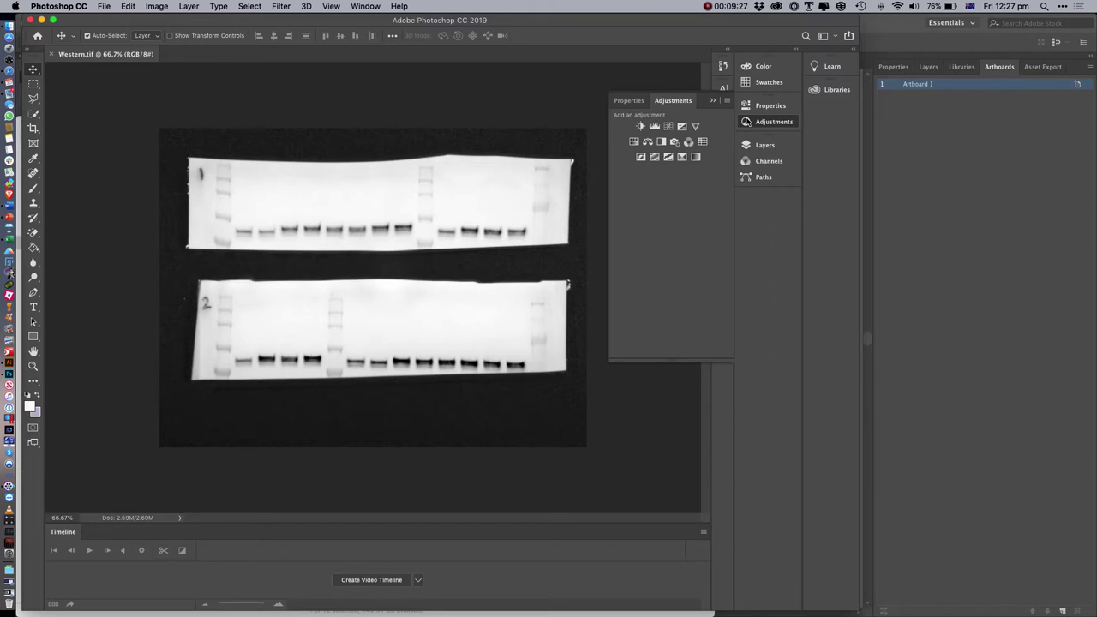
click(655, 127)
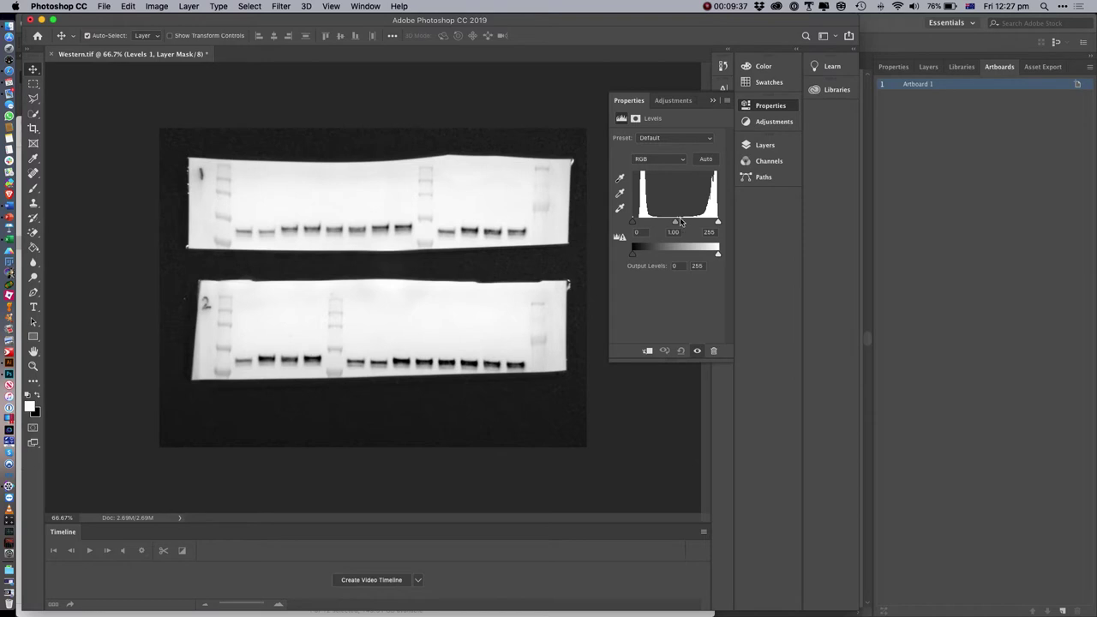
drag(676, 224, 638, 224)
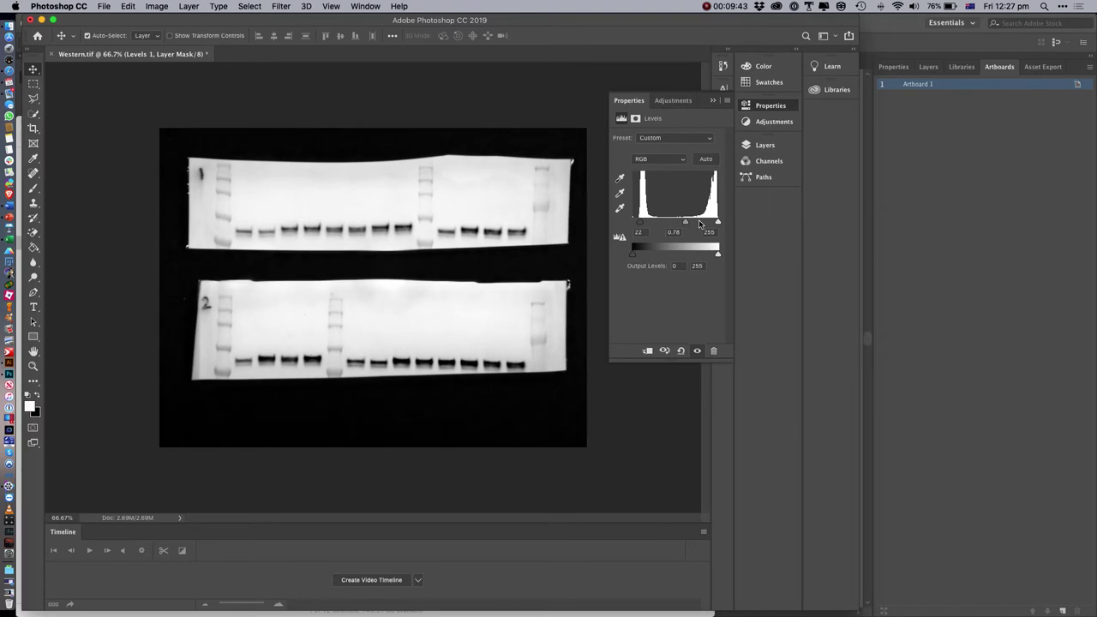
Try Levels highlight inputs of 238 and 107 on the blot image, and return the highlight input to 255
drag(718, 224, 711, 224)
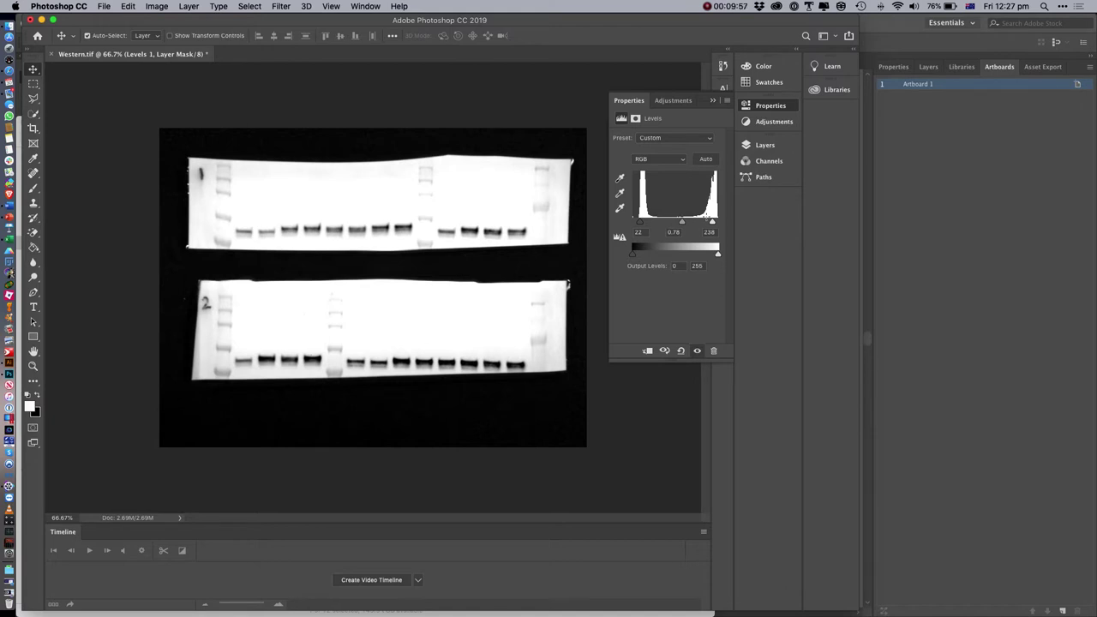
drag(712, 222, 668, 223)
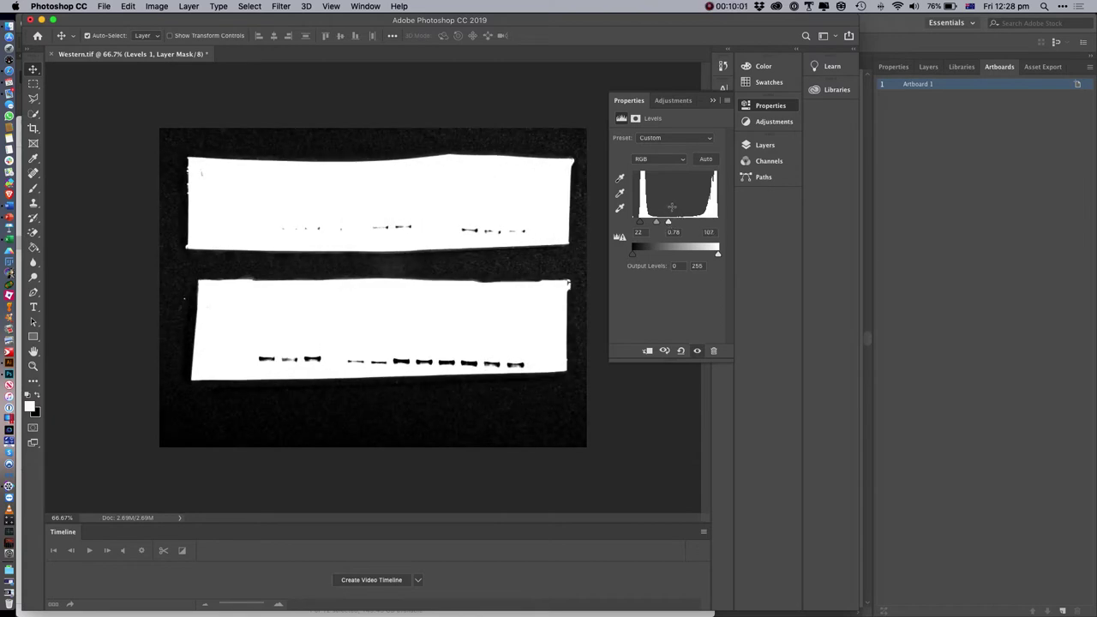
drag(668, 223, 727, 222)
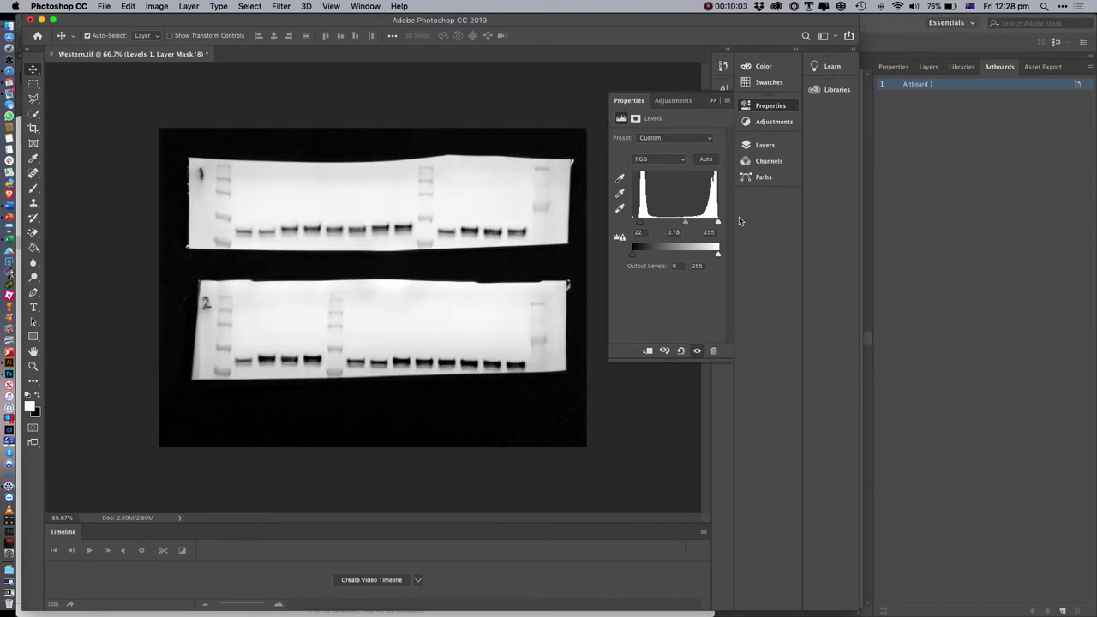
Set the Levels shadow input to 20 and the midtones to 0.53, and deselect the adjustment layer
mouse_move(640, 222)
mouse_down()
mouse_move(614, 222)
mouse_move(641, 225)
mouse_up()
mouse_move(685, 225)
mouse_down()
mouse_move(671, 225)
mouse_move(696, 225)
mouse_up()
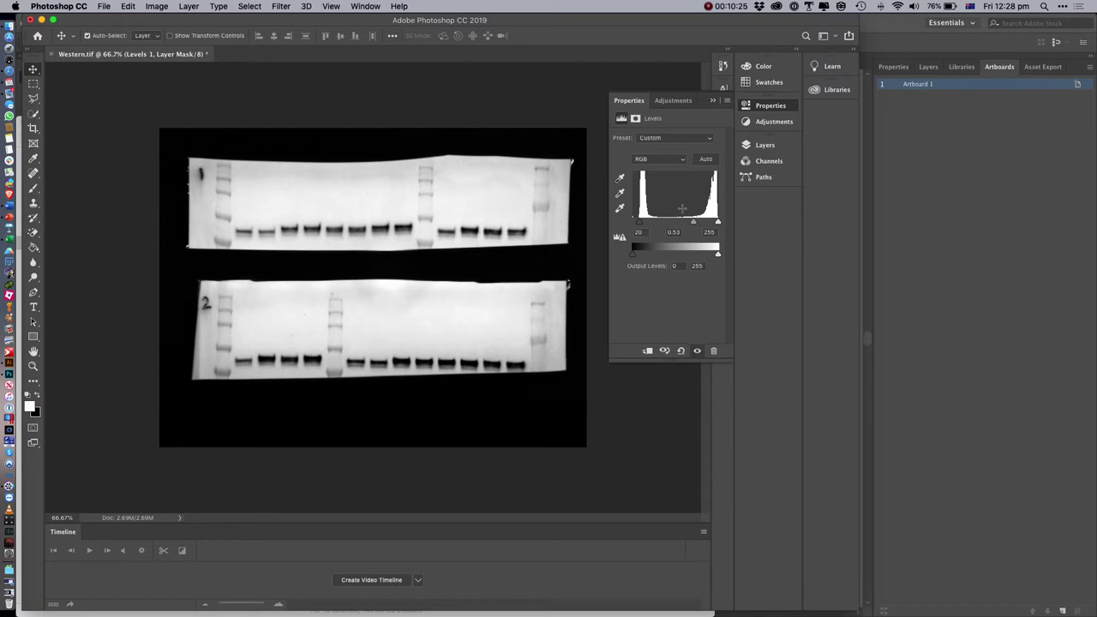
click(577, 134)
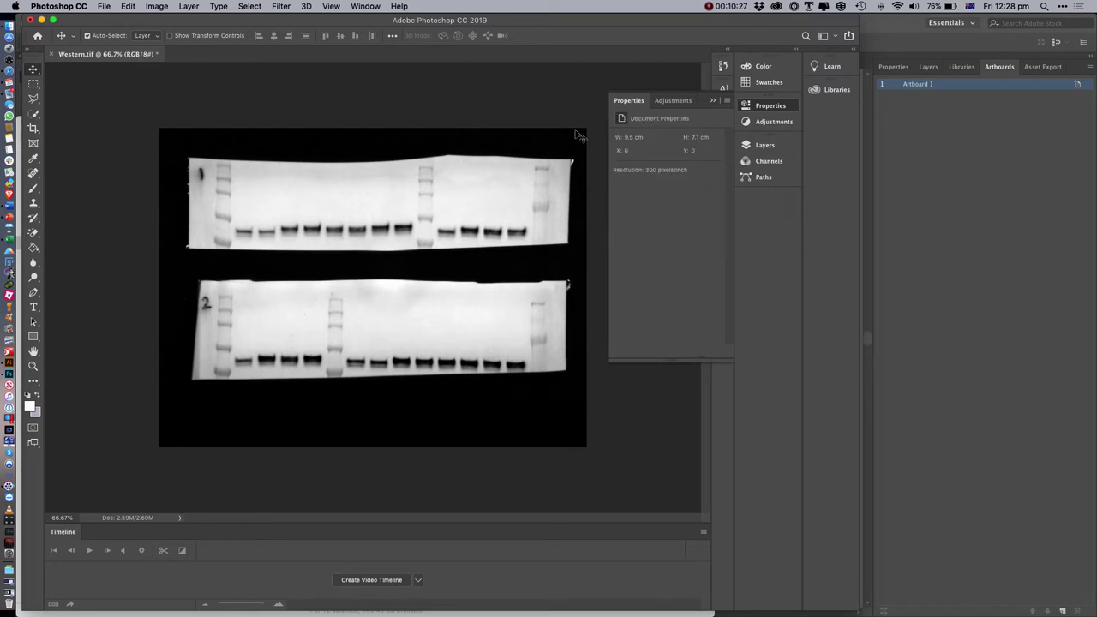
Add a second Levels adjustment limited to a rectangular selection around the first two bands of the upper blot
click(34, 83)
drag(234, 214, 281, 243)
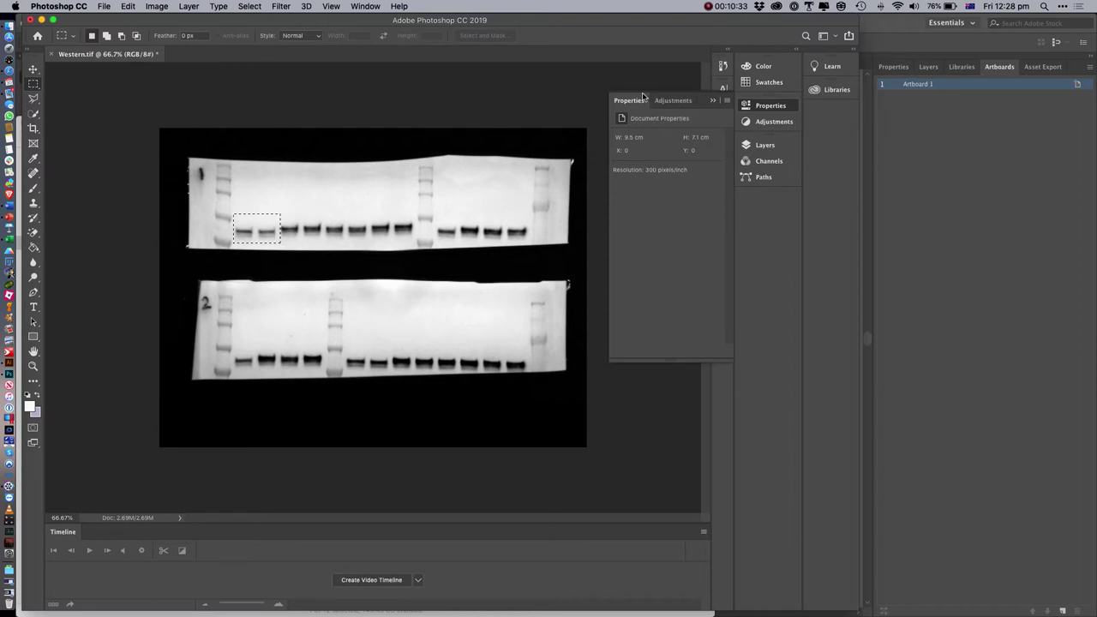
click(773, 120)
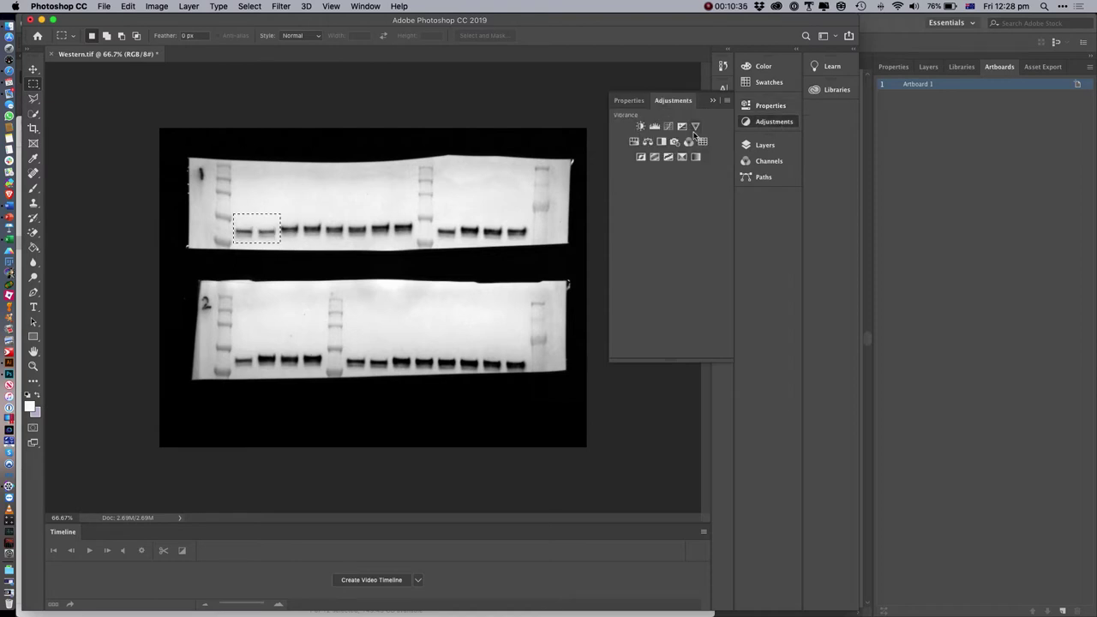
click(654, 126)
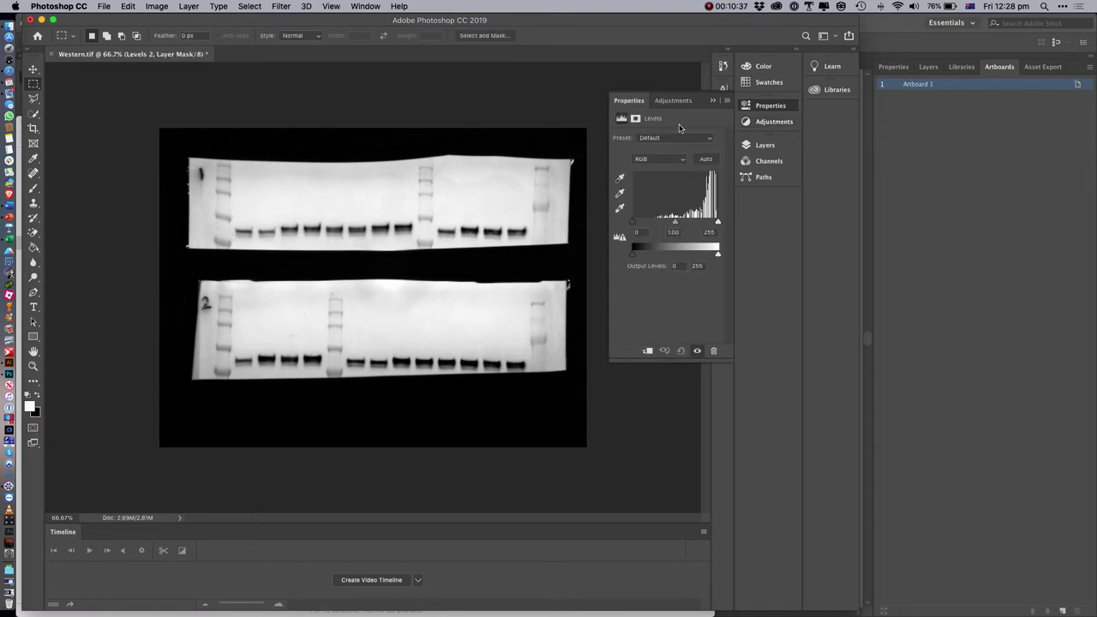
Try a shadow input of 179 on the second Levels adjustment, then set its shadow to 0 and midtones to 1.84
drag(634, 222, 696, 225)
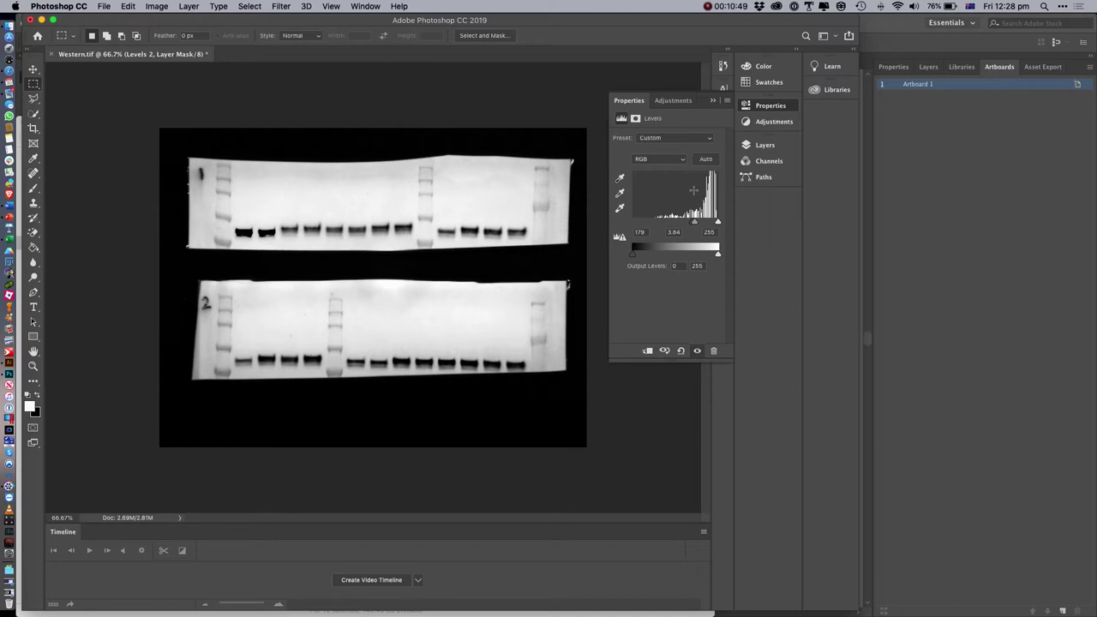
drag(694, 223, 632, 225)
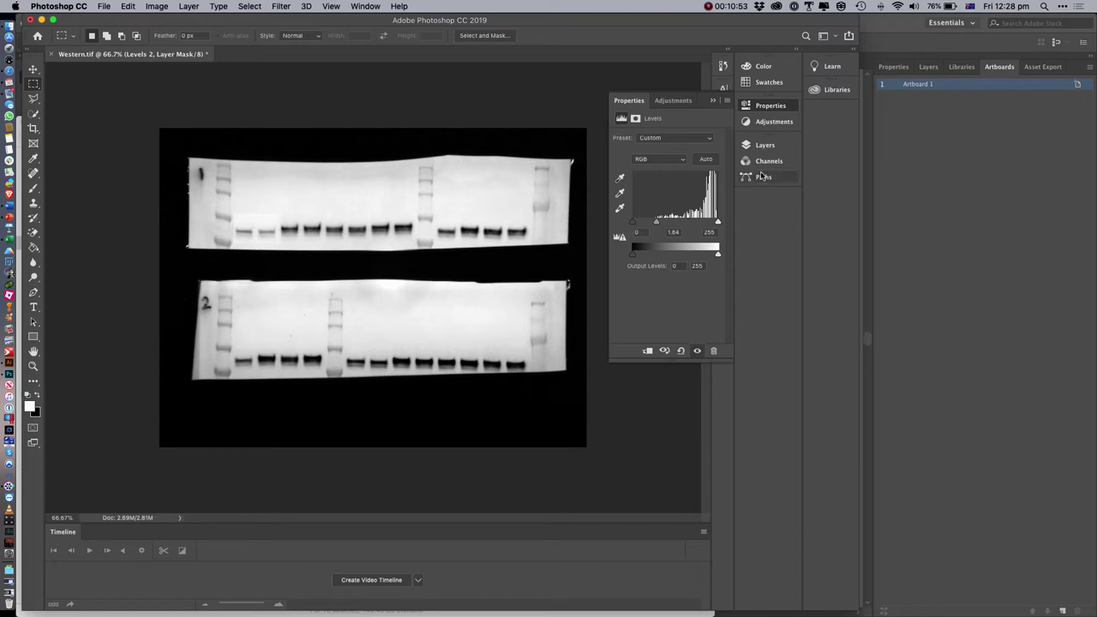
click(751, 105)
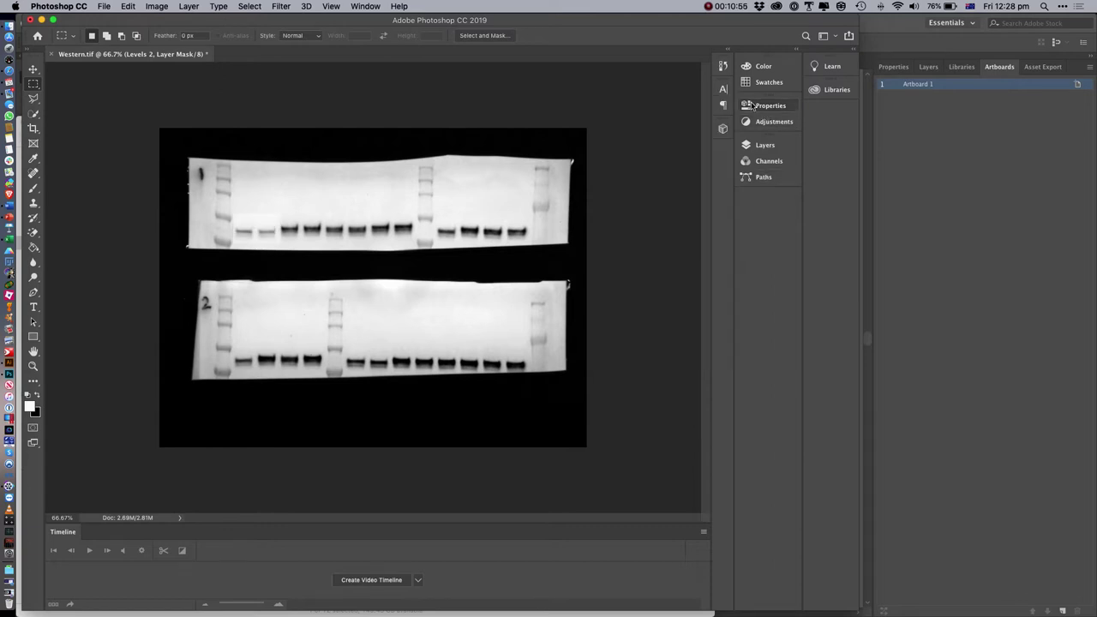
Hide the Levels 2 layer and toggle the Levels 1 layer to compare the blot with and without its adjustment
click(759, 146)
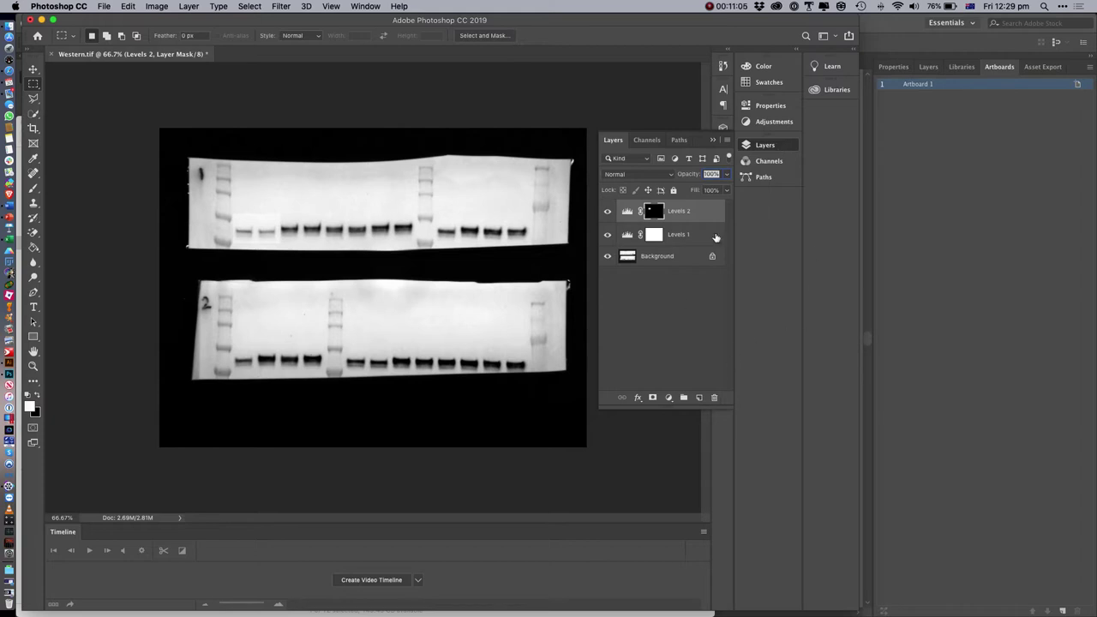
click(608, 211)
click(608, 234)
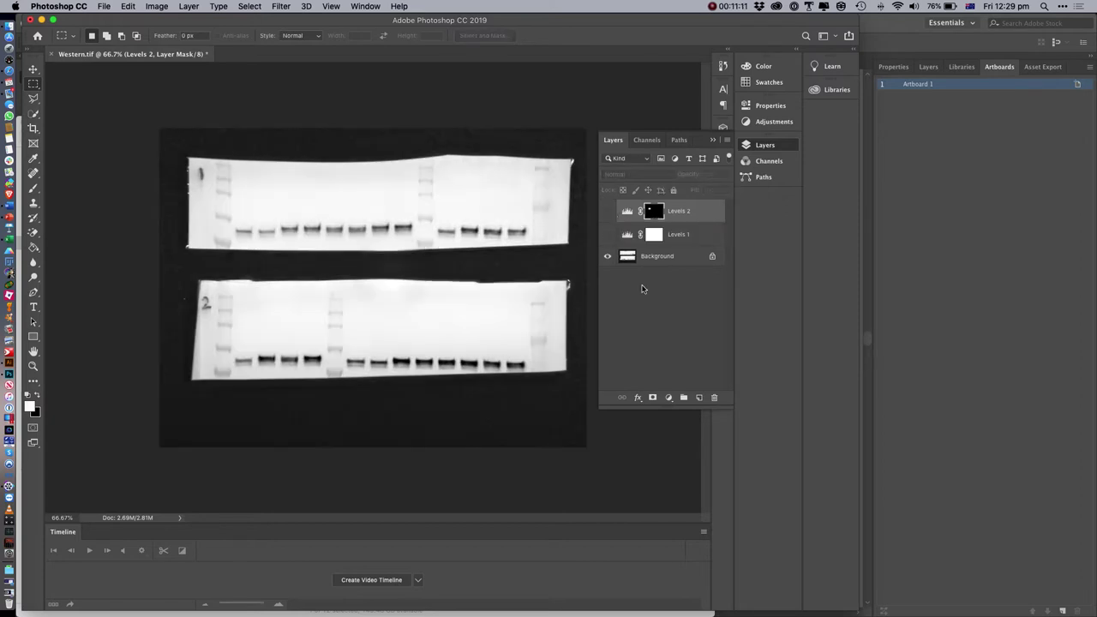
click(608, 234)
click(608, 234)
click(607, 234)
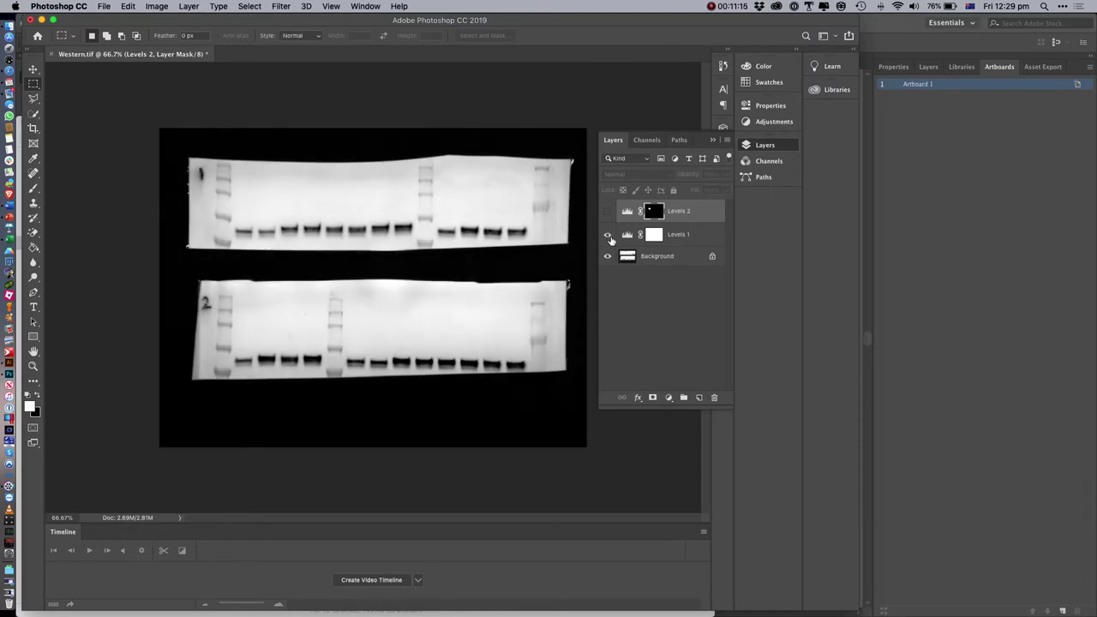
click(609, 236)
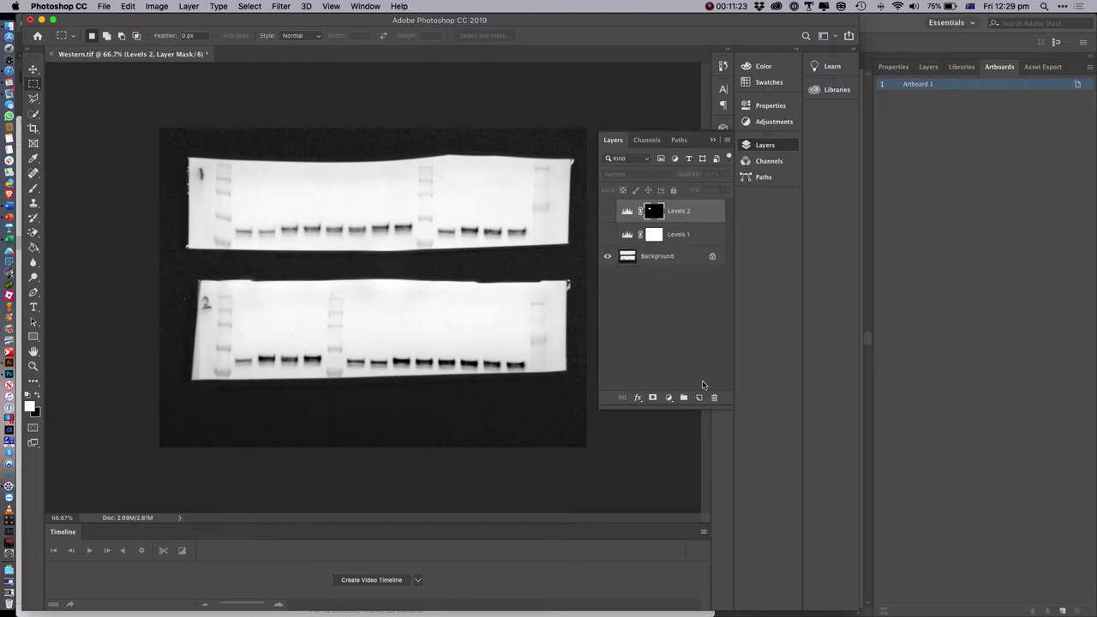
Delete the Levels 2 mask and adjustment layer, and show the Levels 1 layer
click(714, 397)
click(643, 215)
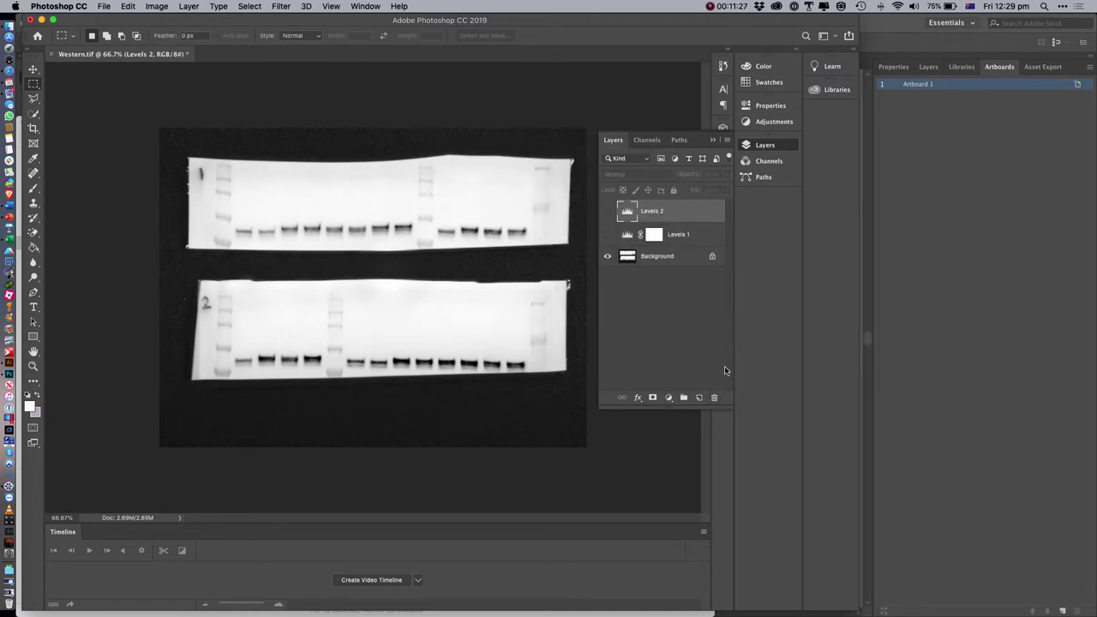
click(716, 399)
click(643, 215)
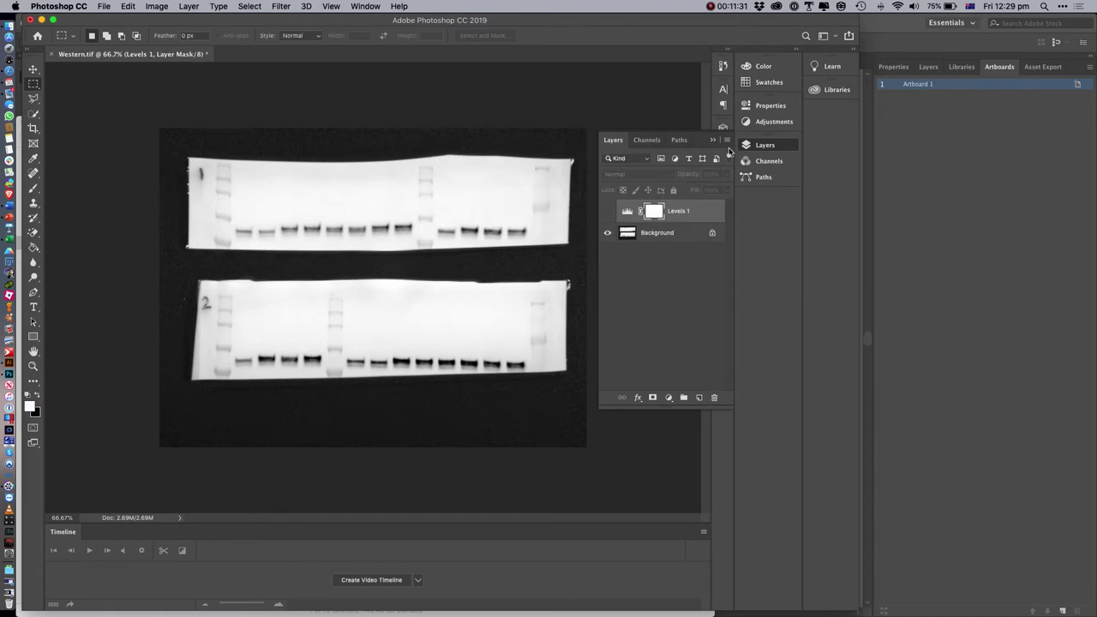
key(super+comma)
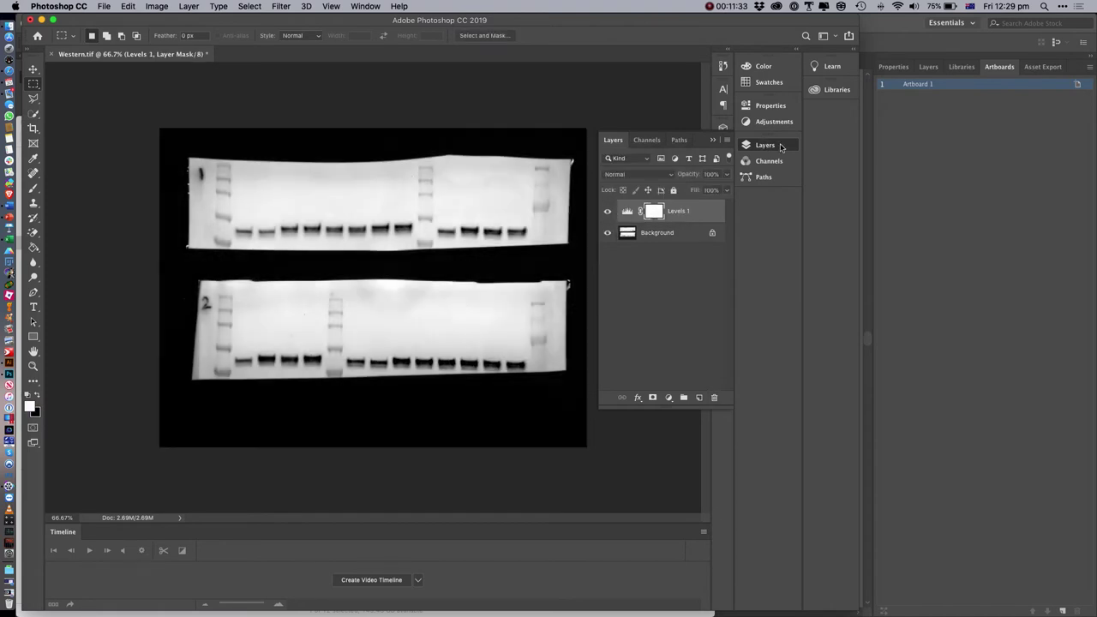
click(779, 143)
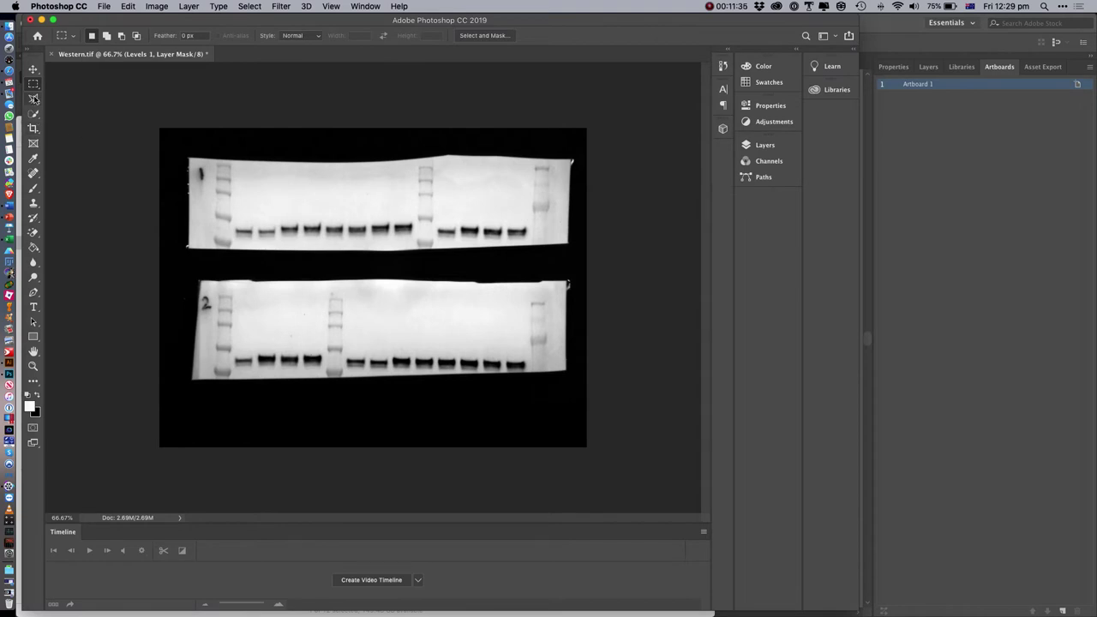
Marquee the upper blot's bands, clear the selection, and try to apply a Rotate transform with the Levels 1 layer active
drag(233, 211, 525, 230)
click(430, 314)
click(159, 7)
mouse_move(174, 40)
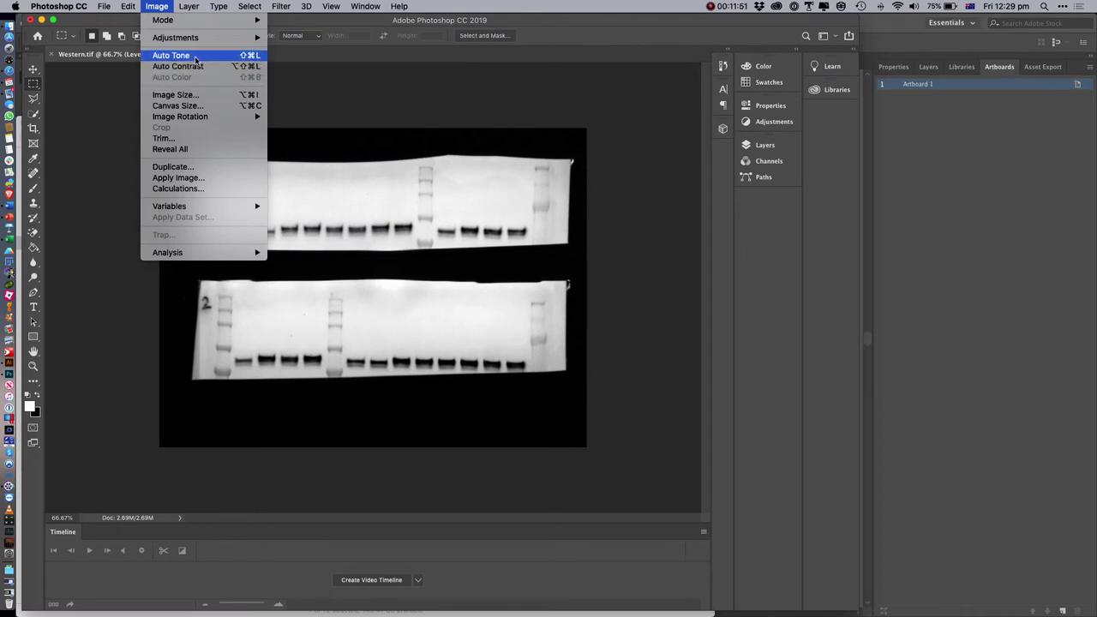
mouse_move(128, 7)
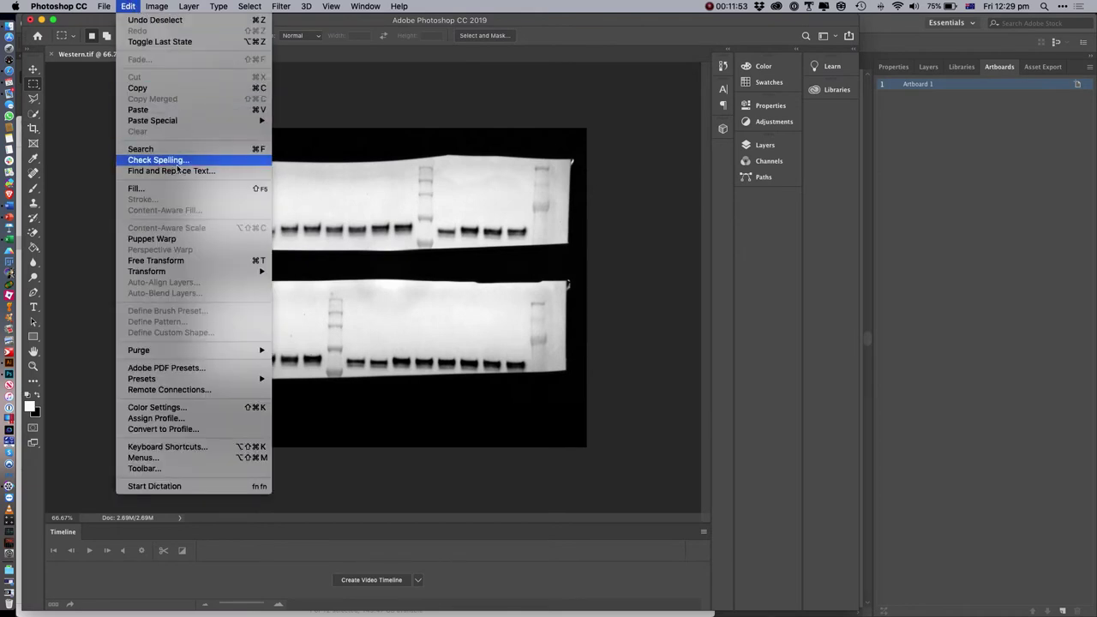
mouse_move(268, 277)
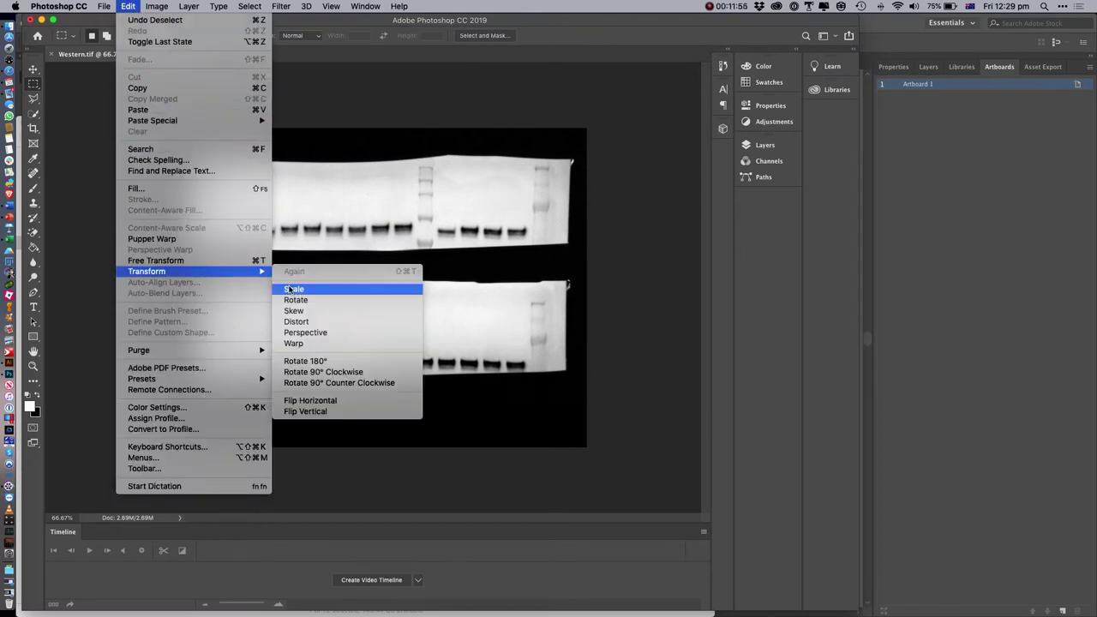
click(297, 300)
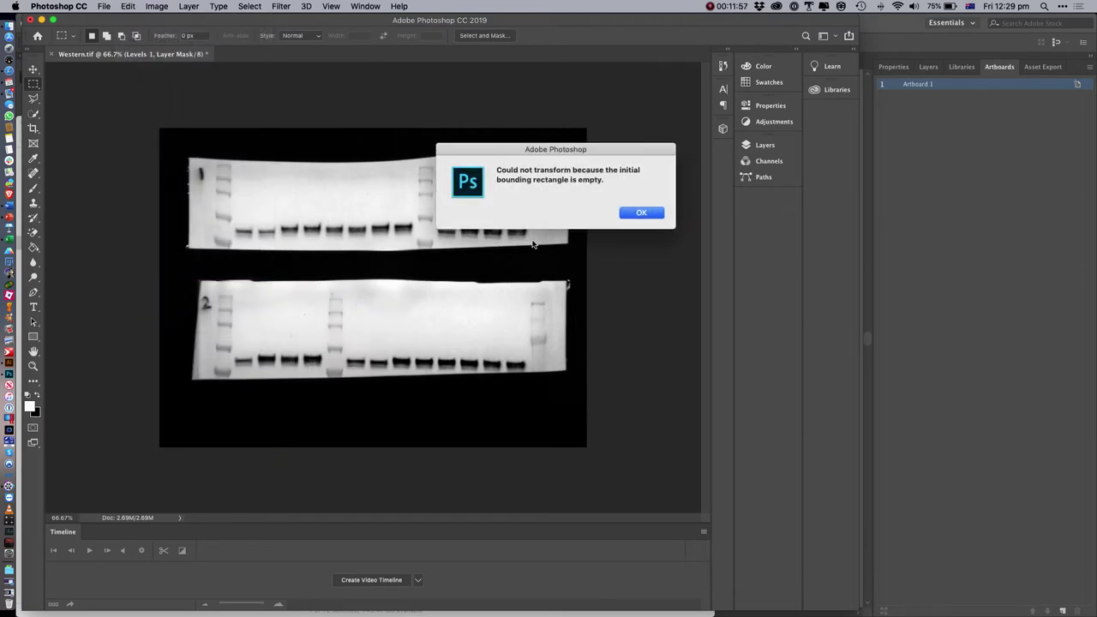
click(630, 213)
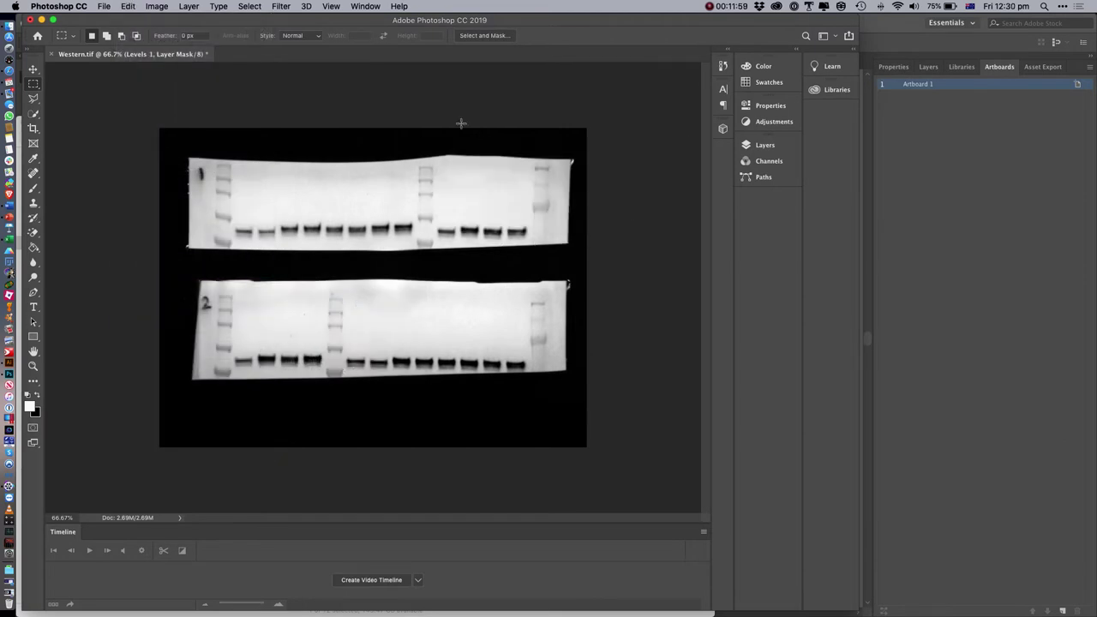
Select the Background layer of the blot image and unlock it into a regular layer
click(785, 144)
click(704, 239)
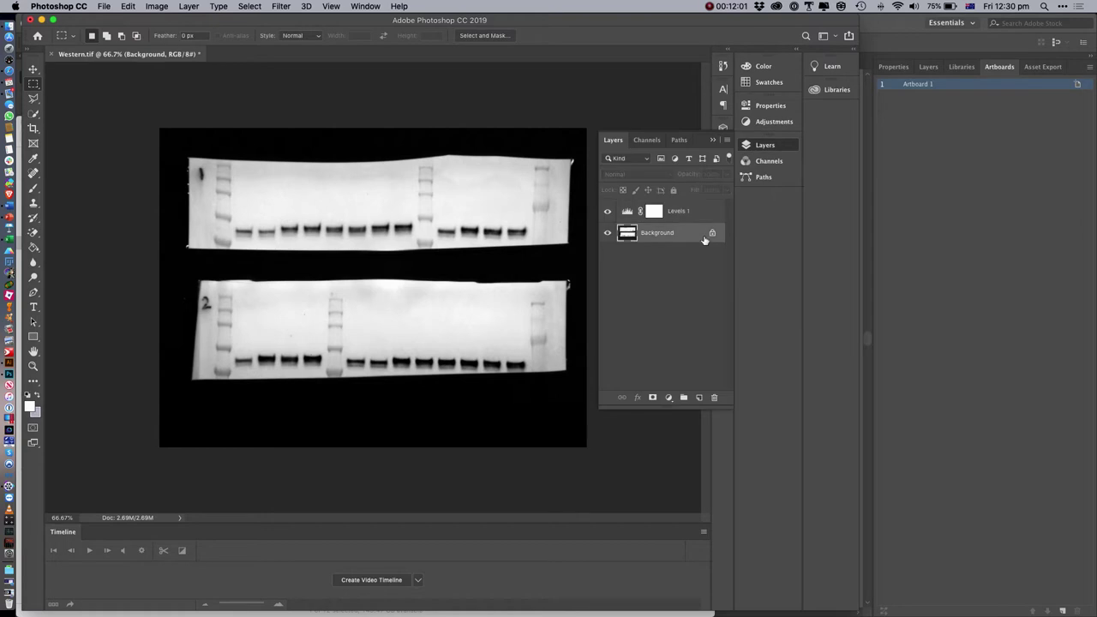
click(128, 6)
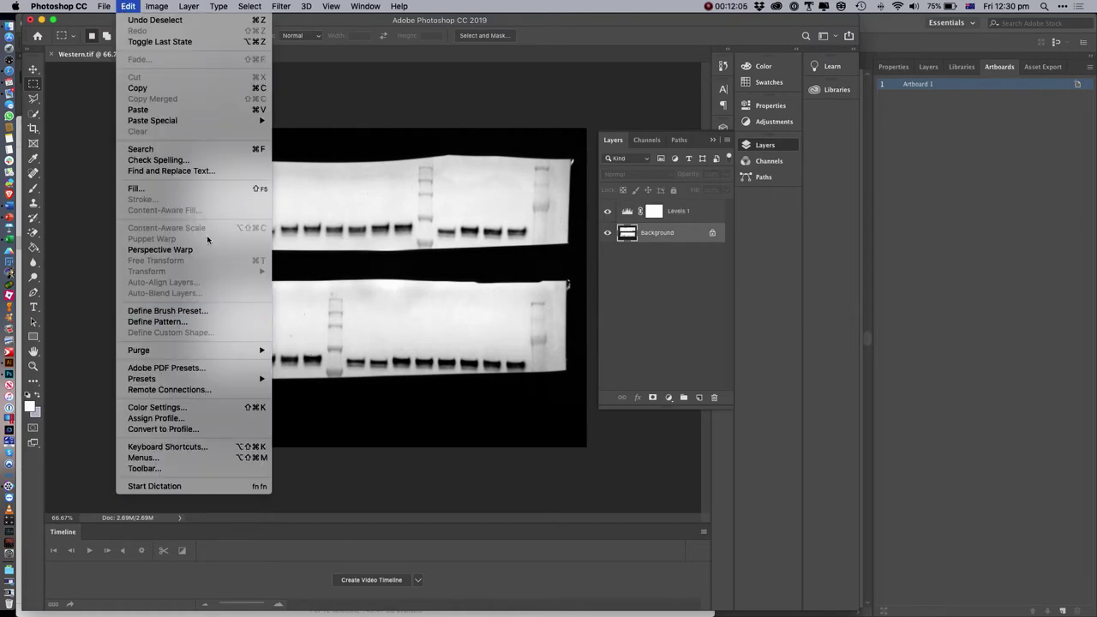
click(210, 251)
click(711, 237)
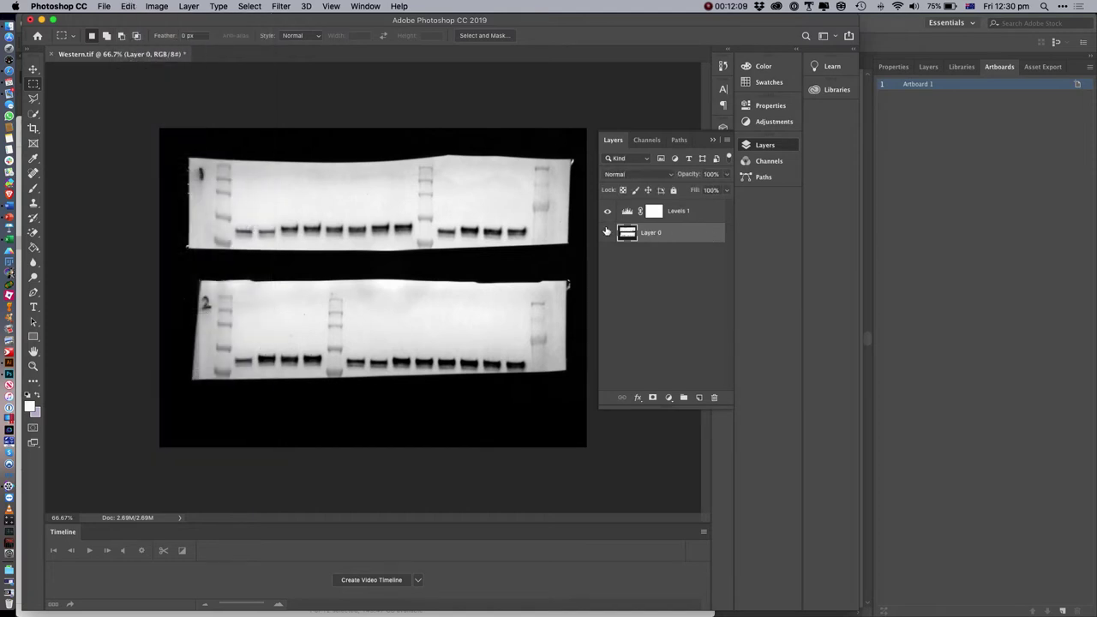
Rotate the unlocked blot layer by -2.75° and marquee the lower blot's row of bands to check their alignment
click(127, 7)
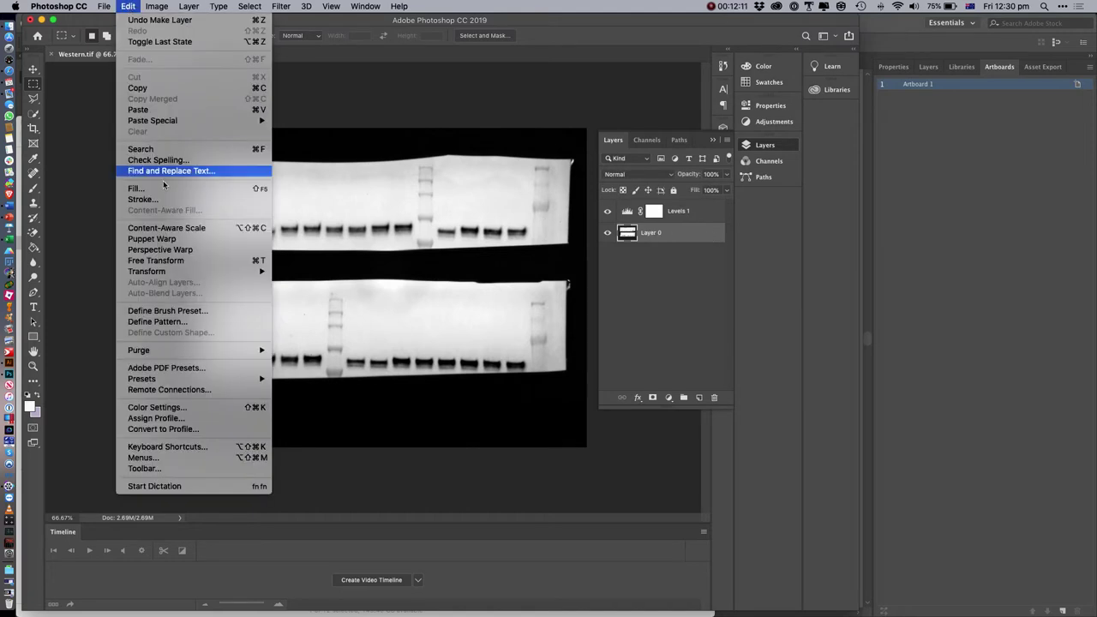
mouse_move(257, 271)
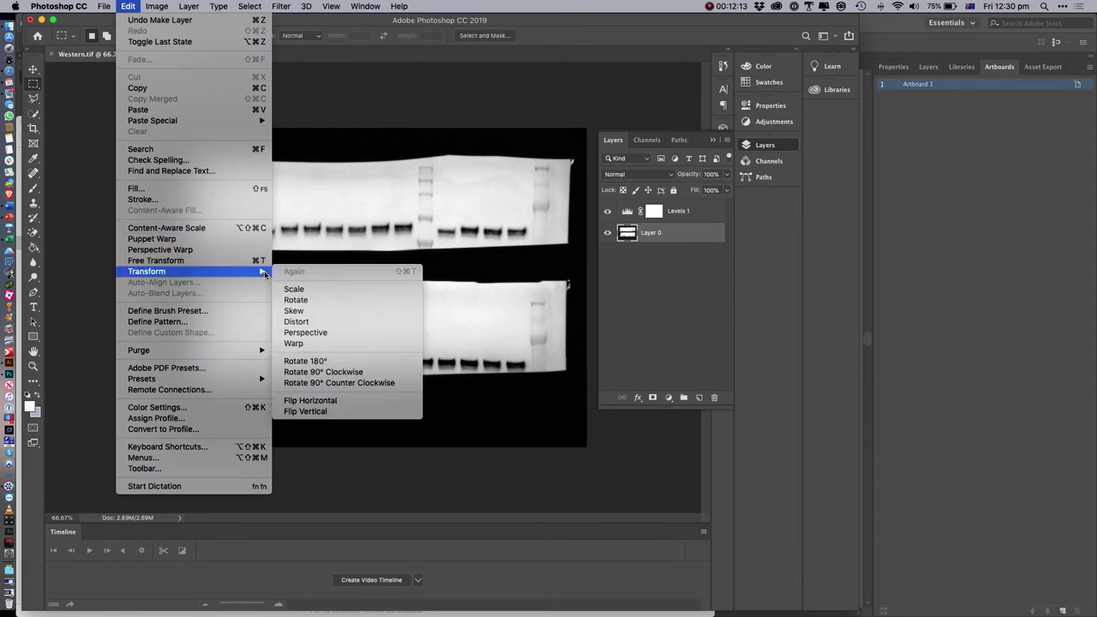
click(332, 299)
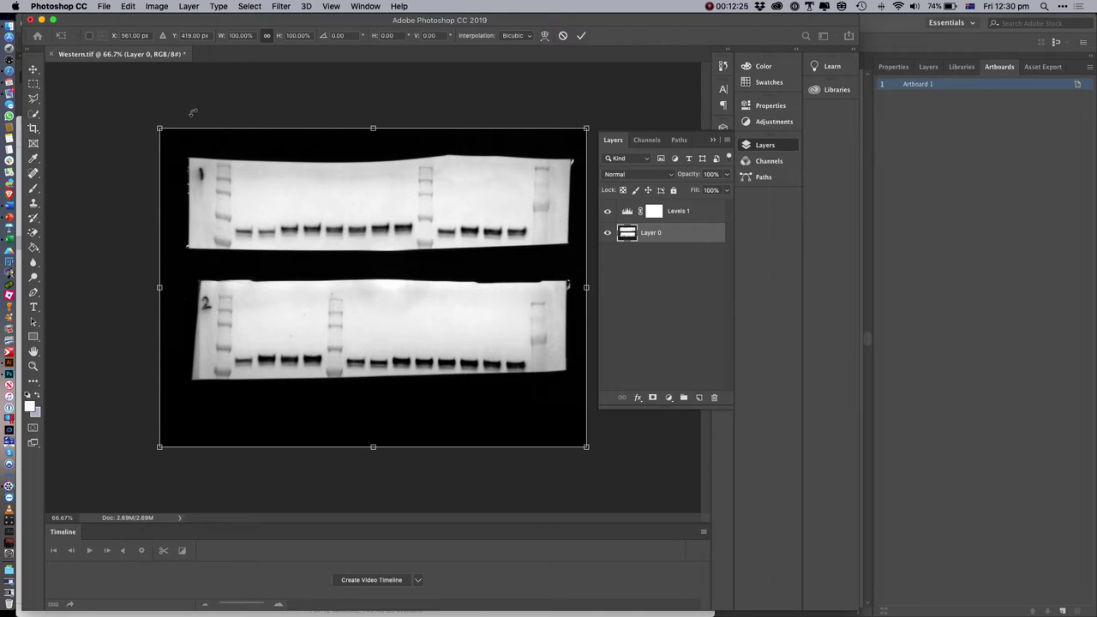
drag(156, 119, 153, 126)
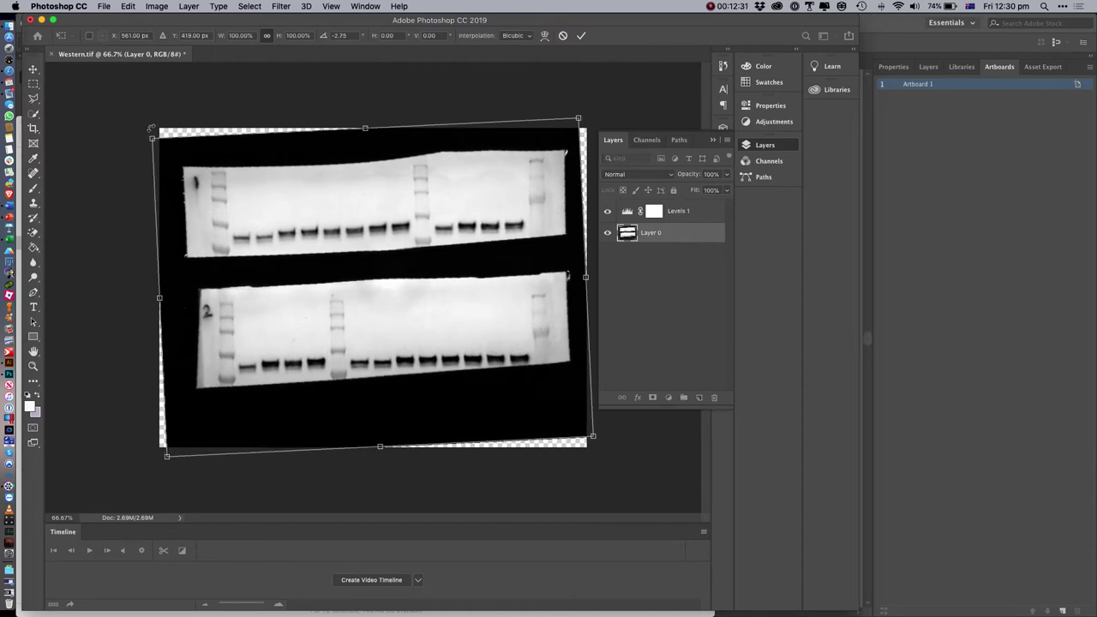
key(Return)
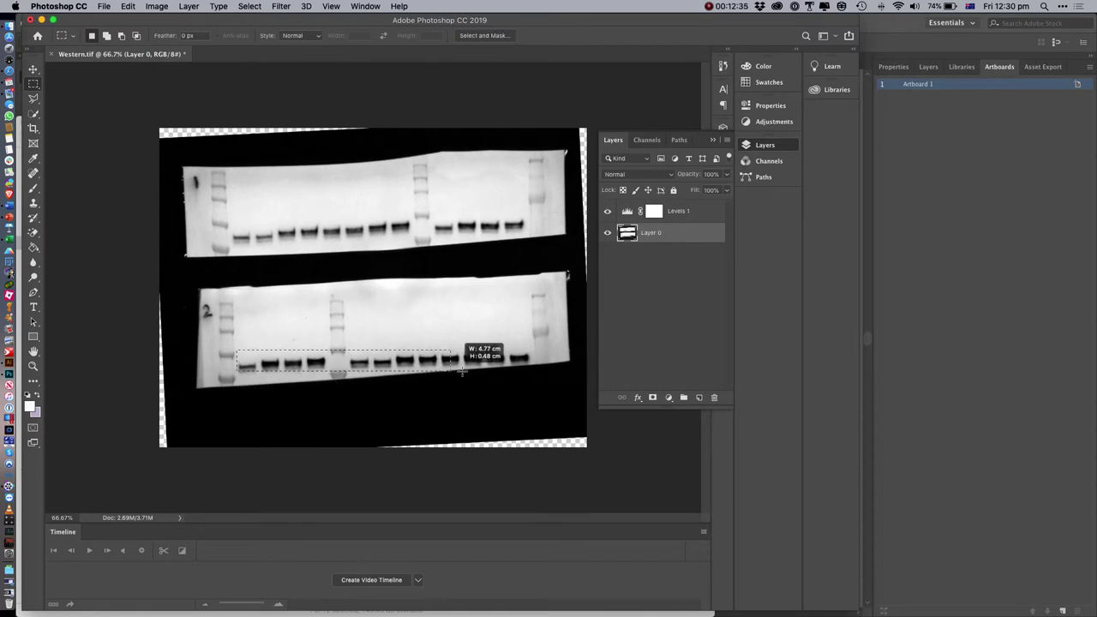
drag(526, 360, 534, 372)
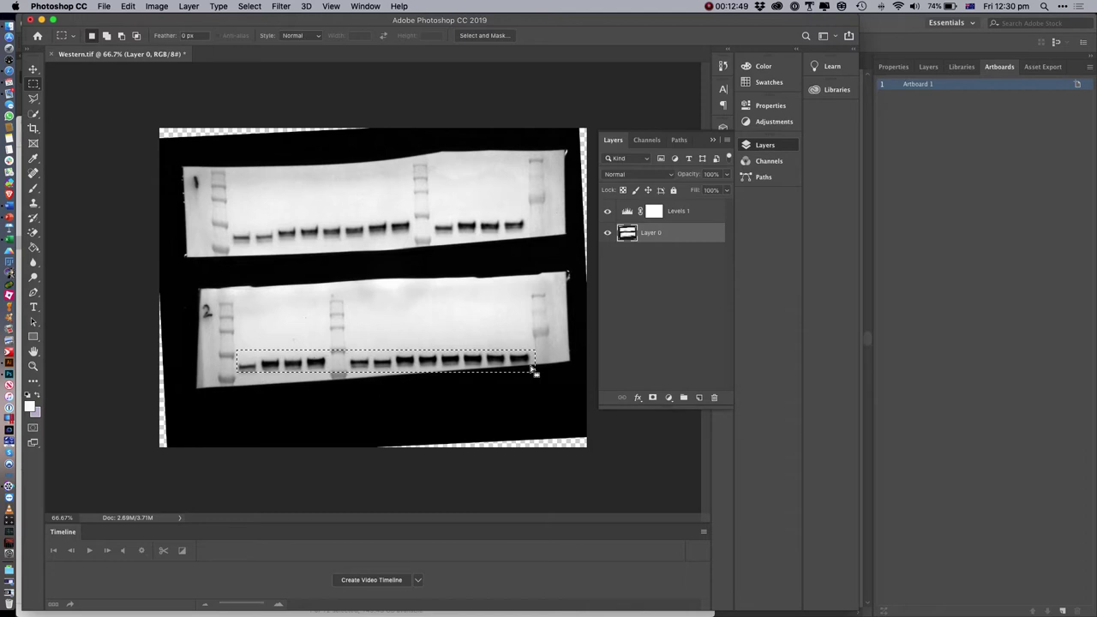
Undo the rotation and draw a rectangular selection about 6.59 × 0.66 cm around the lower blot's row of bands
key(super+z)
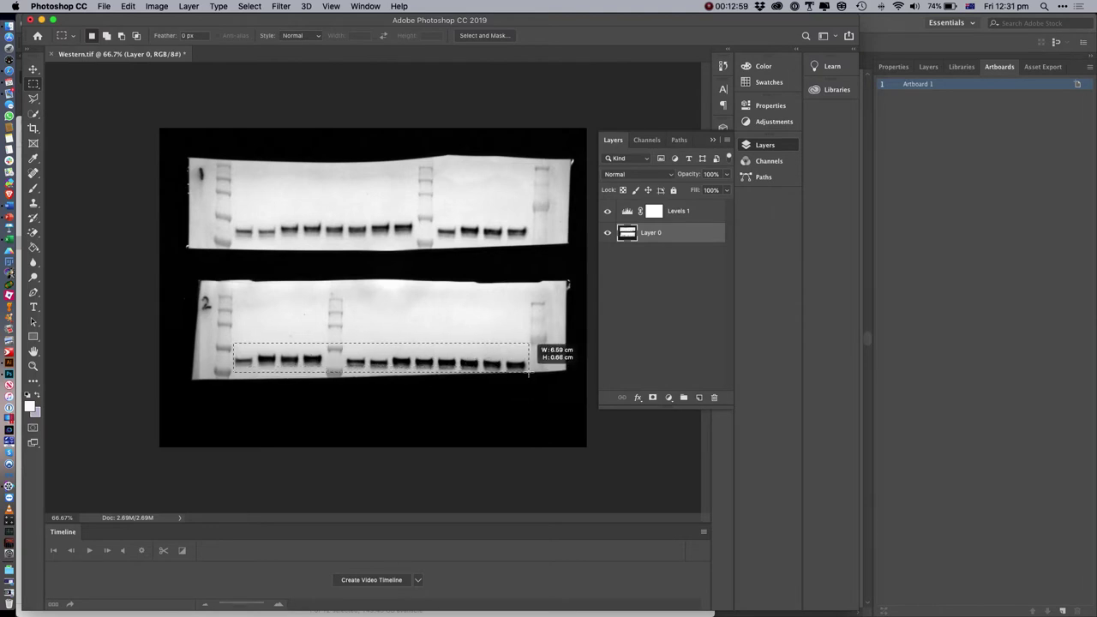
drag(529, 372, 529, 373)
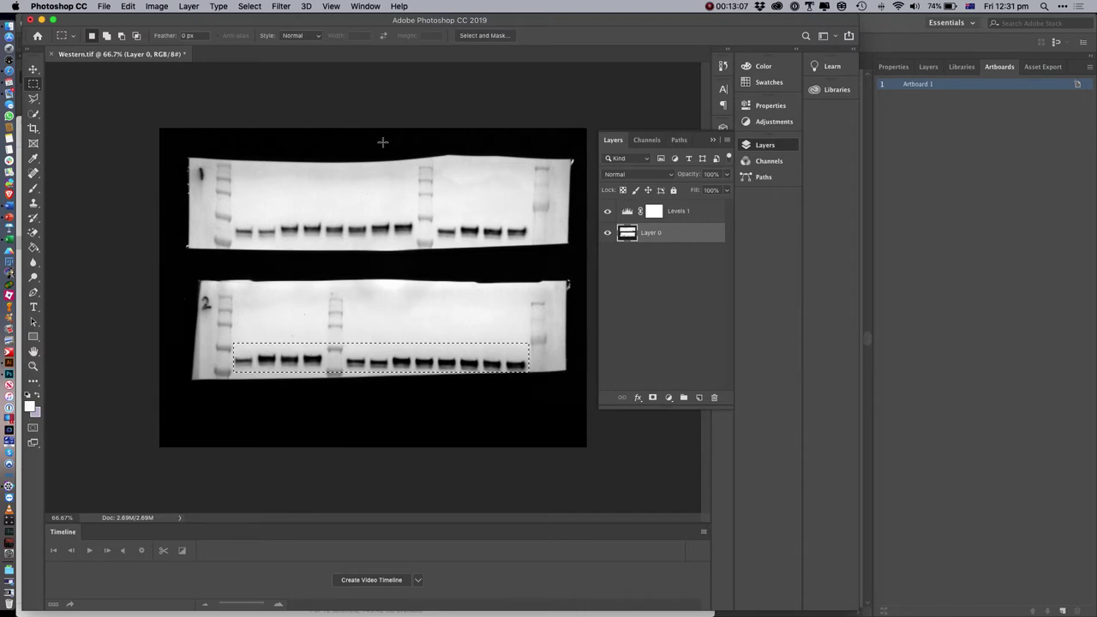
Copy the selected row of lower-blot bands with Copy Merged so the Levels adjustment is included
click(156, 6)
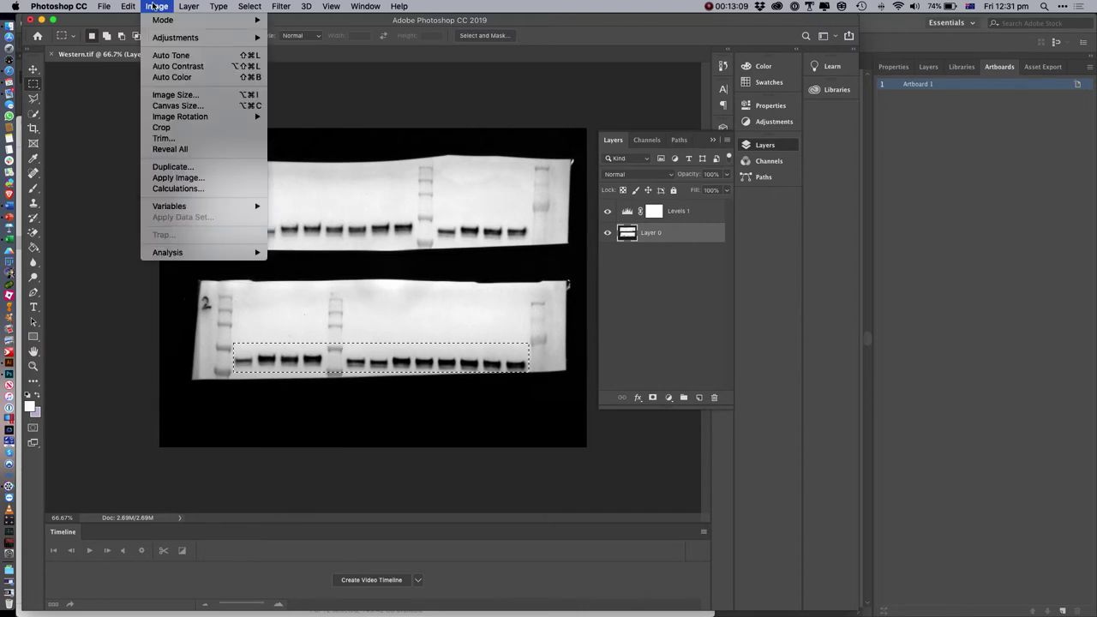
mouse_move(128, 6)
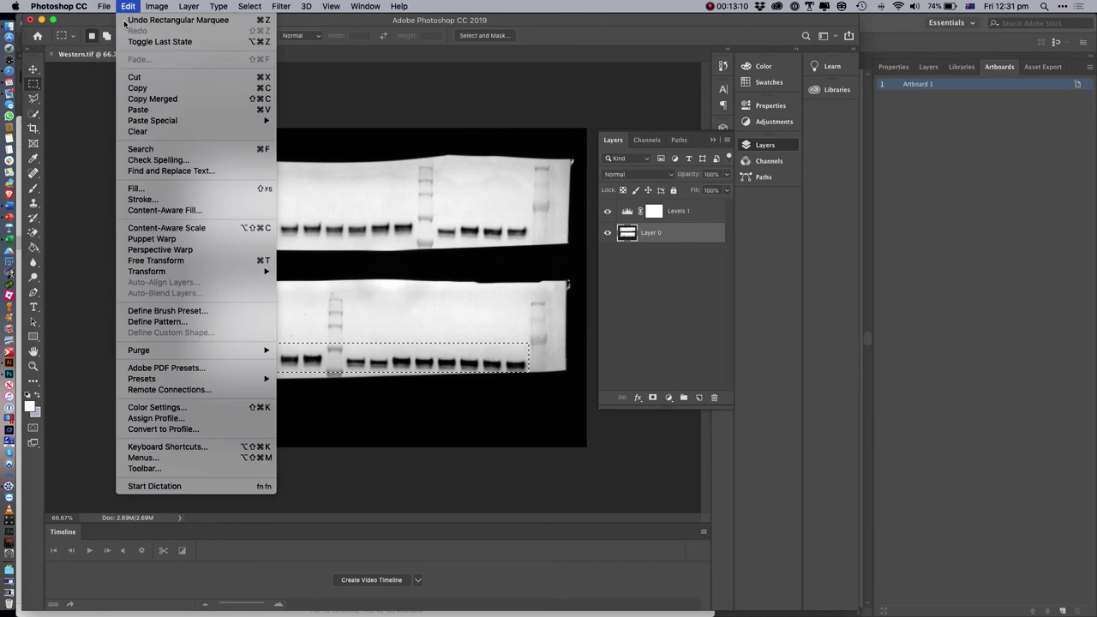
click(154, 100)
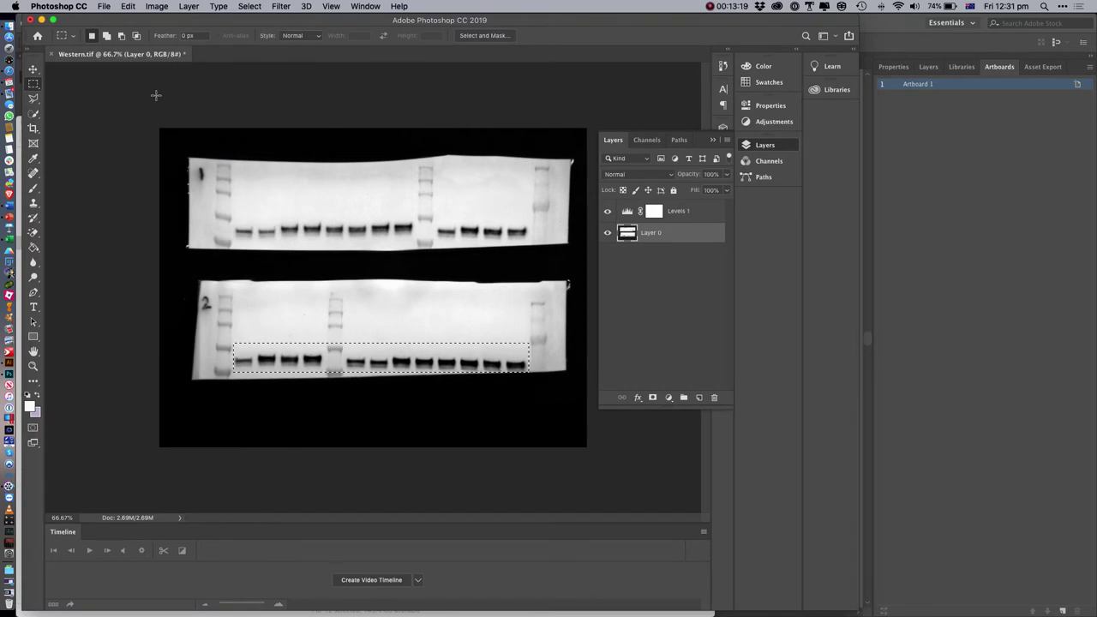
key(super+n)
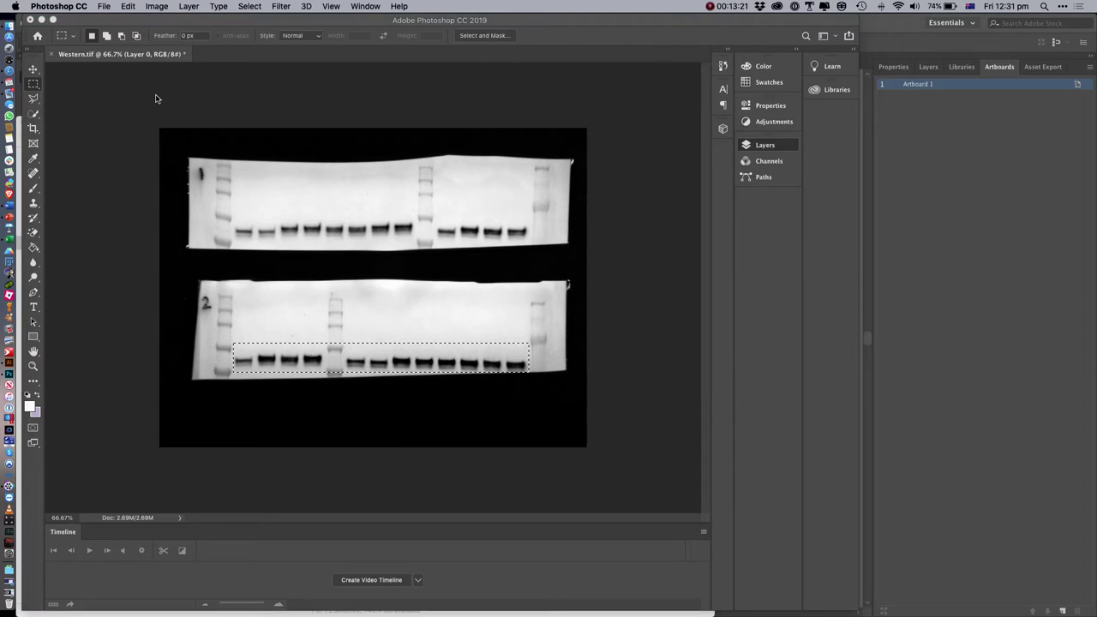
Switch to Illustrator and paste the copied band strip into the Untitled-1 document
key(super+Tab)
key(super+Tab)
key(Tab)
key(a)
key(super+v)
key(v)
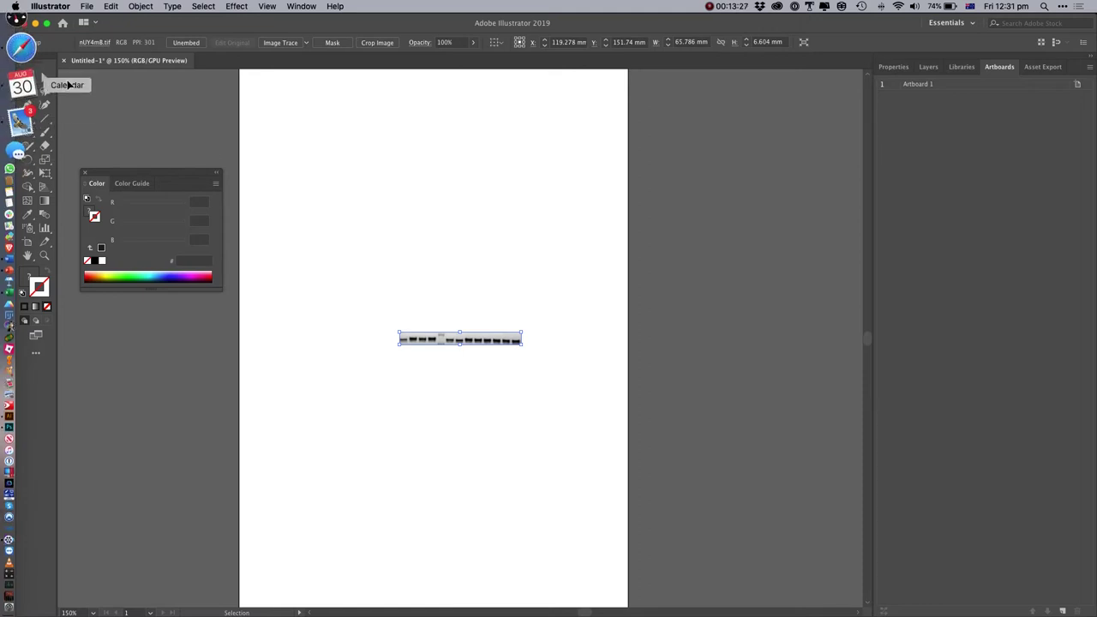
Enlarge the pasted blot strip proportionally to about 139.9 × 14 mm and position it in the upper part of the artboard
drag(452, 338, 369, 221)
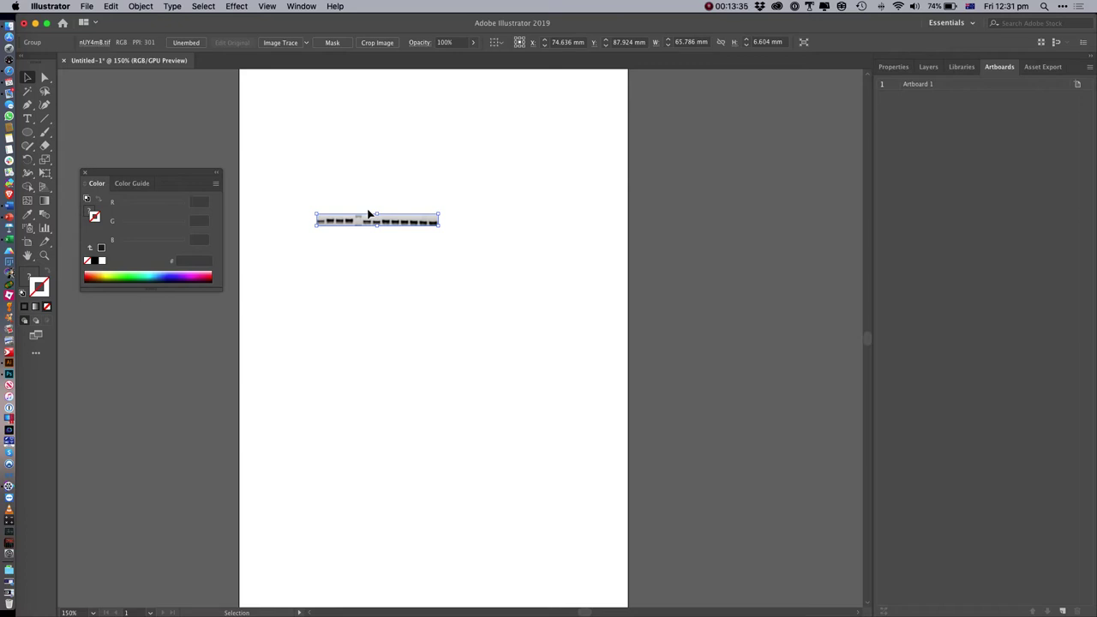
drag(438, 225, 576, 292)
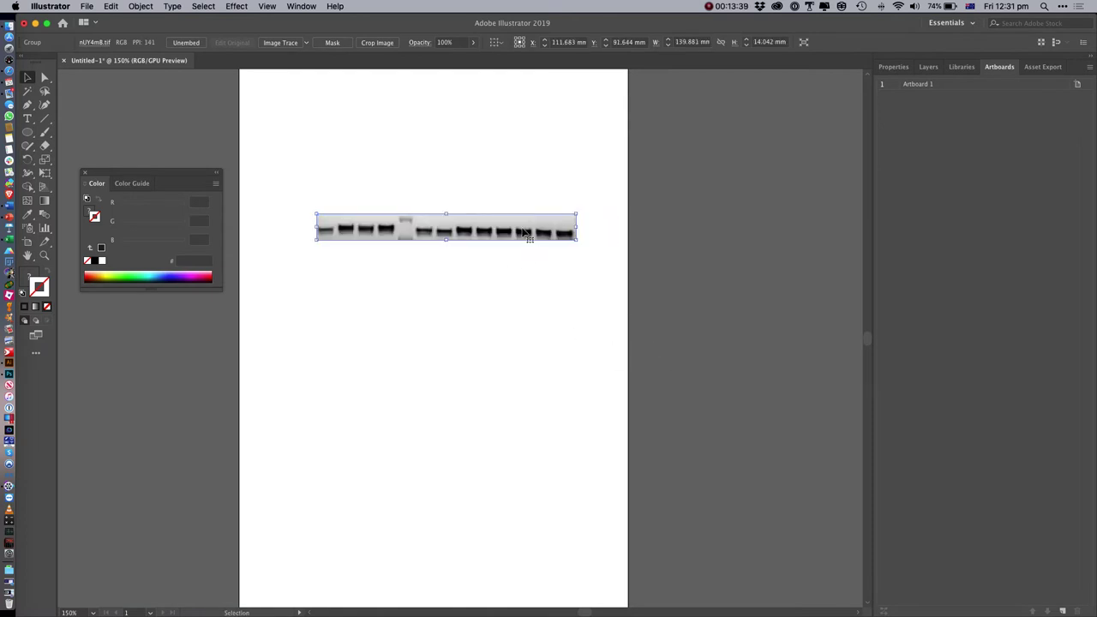
drag(527, 234, 506, 222)
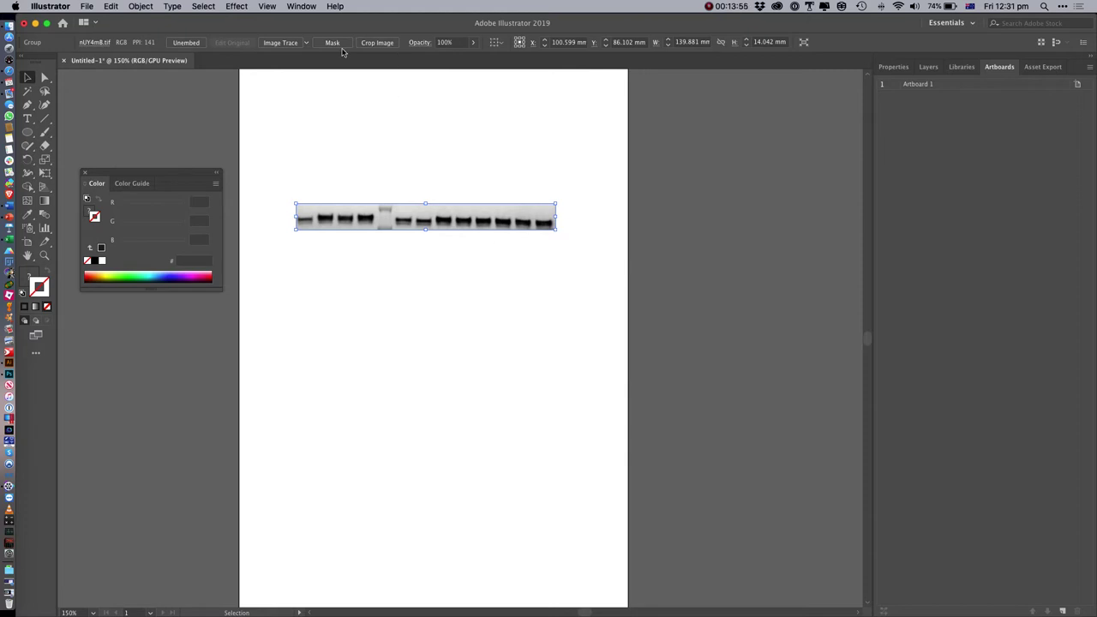
Open the Unembed save dialog for the pasted strip and cancel it
click(197, 44)
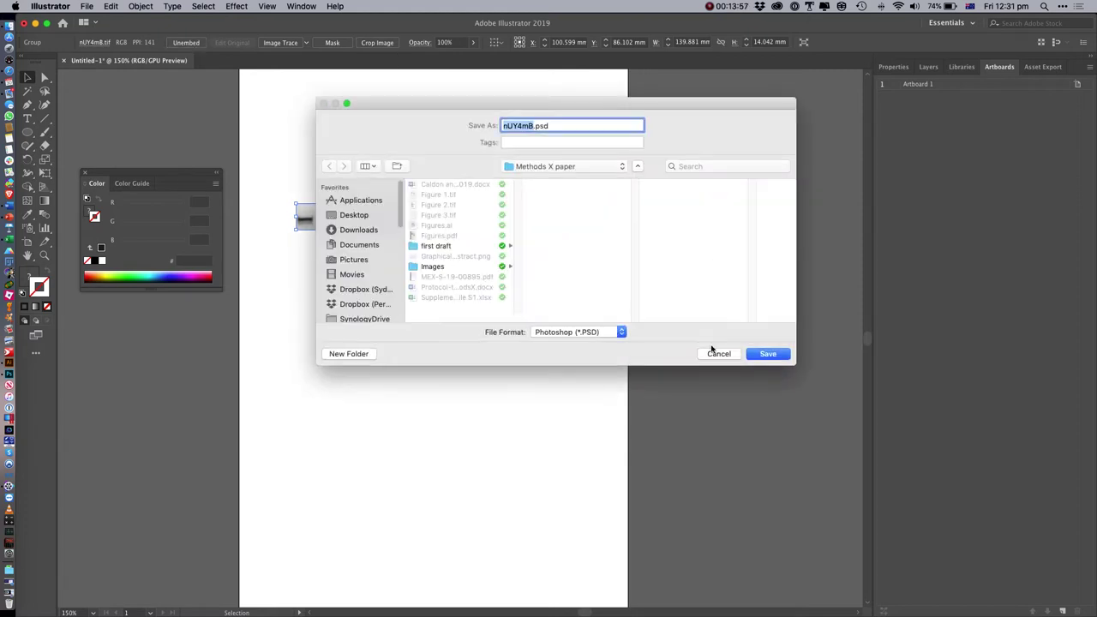
click(714, 351)
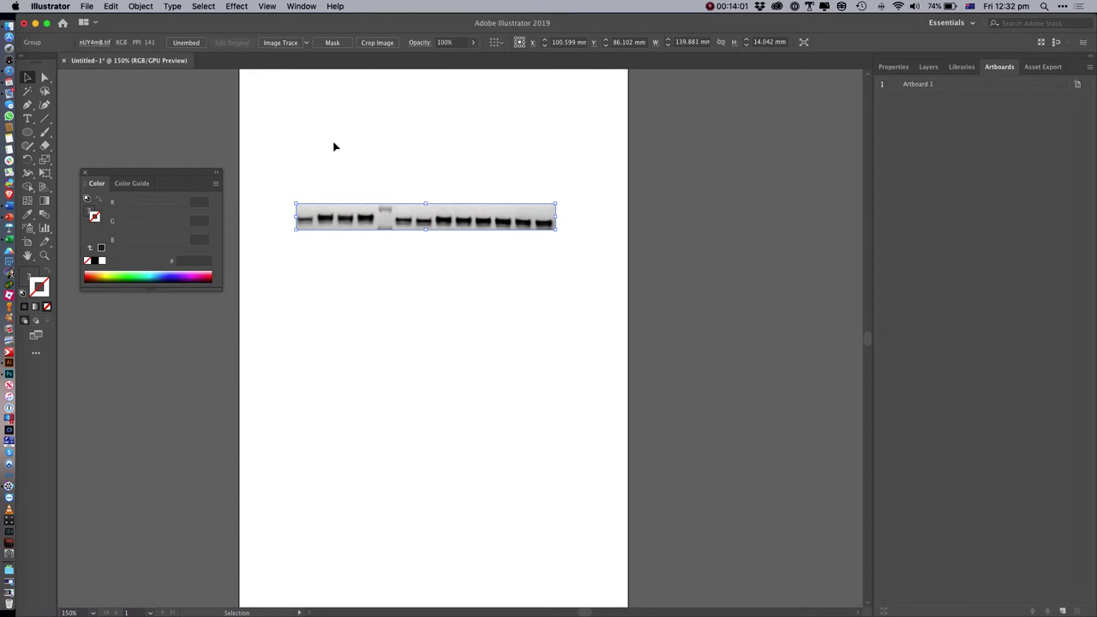
Place Western.tif from the Illustrator folder in Finder as a linked image and move it below the blot strip
click(3, 27)
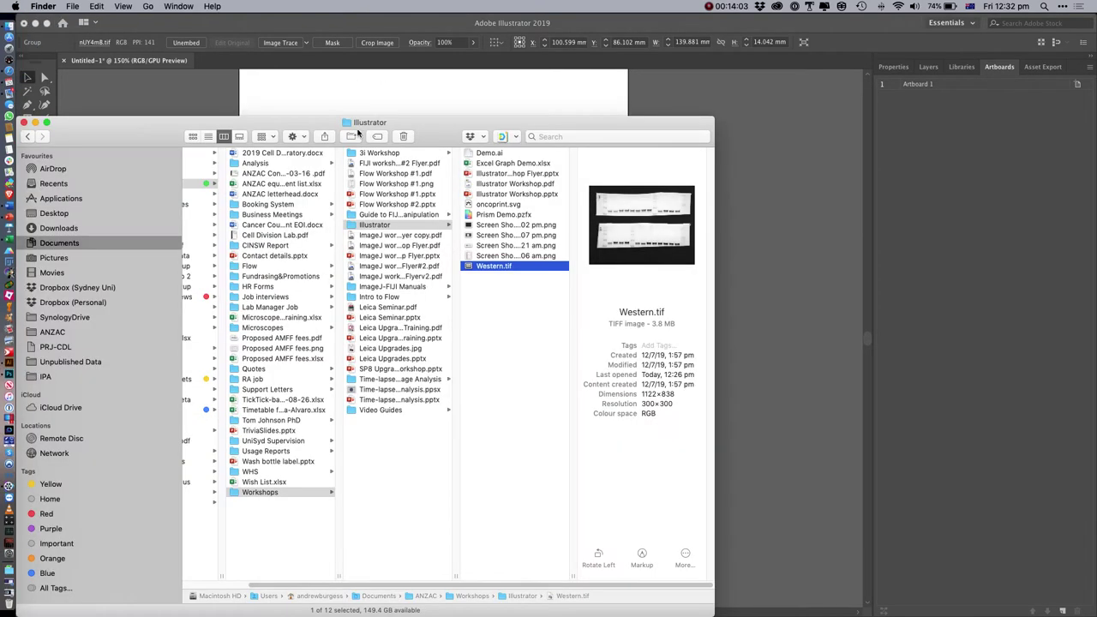
drag(506, 267, 465, 105)
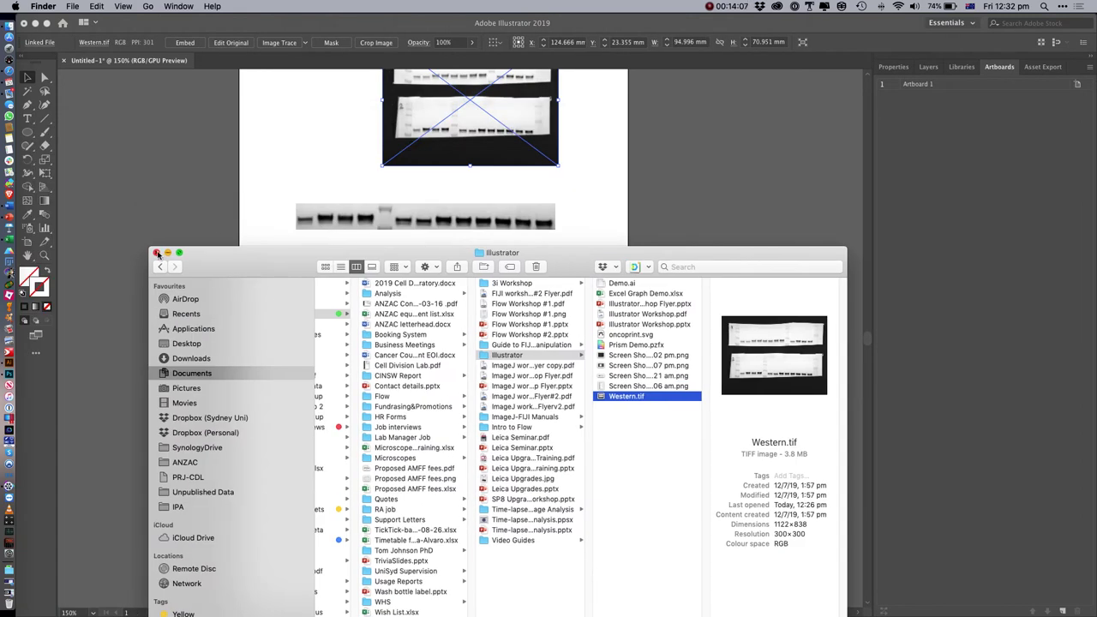
click(156, 253)
click(380, 275)
drag(462, 122, 370, 357)
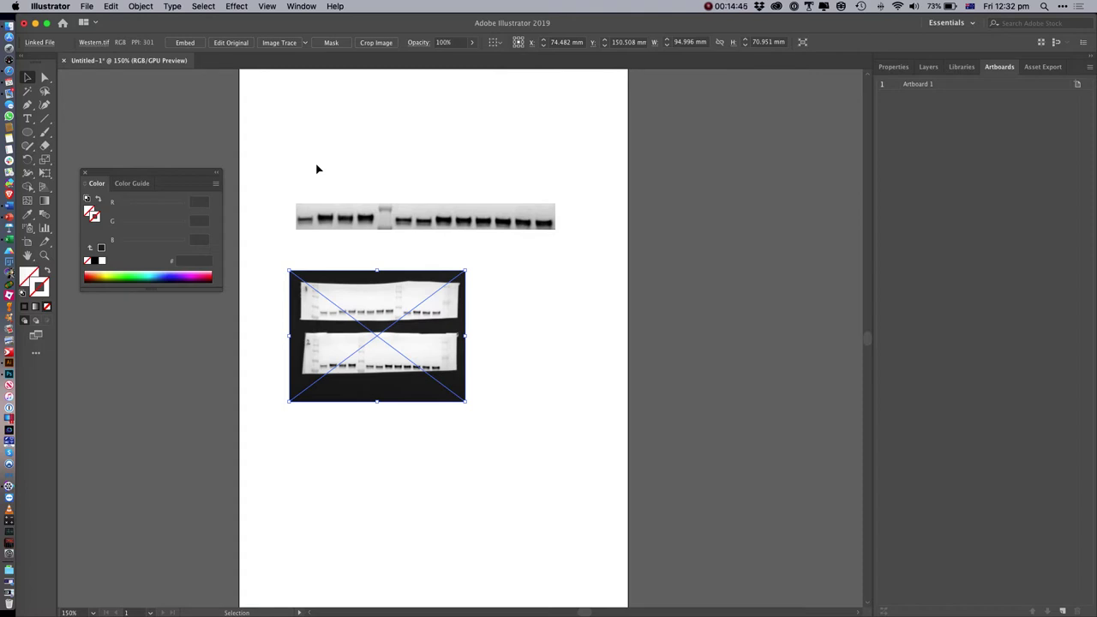
Embed the linked Western.tif image and delete it from the artboard
click(191, 44)
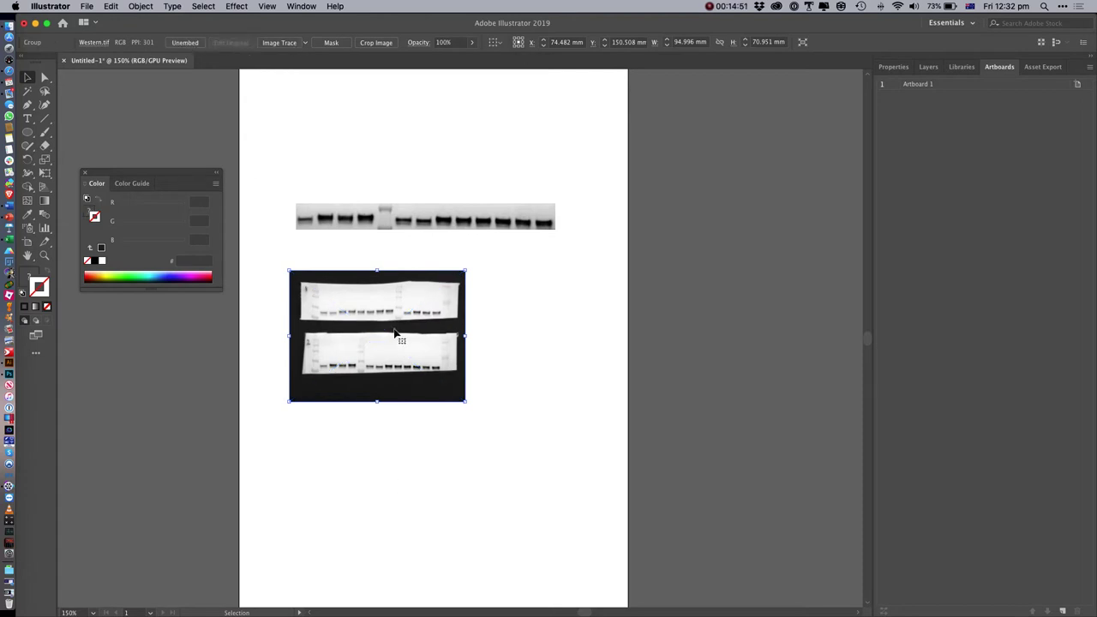
key(Delete)
Draw an unfilled rectangle about 139.9 × 14 mm over the blot strip, give it a 1 pt stroke and move it above the strip
click(414, 227)
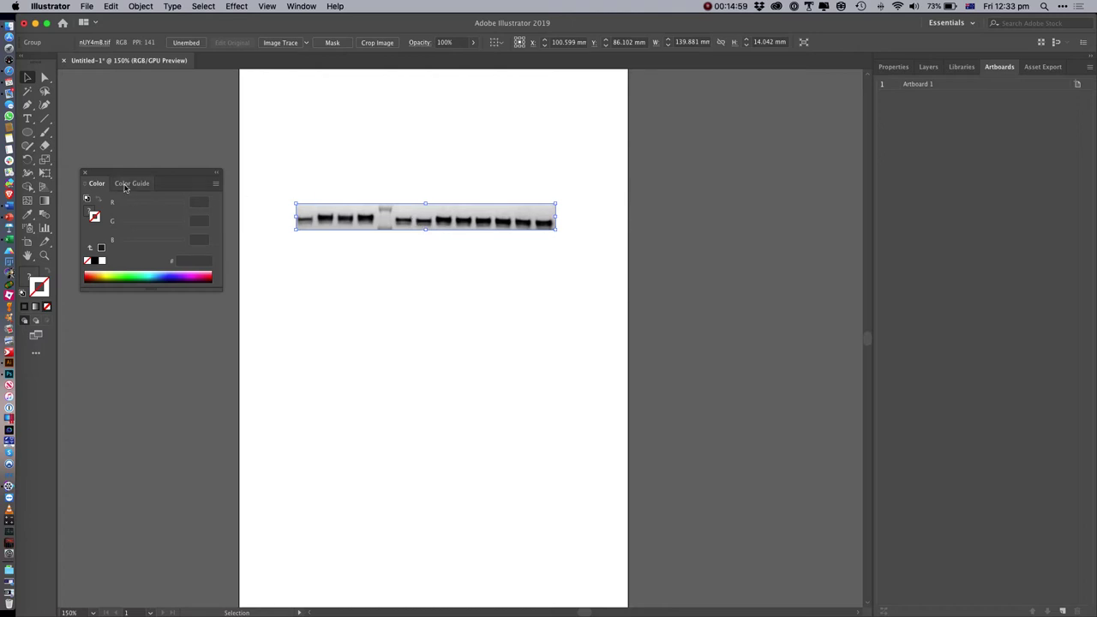
click(28, 132)
click(68, 133)
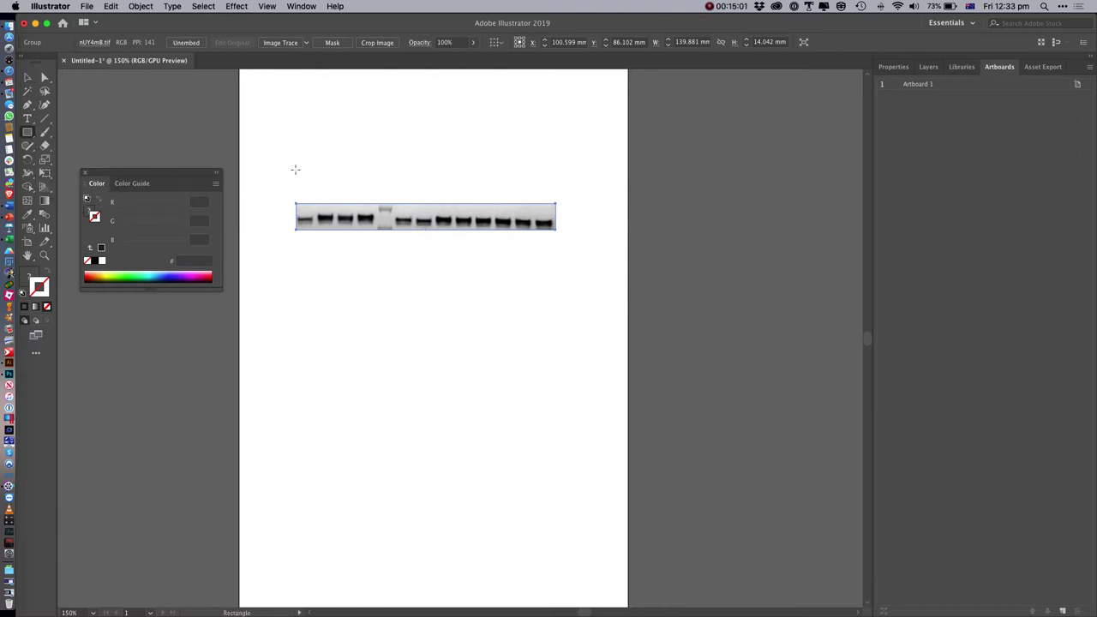
mouse_move(295, 202)
mouse_down()
mouse_move(437, 337)
mouse_move(470, 225)
mouse_move(556, 230)
mouse_up()
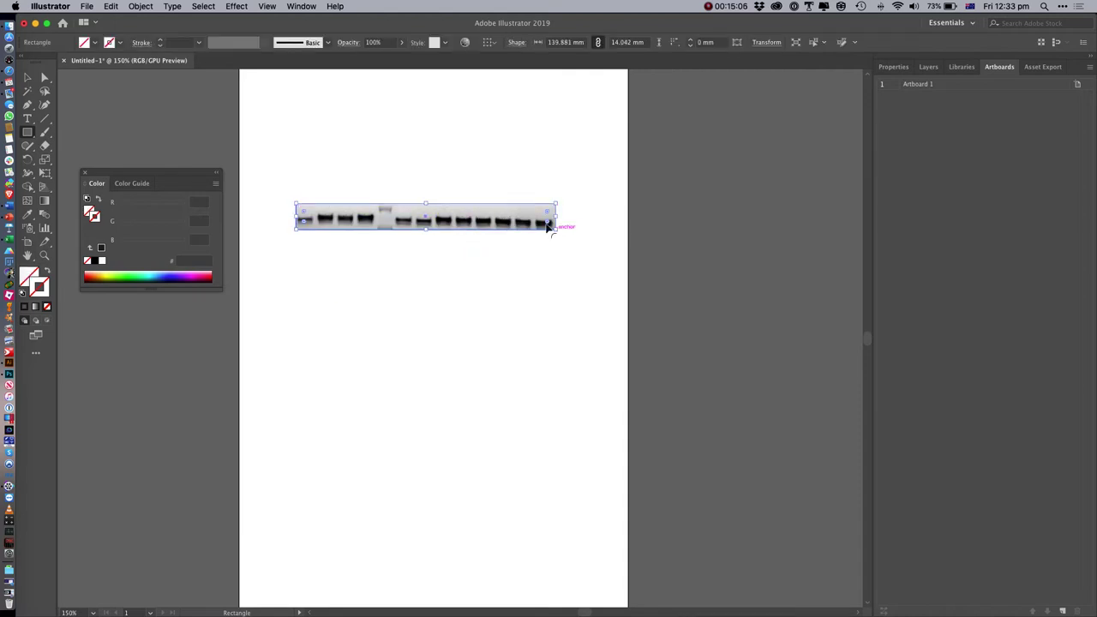
click(160, 40)
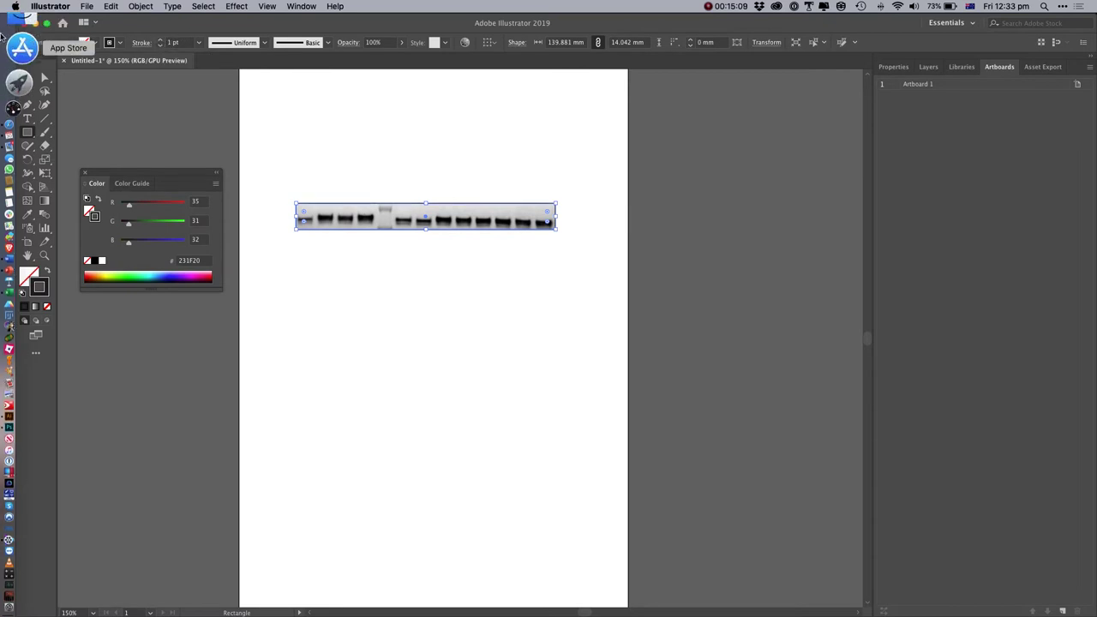
click(28, 78)
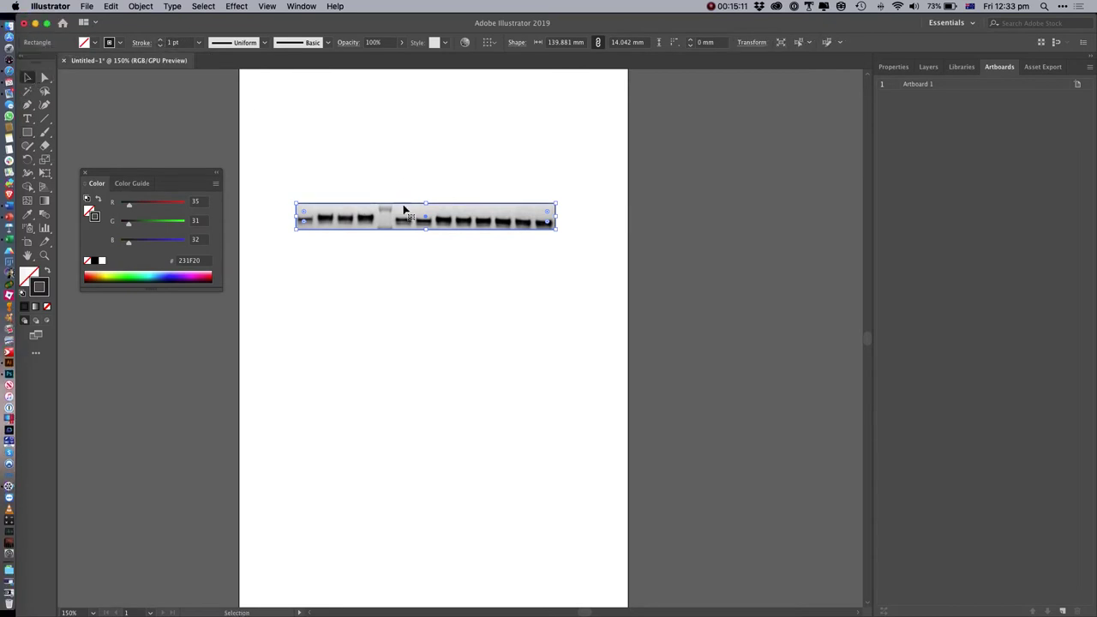
drag(409, 206, 421, 135)
Apply a mask to the blot strip and give the mask path a 0.75 pt dark stroke as a border
click(480, 218)
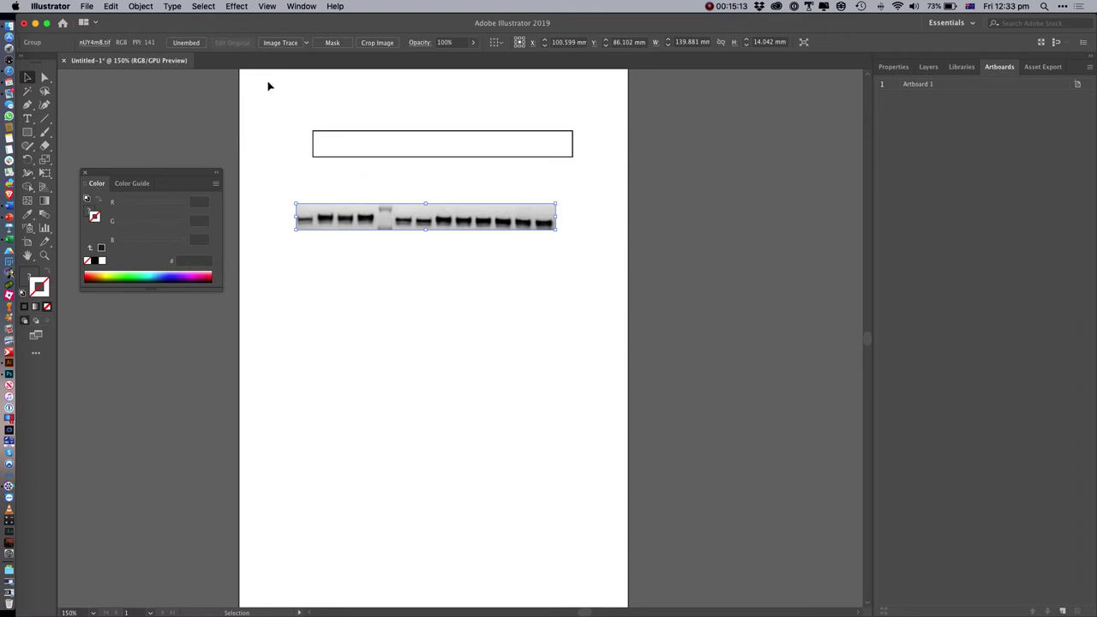
click(339, 46)
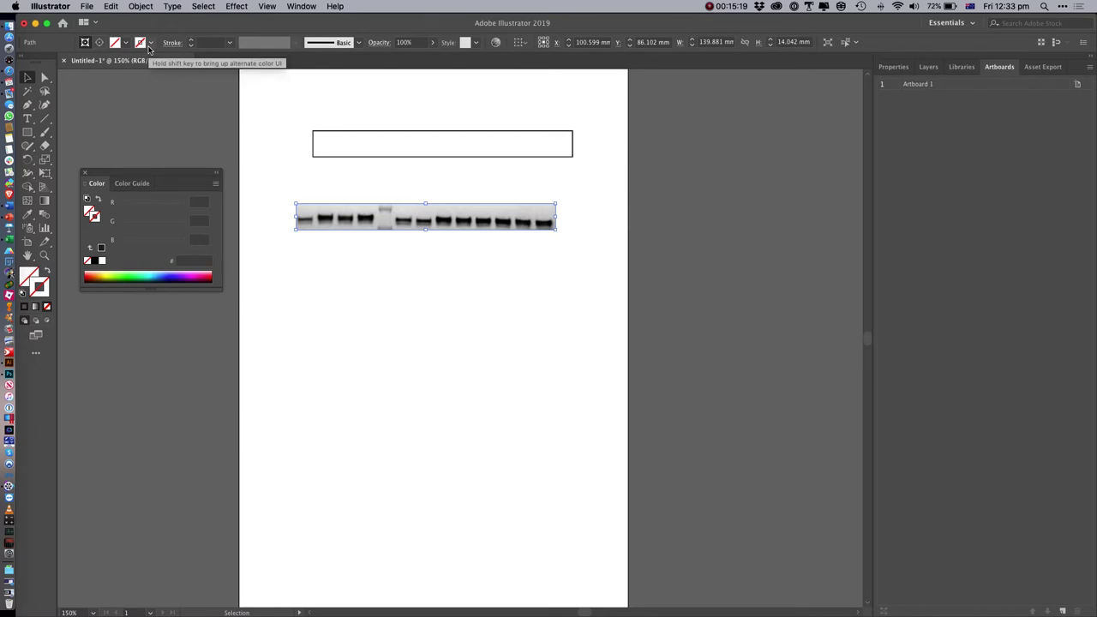
click(191, 41)
click(191, 40)
click(191, 40)
click(191, 40)
click(191, 40)
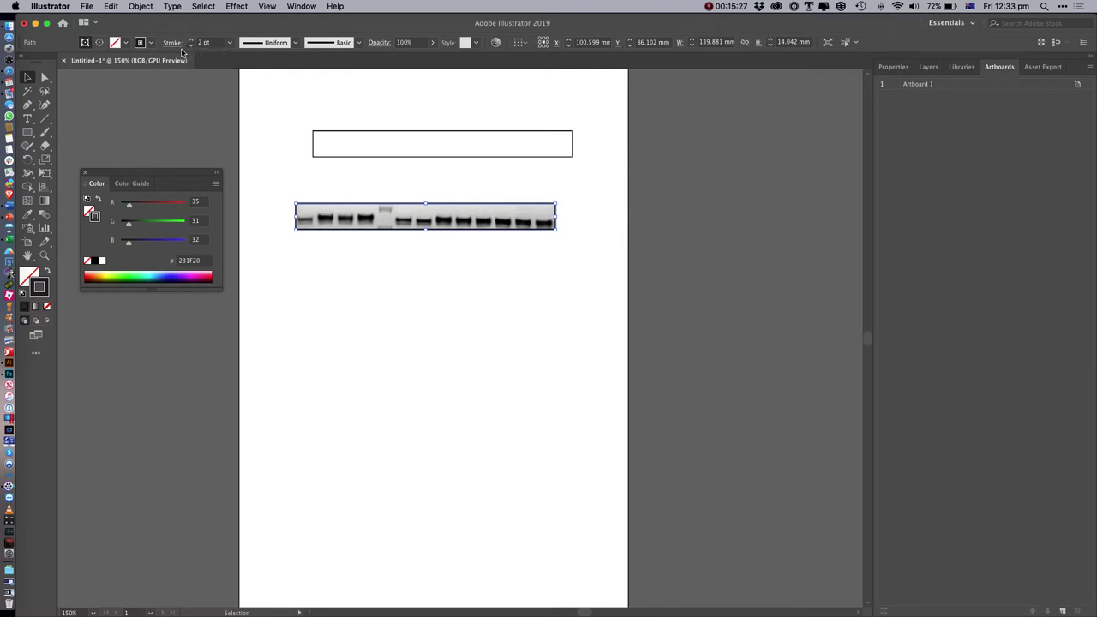
click(191, 44)
click(191, 44)
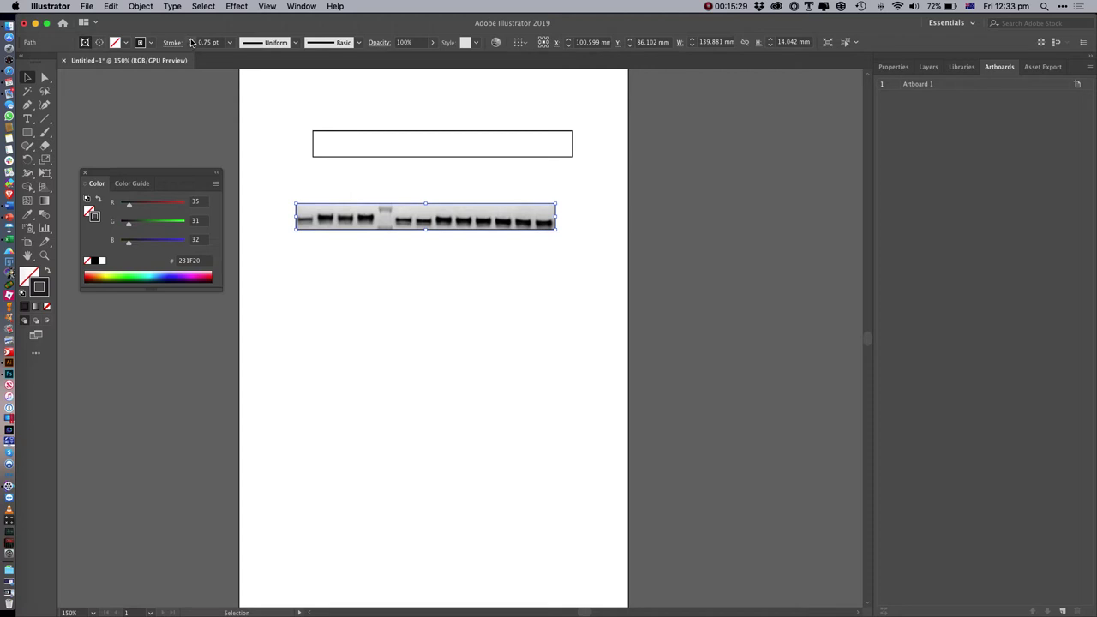
Delete the separate empty rectangle above the blot strip
click(334, 283)
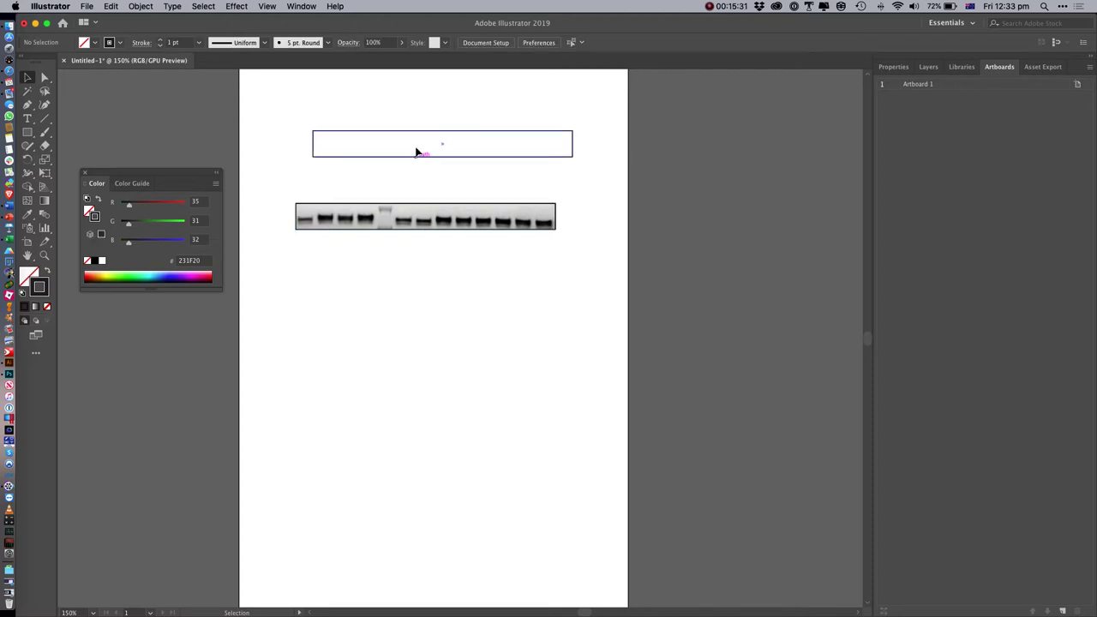
click(421, 131)
key(Delete)
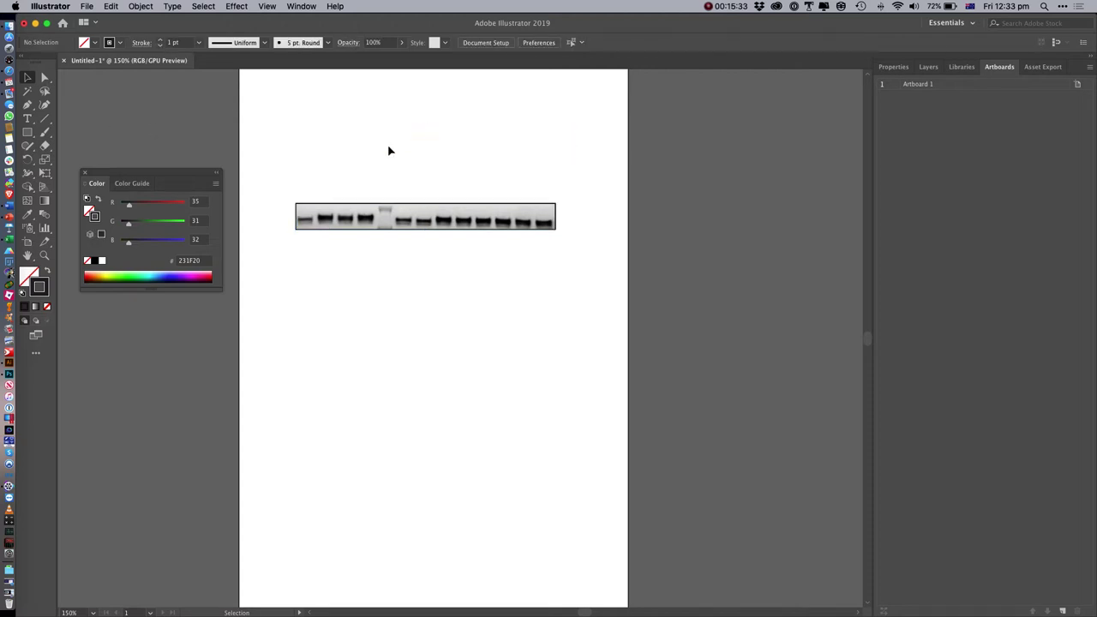
Switch to Photoshop and draw a rectangular selection about 6.6 × 0.75 cm around the upper blot's row of bands
key(super+minus)
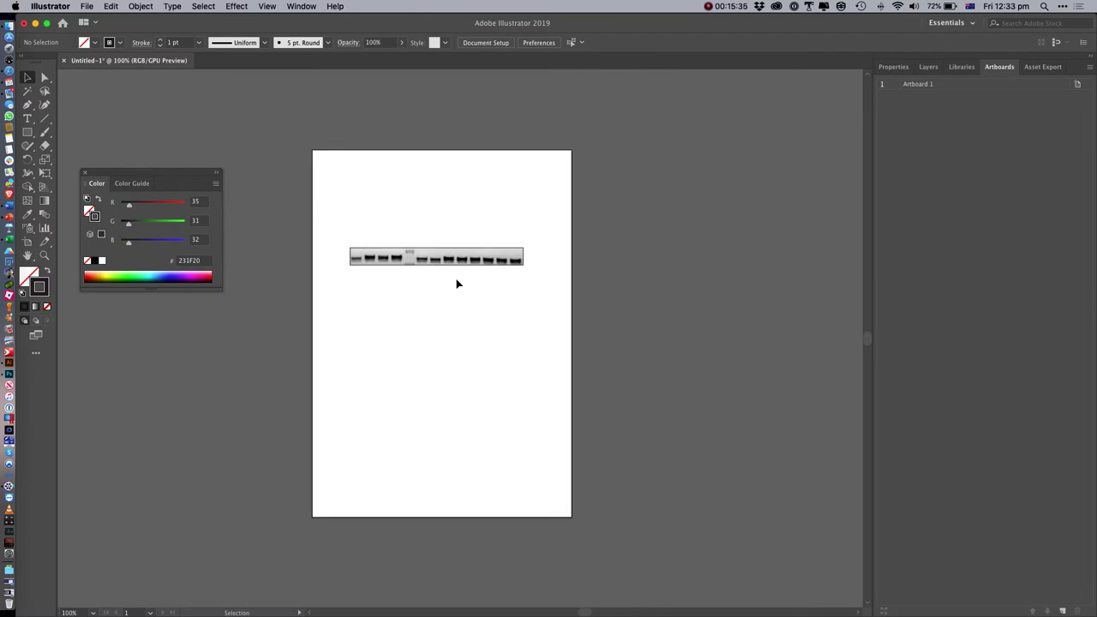
key(super+Tab)
key(super+Tab)
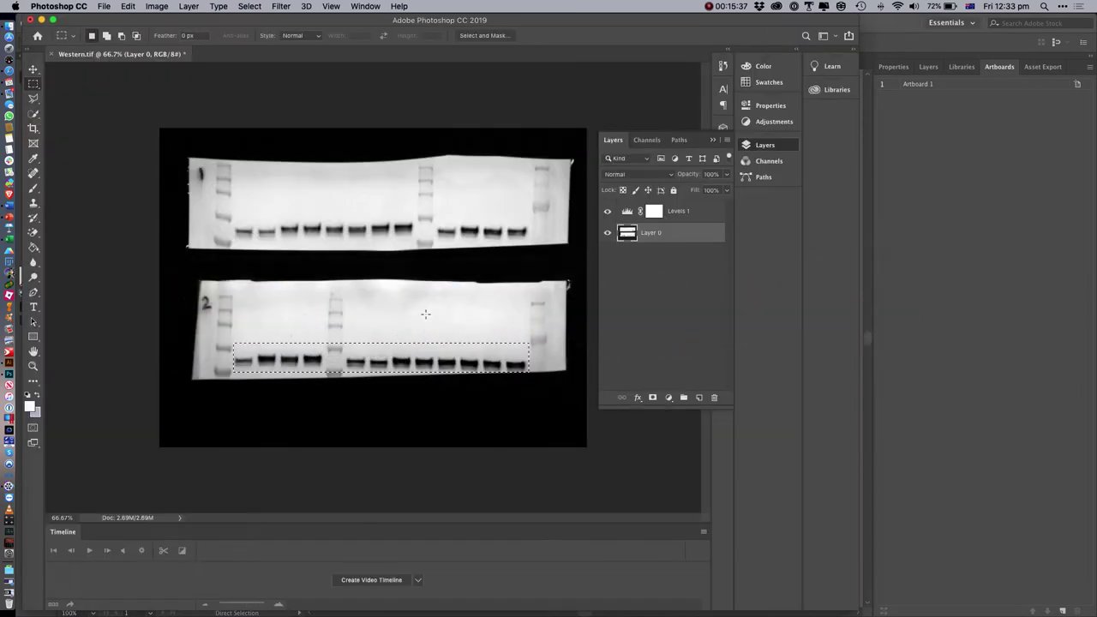
drag(236, 210, 532, 244)
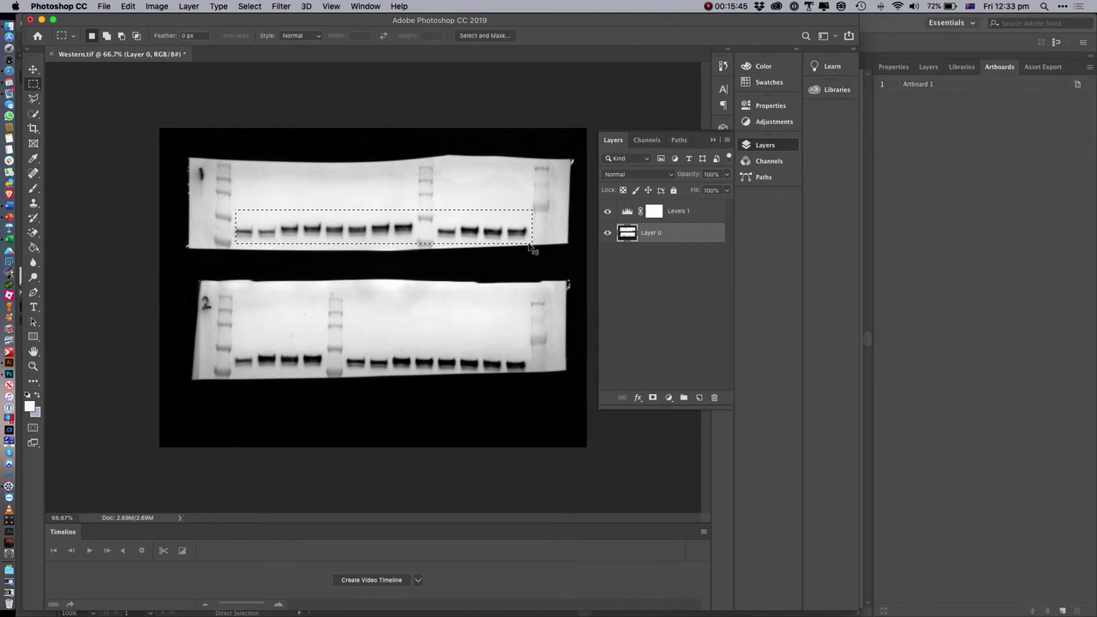
Paste the upper blot's bands into Illustrator, place them just above the bordered strip and scale them to its width, about 139.9 mm
key(super+Tab)
key(super+v)
drag(477, 344, 524, 225)
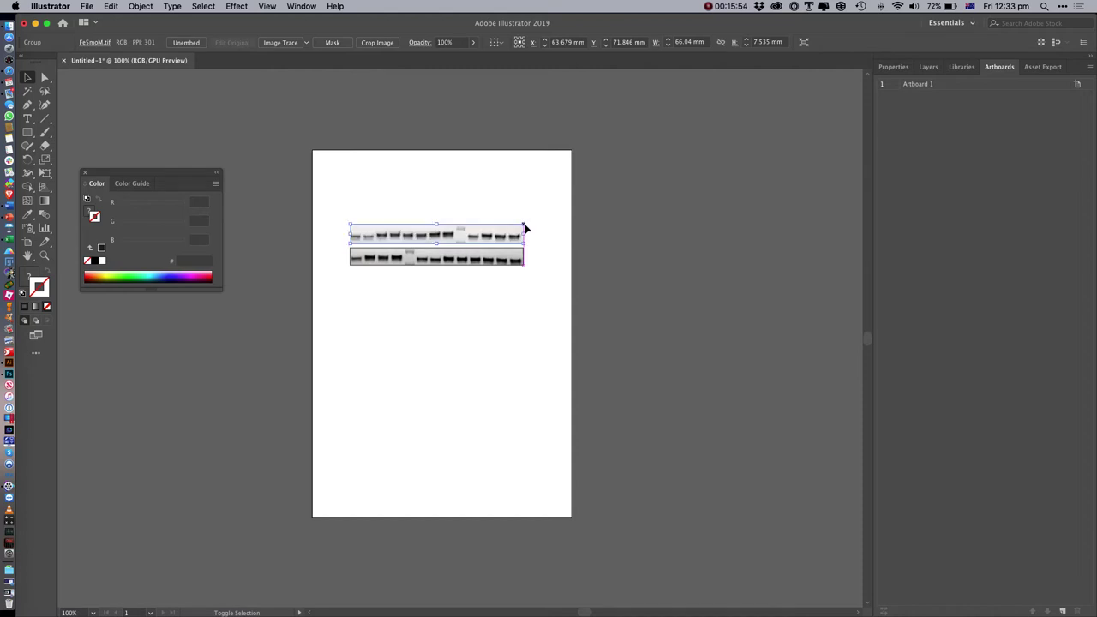
Check whether Smart Guides is enabled and test aligning the upper strip with the lower one
click(301, 6)
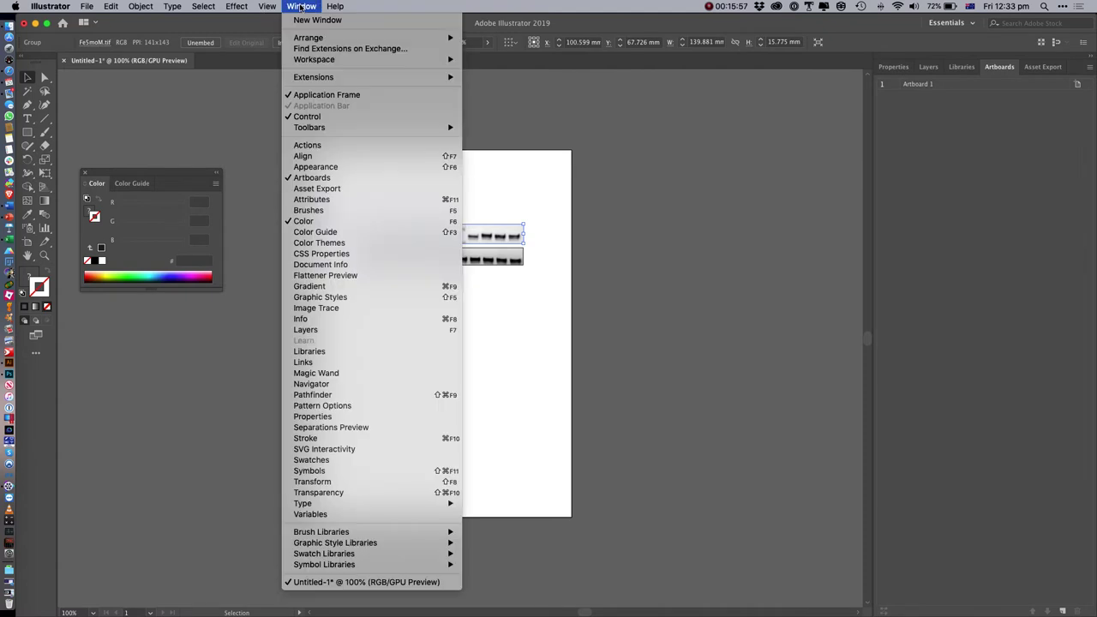
mouse_move(267, 6)
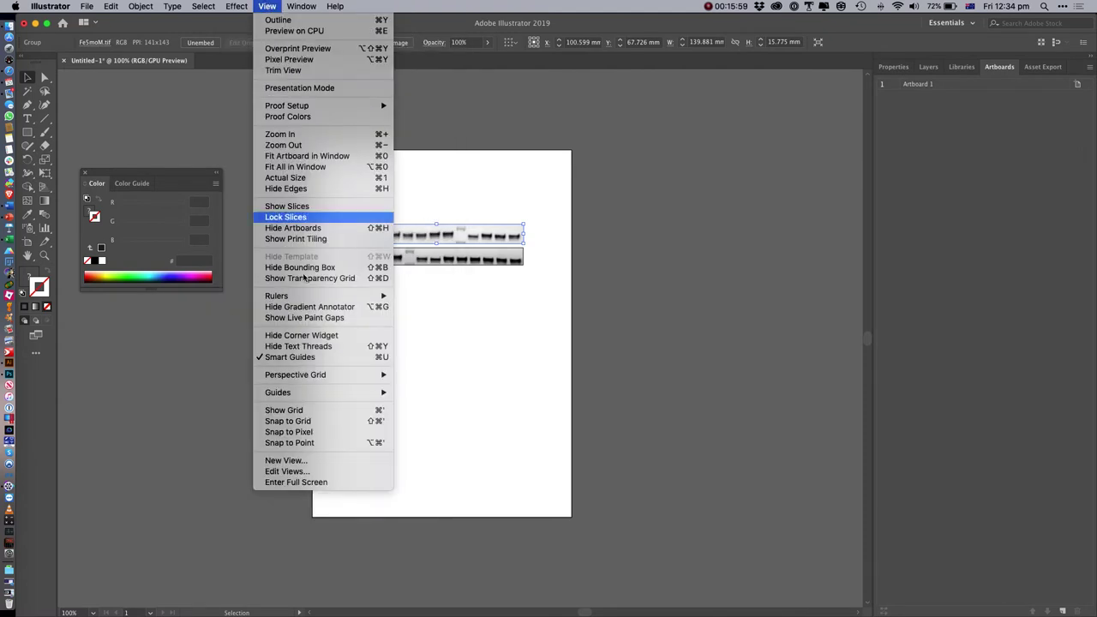
mouse_move(296, 392)
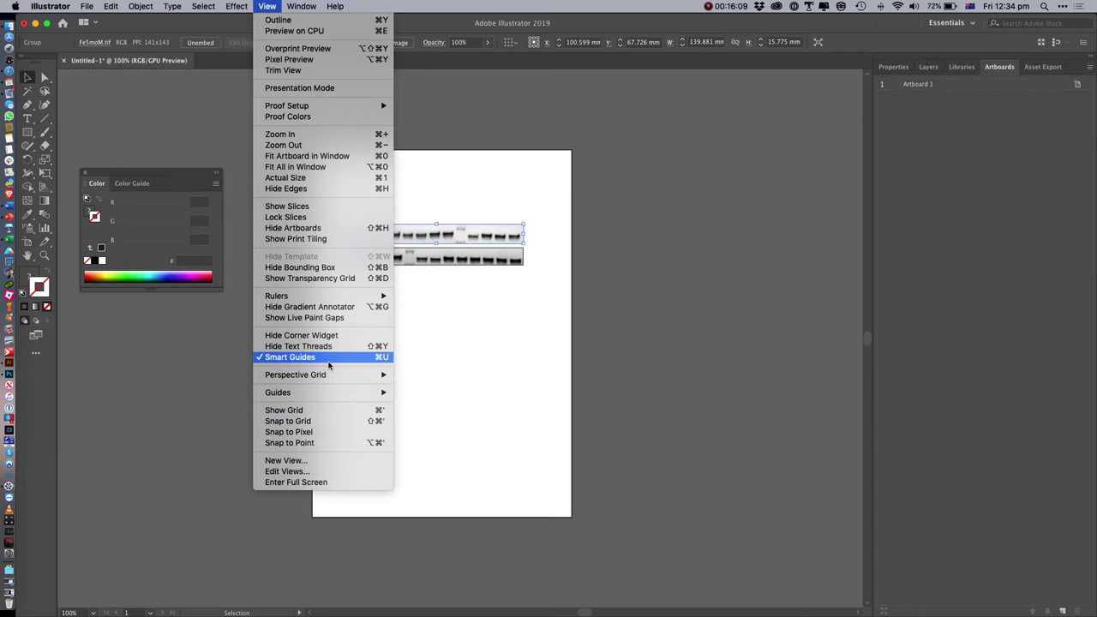
click(510, 339)
mouse_move(501, 239)
mouse_down()
mouse_move(490, 229)
mouse_move(492, 239)
mouse_up()
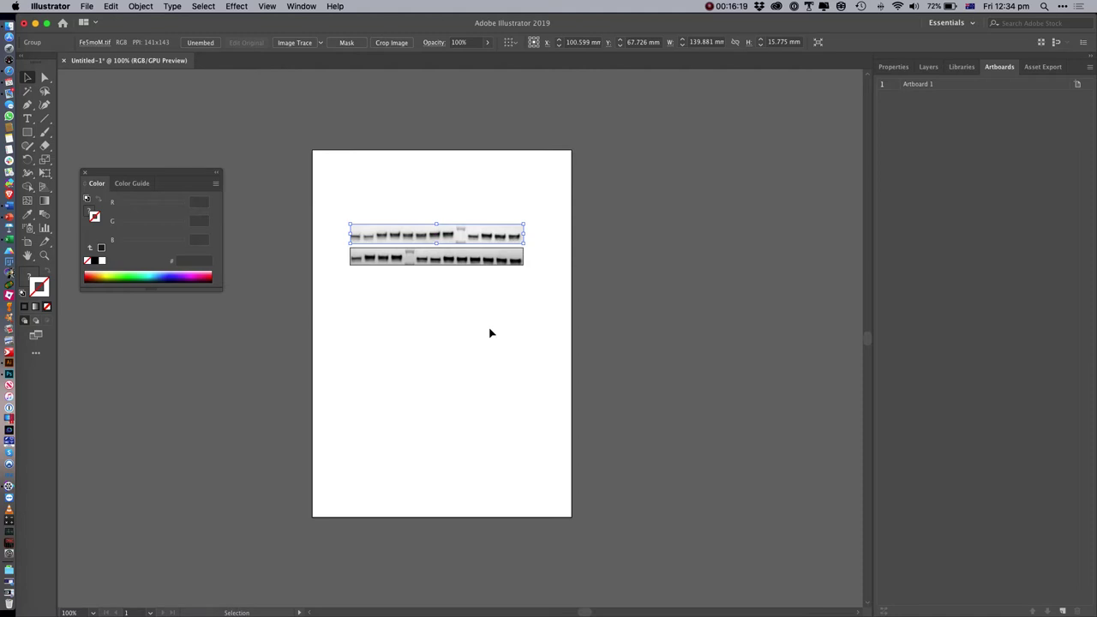
Set the width of the lower, bordered blot strip to 140 mm
click(513, 257)
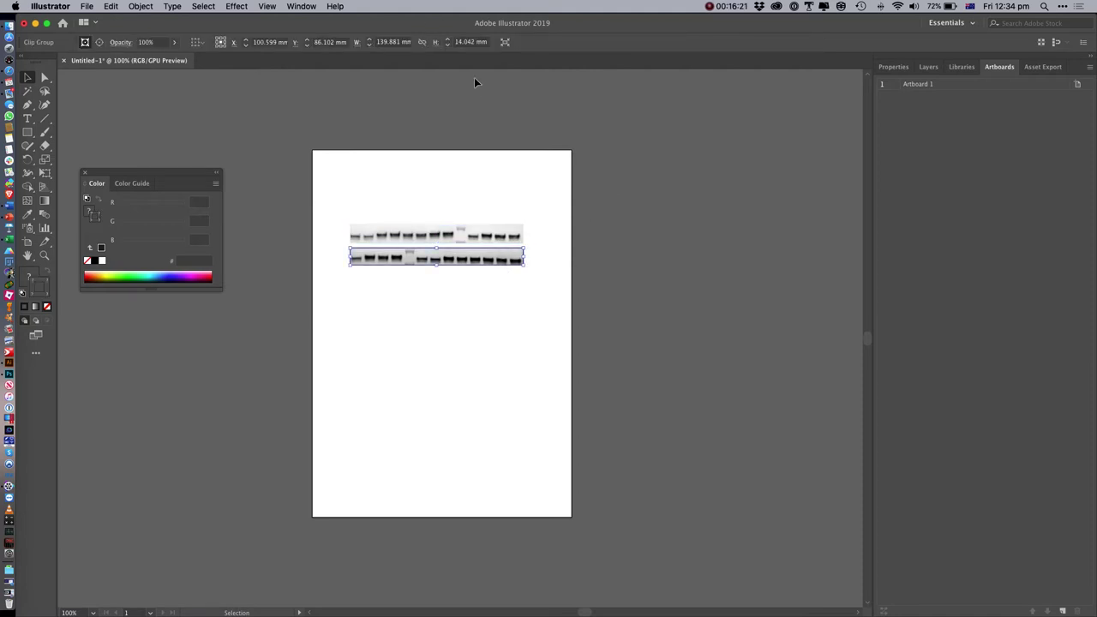
click(406, 42)
key(BackSpace)
text(140)
key(Return)
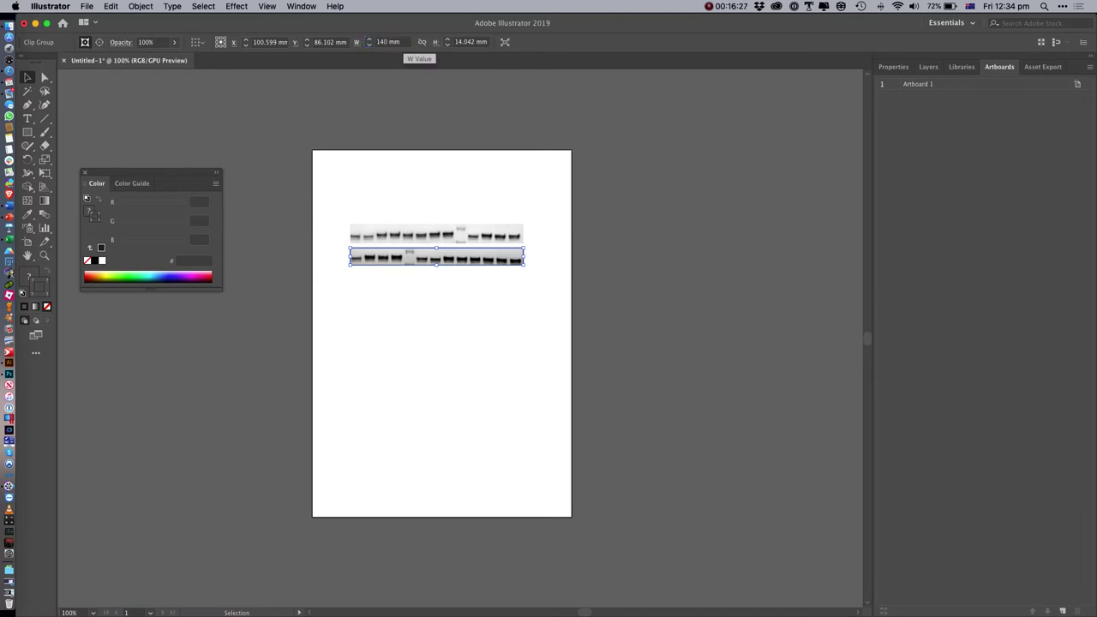
Set the width of the upper blot strip to 140 mm
click(446, 234)
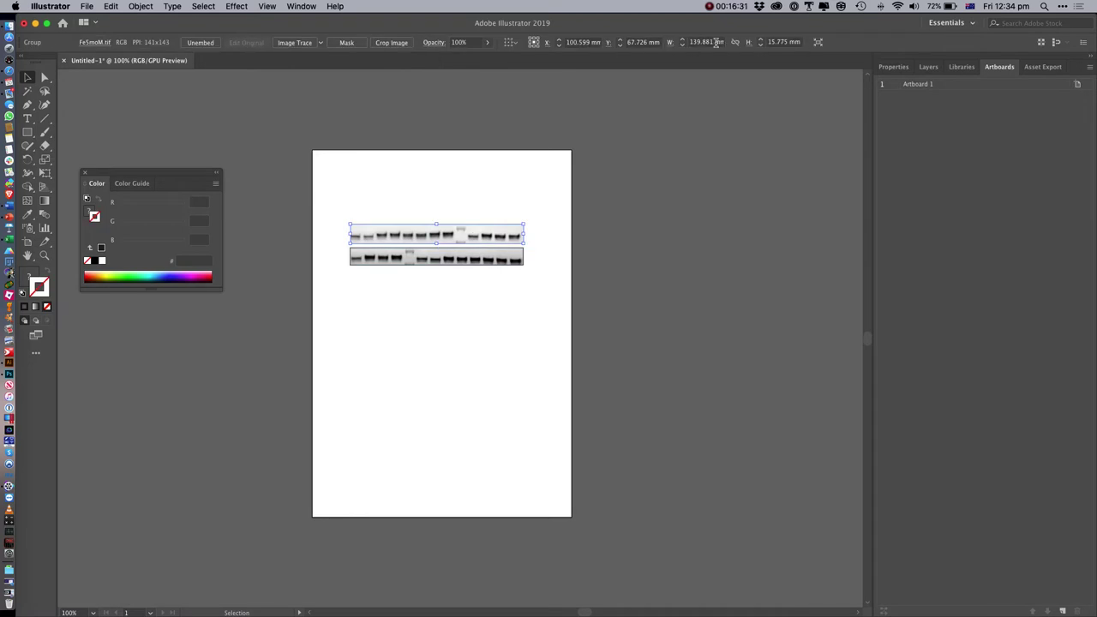
double_click(703, 42)
key(BackSpace)
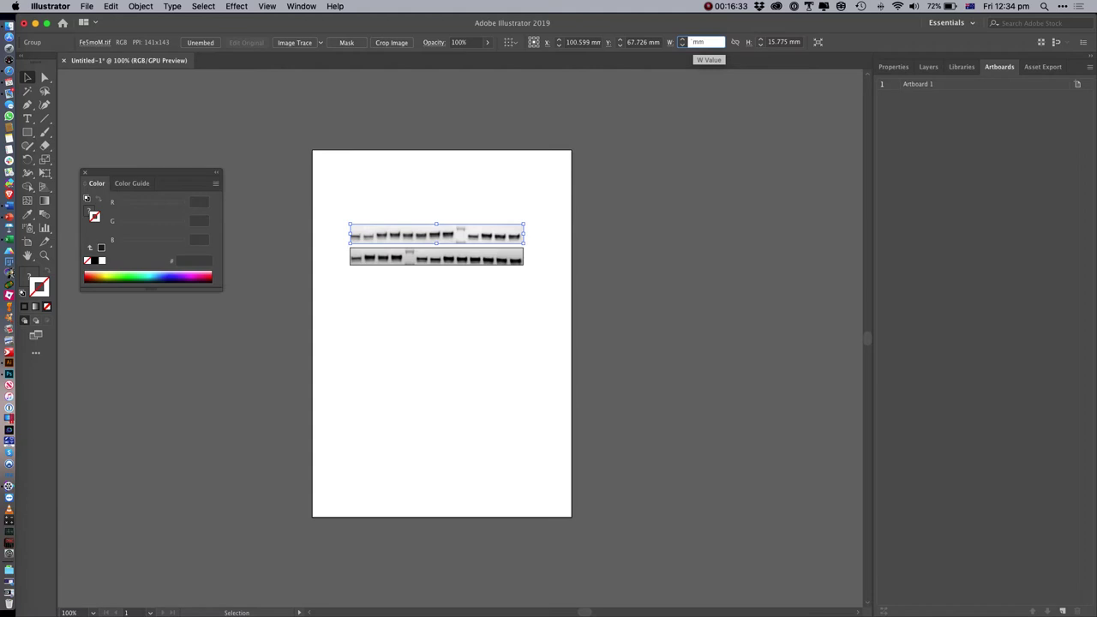
text(140)
key(Return)
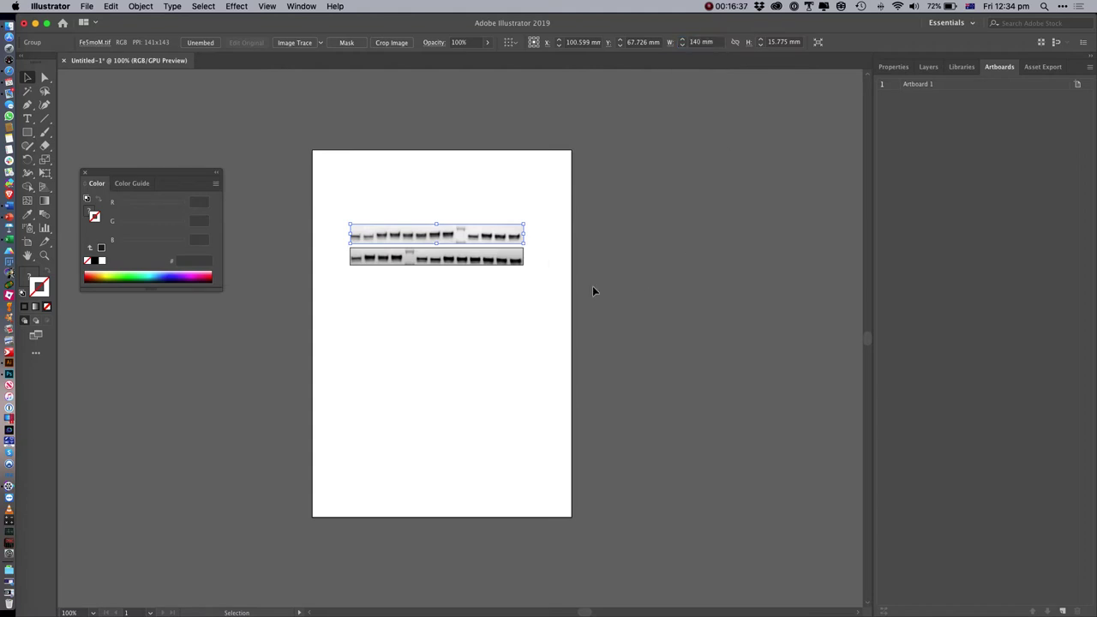
click(370, 170)
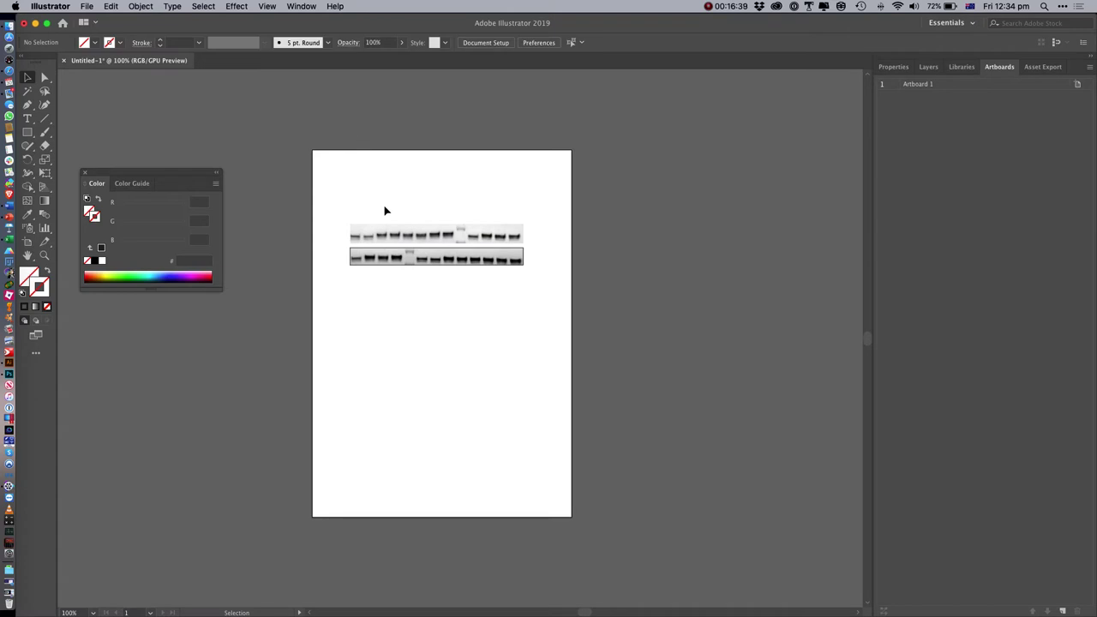
Mask the upper blot strip and give the mask path a thin dark stroke as a border
click(399, 242)
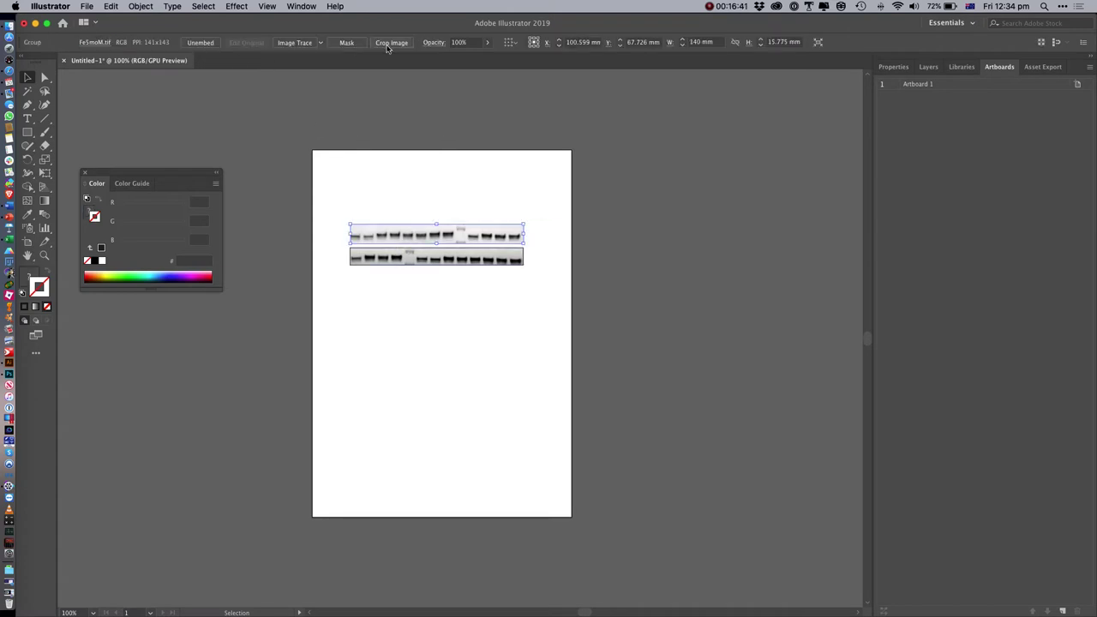
click(347, 42)
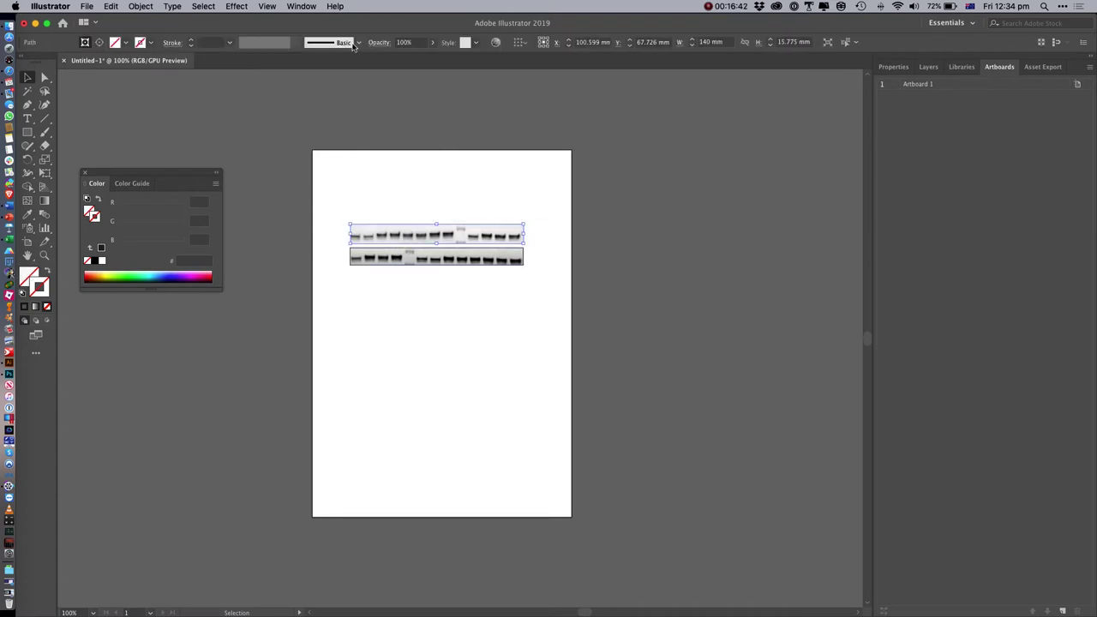
click(192, 44)
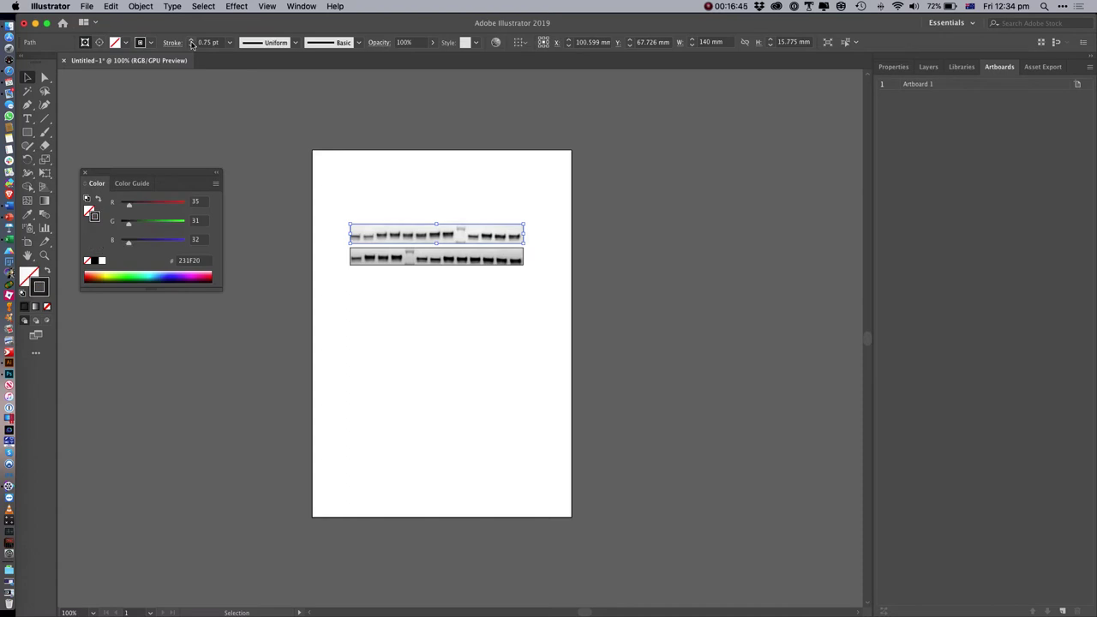
click(192, 40)
click(252, 137)
Select both blot strips and group them, trying out Ungroup and then grouping them again
drag(340, 212, 528, 283)
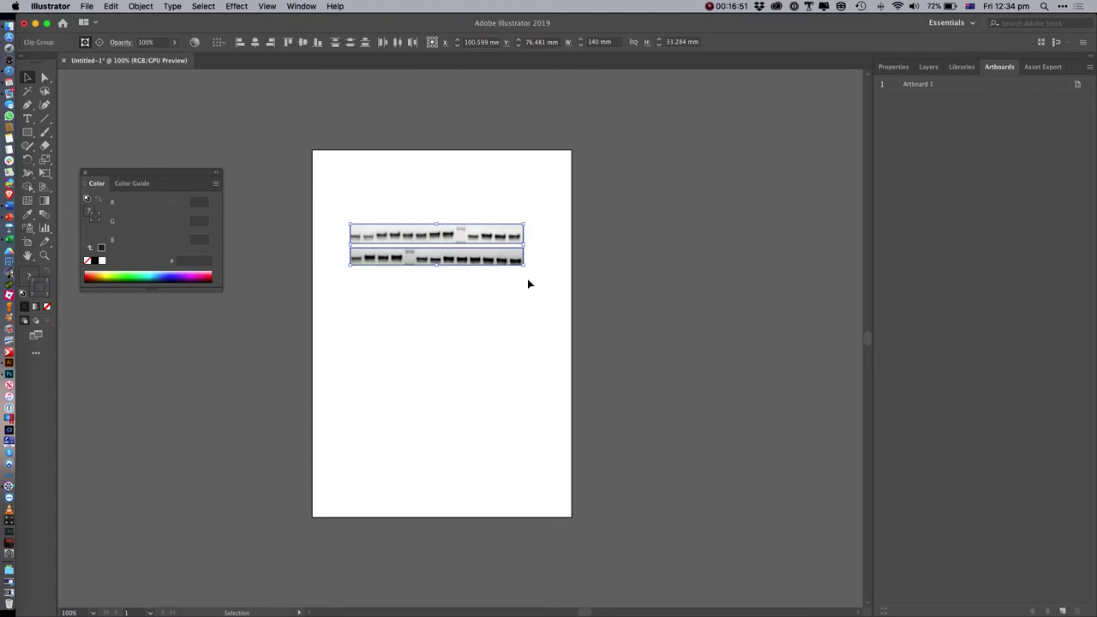
key(super+g)
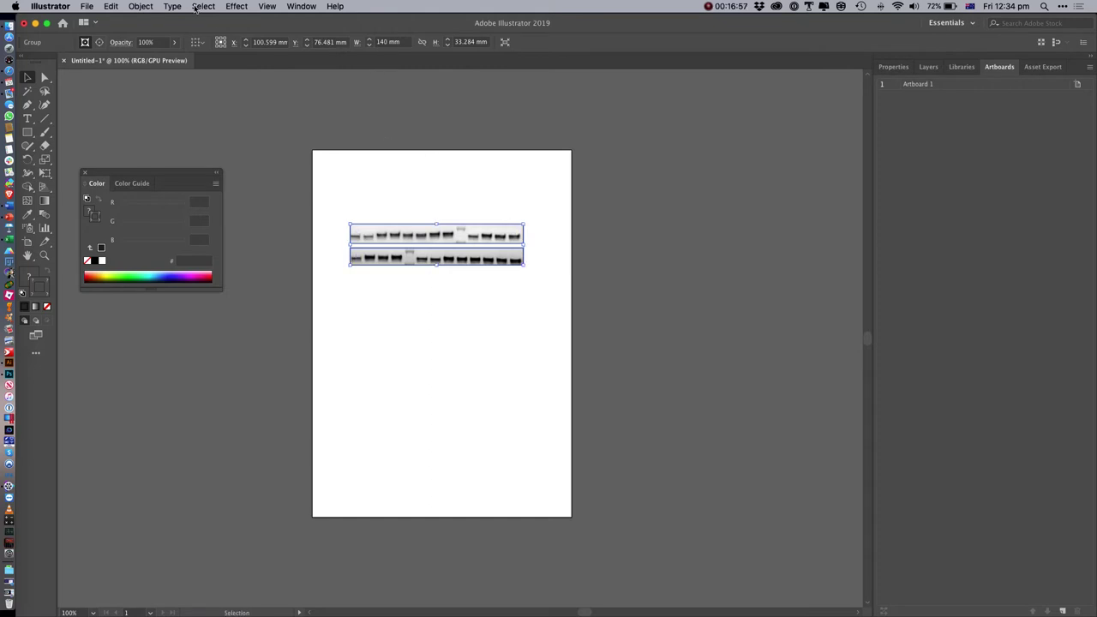
click(141, 7)
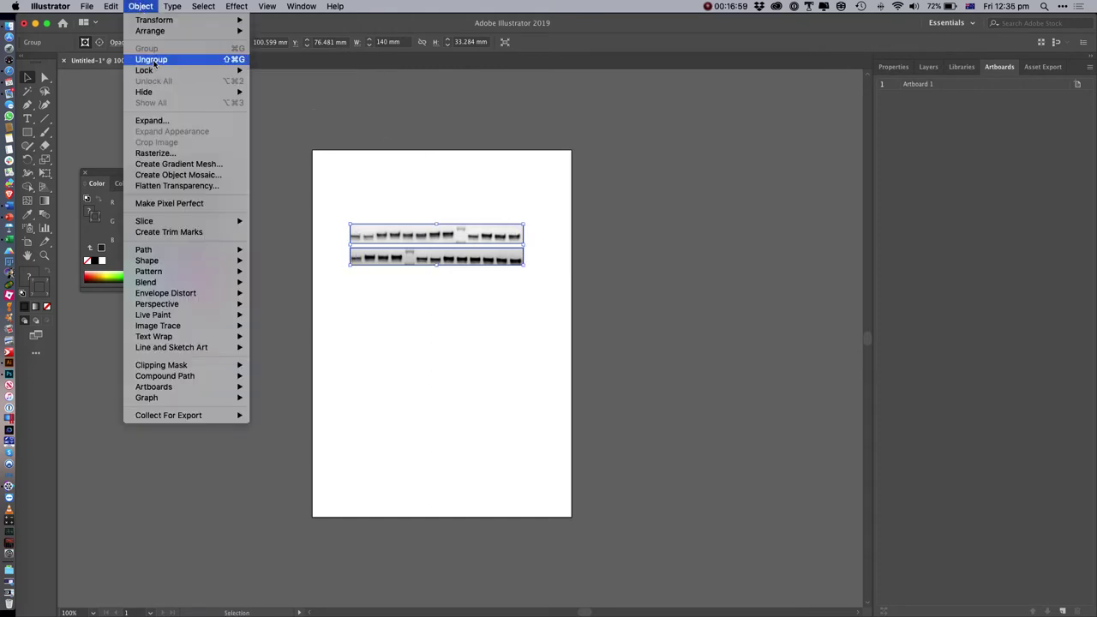
click(155, 62)
click(141, 7)
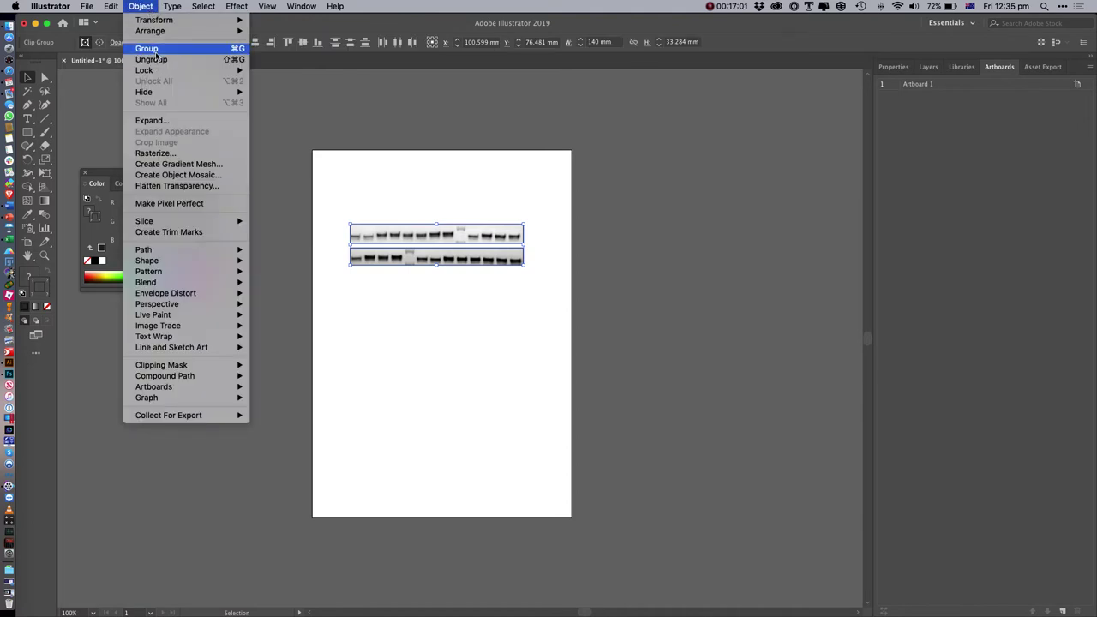
click(155, 49)
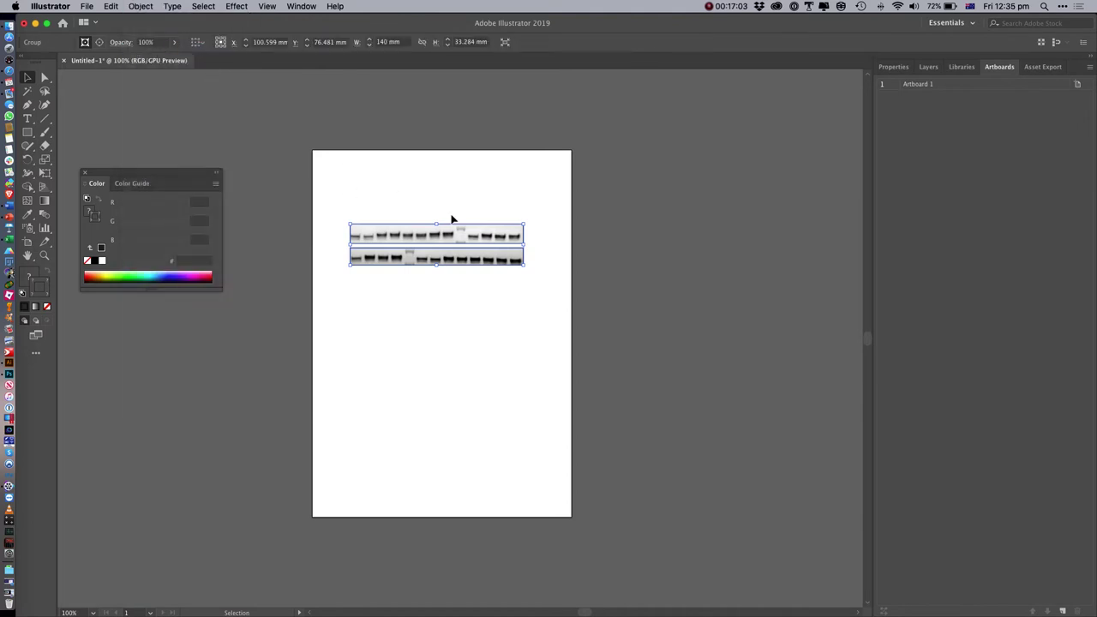
Resize the grouped blot strips together to about 106.4 × 25.3 mm and keep them in the page's upper half
drag(526, 266, 500, 239)
drag(407, 237, 420, 253)
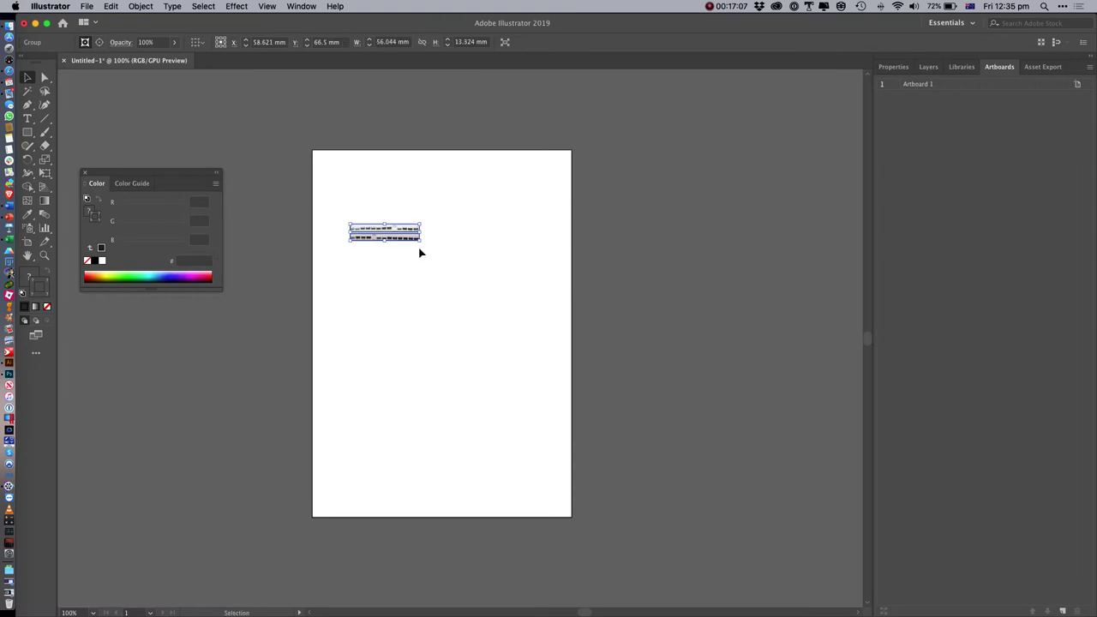
drag(399, 227, 493, 264)
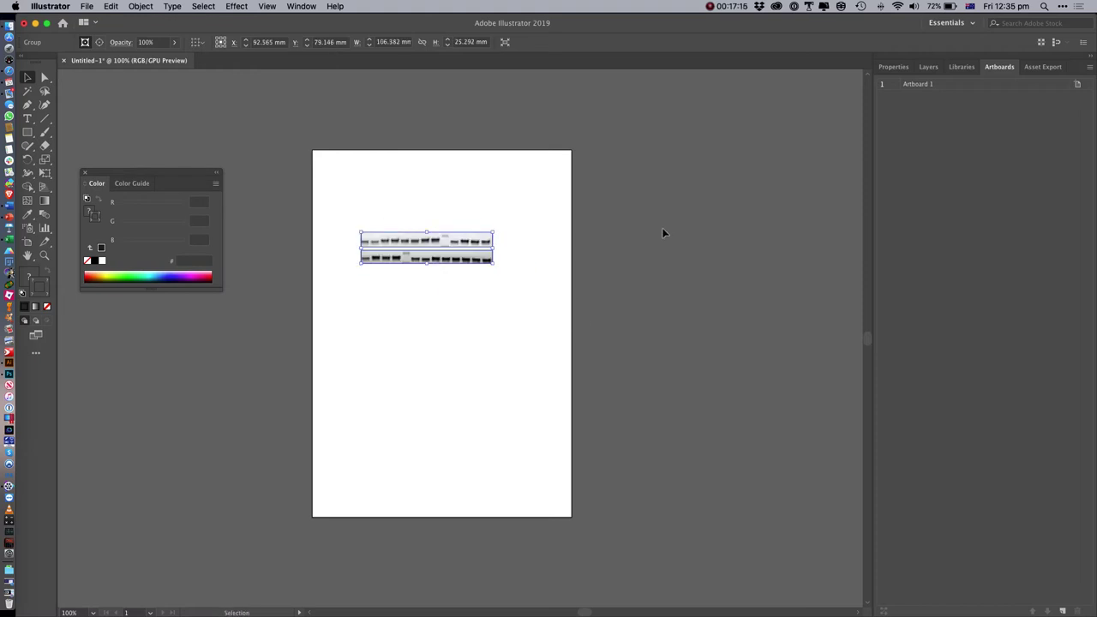
Add a second layer, naming the layer that holds the blots Westerns and the new empty layer Excel
click(928, 67)
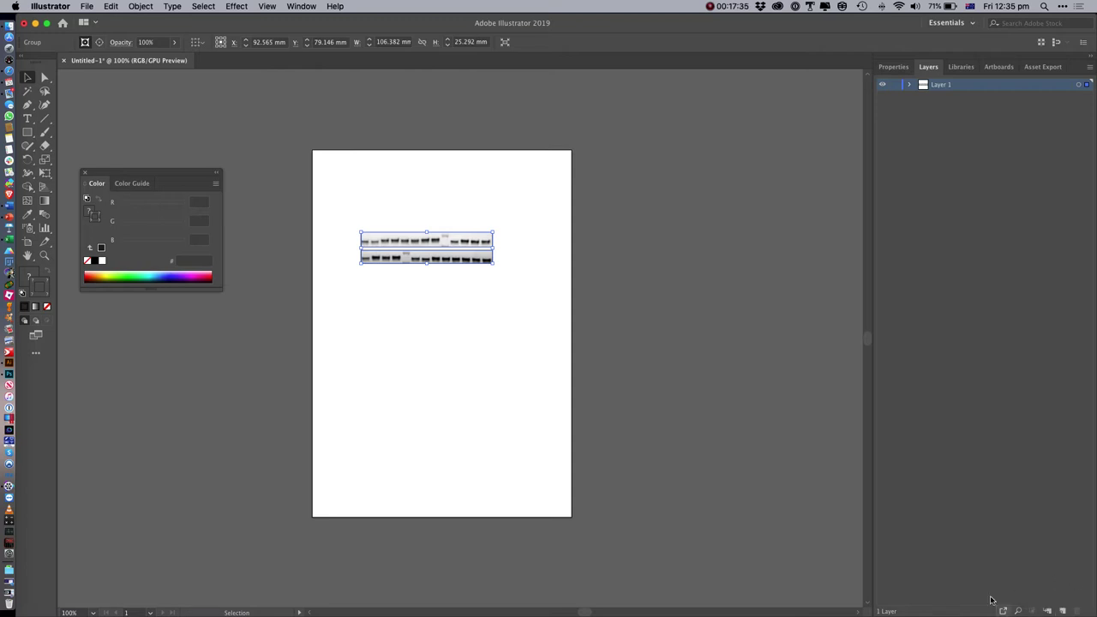
click(1061, 611)
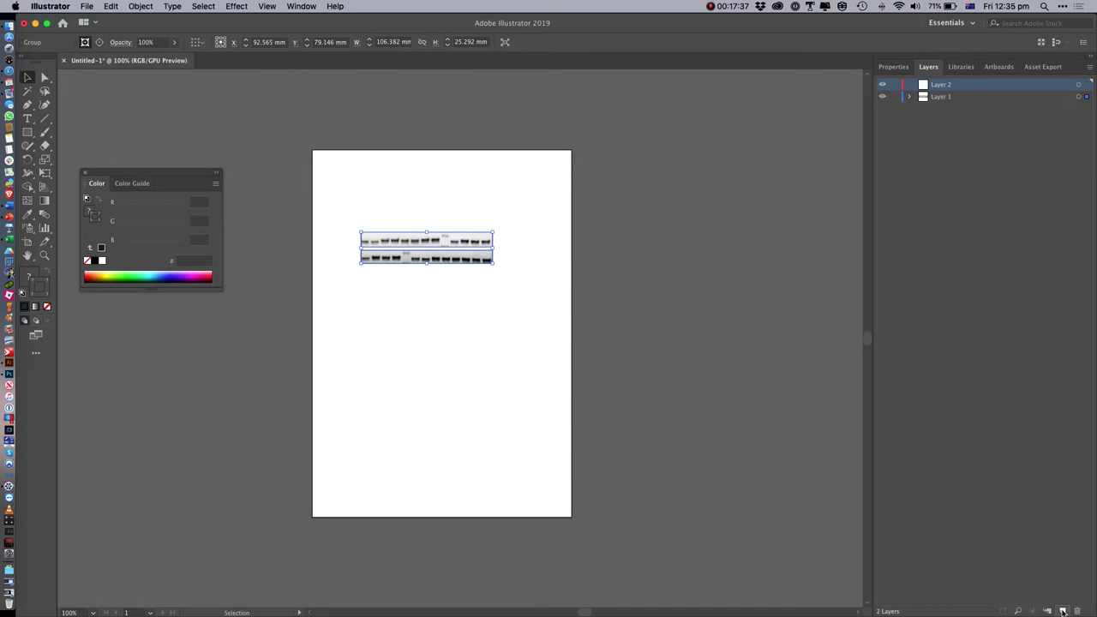
double_click(940, 96)
text(Westerns)
key(Return)
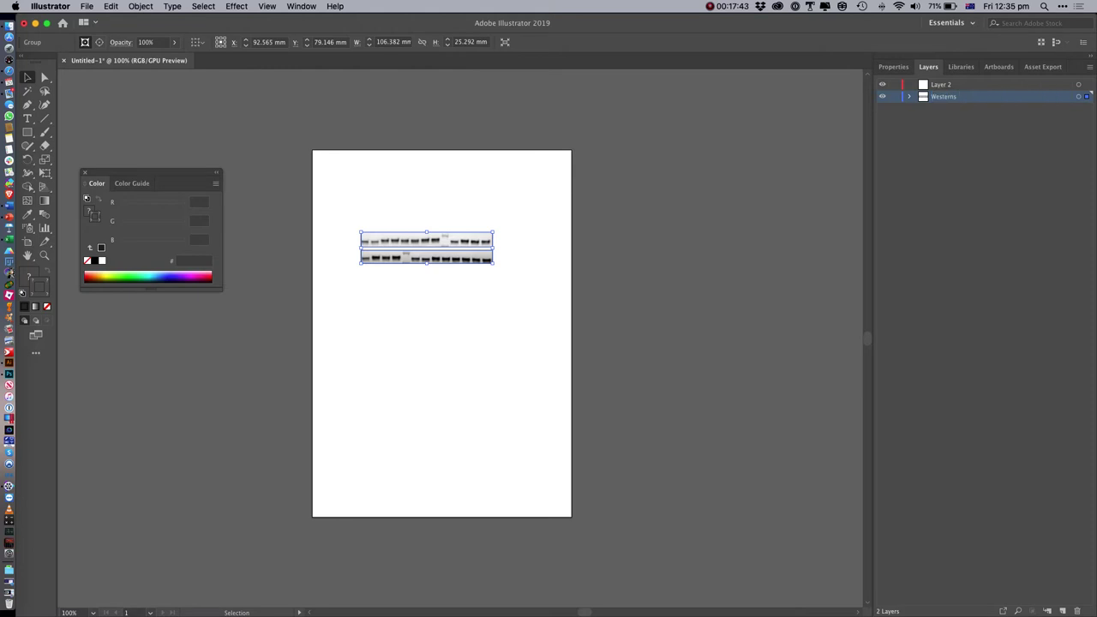
double_click(953, 86)
text(Excel)
key(Return)
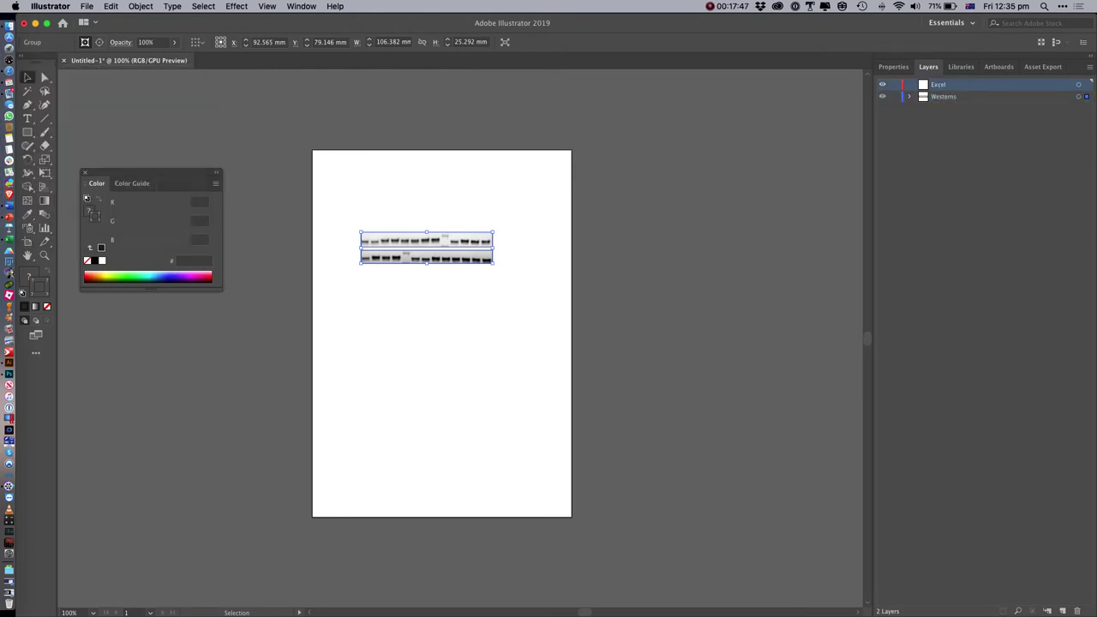
Move the blot group about 19 mm up the page and make the Excel layer active
drag(485, 244, 481, 221)
click(940, 86)
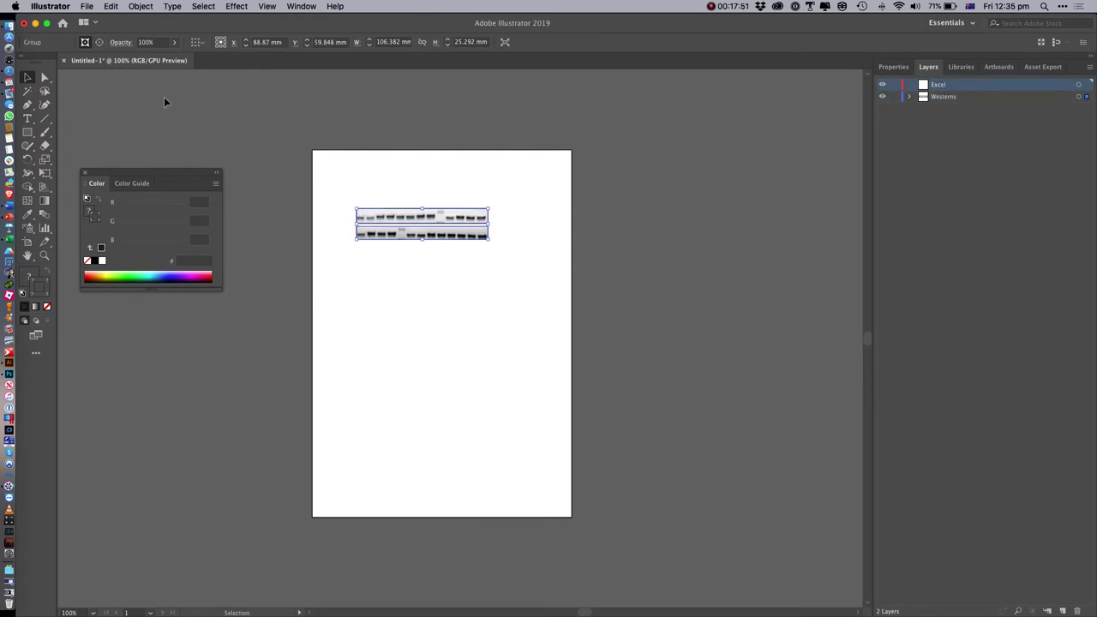
Switch to Finder and open Excel Graph Demo.xlsx from the Documents folder's ANZAC, Workshops, Illustrator subfolder
click(17, 36)
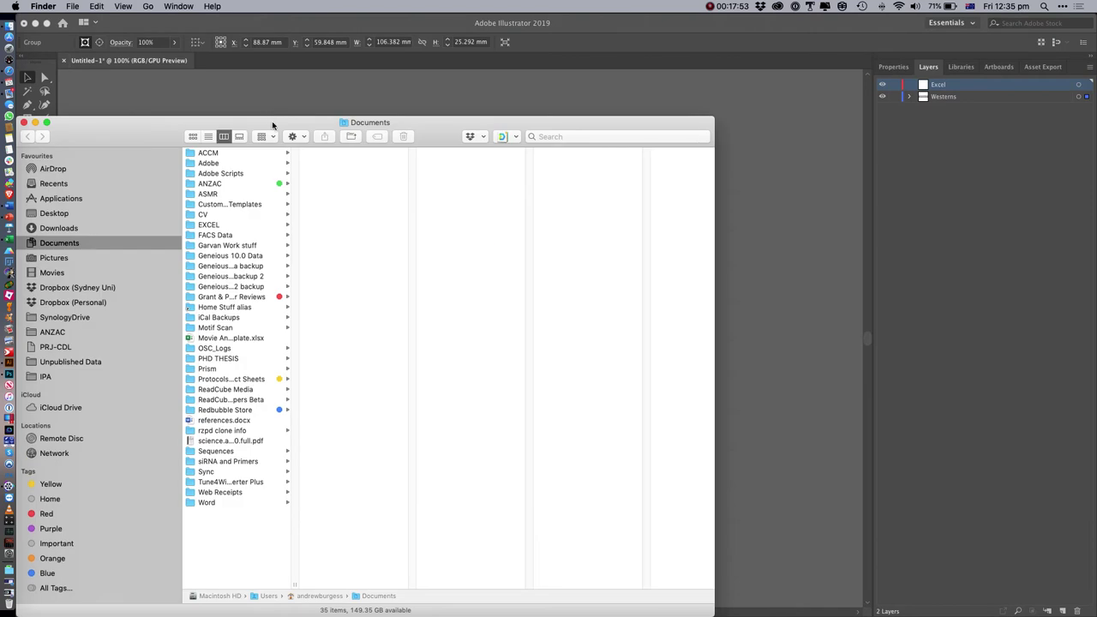
click(228, 185)
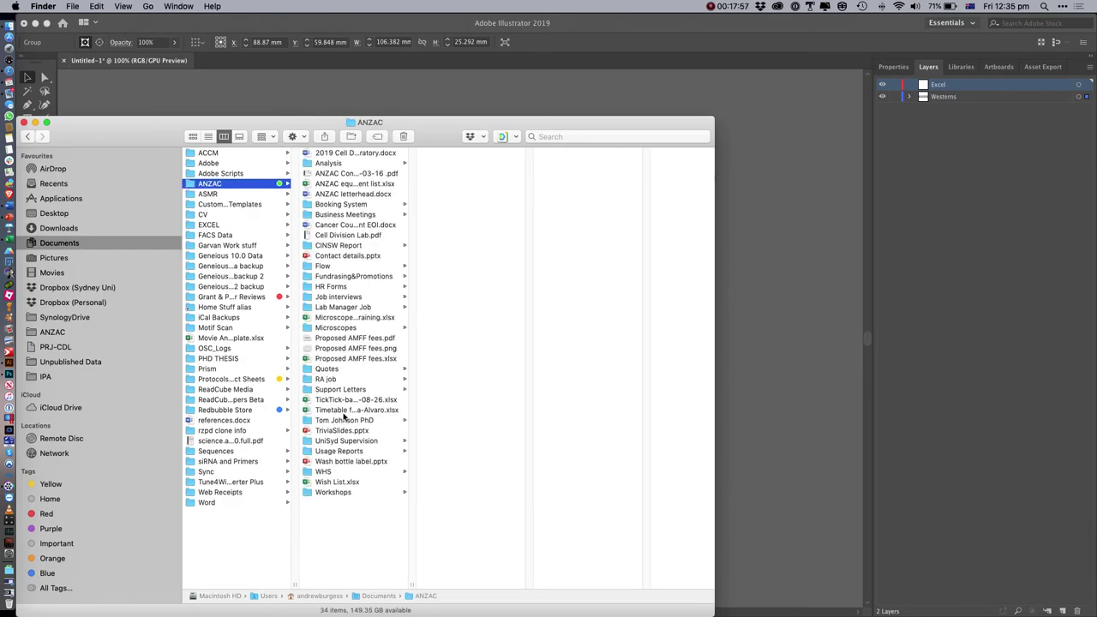
click(356, 494)
click(449, 226)
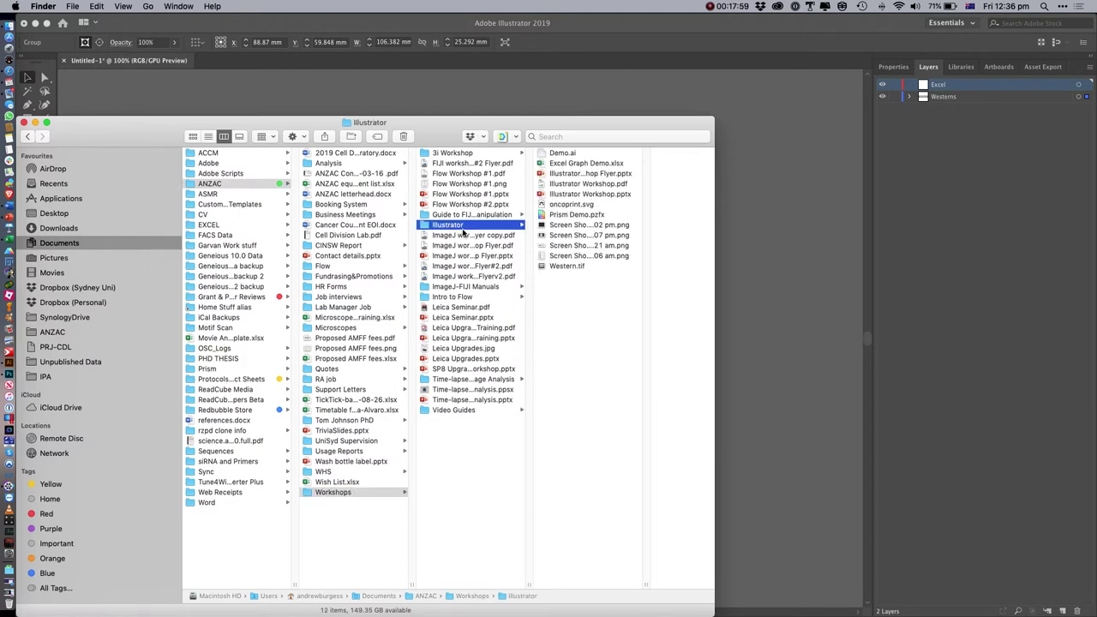
click(566, 164)
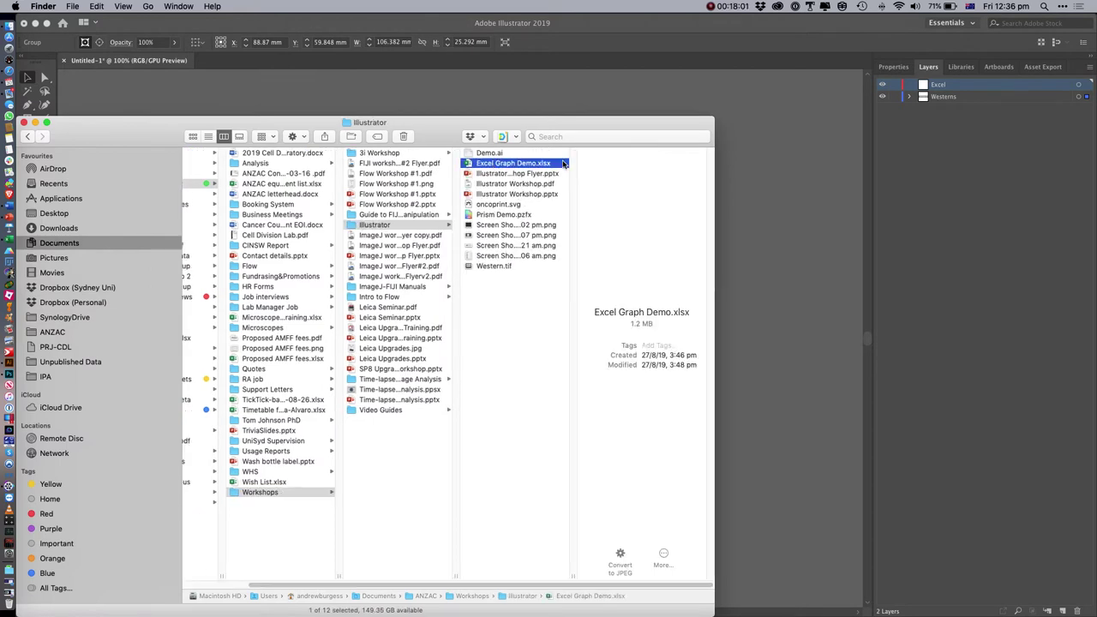
double_click(529, 163)
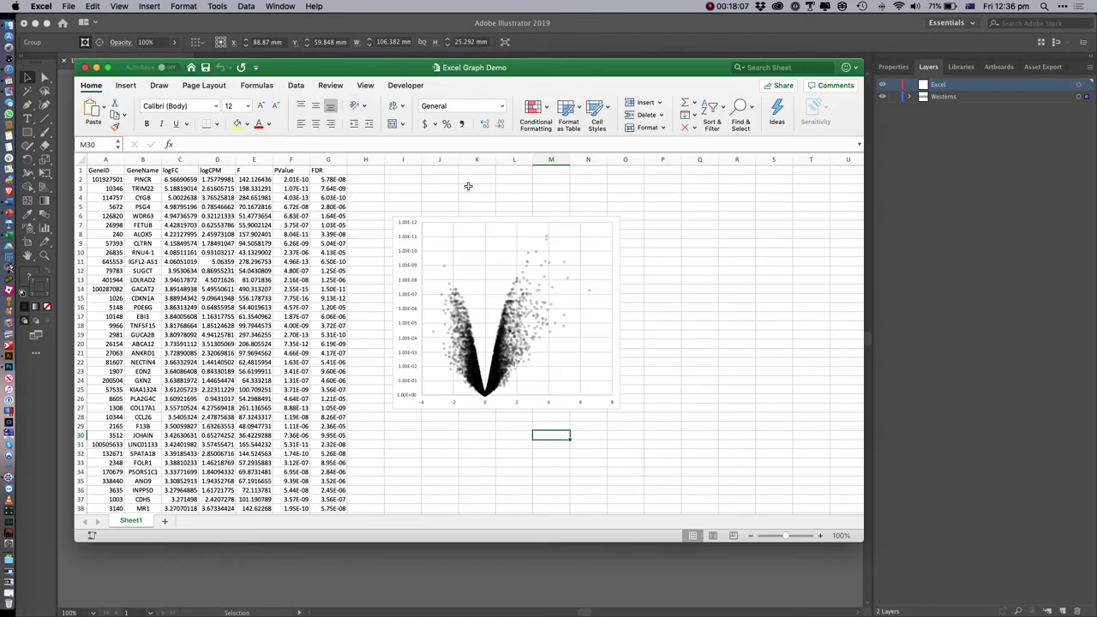
Copy the whole volcano plot chart from the Excel sheet and paste it into Illustrator below the blots on the Excel layer
click(438, 215)
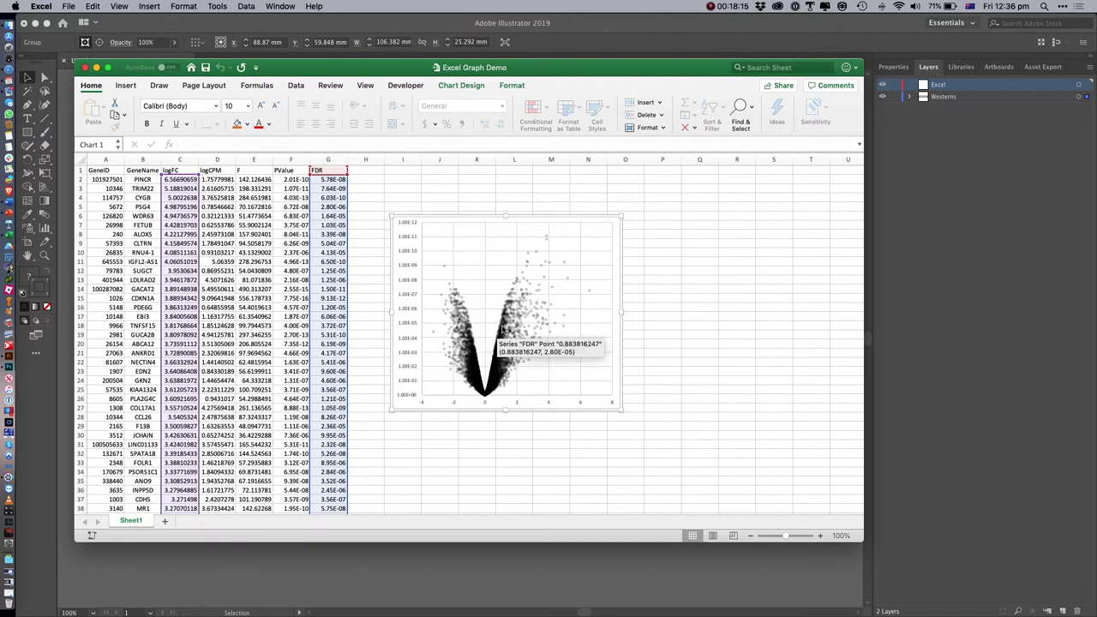
click(408, 300)
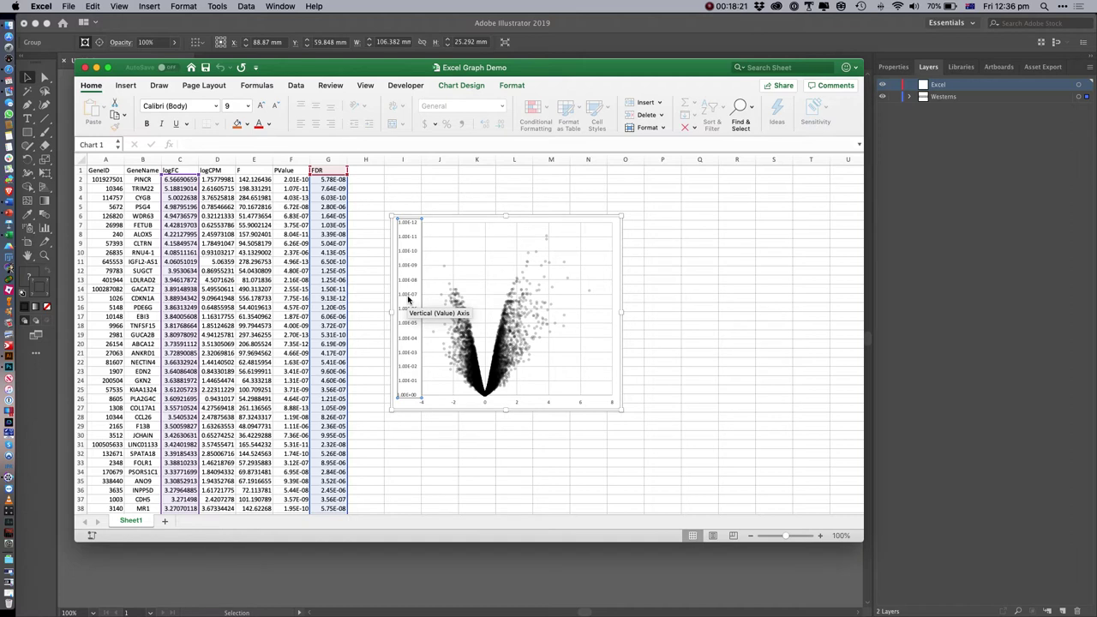
click(529, 216)
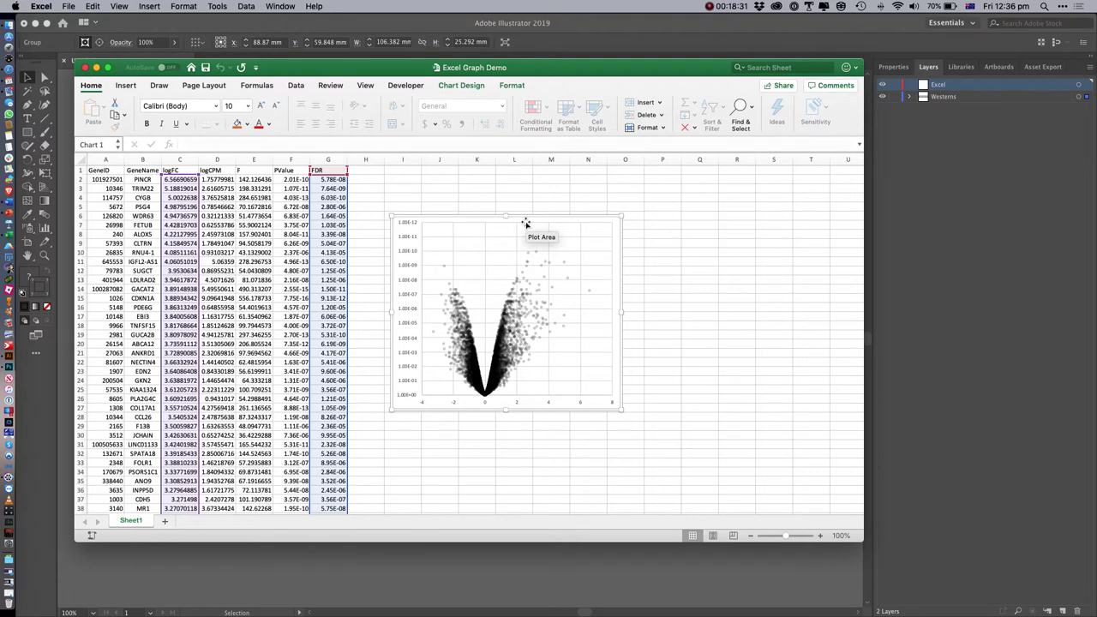
click(526, 225)
click(540, 221)
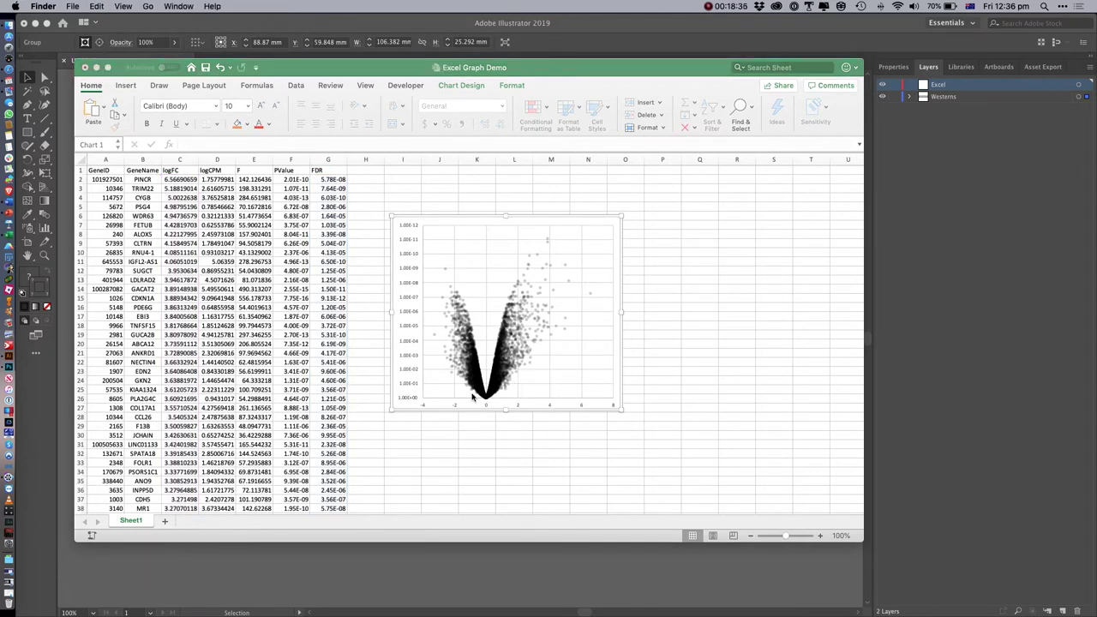
click(449, 564)
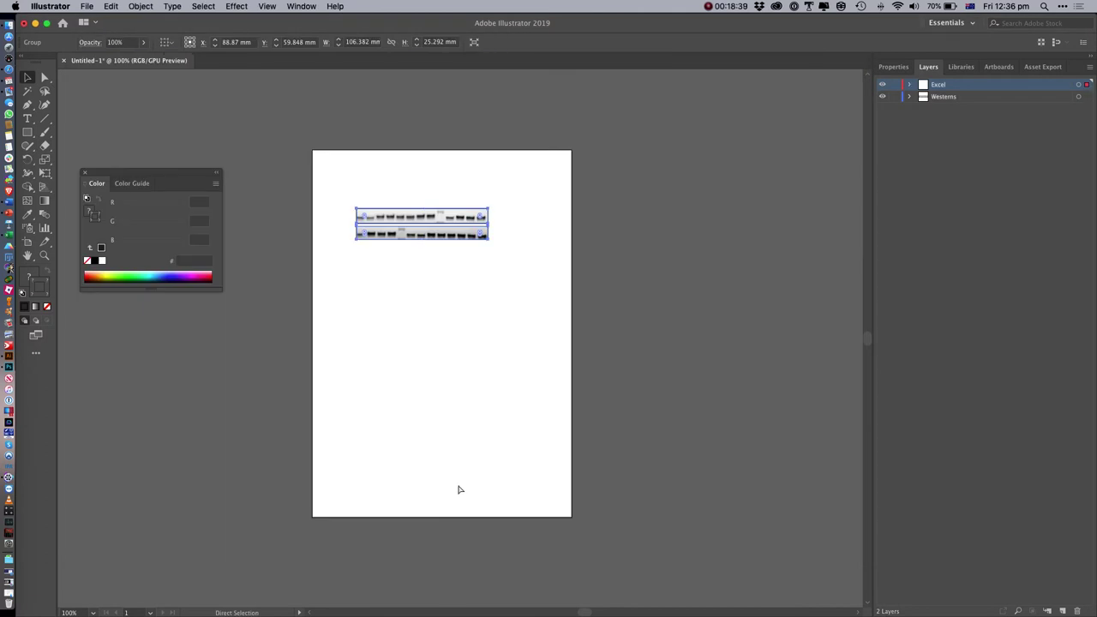
key(super+v)
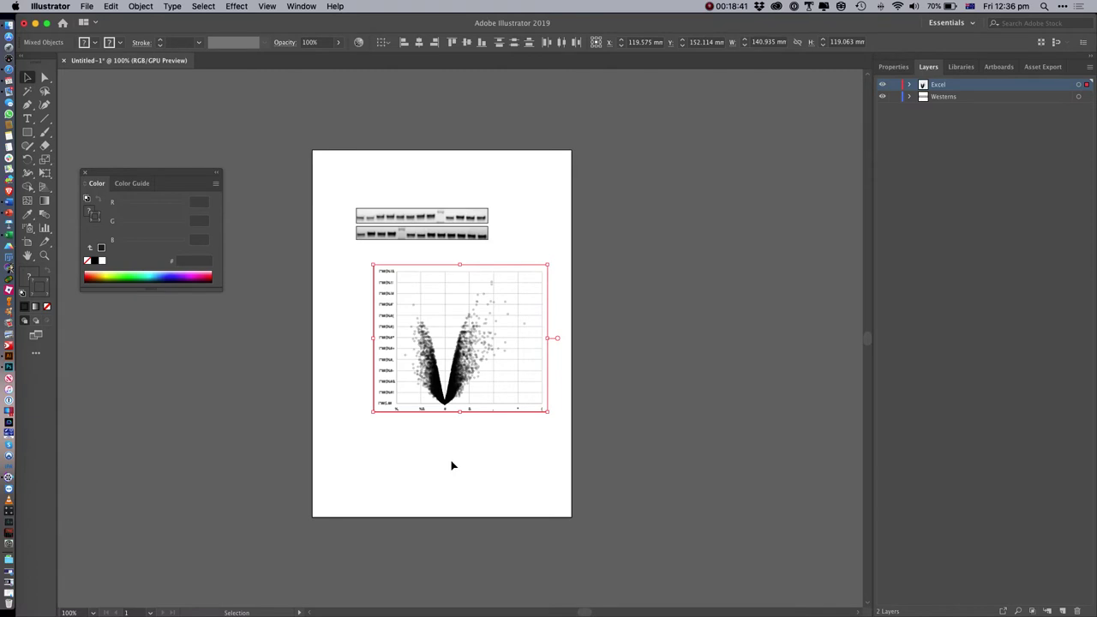
Examine the pasted chart's data points and axis labels up close, then view the whole chart with nothing selected
key(super+equal)
key(super+equal)
key(super+equal)
key(super+equal)
key(super+equal)
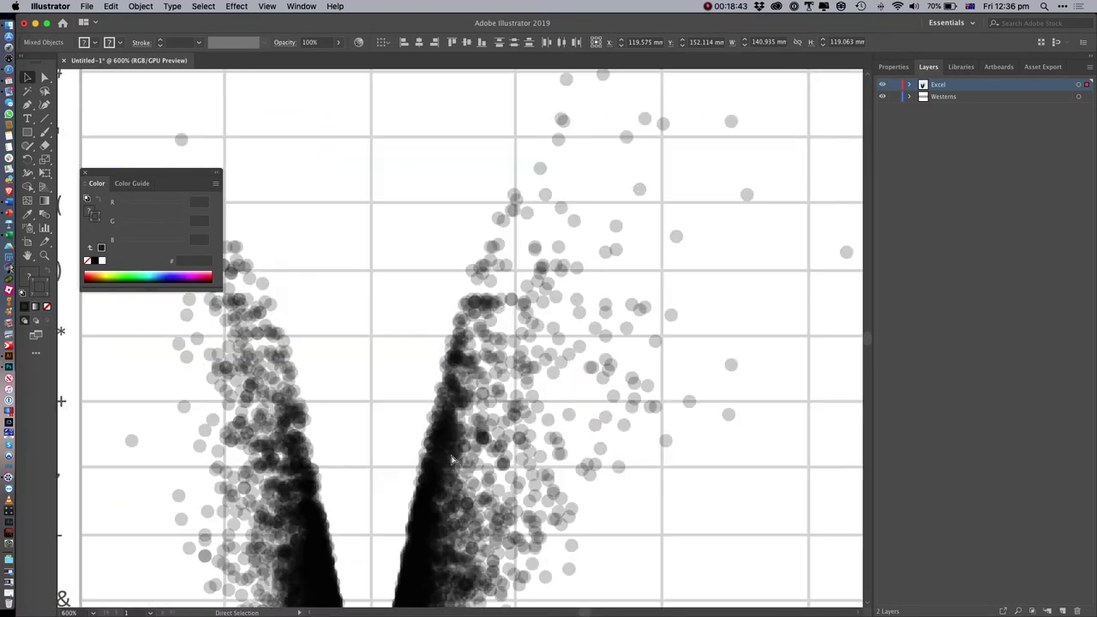
scroll(392, 417, left, 6)
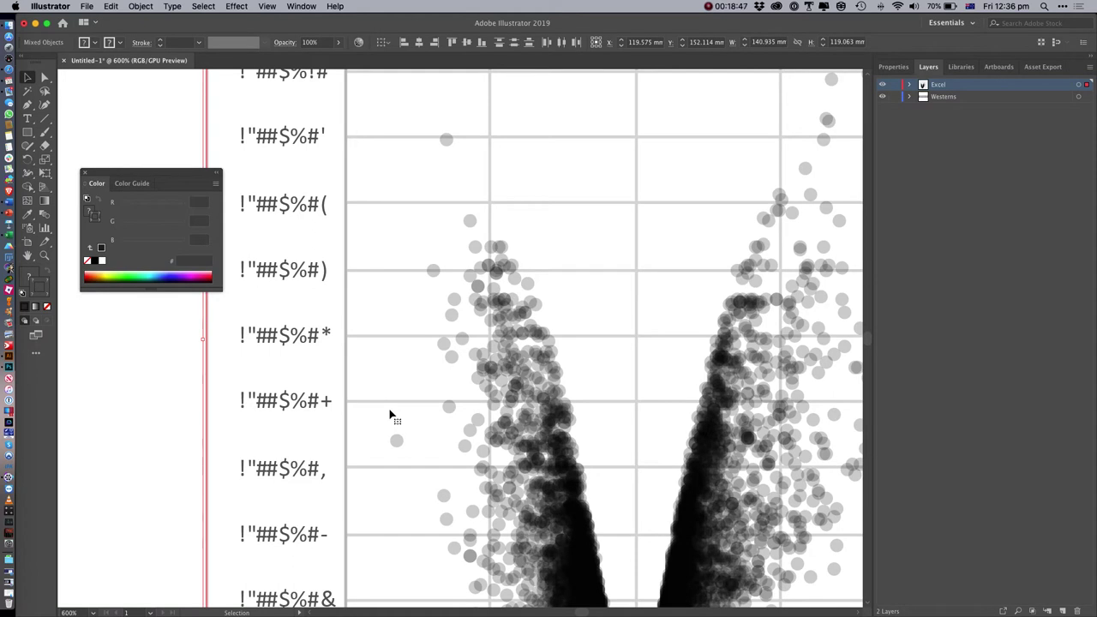
key(super+minus)
key(super+minus)
key(super+minus)
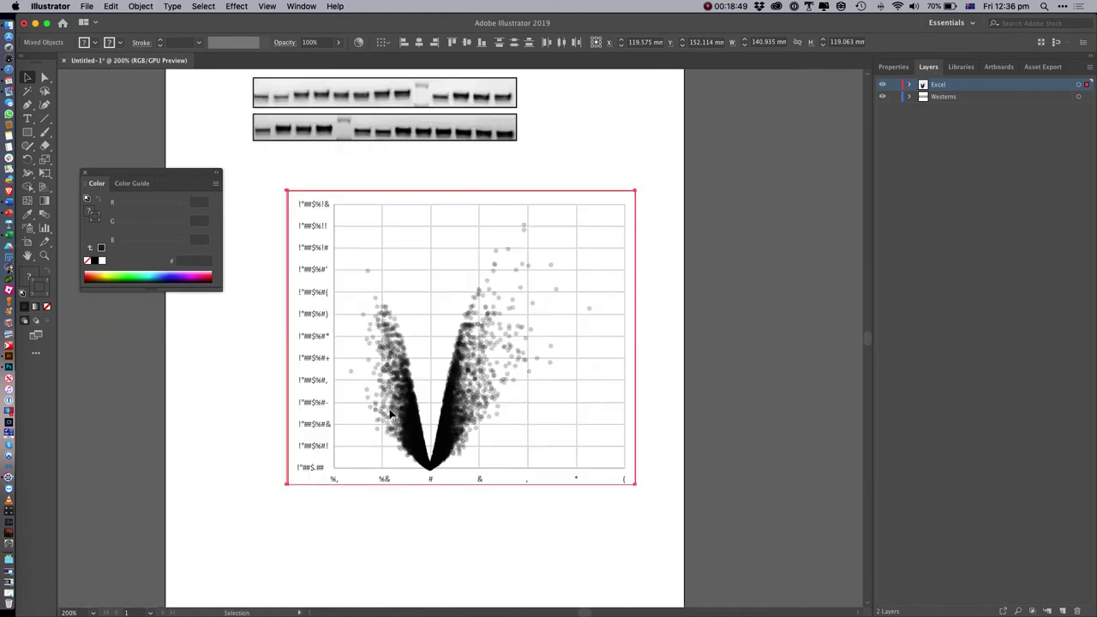
click(656, 316)
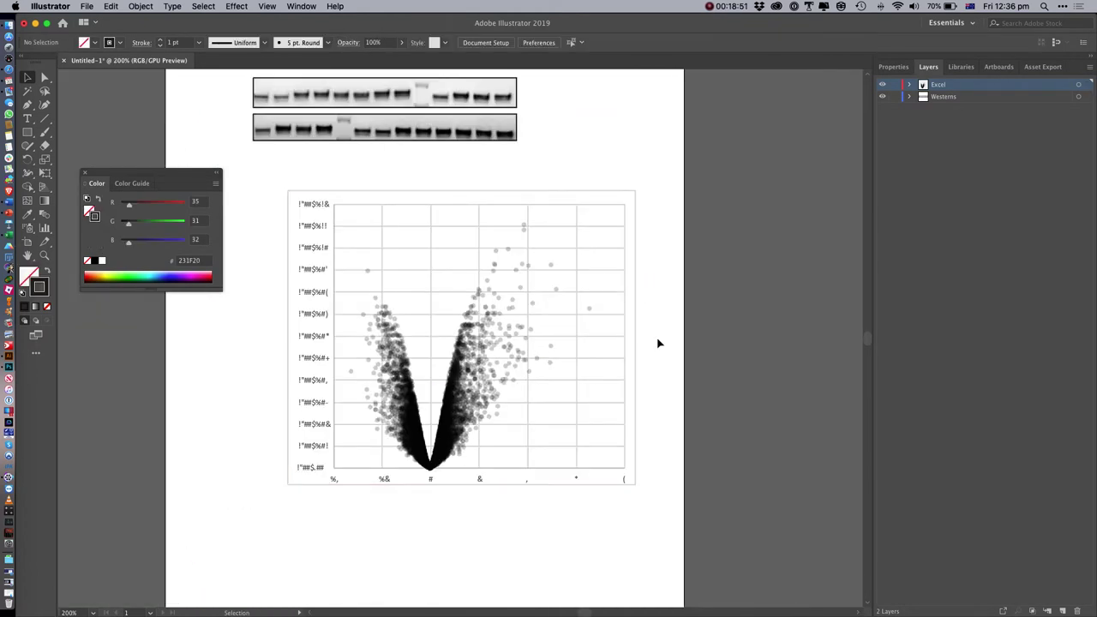
Delete the pasted volcano chart with the garbled axis labels from the artboard
drag(656, 509, 265, 194)
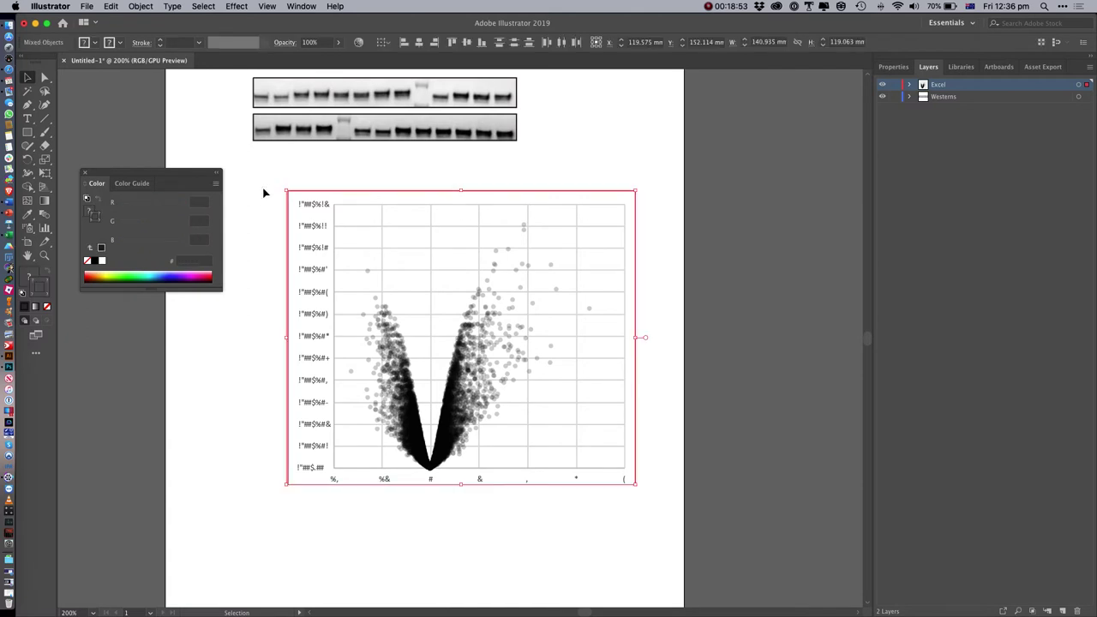
key(Delete)
Switch to Excel and set the volcano chart's font to Helvetica
key(super+Tab)
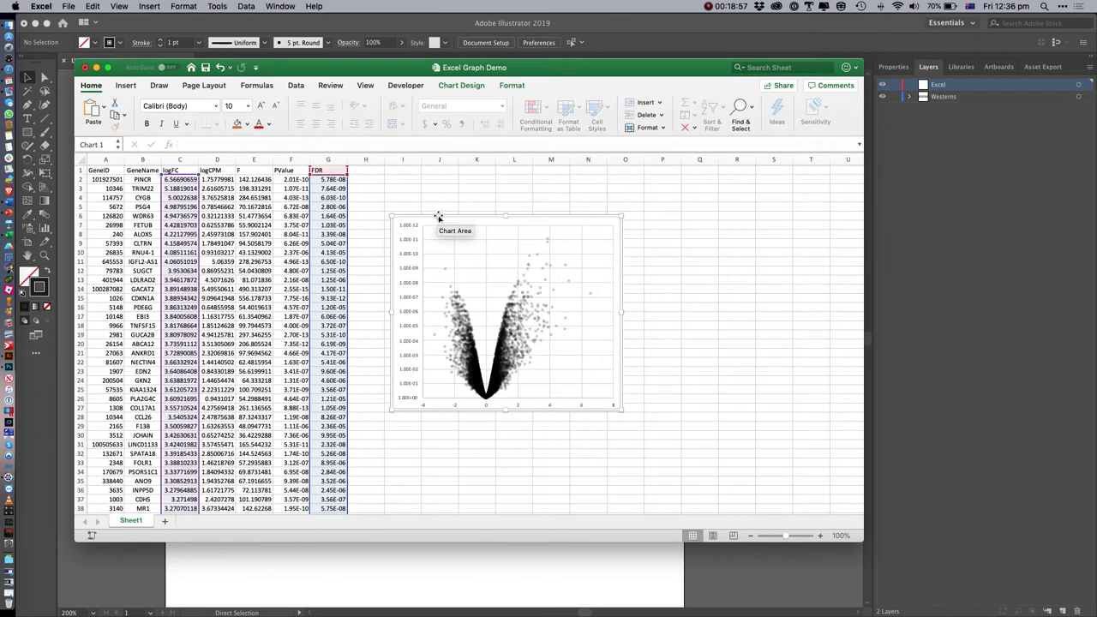
click(175, 105)
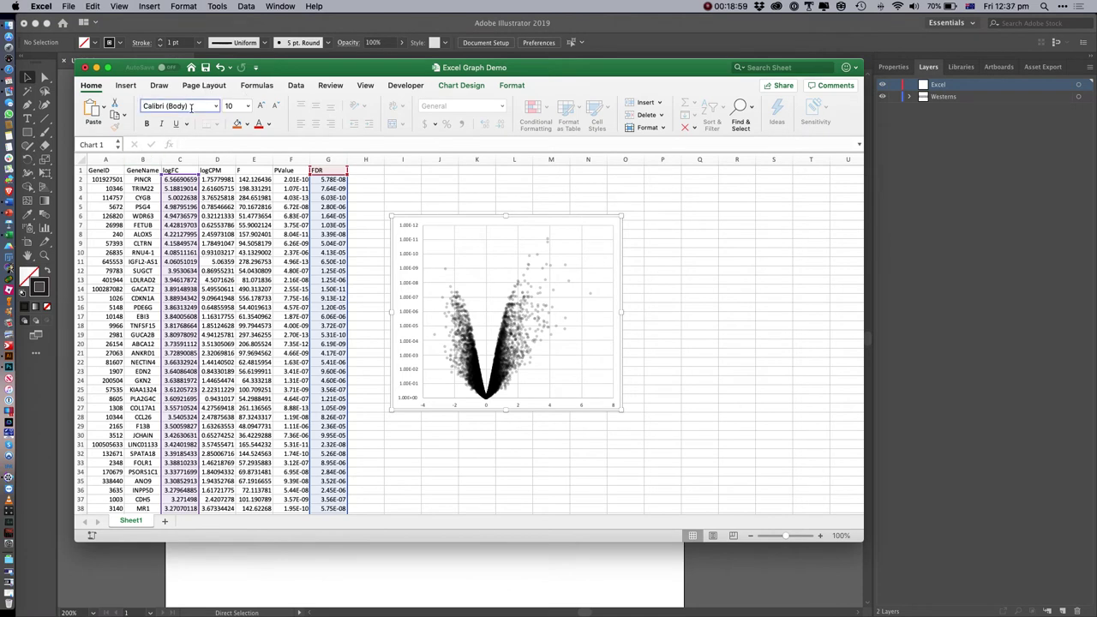
text(Helvetica)
key(Return)
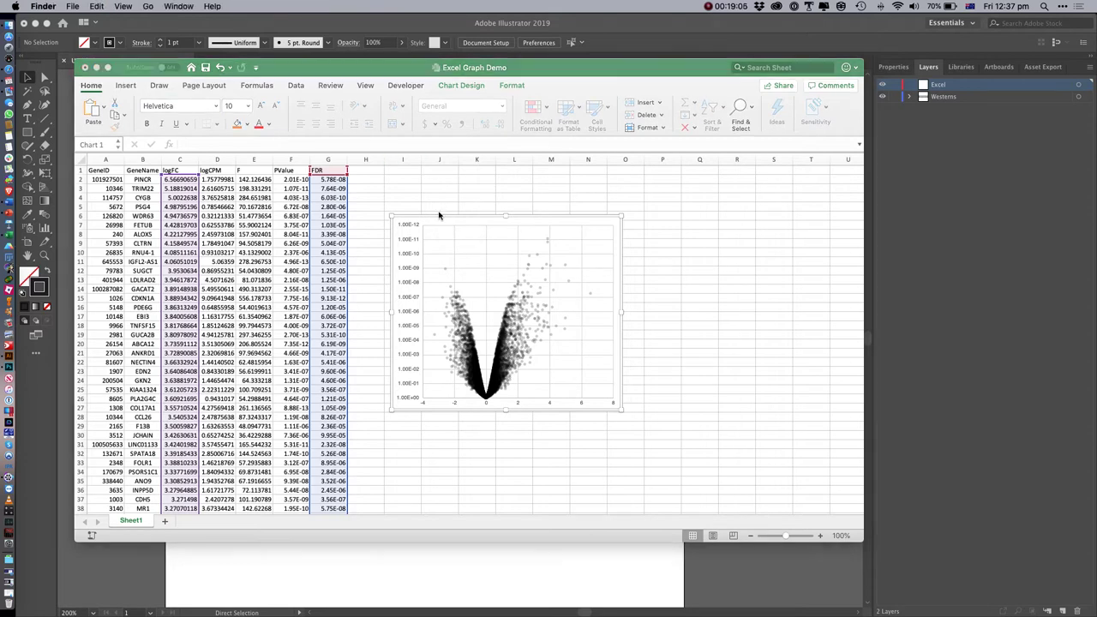
Switch back to Illustrator and paste the Helvetica version of the chart below the western blots
click(363, 572)
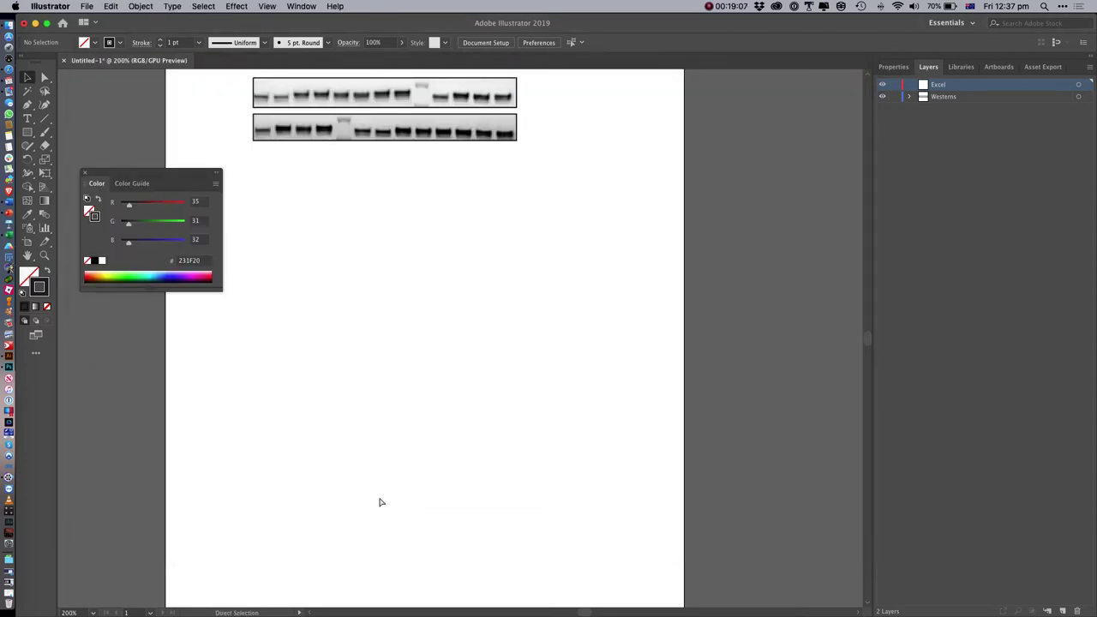
key(super+v)
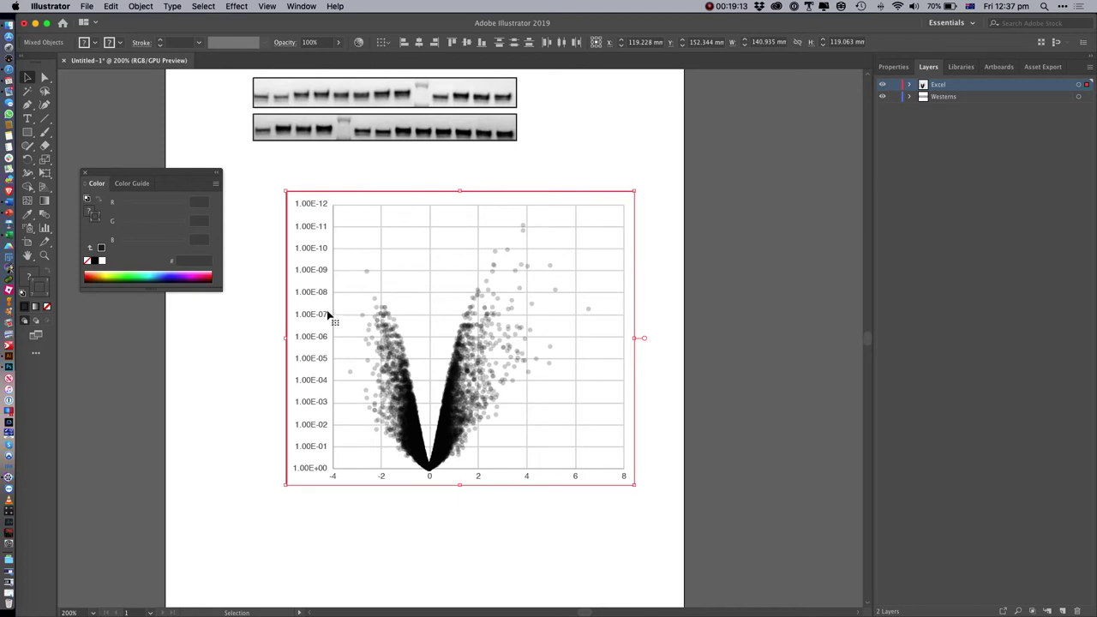
Examine the pasted chart's vertical axis labels and data points up close, and return to an overview of the page
key(super+equal)
key(super+equal)
key(super+equal)
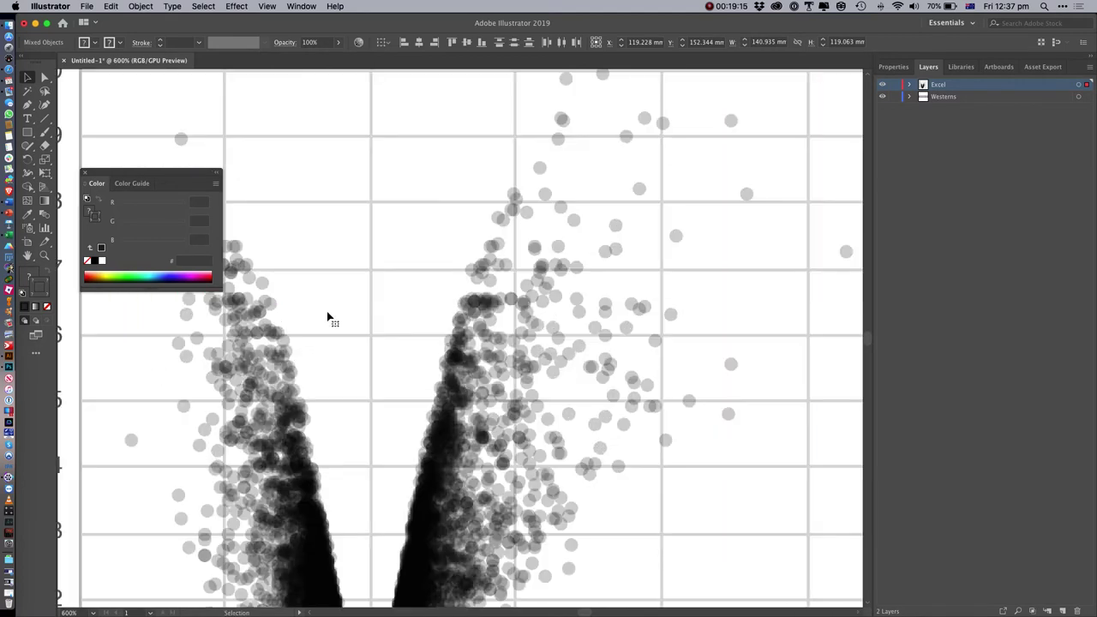
scroll(319, 312, left, 5)
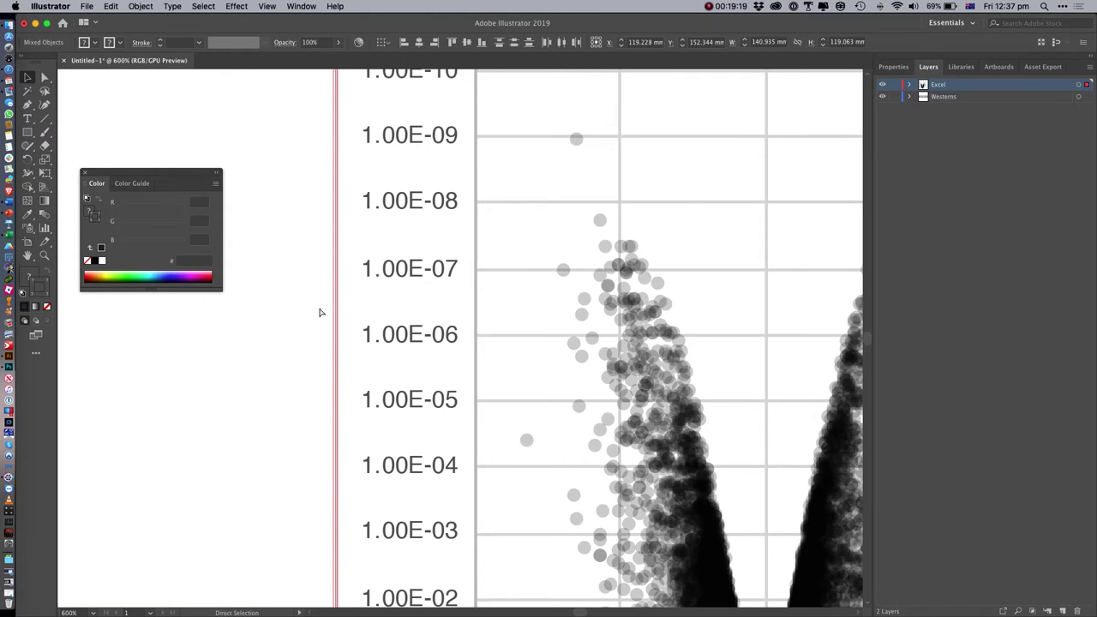
key(super+minus)
key(super+minus)
key(super+minus)
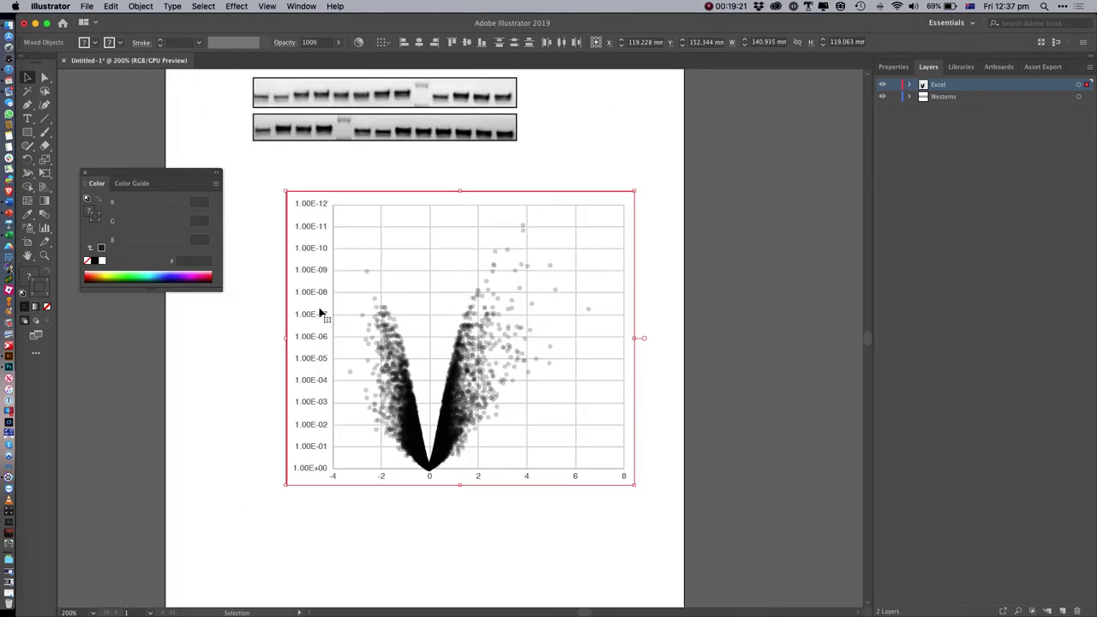
key(super+minus)
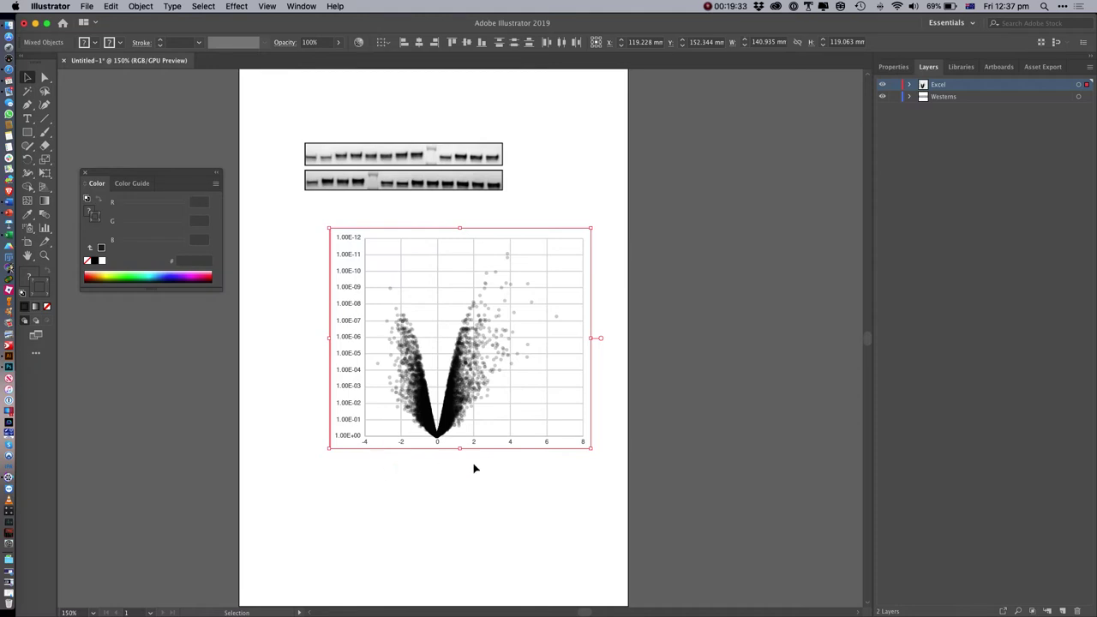
Release the clipping mask on the whole pasted chart and deselect it
click(600, 468)
drag(602, 478, 314, 228)
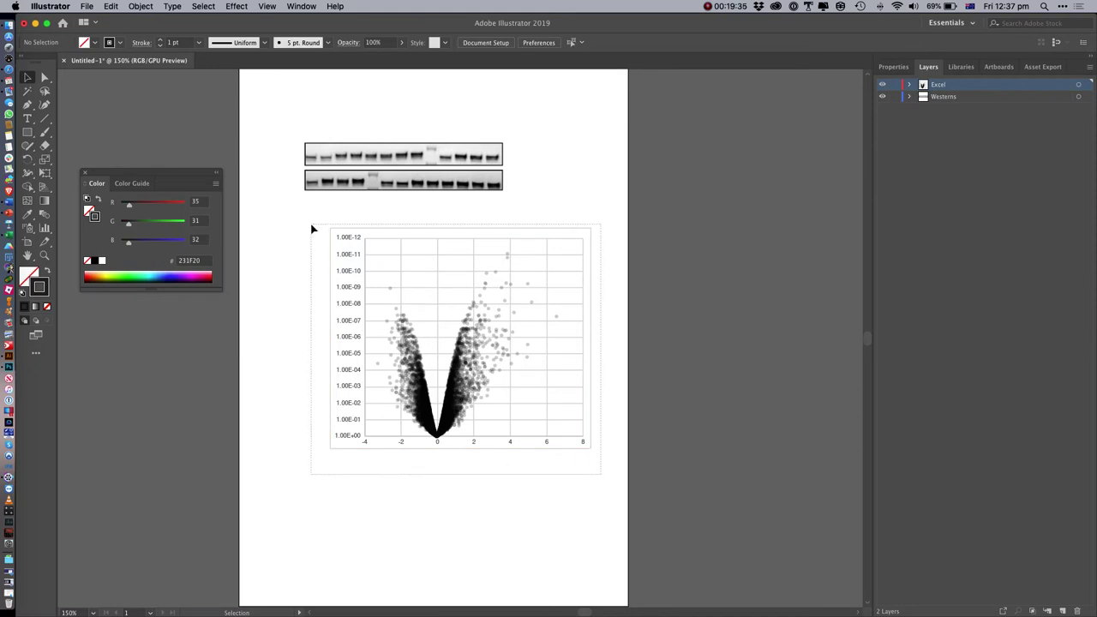
click(144, 7)
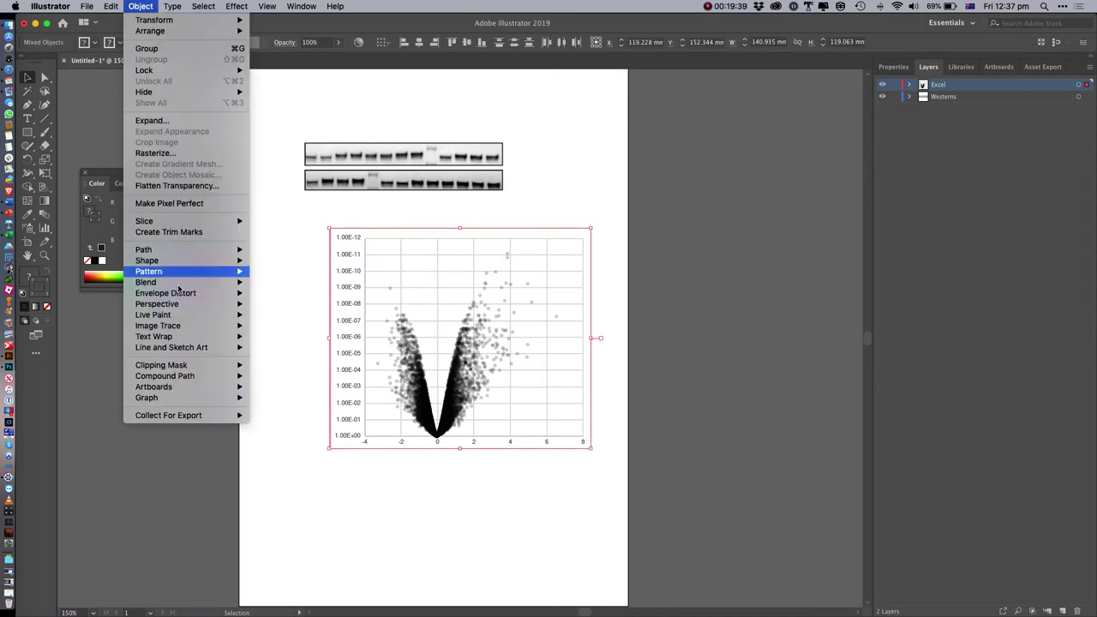
mouse_move(193, 365)
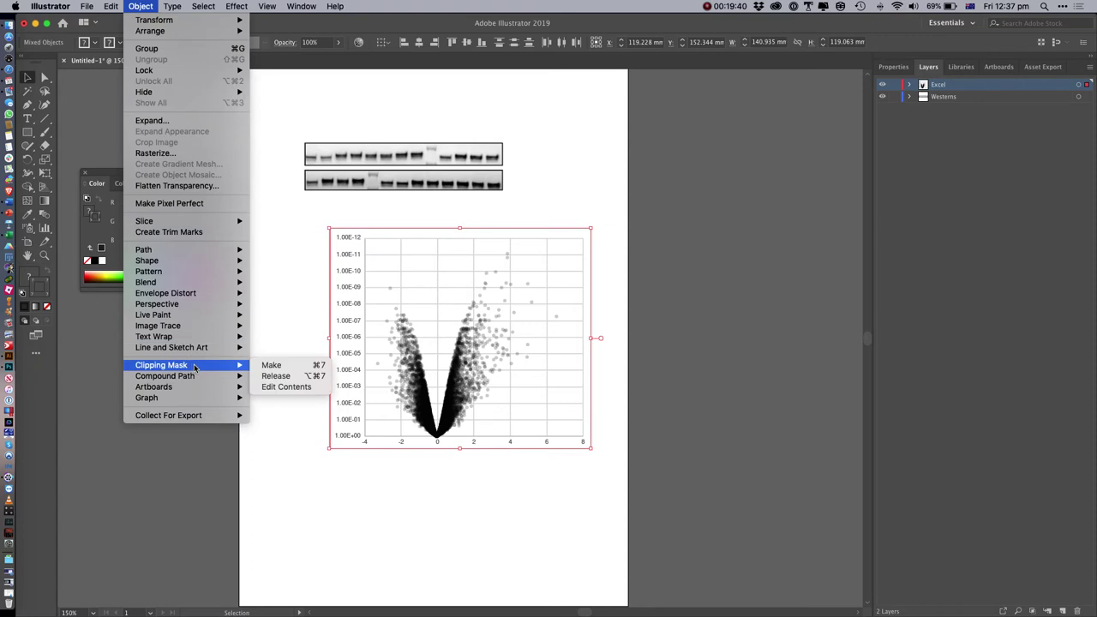
click(270, 381)
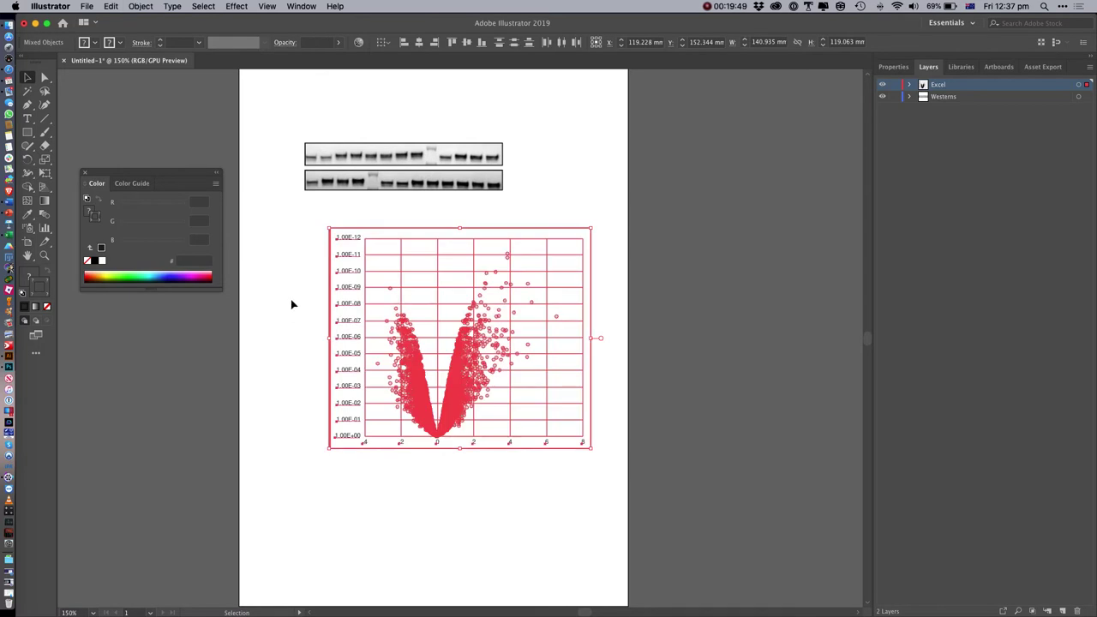
click(291, 303)
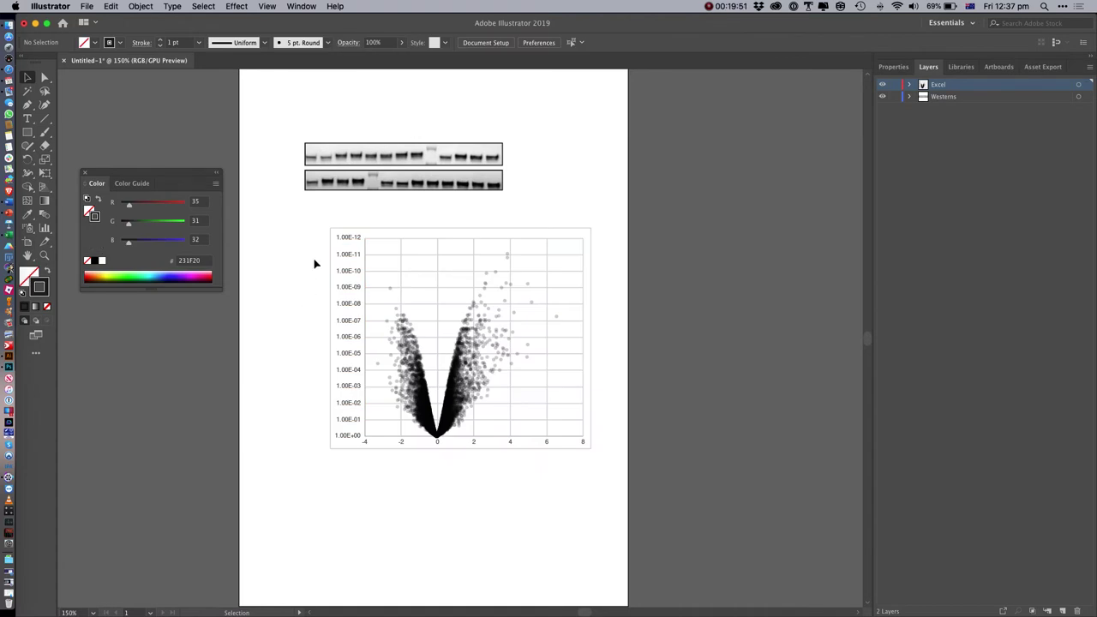
Delete the chart's grey outer border and the leftover invisible frames around the plot
click(351, 230)
shift+click(351, 228)
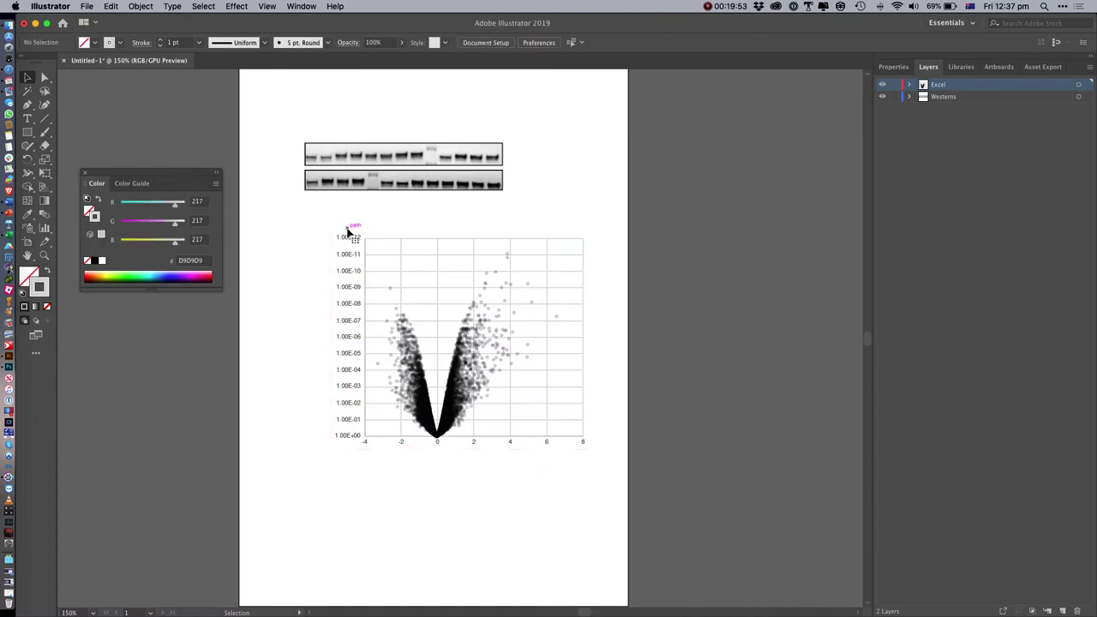
click(373, 229)
shift+click(373, 232)
click(372, 232)
shift+click(377, 230)
drag(372, 219, 411, 238)
shift+click(411, 239)
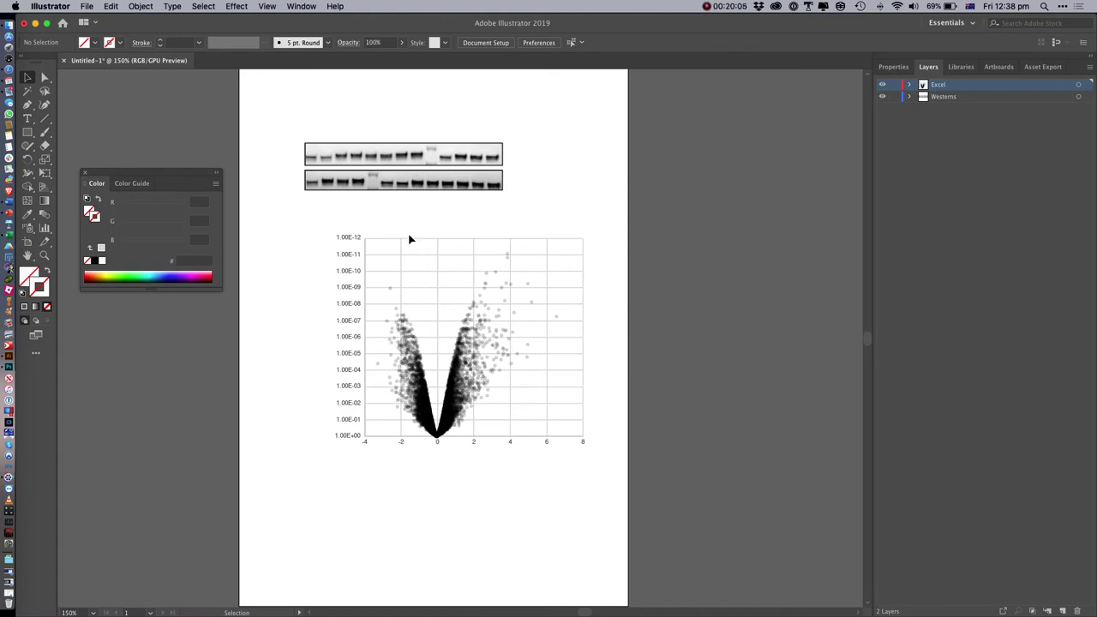
Set the font size of all the vertical axis labels to 12 pt
drag(326, 236, 362, 465)
click(361, 464)
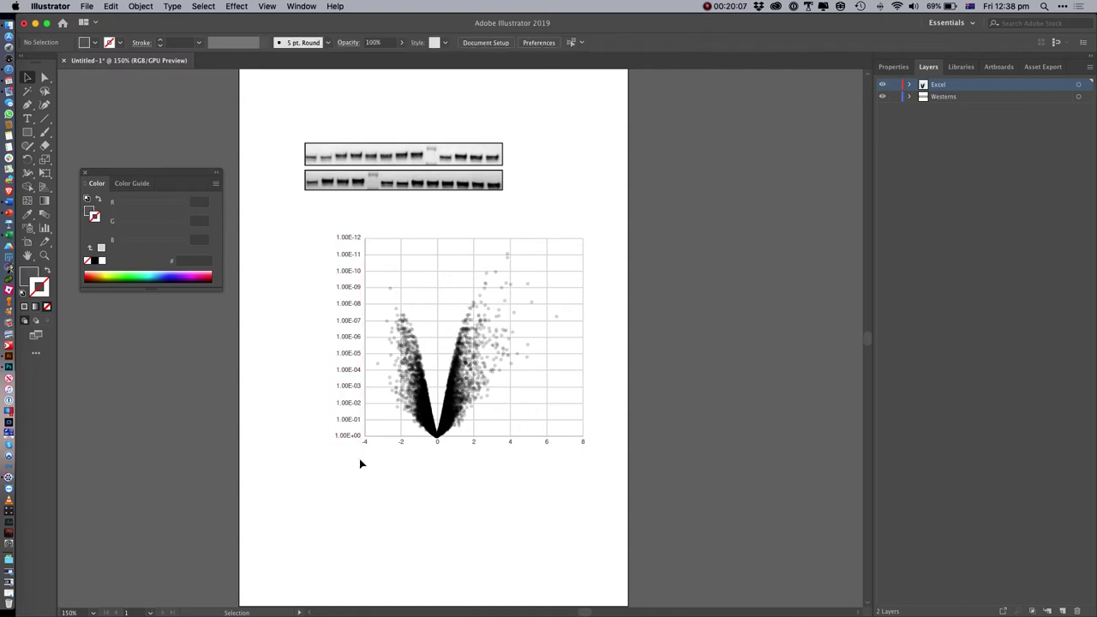
drag(327, 230, 346, 463)
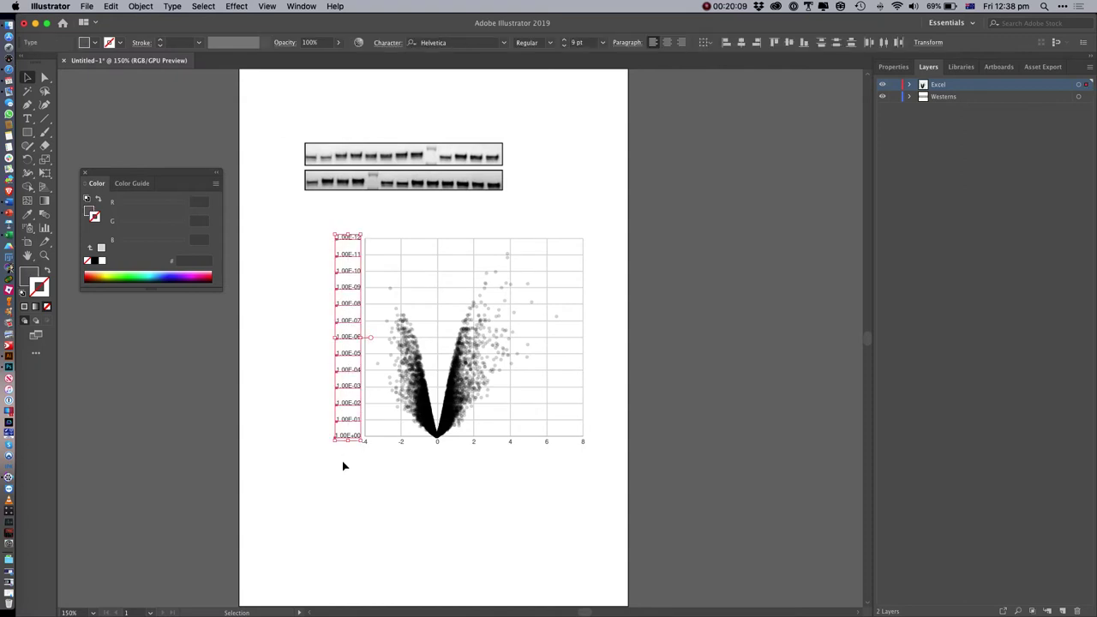
click(564, 40)
click(564, 41)
click(564, 40)
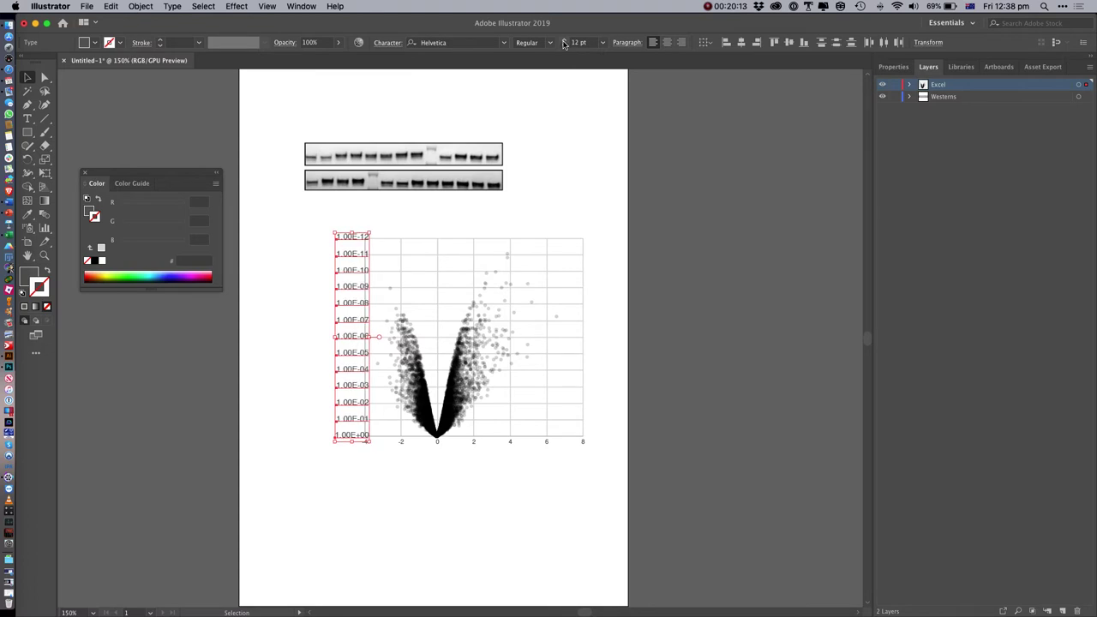
Nudge the vertical axis labels left until they clear the axis line
key(Left)
key(Left)
key(Left)
key(Left)
key(Left)
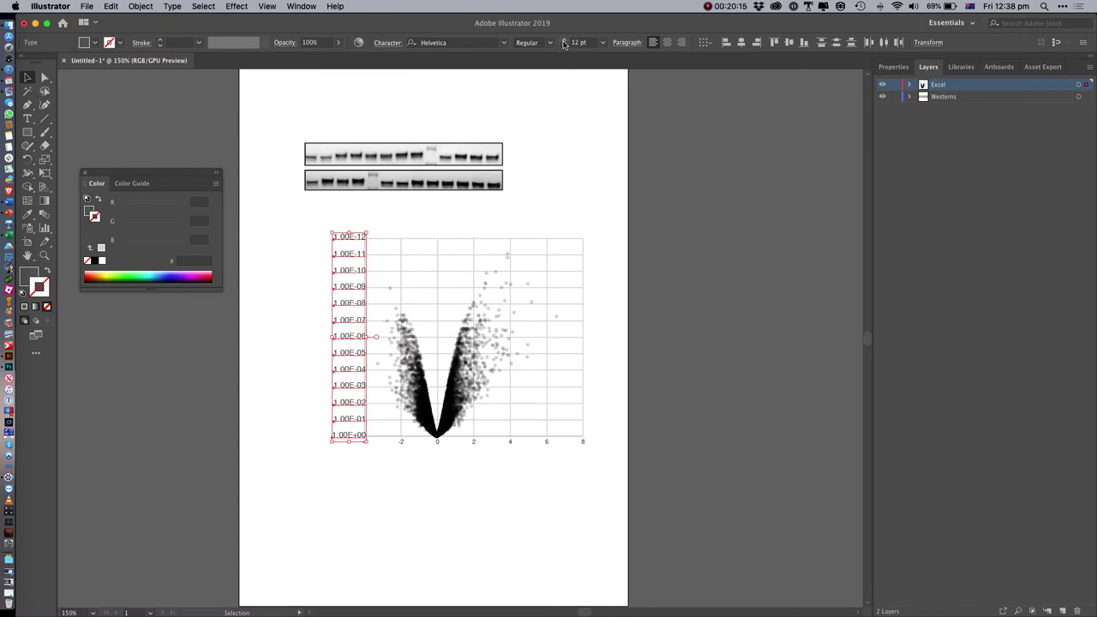
key(Left)
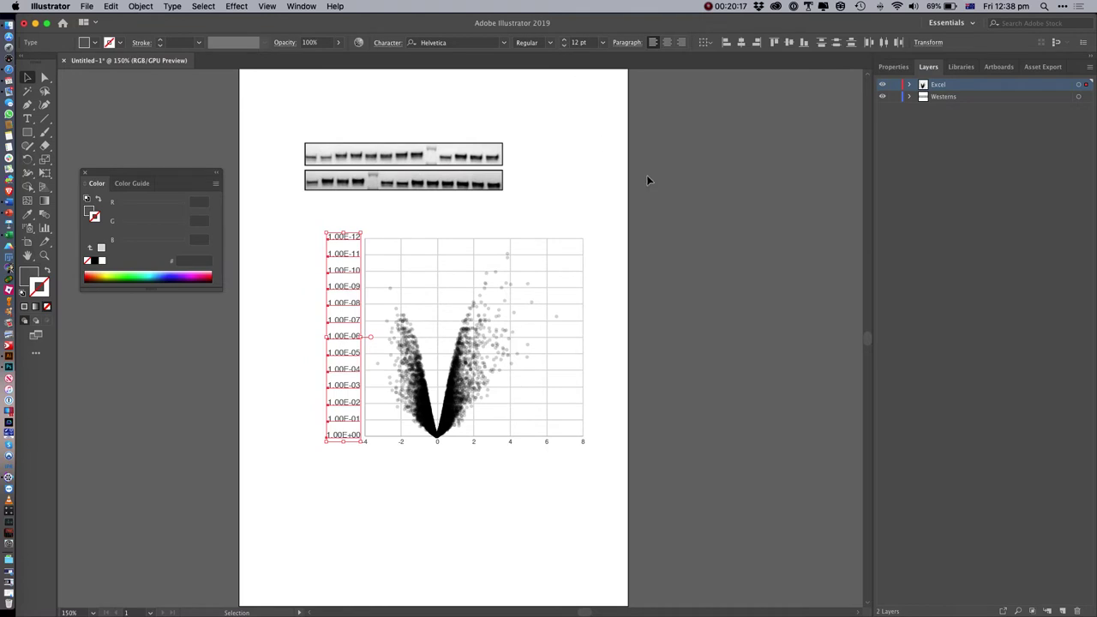
Set the font size of all the horizontal axis labels to 18 pt
click(598, 463)
drag(598, 463, 360, 444)
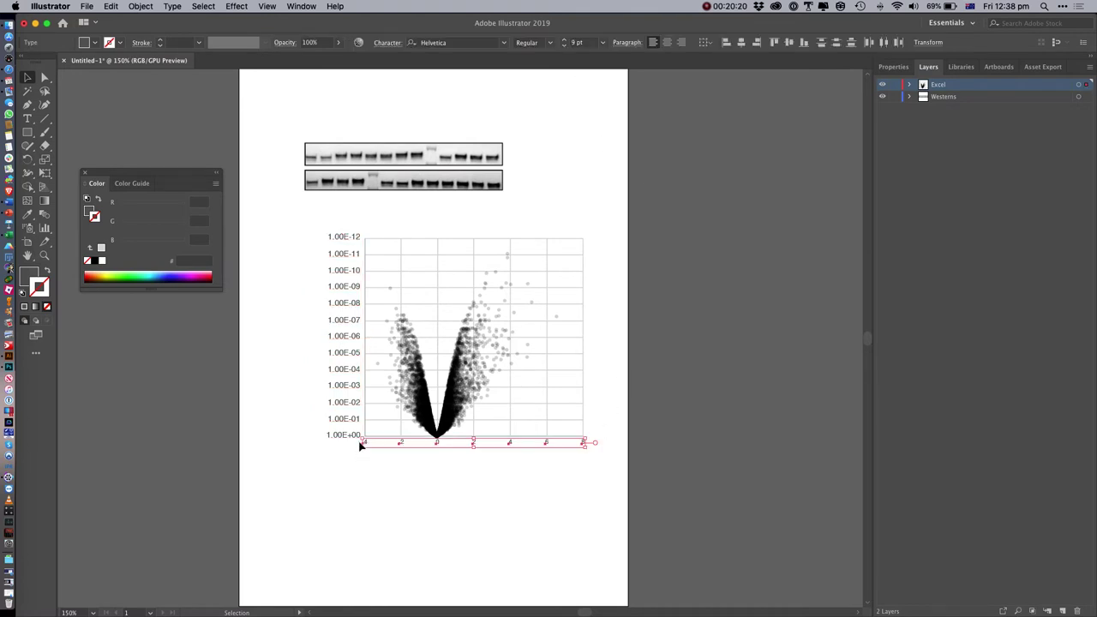
click(563, 40)
click(563, 41)
click(563, 40)
click(564, 41)
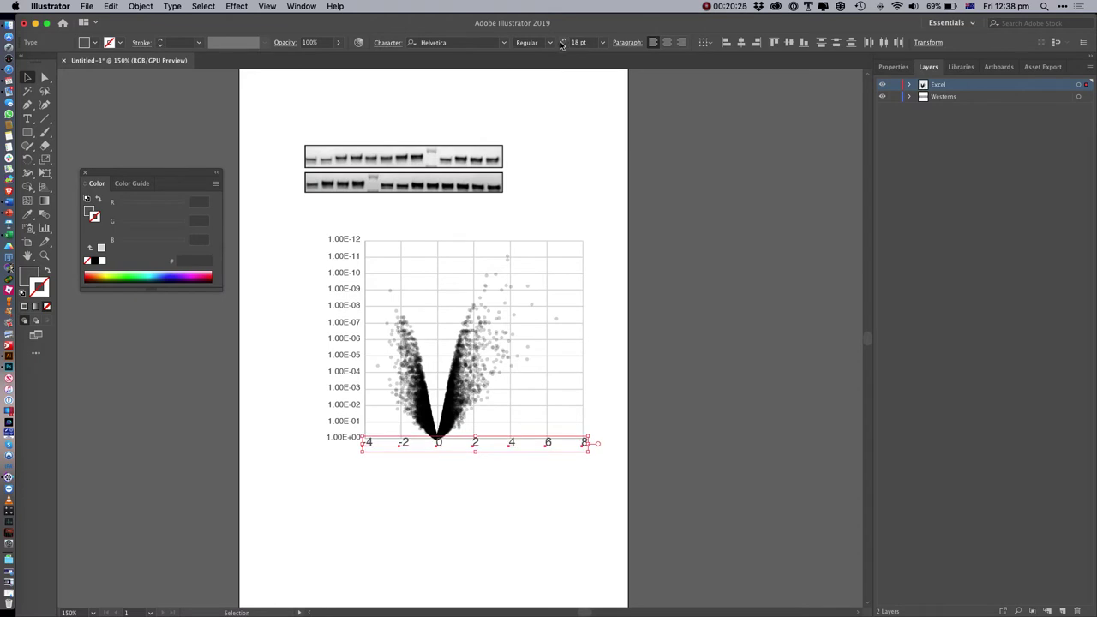
Nudge the horizontal axis labels down and slightly left to sit below the axis under their positions
key(Down)
key(Left)
key(Down)
key(Down)
key(Left)
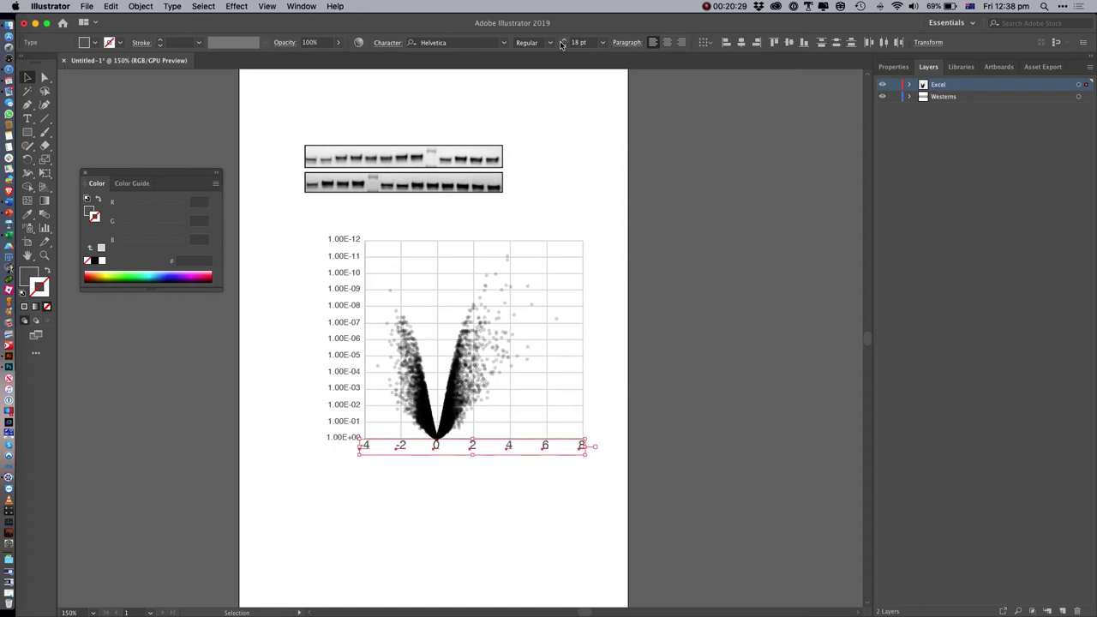
Delete the grey gridlines from the plot, keeping the two axis lines
drag(602, 227, 571, 263)
click(571, 263)
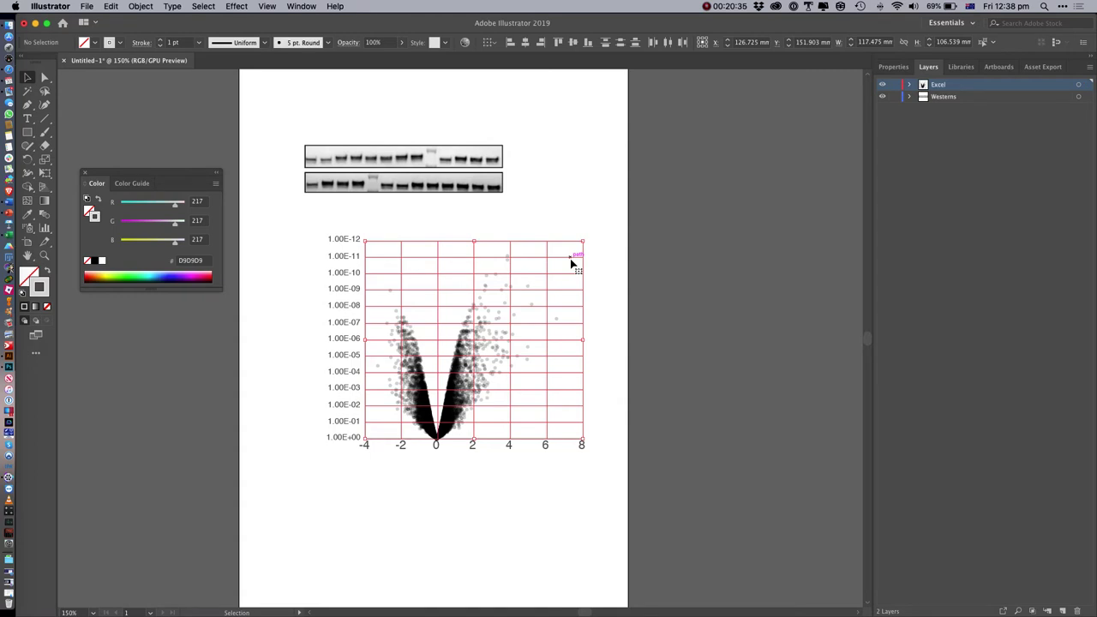
key(Delete)
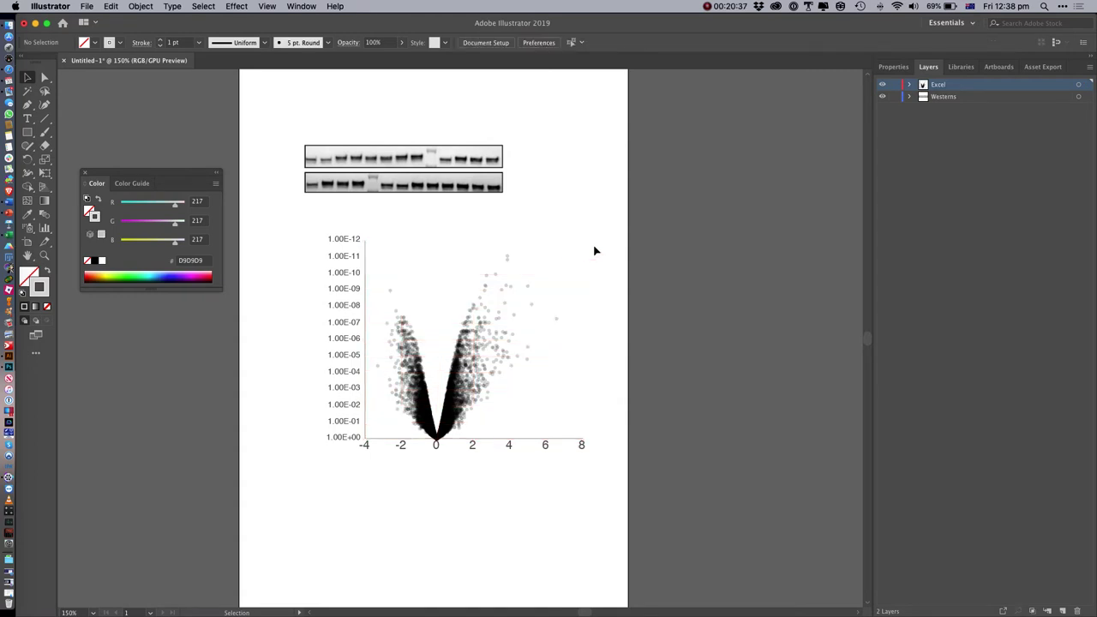
drag(595, 222, 371, 445)
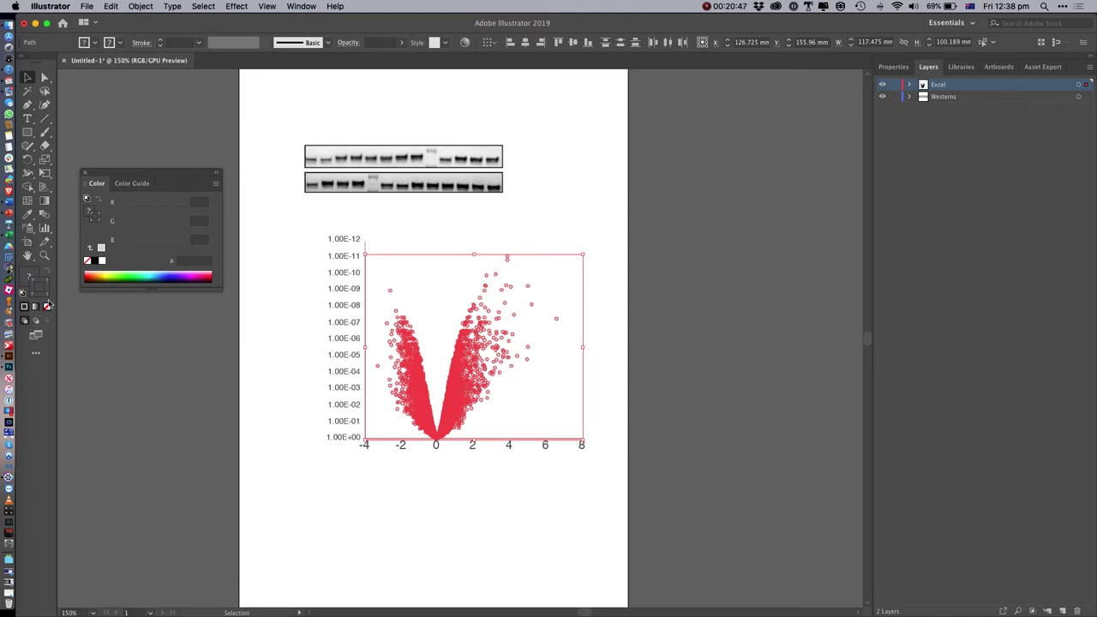
click(409, 240)
drag(396, 237, 414, 283)
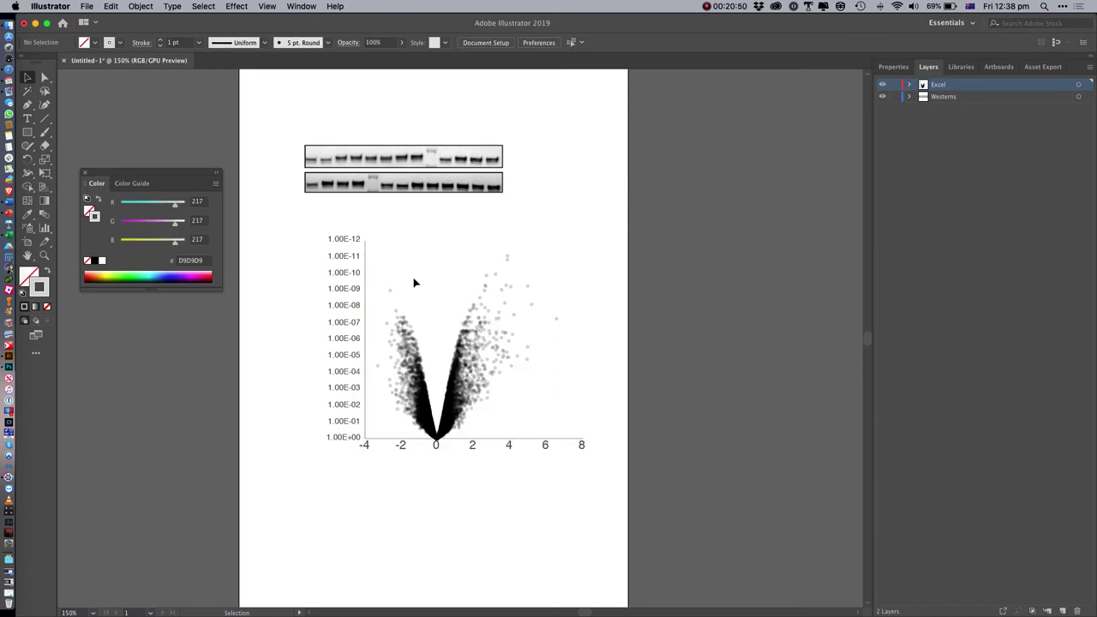
Fill the lower of the two topmost data points near 1.00E-11 with red and deselect it
click(508, 258)
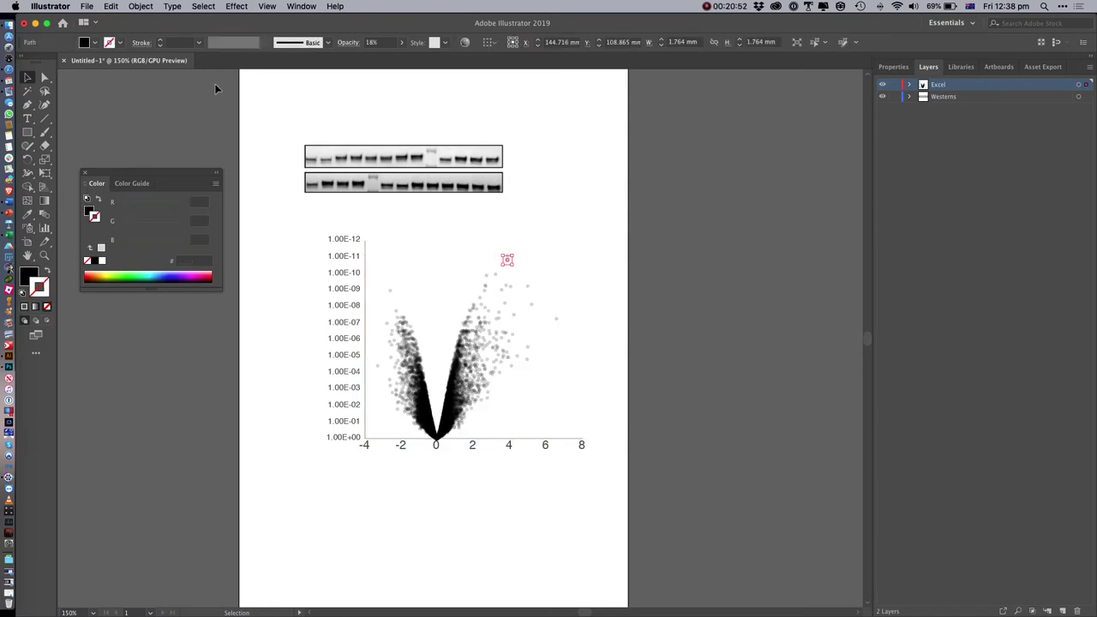
click(95, 43)
click(54, 62)
click(572, 233)
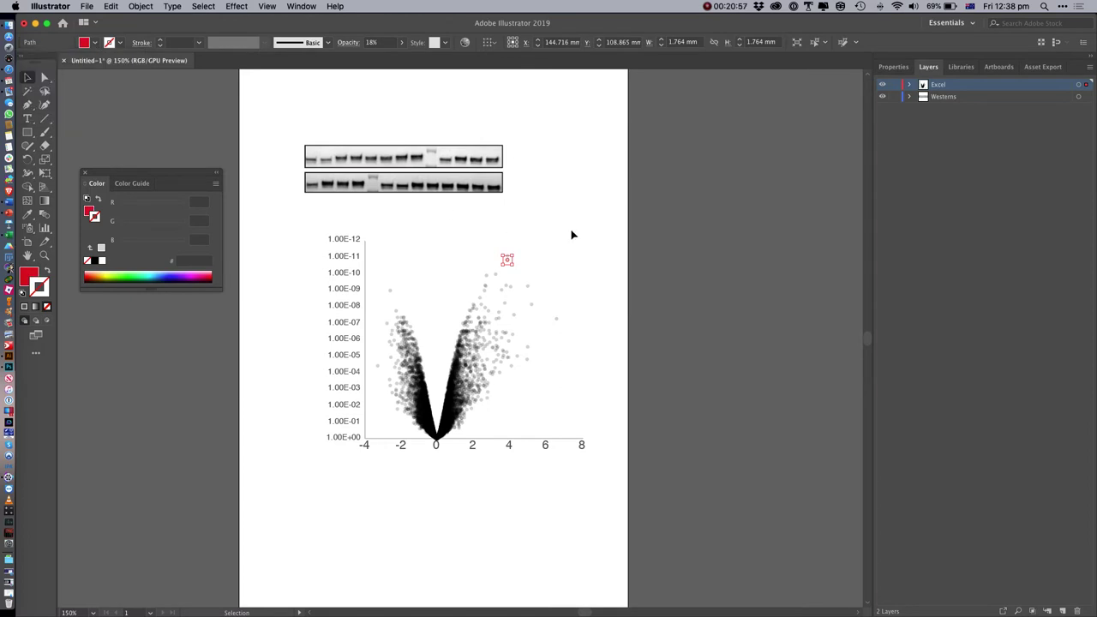
click(573, 233)
Select the cluster of data points on the plot's upper right arm, between 1.00E-11 and 1.00E-07, and fill them with magenta
key(super+equal)
key(super+equal)
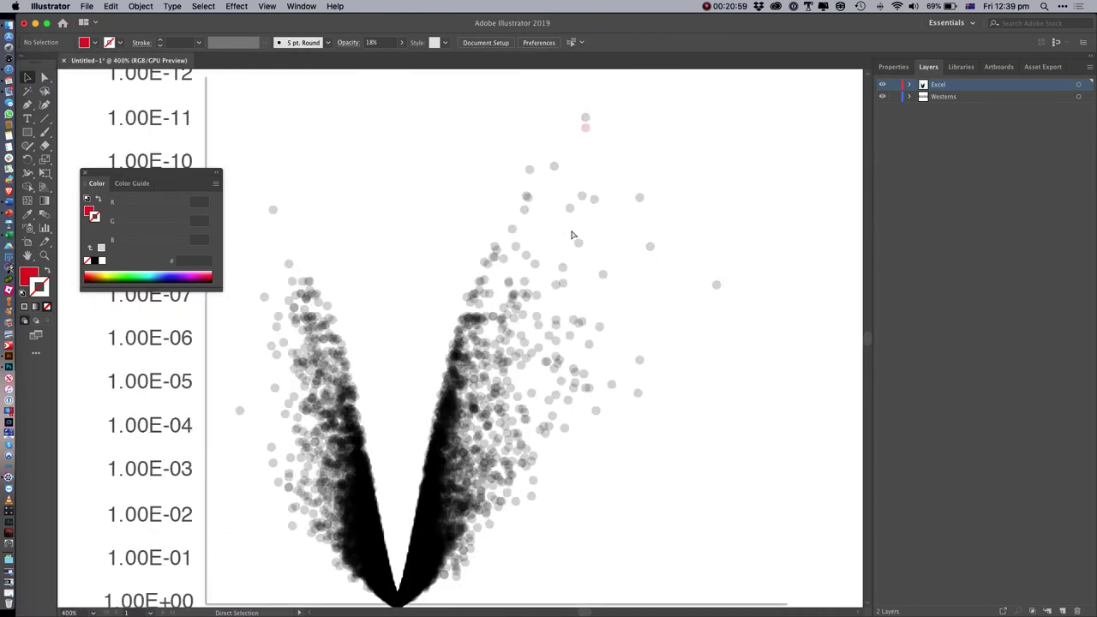
drag(493, 131, 629, 296)
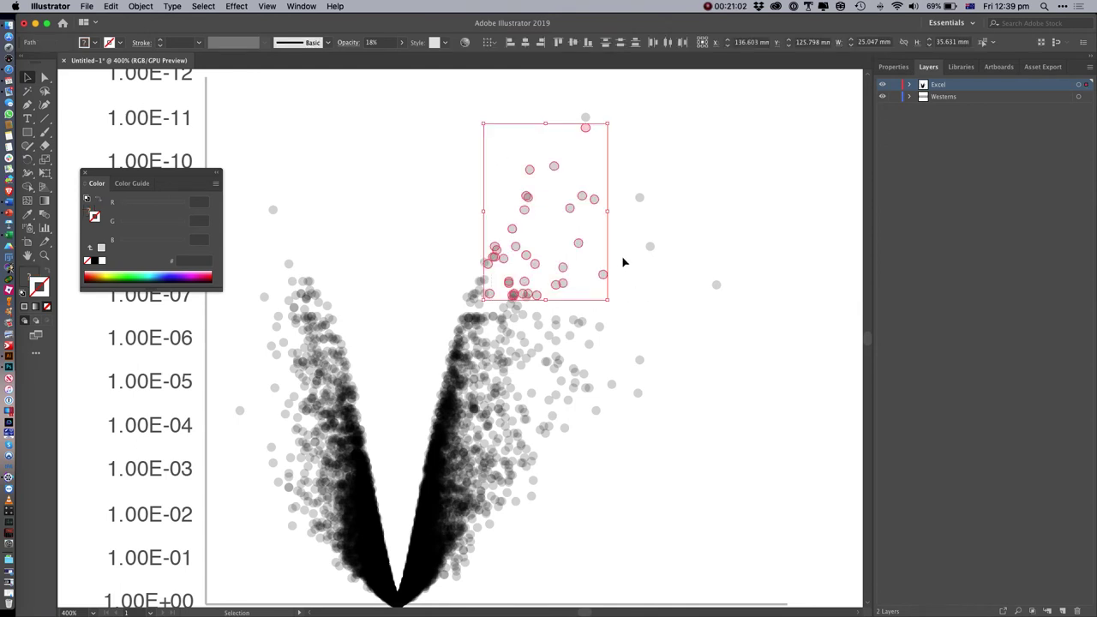
click(94, 42)
click(86, 61)
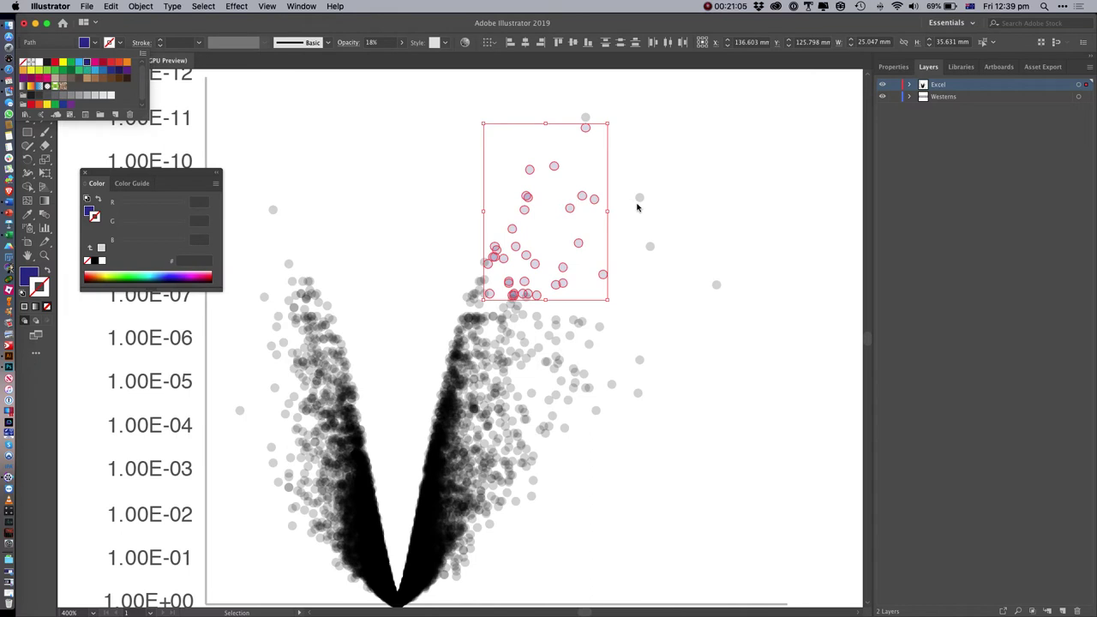
click(98, 64)
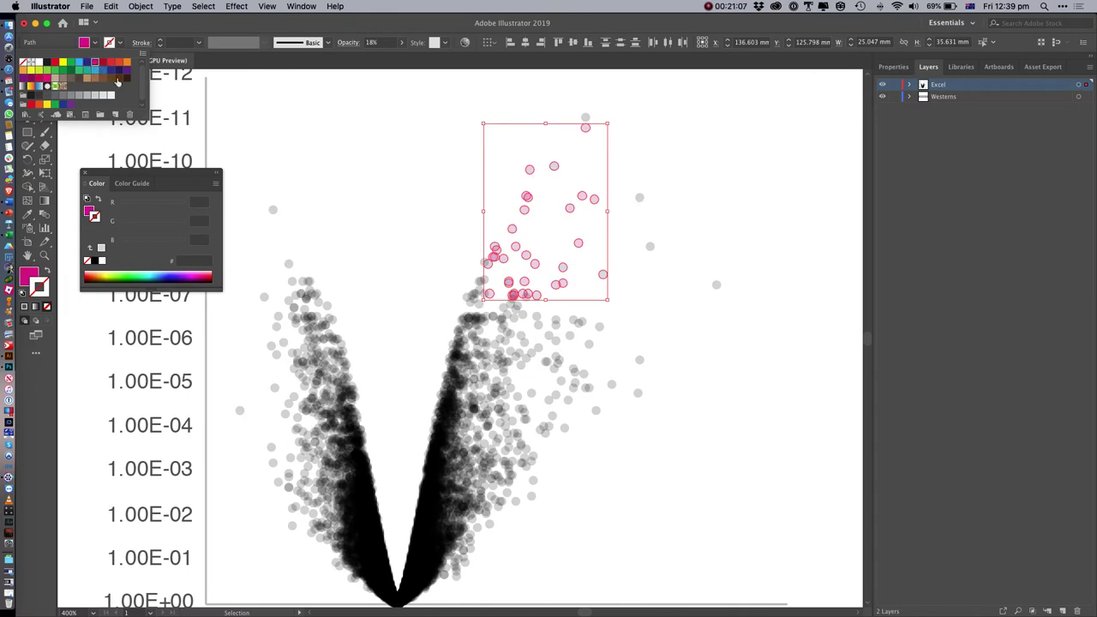
Deselect the magenta points and enlarge the topmost data point near 1.00E-11 to about 5.1 mm across
click(719, 203)
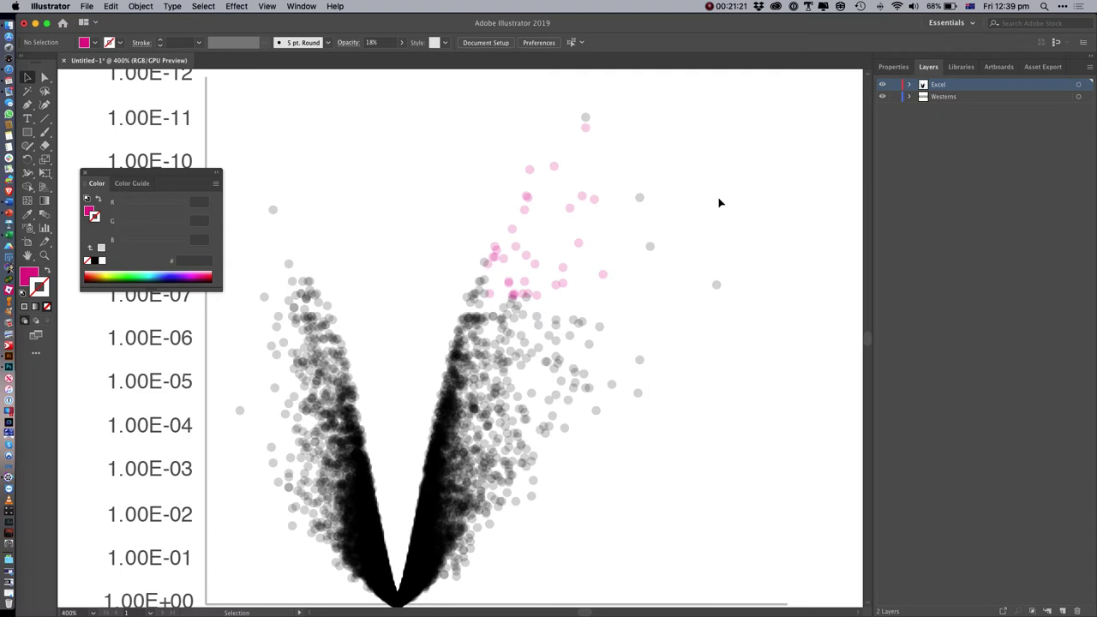
click(587, 120)
mouse_move(591, 119)
mouse_down()
mouse_move(617, 156)
mouse_move(590, 115)
mouse_up()
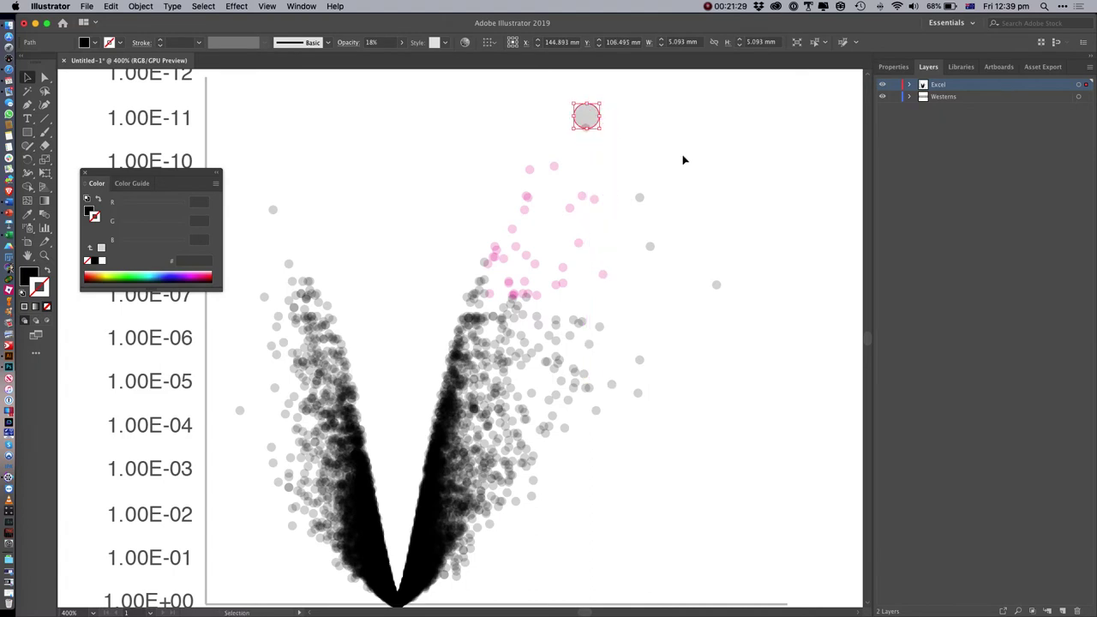
click(683, 160)
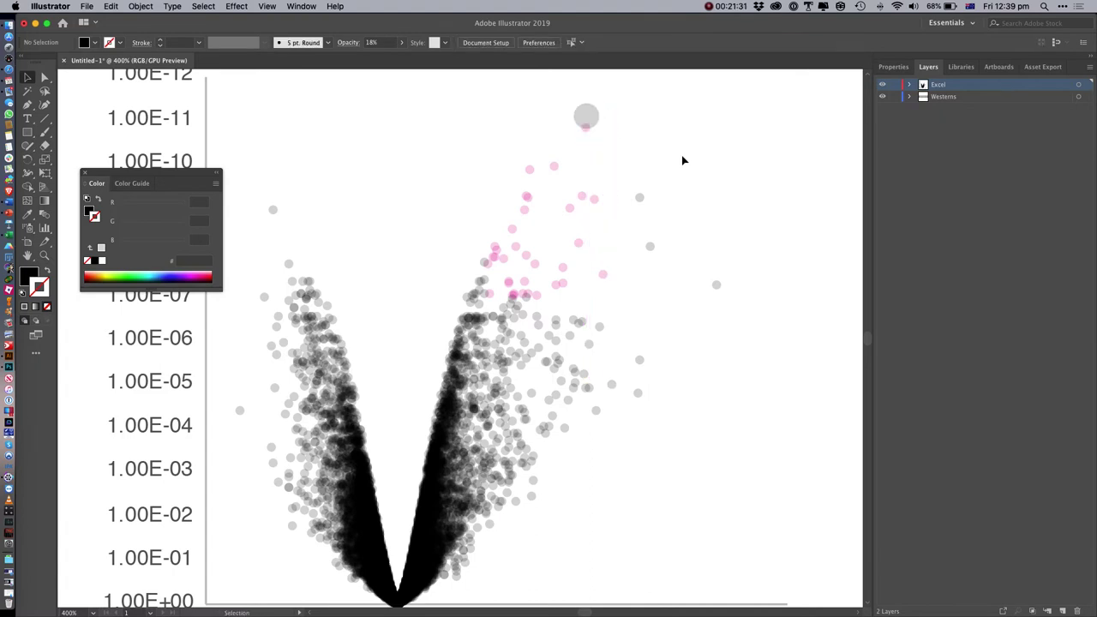
key(super+minus)
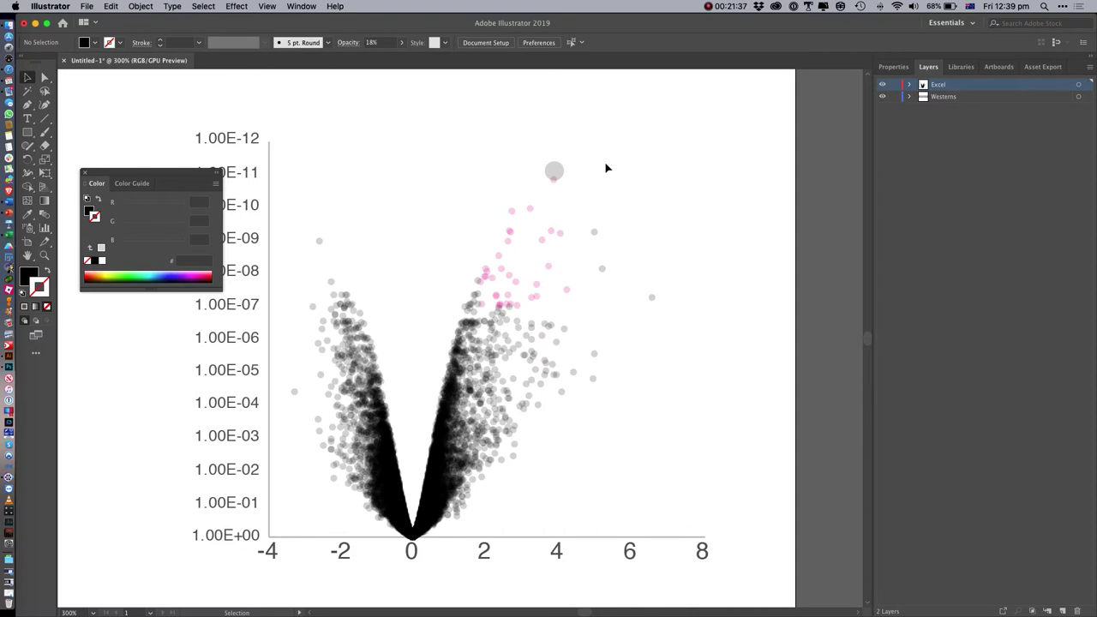
Undo the enlargement of the topmost data point near 1.00E-11 and deselect it
click(558, 175)
key(Delete)
click(559, 174)
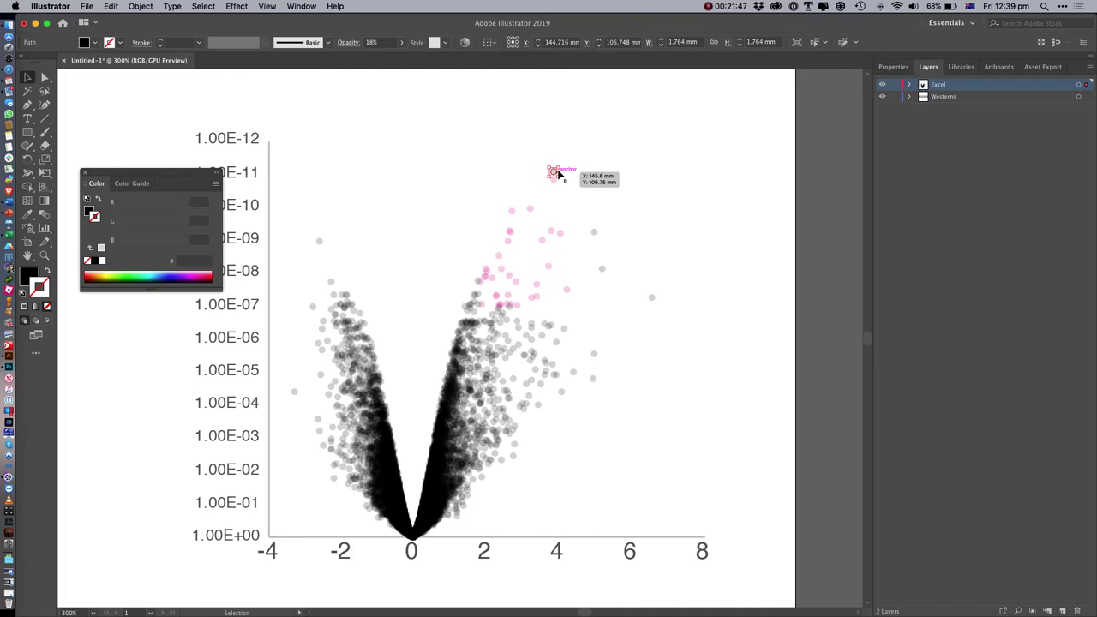
click(470, 163)
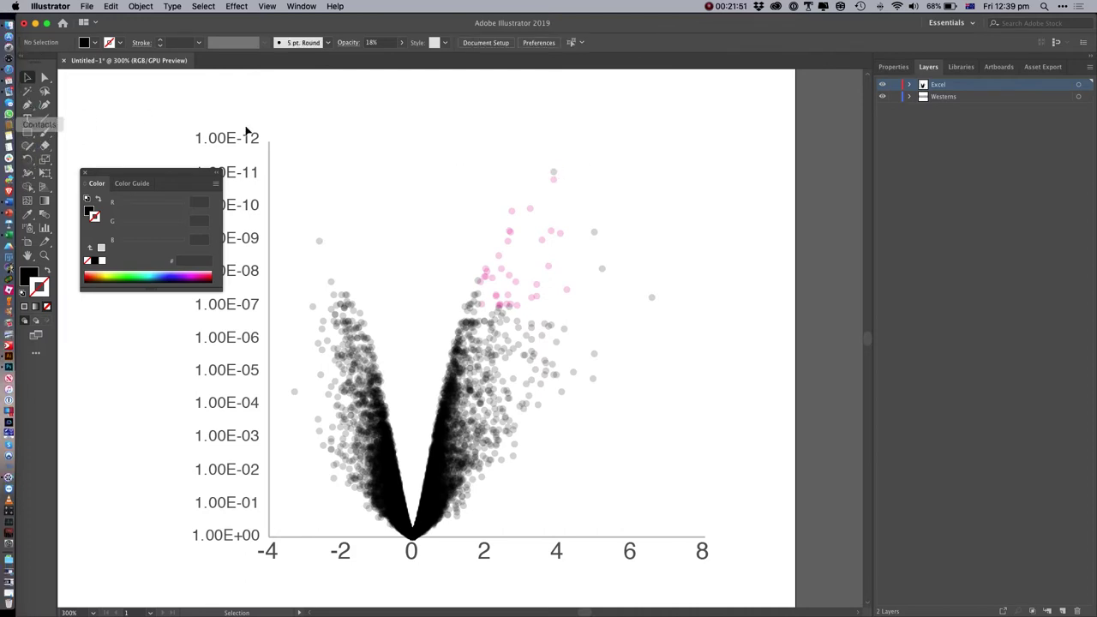
Select the data points on the plot's right arm from about 1.00E-09 to 1.00E-01 and fill them with red
drag(458, 216, 644, 503)
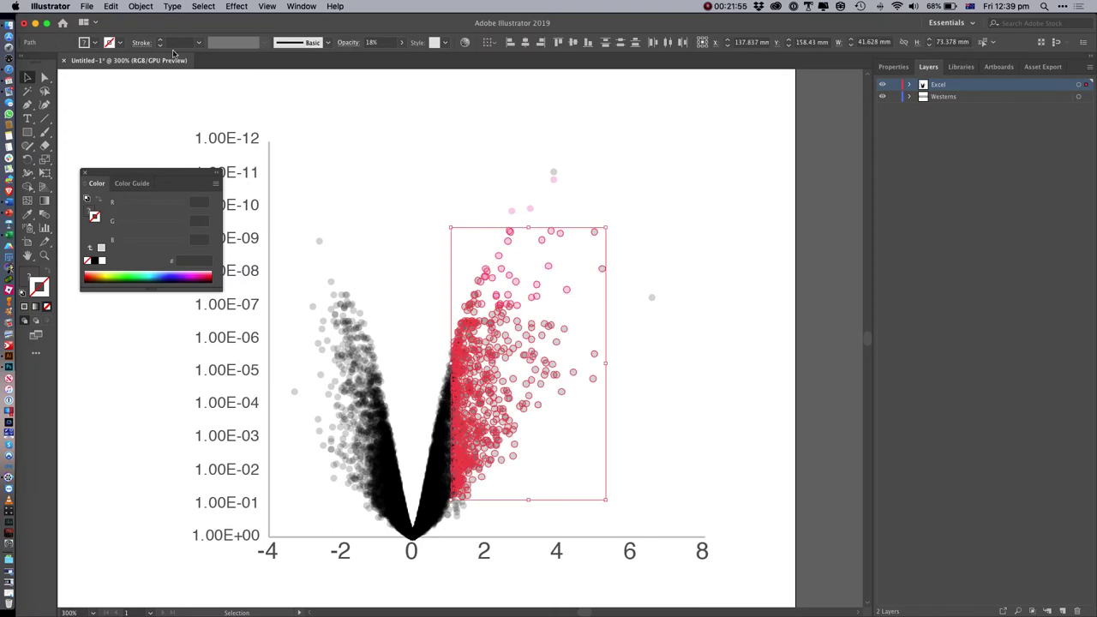
click(85, 43)
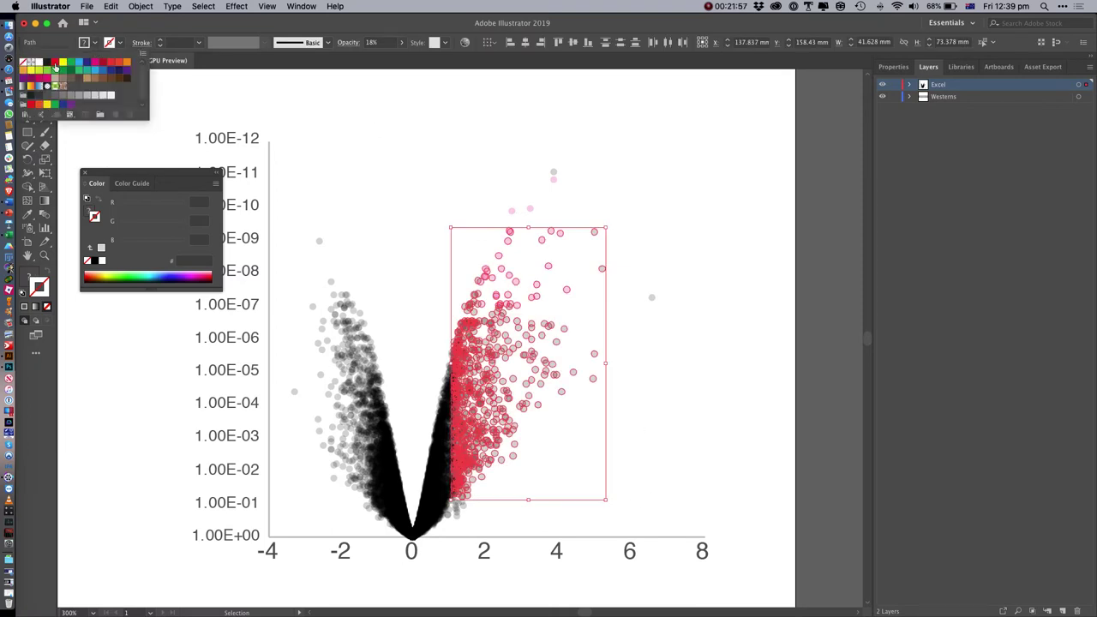
click(325, 152)
Select the outer data points on the plot's left arm, fill them with dark blue, and deselect them
drag(285, 198, 381, 518)
click(99, 47)
click(88, 65)
click(416, 177)
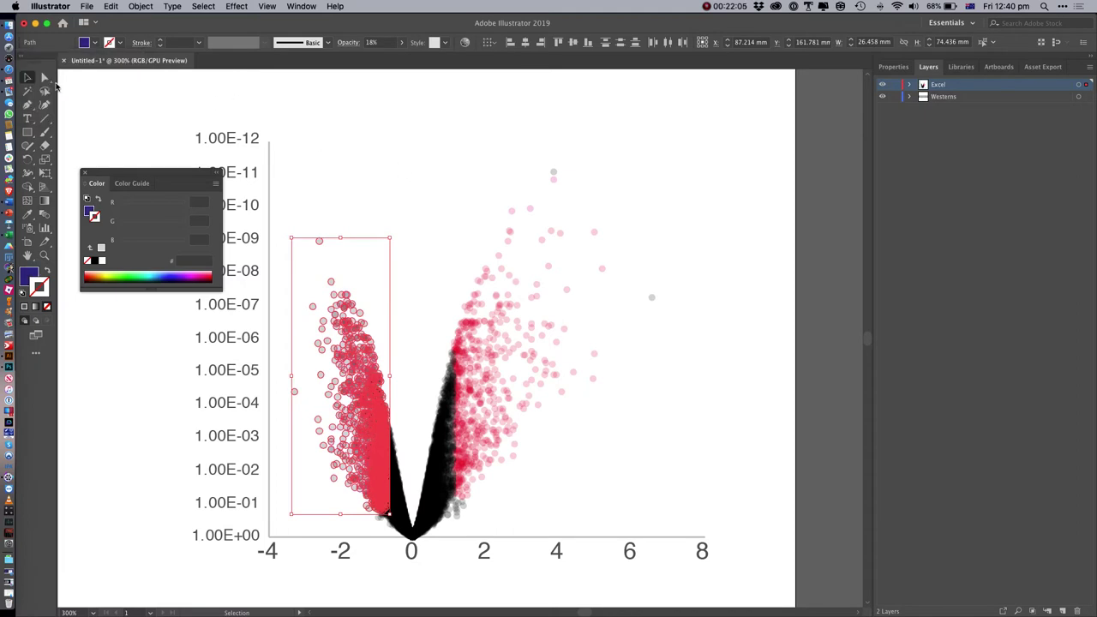
click(144, 121)
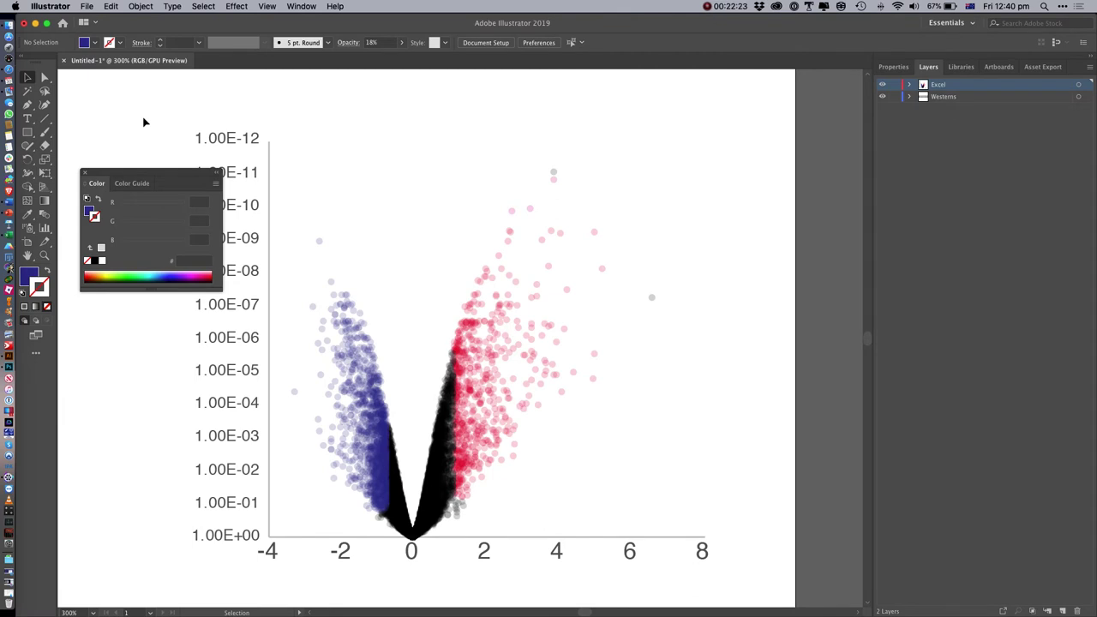
Scale the whole volcano plot down proportionally to about 90.7 mm wide by 77 mm high, and deselect it
key(super+minus)
key(super+minus)
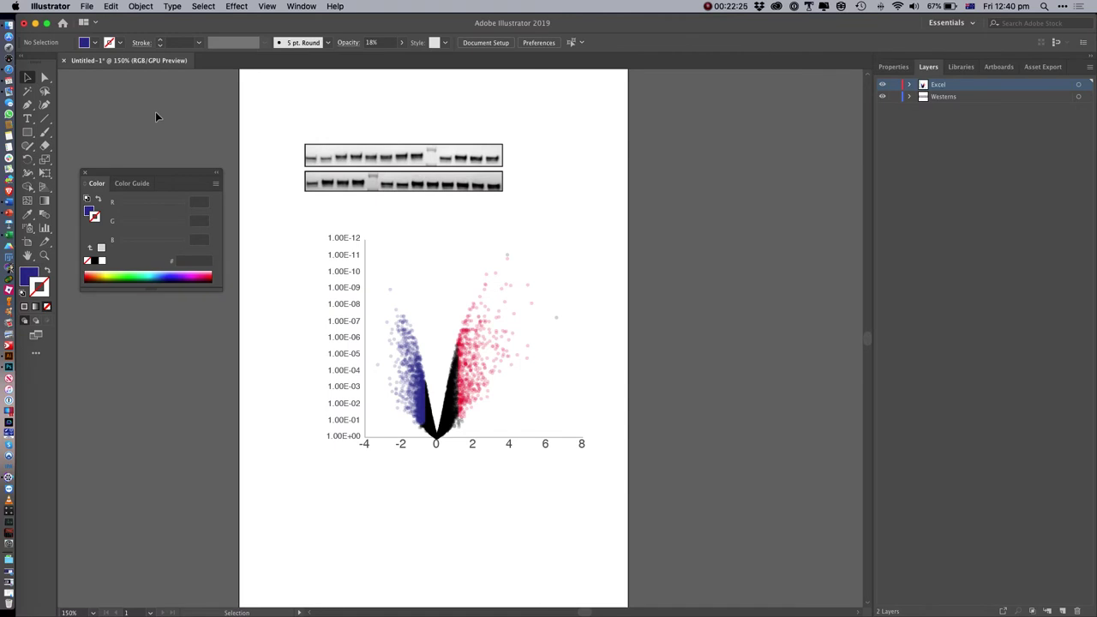
drag(347, 295, 498, 387)
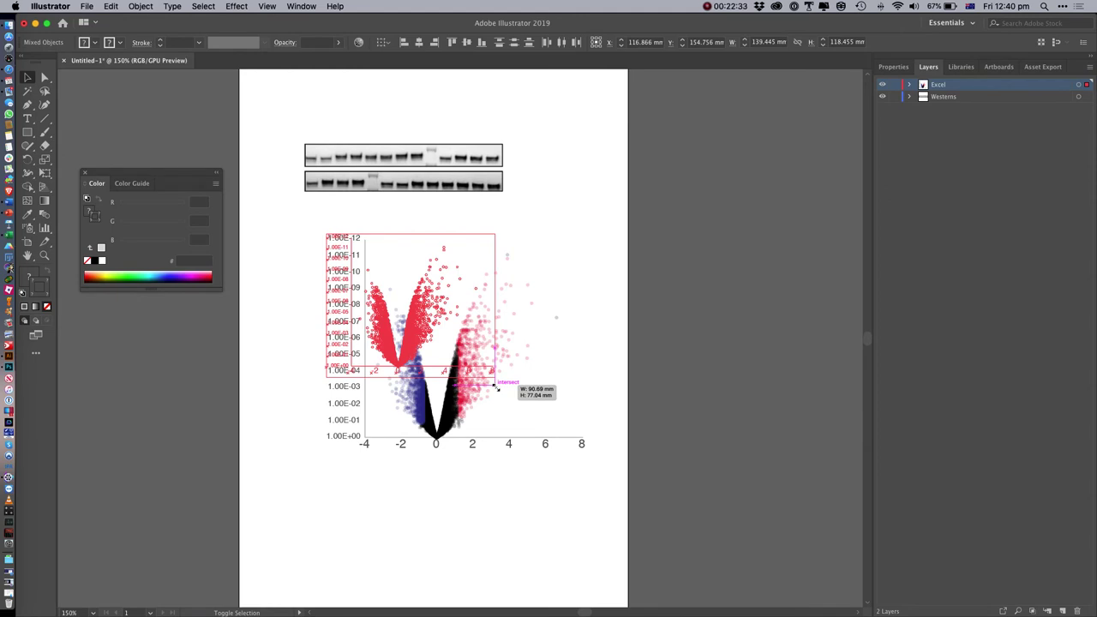
drag(497, 388, 496, 387)
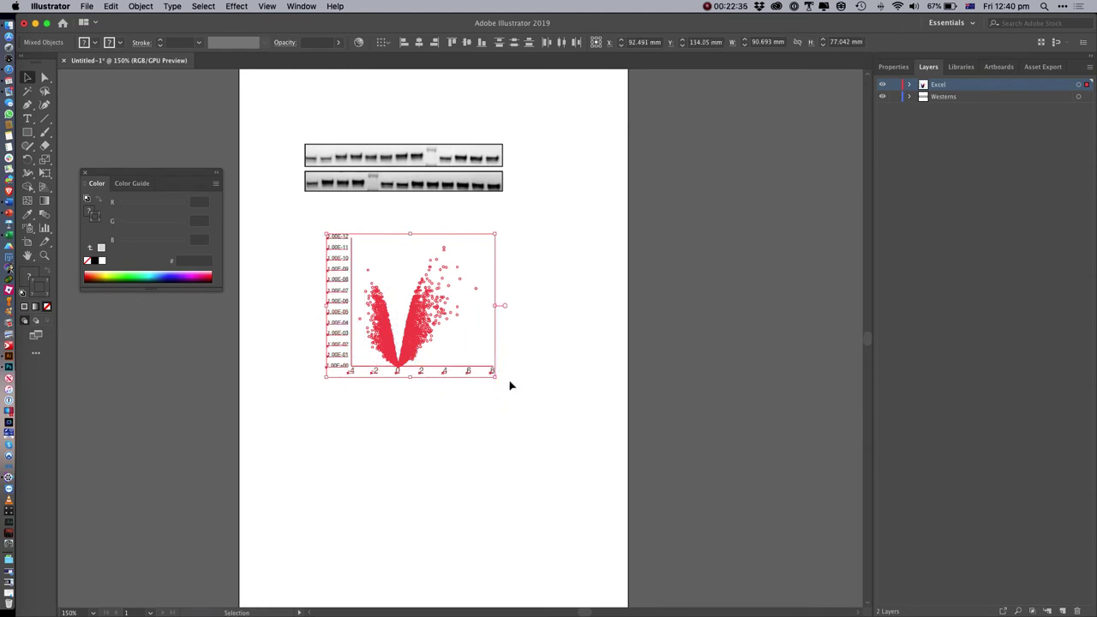
click(512, 404)
Set the vertical axis labels to 10 pt and nudge them left, clear of the axis line
drag(302, 234, 359, 360)
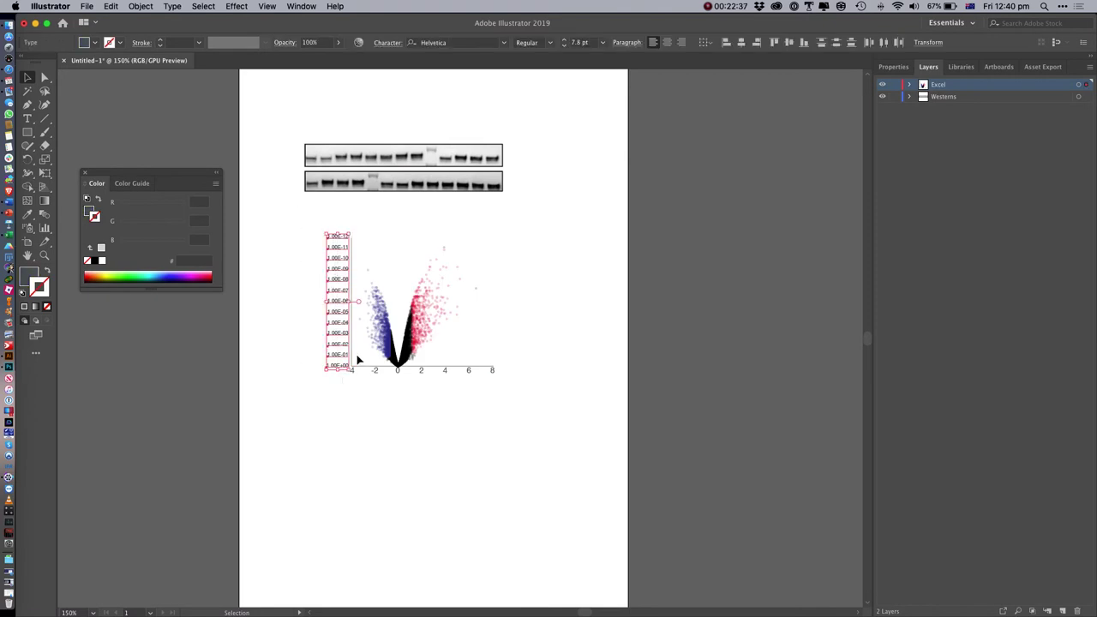
click(603, 42)
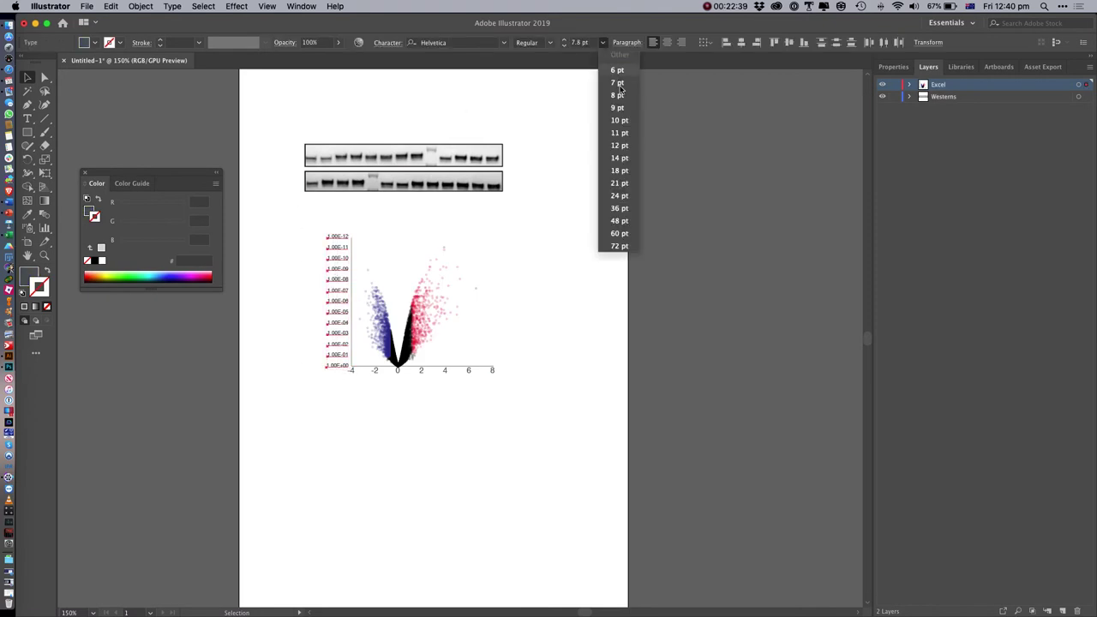
click(623, 129)
key(Left)
key(Left)
key(Left)
key(Left)
key(Left)
key(Left)
click(566, 346)
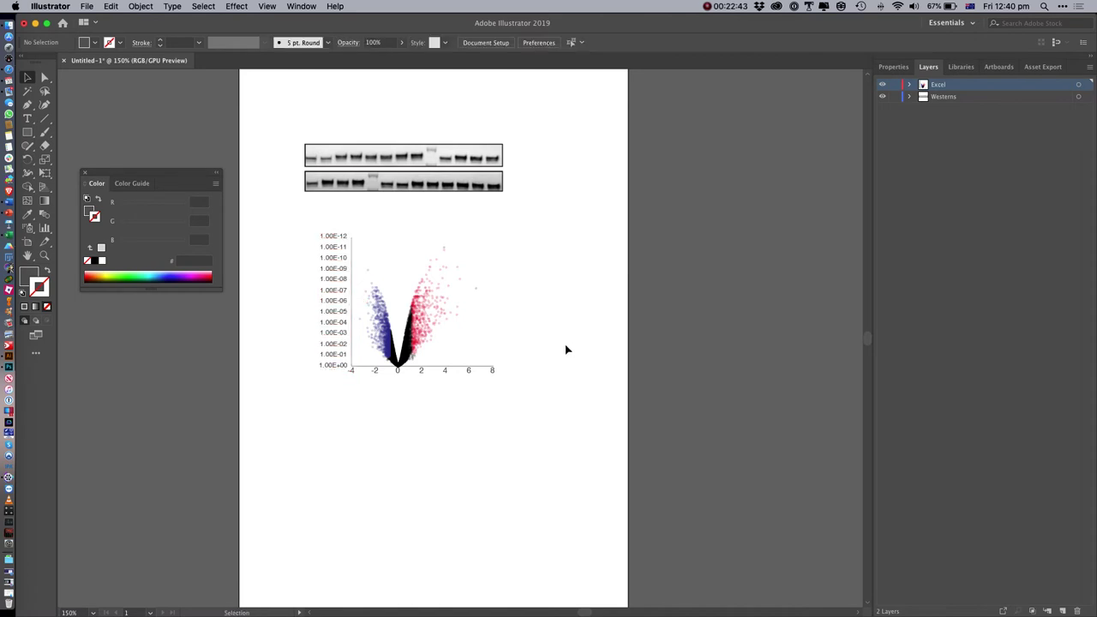
Draw a rectangle about 81.4 by 71.4 mm framing the plot area from the axes, and remove its fill
click(27, 132)
drag(352, 232, 504, 367)
click(95, 42)
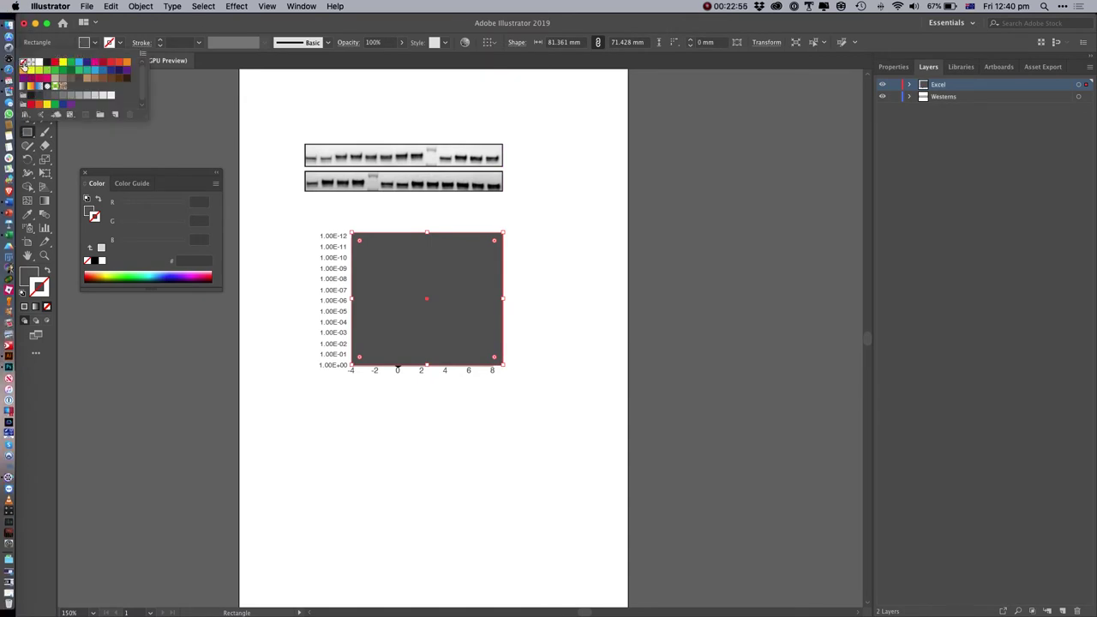
click(25, 63)
Give the frame rectangle a 0.75 pt black stroke and deselect it
click(159, 42)
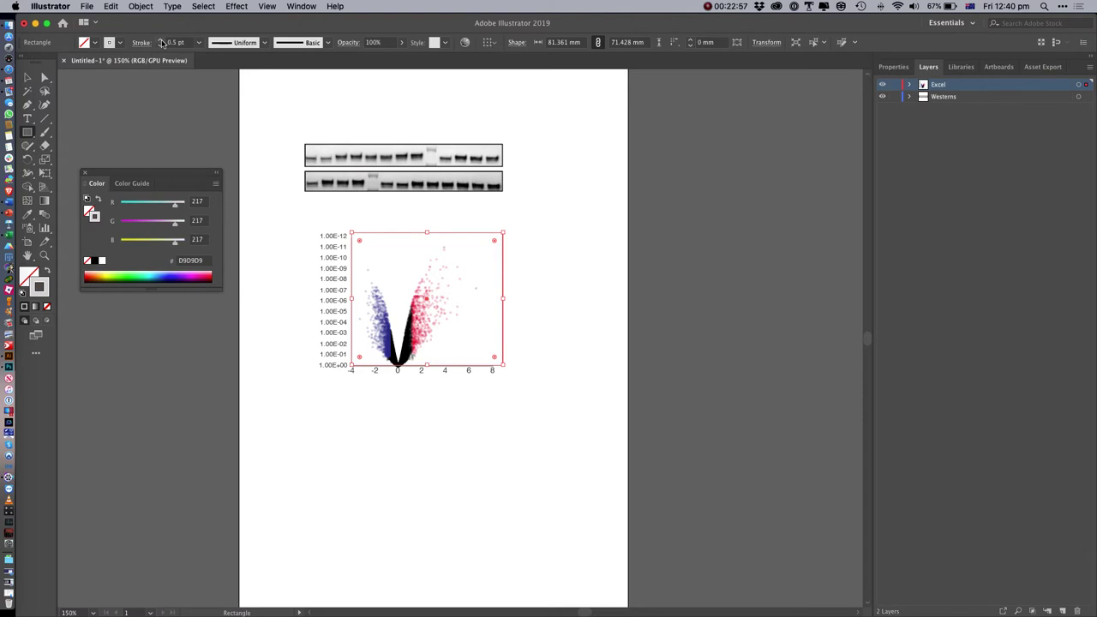
click(120, 43)
click(41, 65)
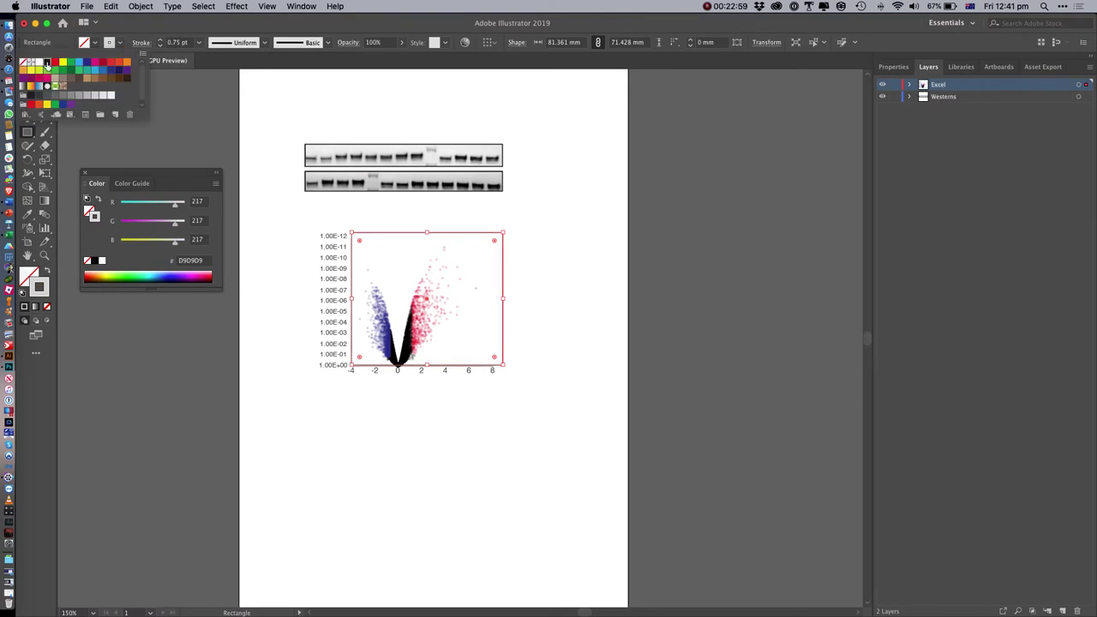
click(238, 109)
click(235, 114)
click(214, 178)
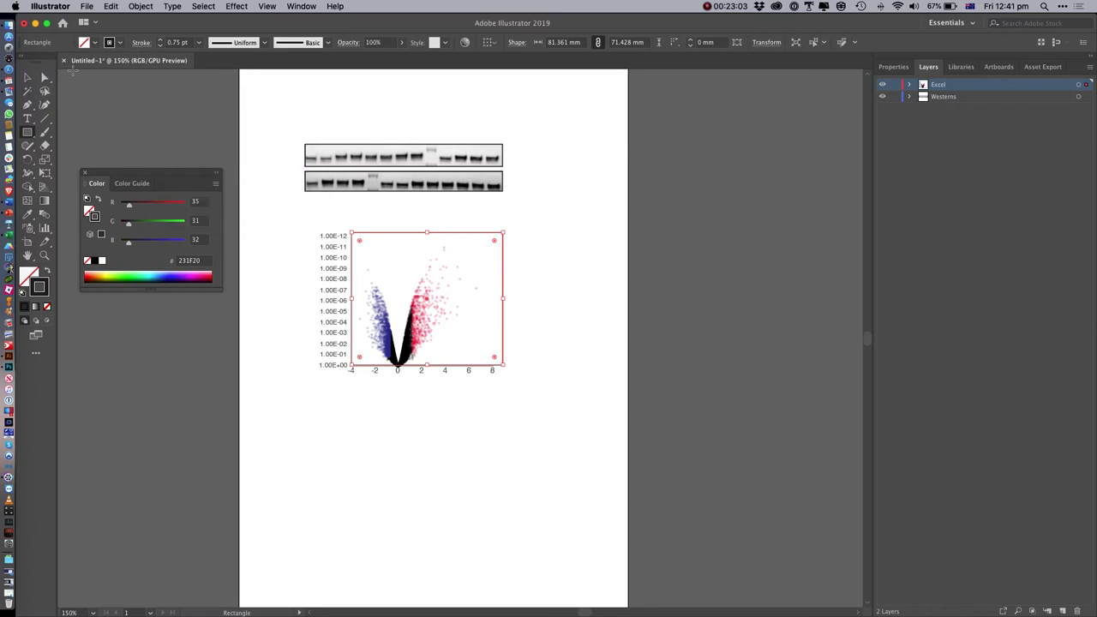
click(26, 78)
click(276, 237)
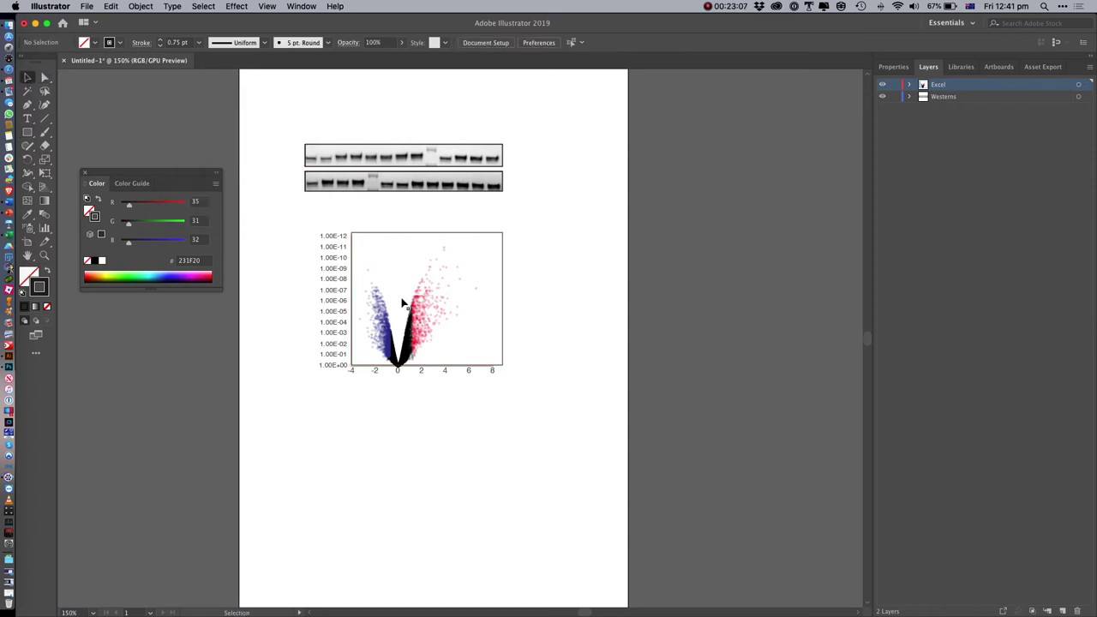
Try moving the ungrouped plot about 23 mm left, and undo the move
drag(307, 231, 554, 451)
drag(493, 373, 448, 381)
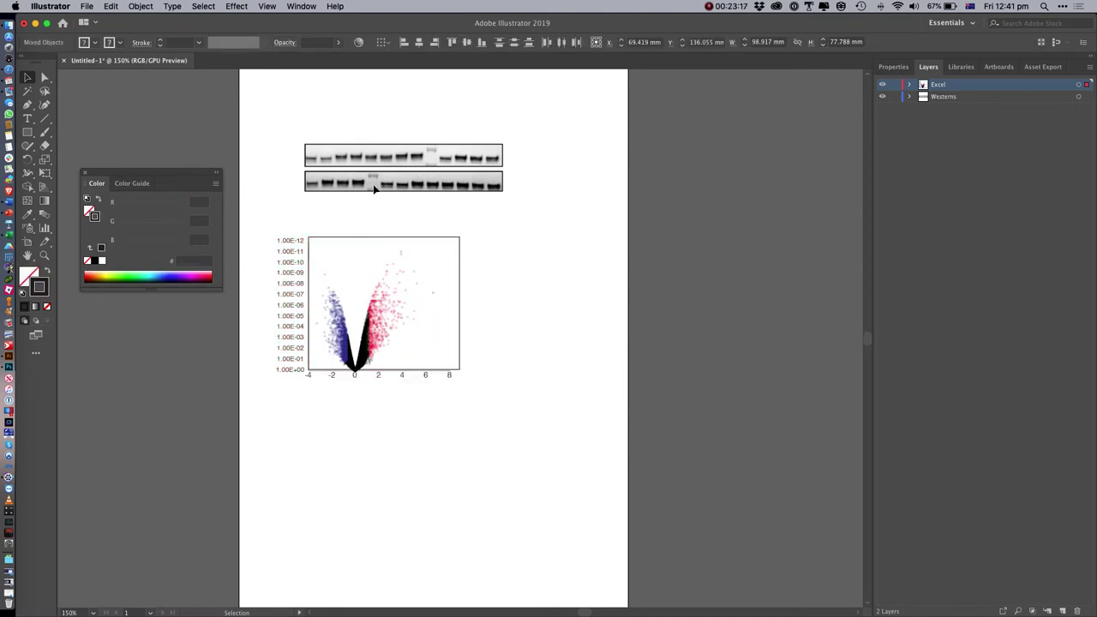
key(super+z)
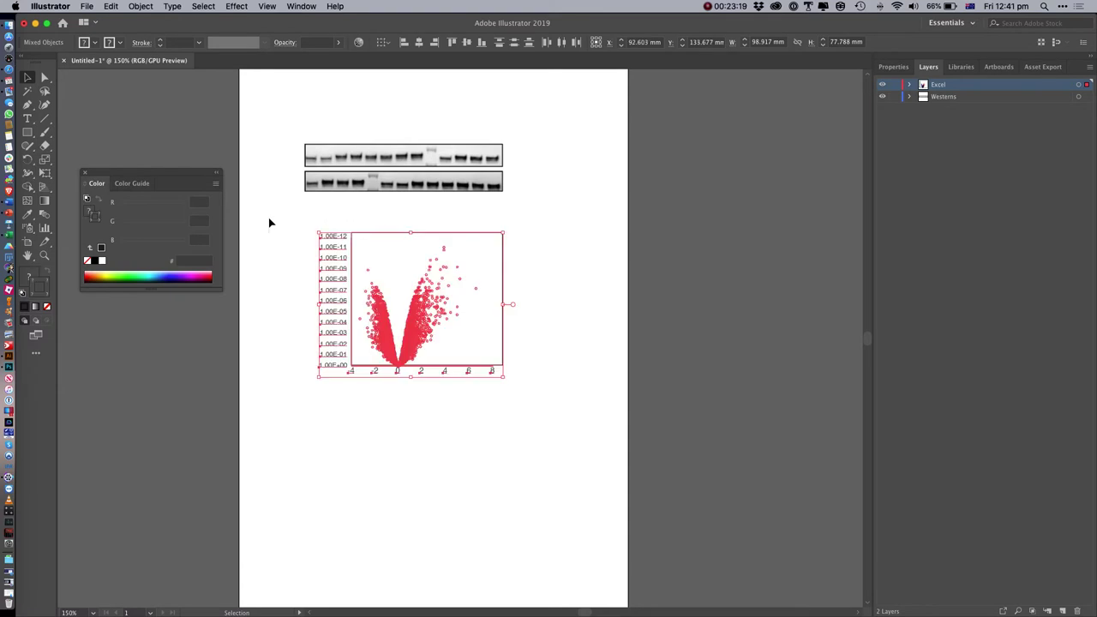
drag(312, 219, 525, 403)
click(446, 390)
drag(309, 221, 325, 244)
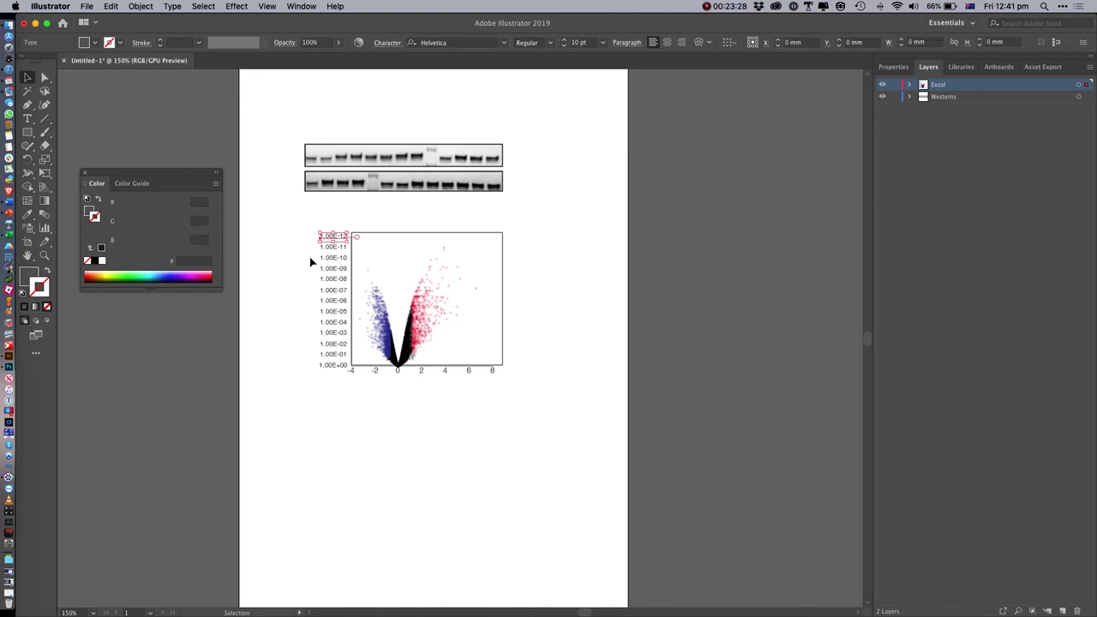
click(271, 305)
Select the complete plot with its labels and frame, and group it into one object
drag(273, 221, 526, 409)
key(a)
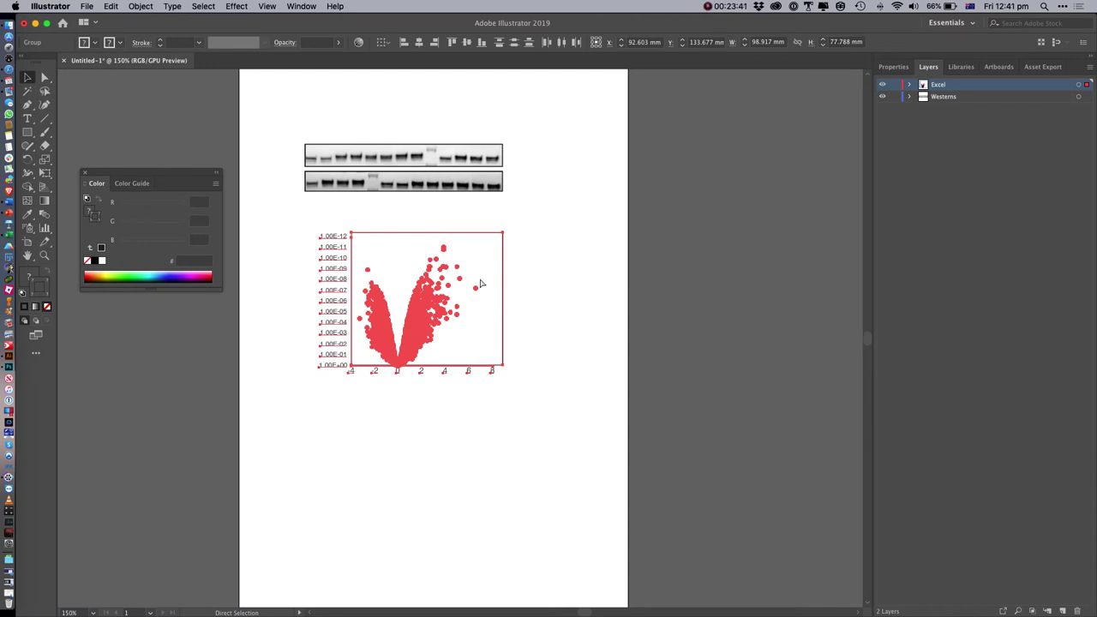
key(v)
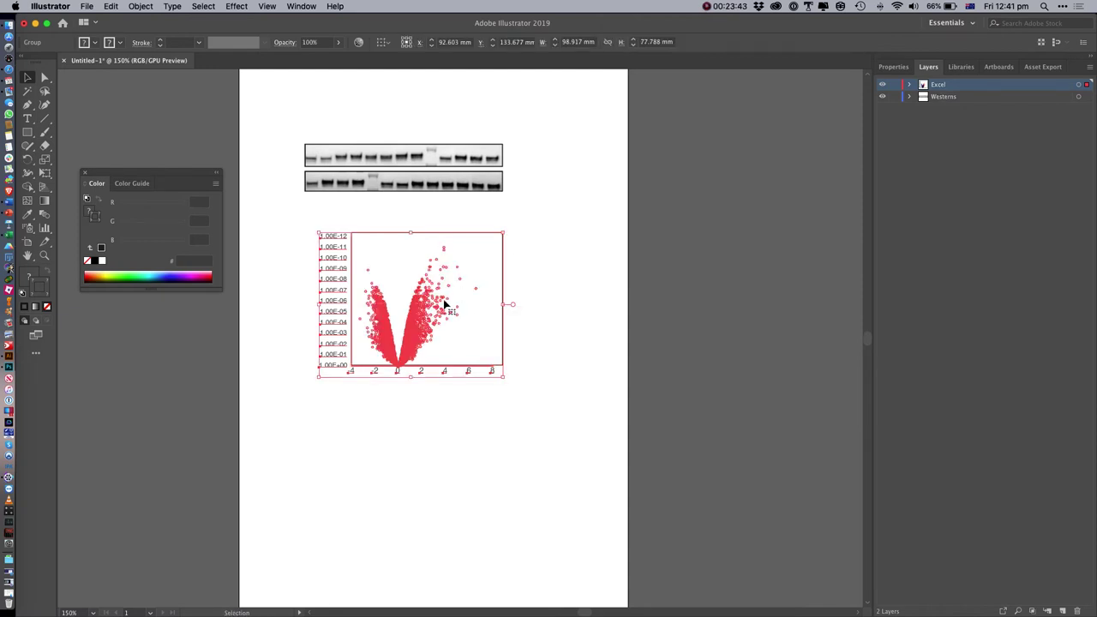
Move the grouped plot about 24 mm right and 48 mm up so it overlaps the western blots
drag(413, 307, 448, 233)
drag(457, 232, 457, 231)
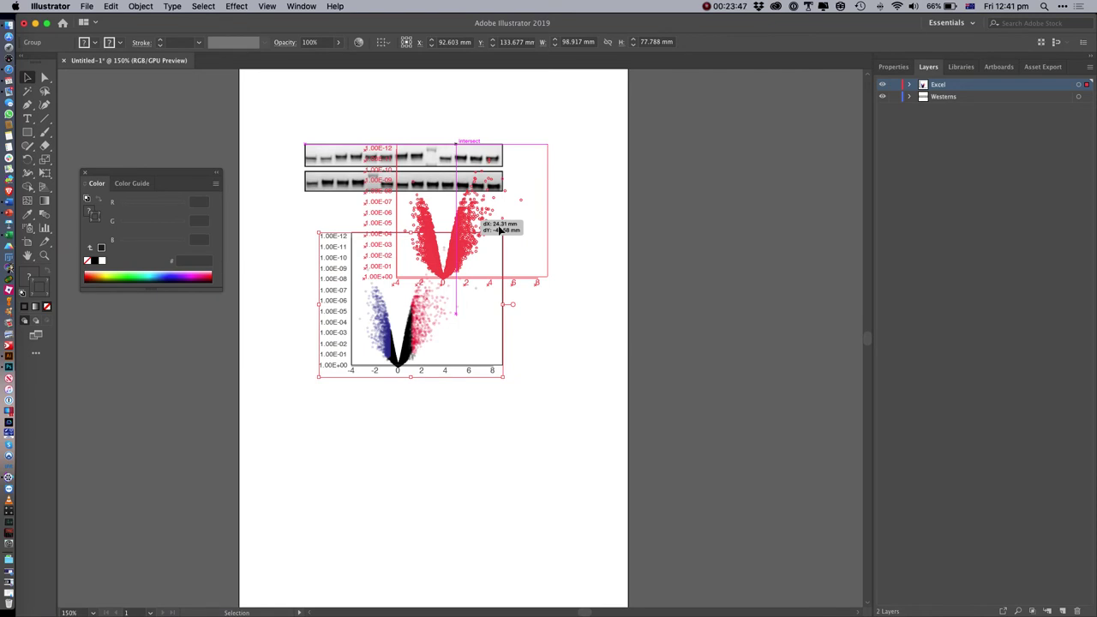
drag(500, 229, 500, 231)
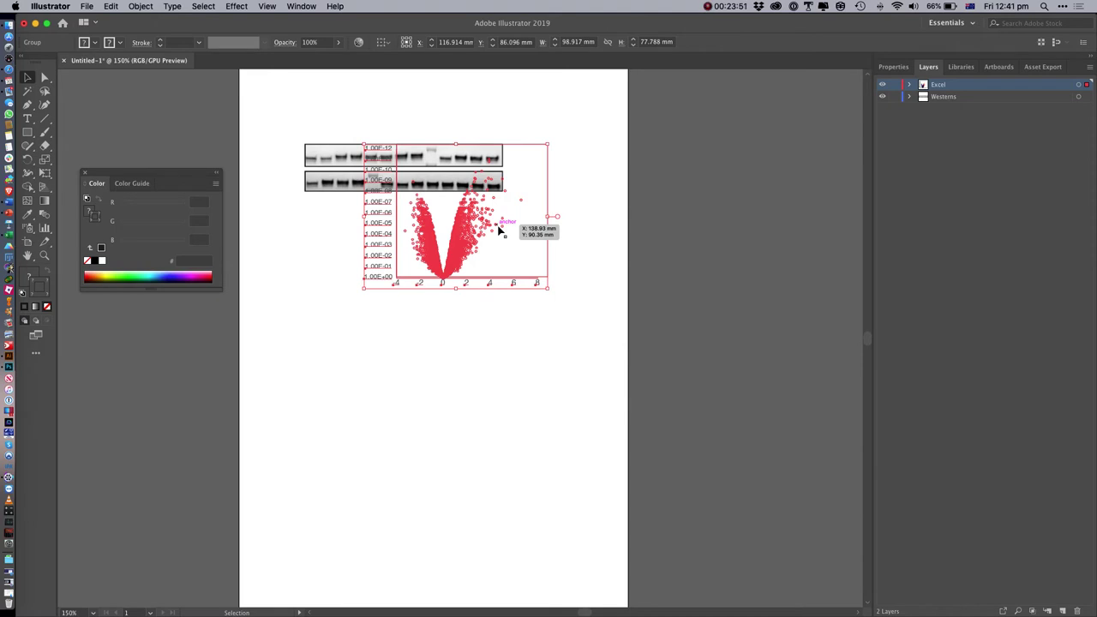
Lock the Westerns layer to test selecting only the plot, and unlock it to select both plot and blots
click(895, 97)
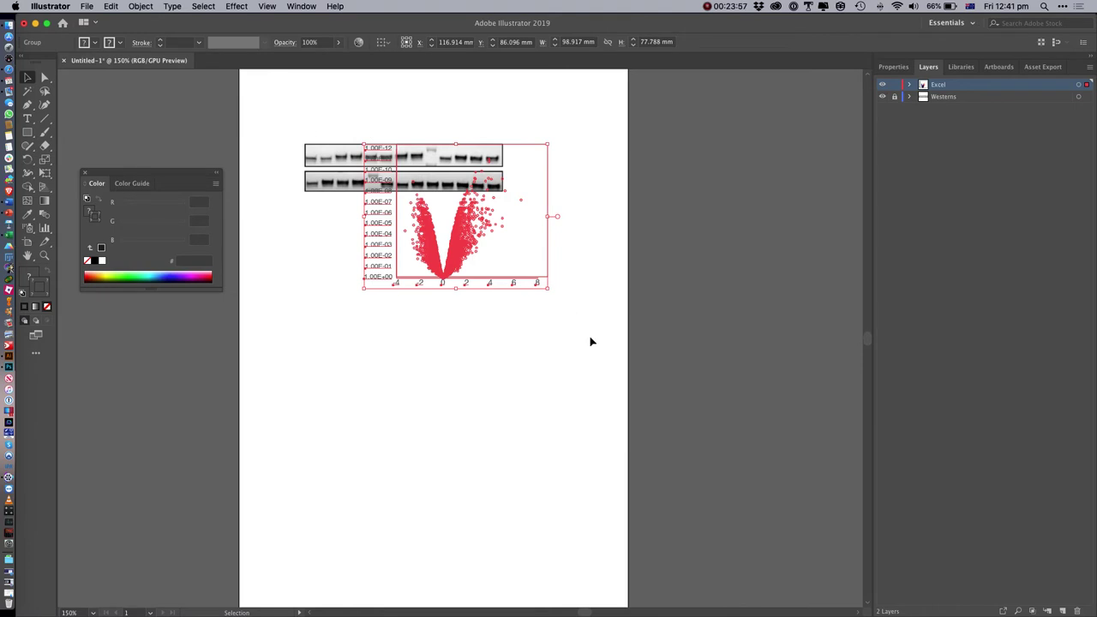
drag(568, 352, 324, 99)
click(598, 296)
drag(581, 328, 366, 126)
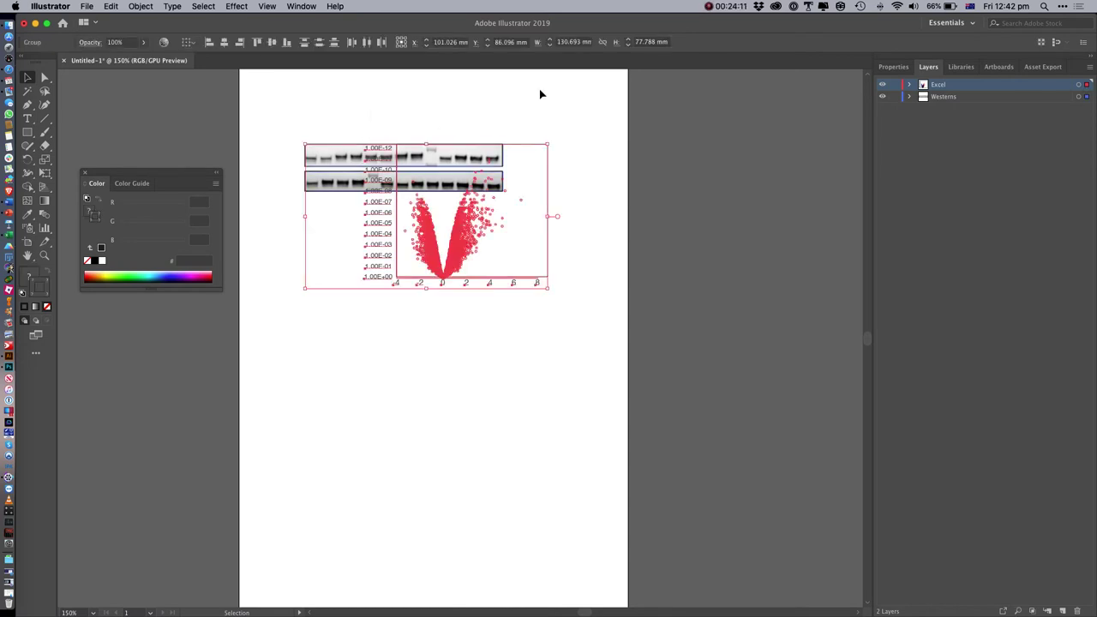
Lock the Westerns layer, move the grouped plot about 38 mm left and 57 mm down below the blots, and deselect it
click(894, 97)
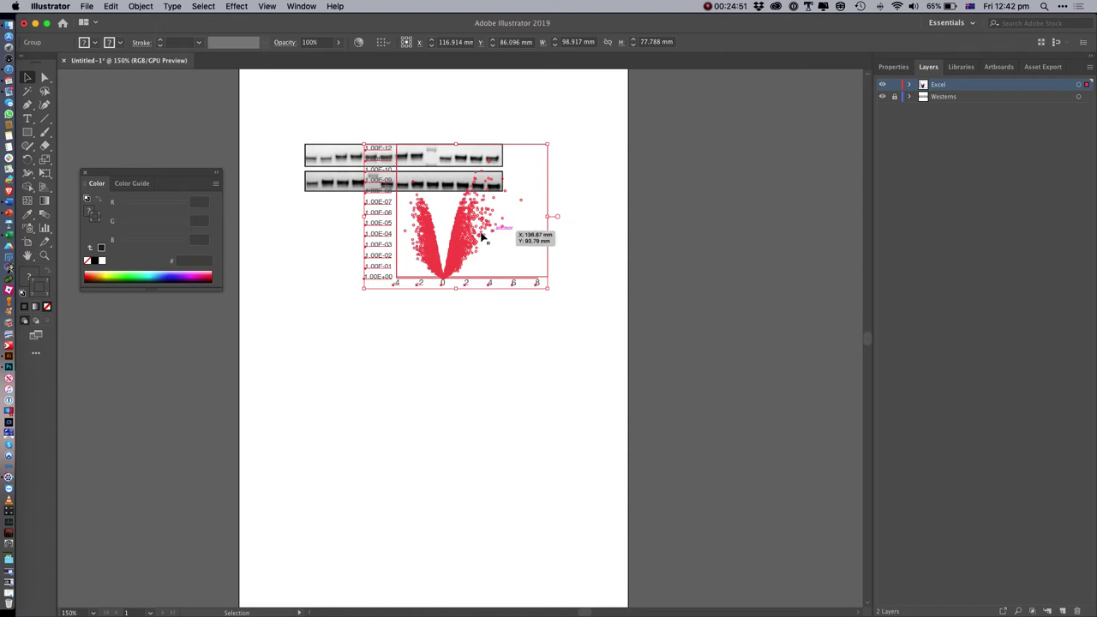
drag(451, 230, 402, 318)
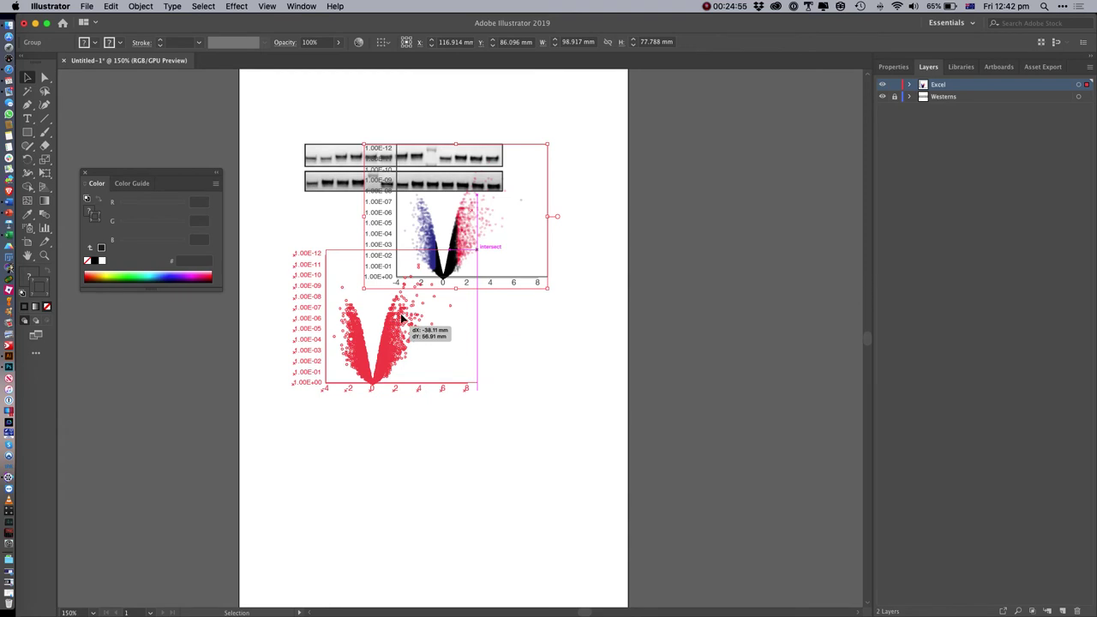
click(507, 346)
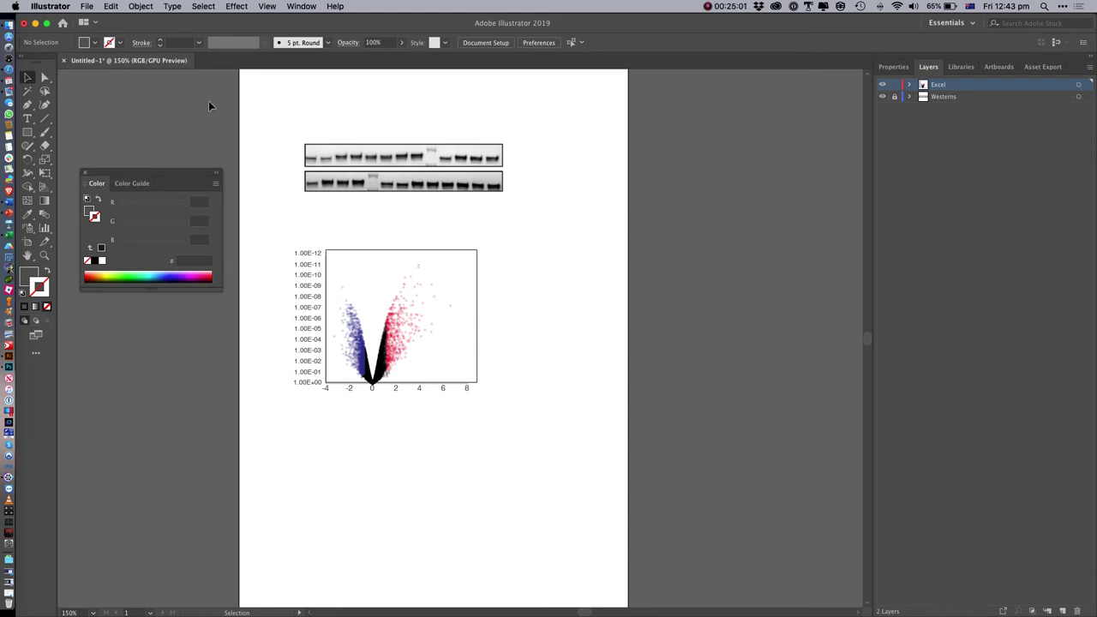
Switch to Finder and open Prism Demo.pzfx from the Illustrator workshop folder in Prism
click(11, 29)
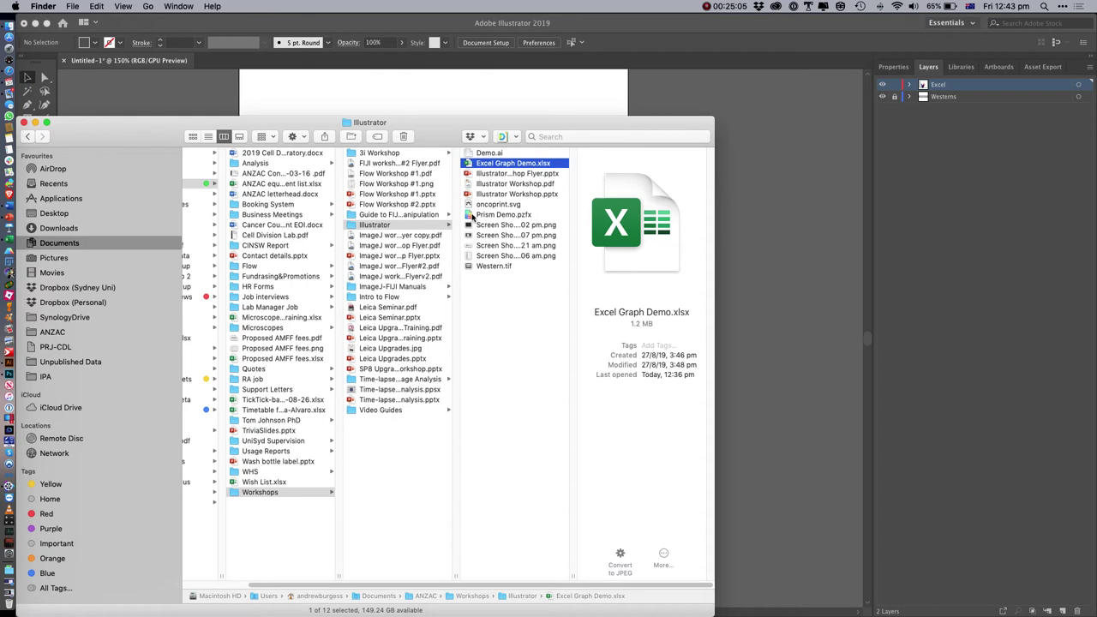
double_click(489, 215)
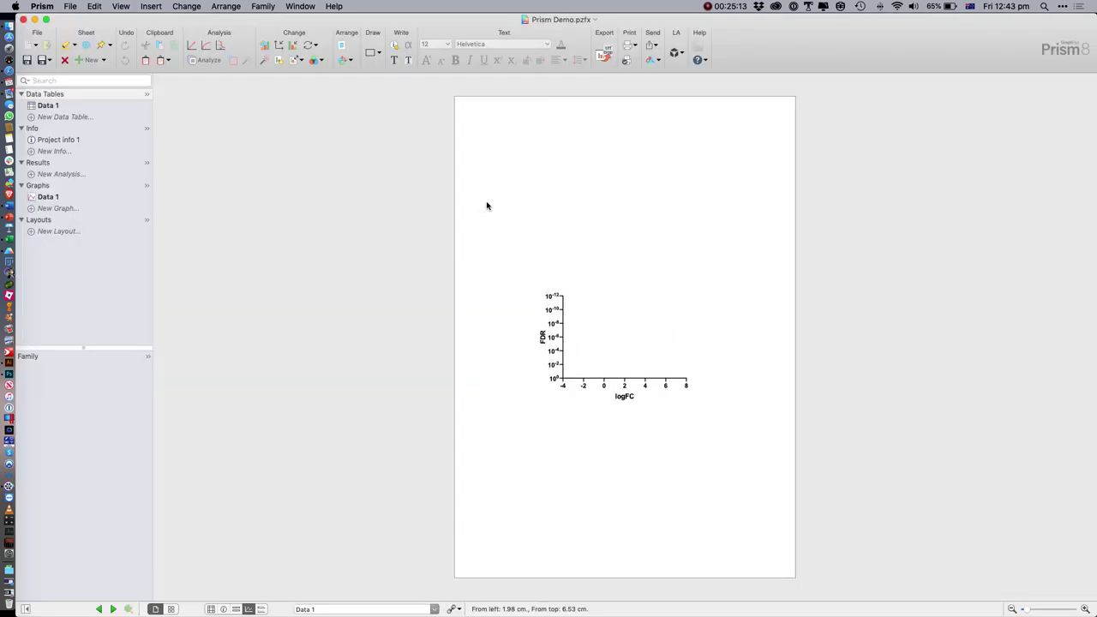
Postpone the software update reminder by a week and deselect the graph elements
drag(492, 246, 679, 414)
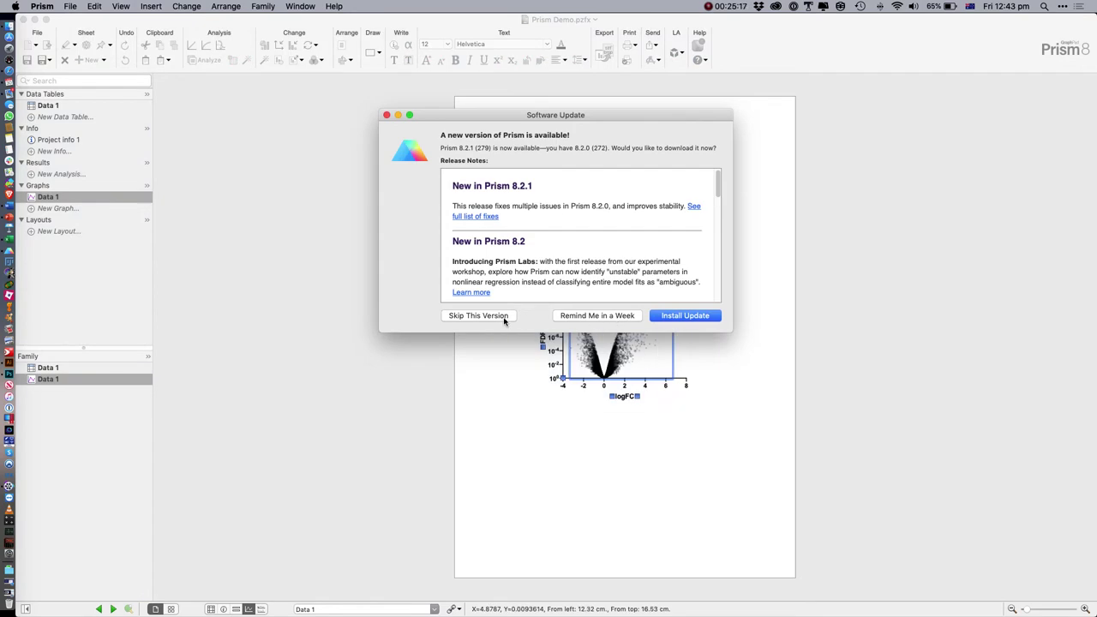
click(593, 316)
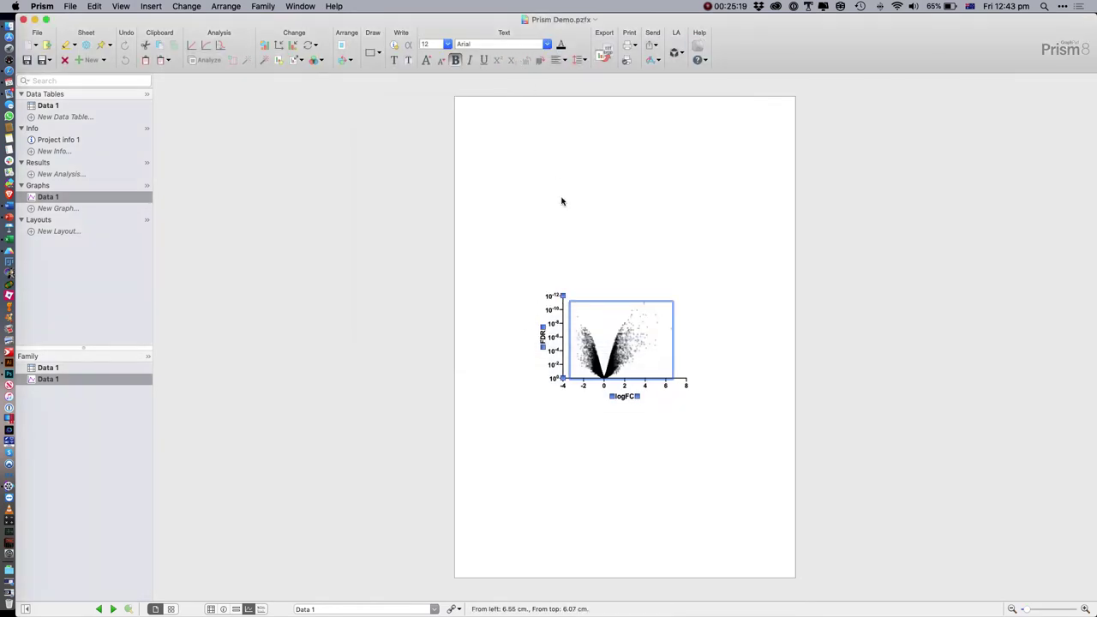
click(553, 203)
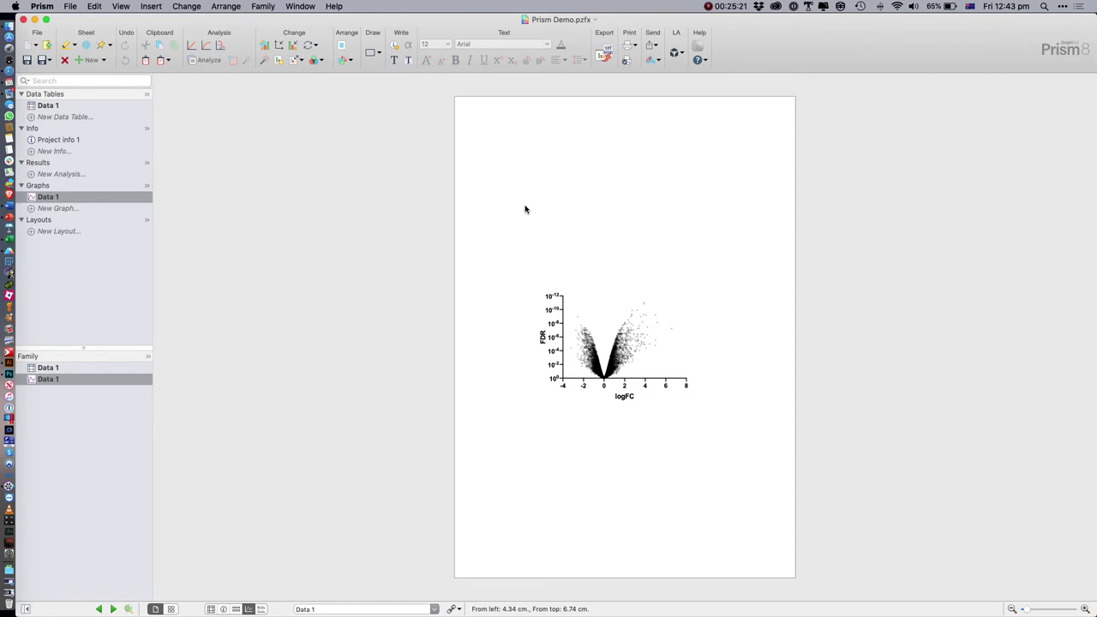
Review the file format choices for exporting the graph, keep PDF Portable Document Format, and cancel the export
click(606, 54)
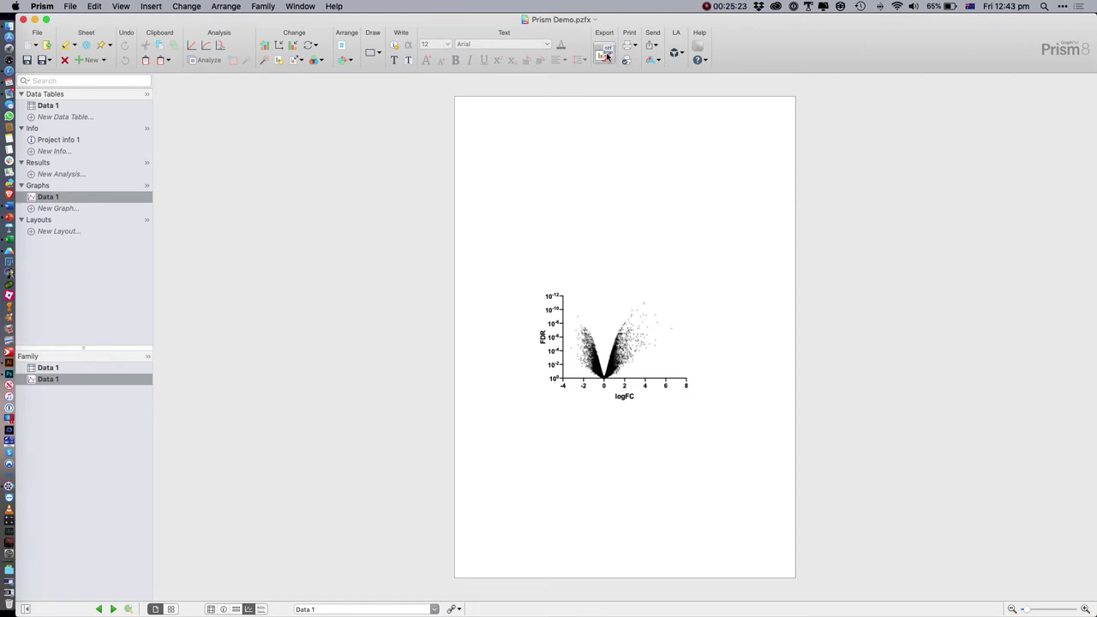
click(574, 211)
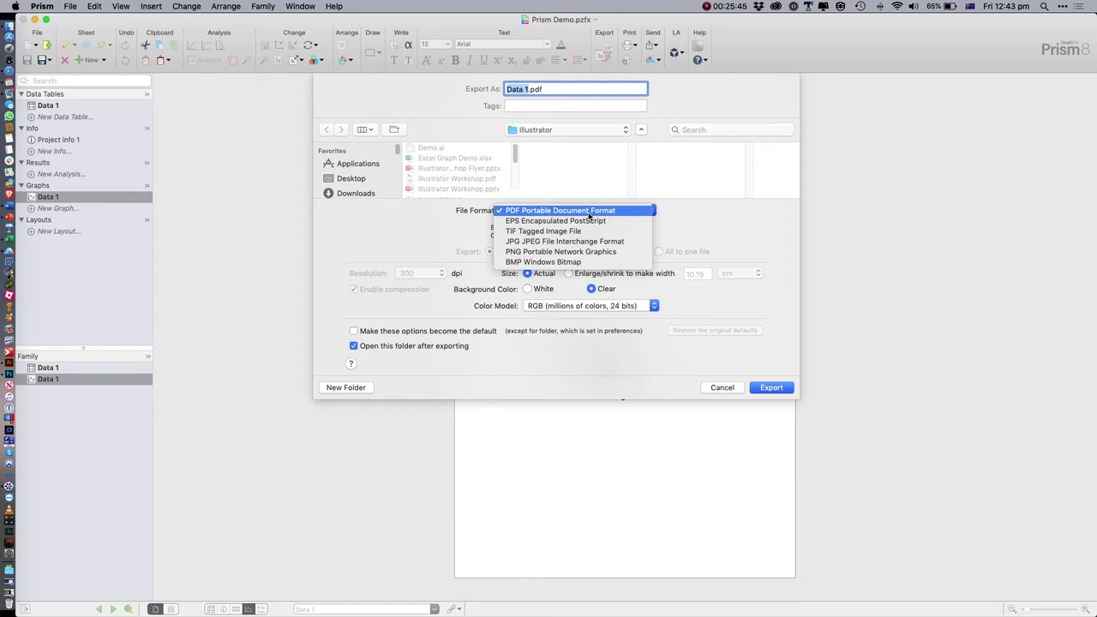
click(589, 215)
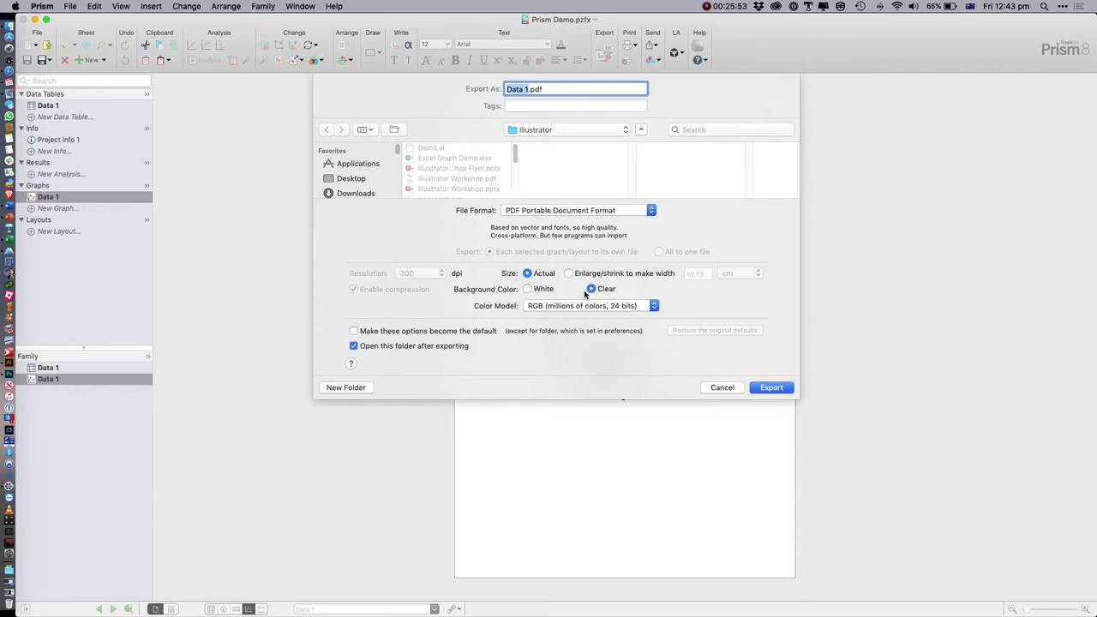
click(716, 390)
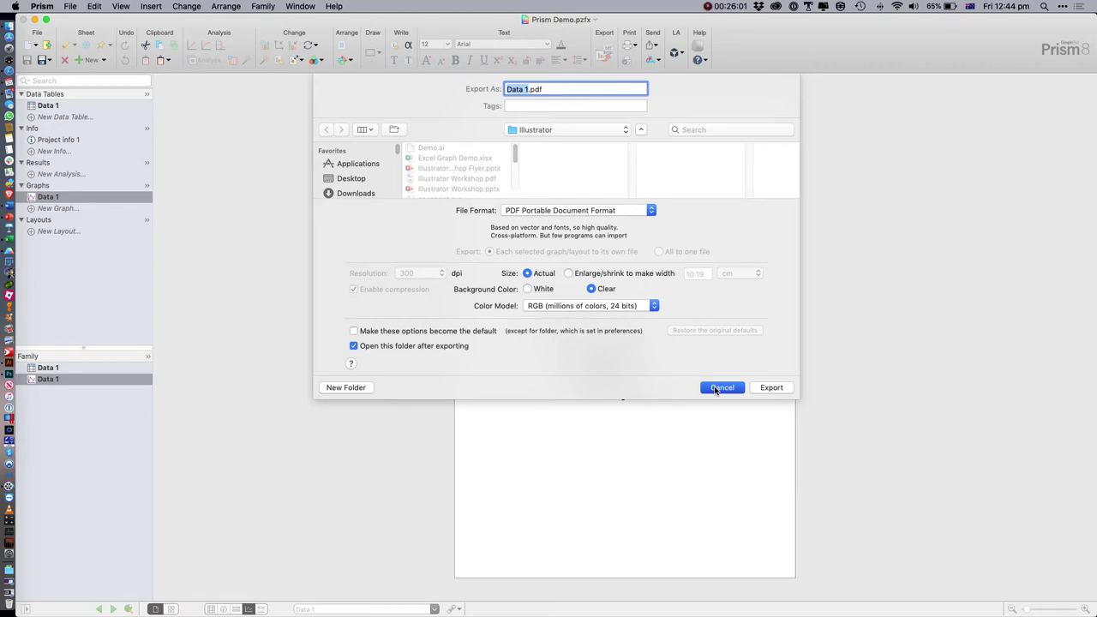
click(717, 390)
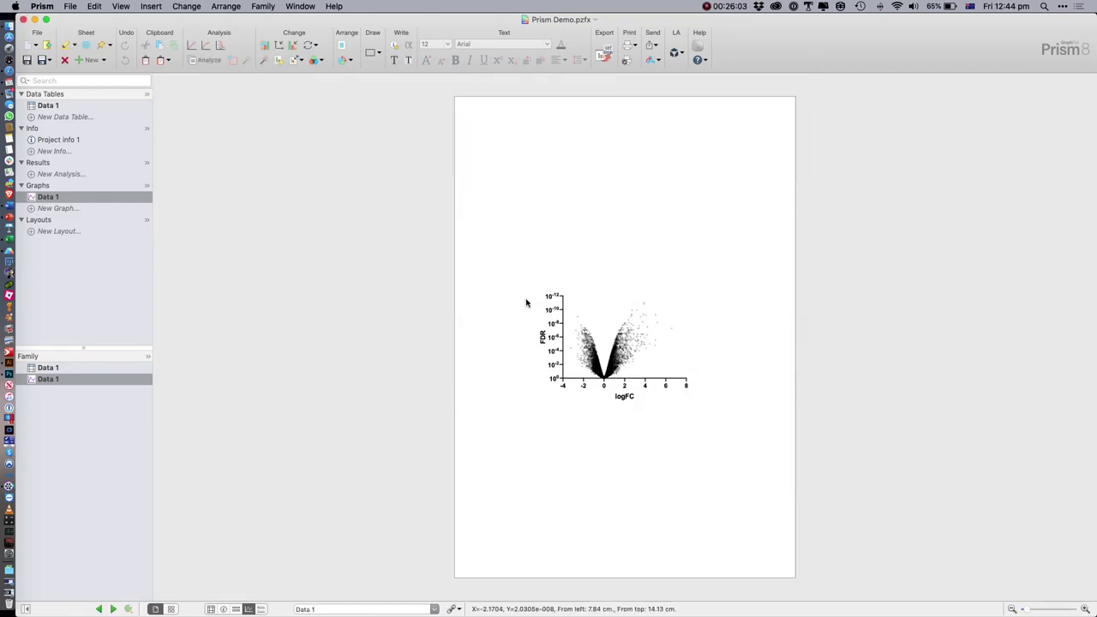
Copy the whole volcano plot with its axes and titles in Prism, and switch to Illustrator
drag(512, 284, 732, 413)
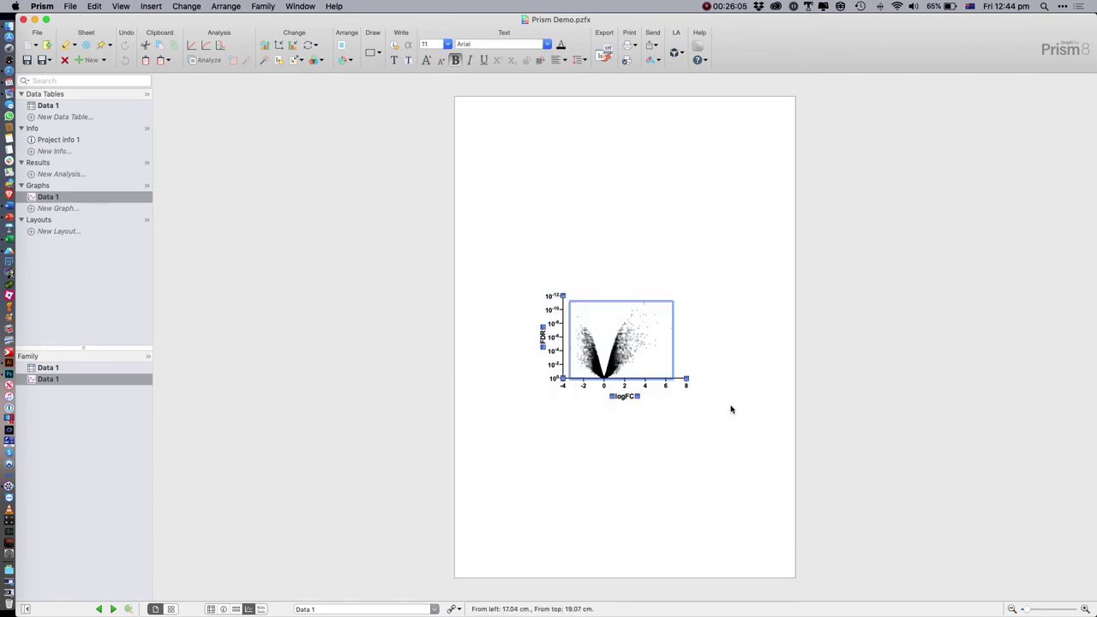
key(super+Tab)
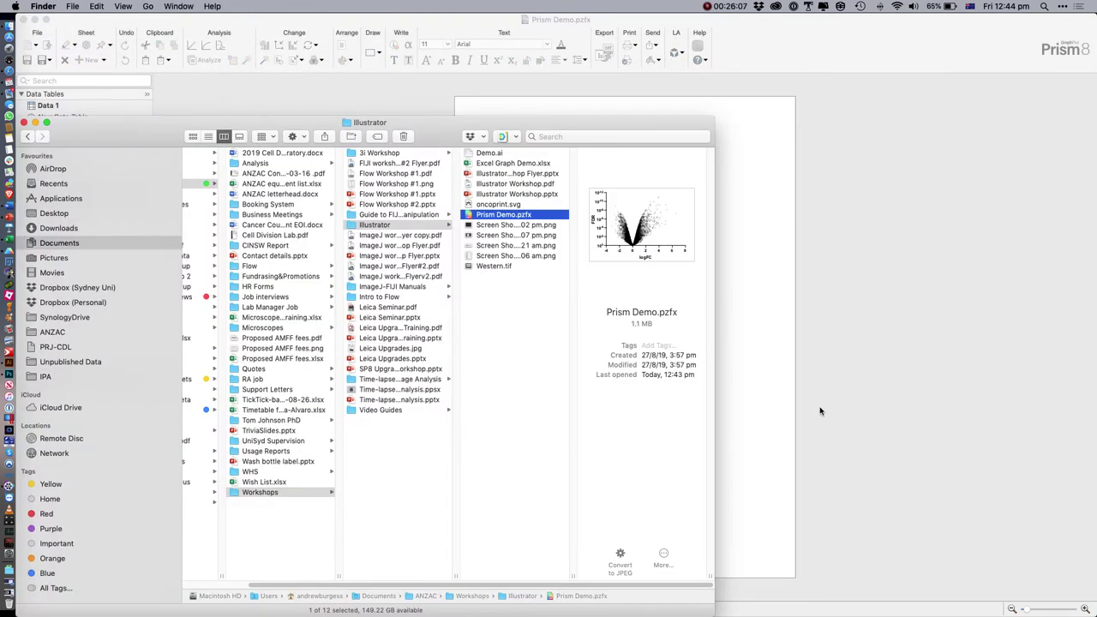
key(super+Tab)
key(super+Tab)
key(super+Tab)
key(super+shift+Tab)
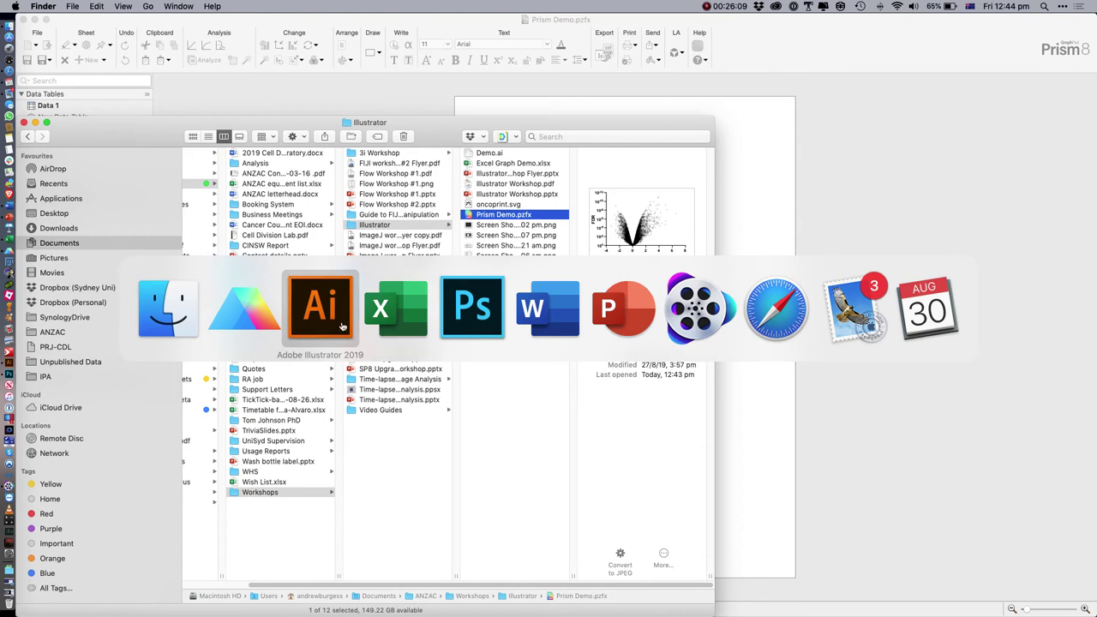
click(344, 320)
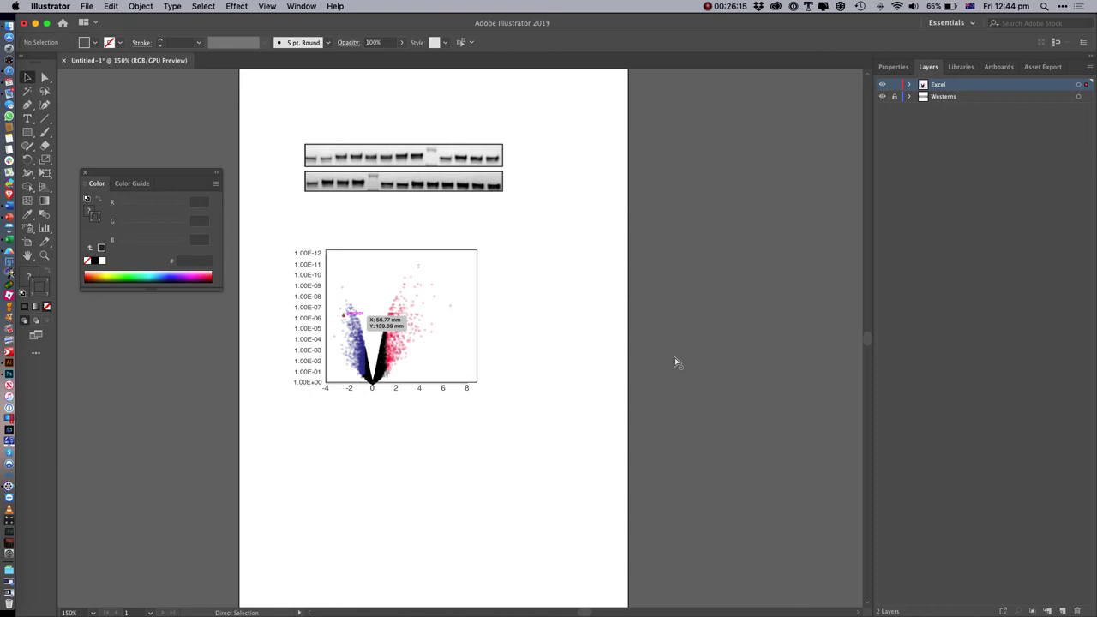
Paste the Prism plot into the figure, move it directly below the Excel volcano plot, and deselect it
key(super+v)
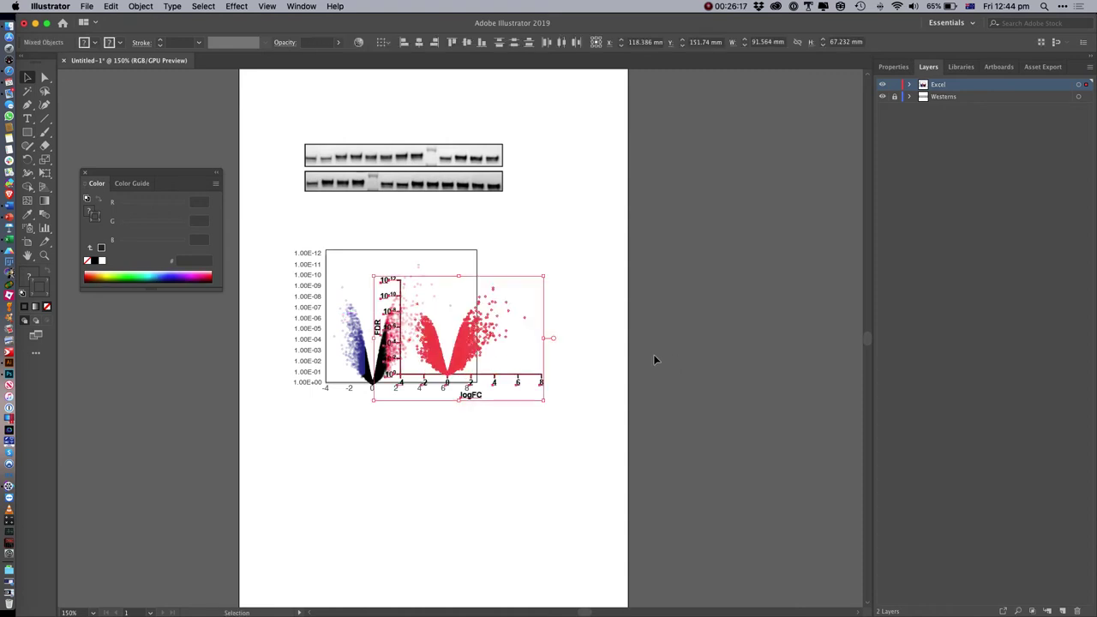
drag(456, 344, 391, 479)
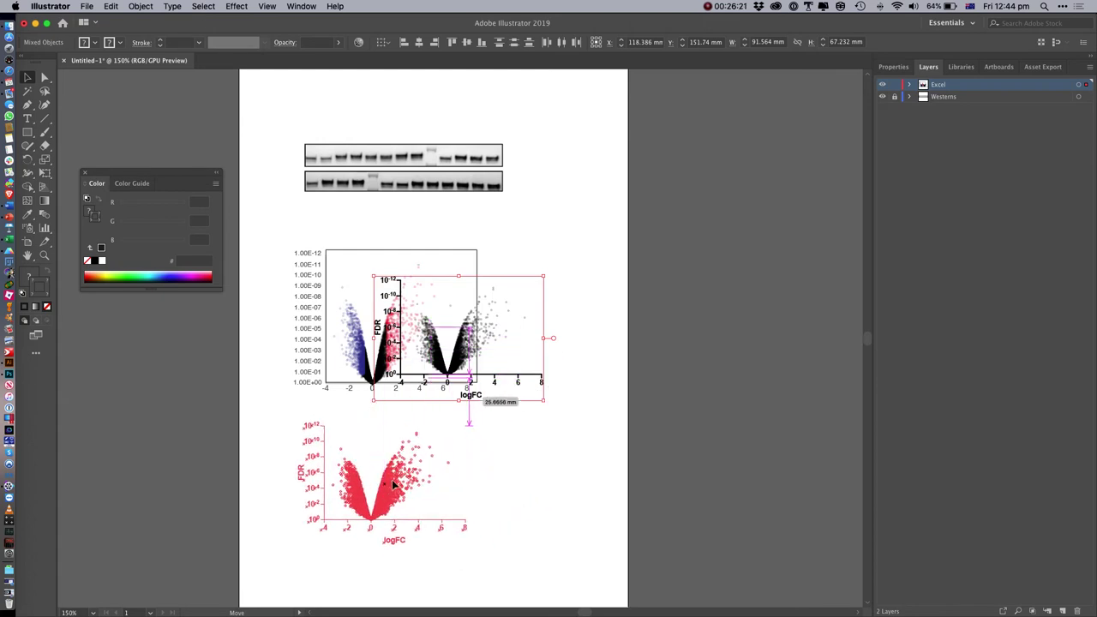
click(271, 440)
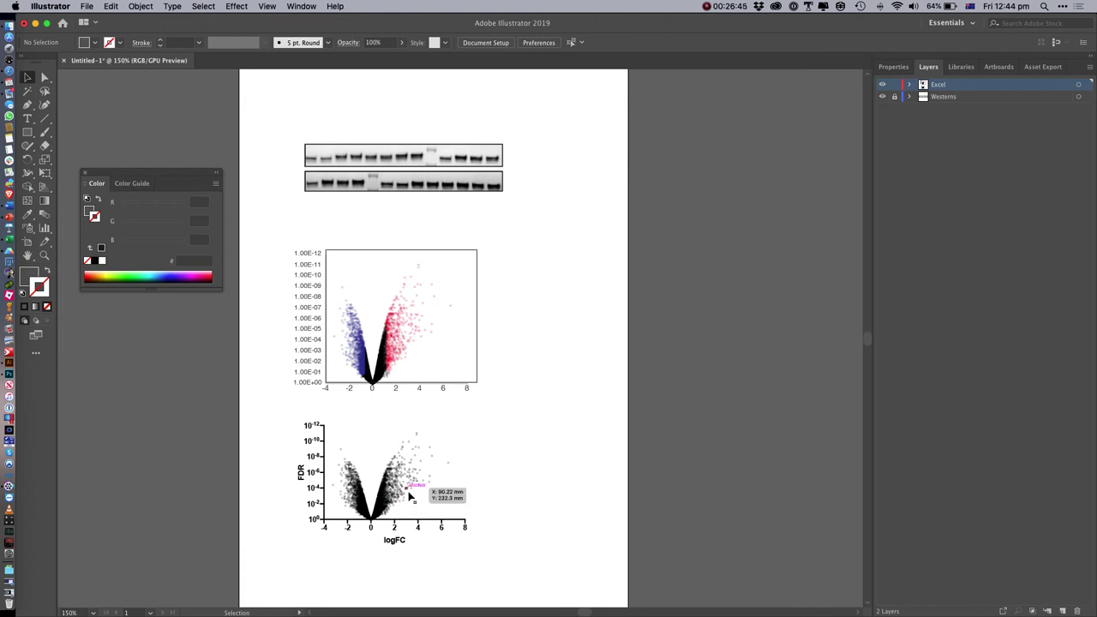
Fill the upper-left data points of the Prism plot with dark blue, and deselect them
drag(335, 439, 382, 511)
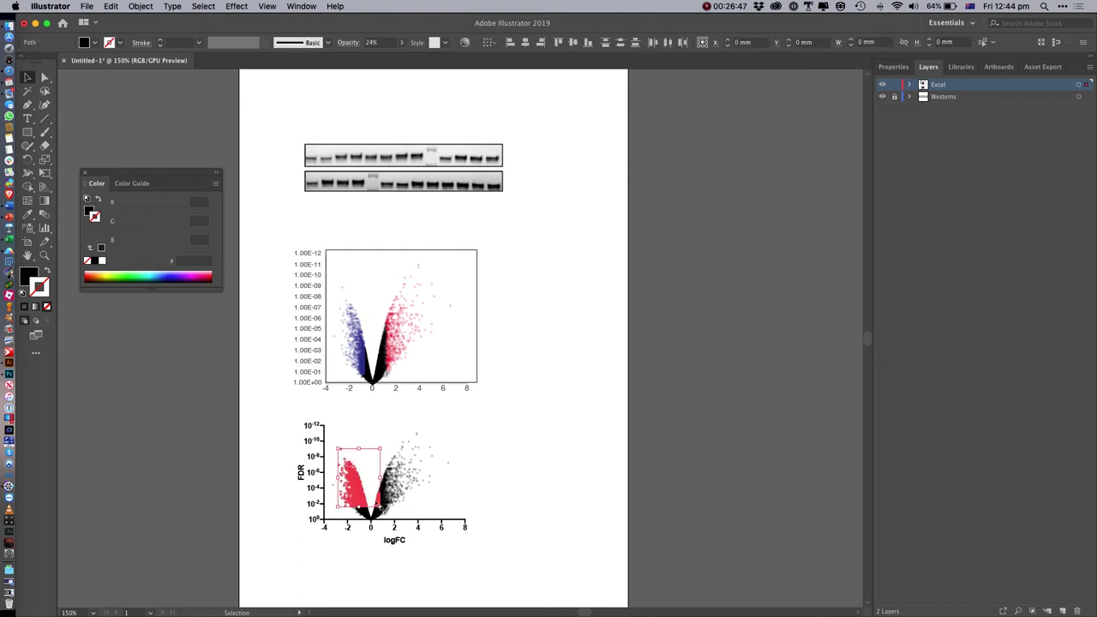
click(92, 43)
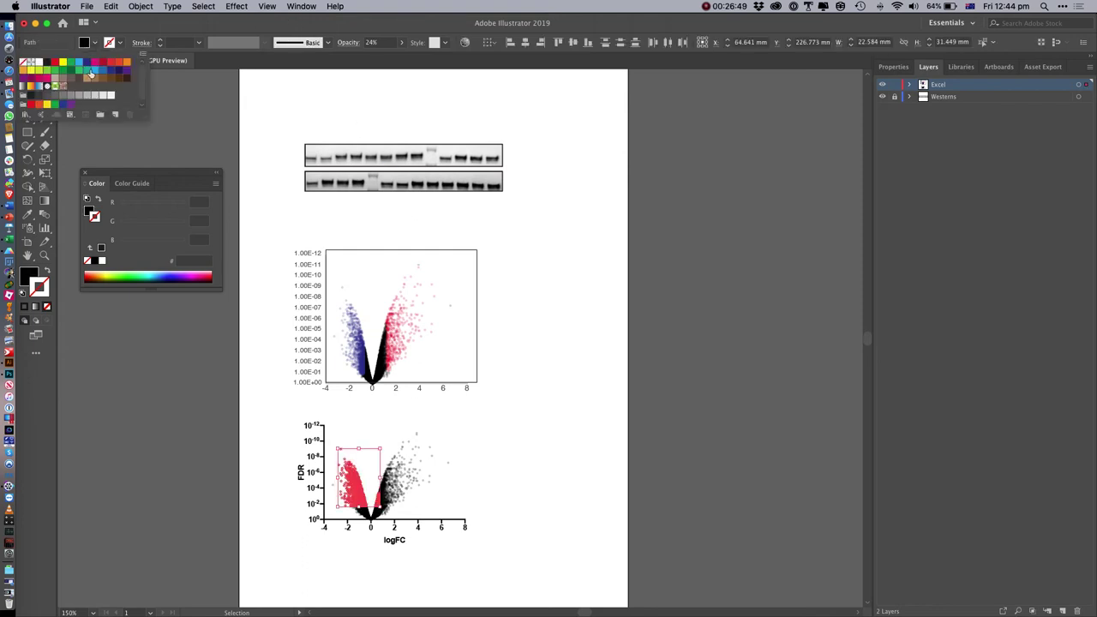
click(87, 63)
click(451, 446)
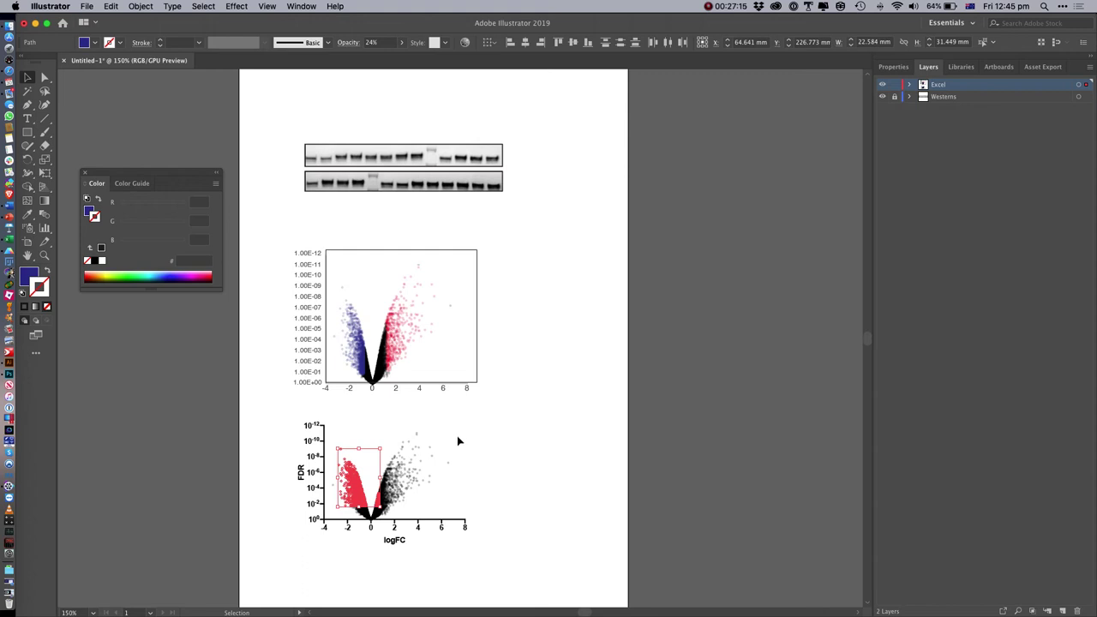
click(490, 382)
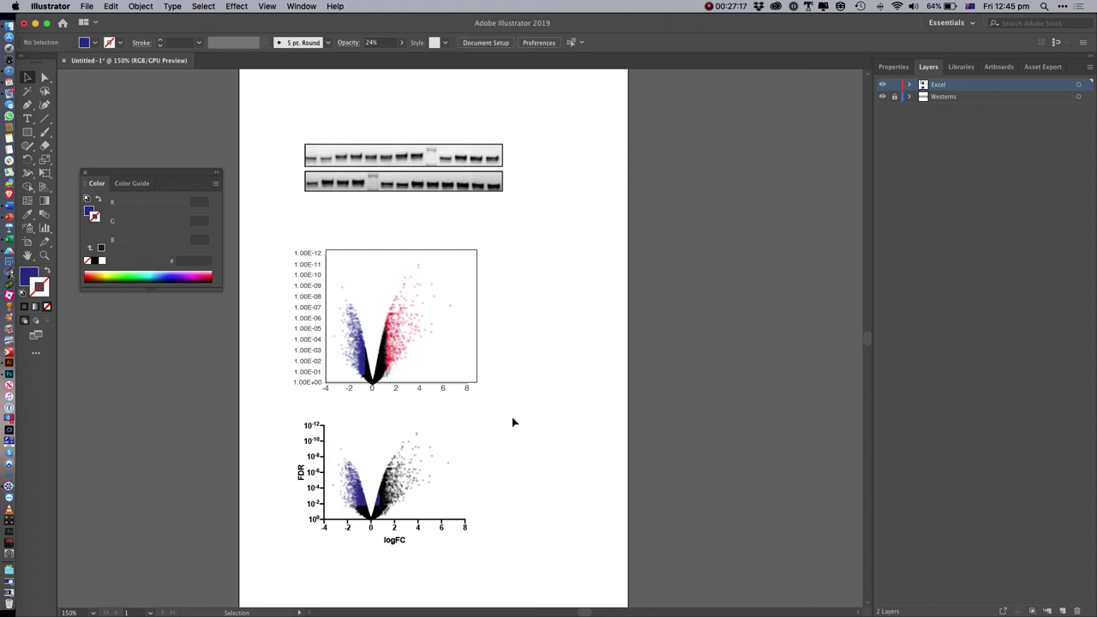
scroll(513, 421, down, 5)
scroll(512, 417, up, 5)
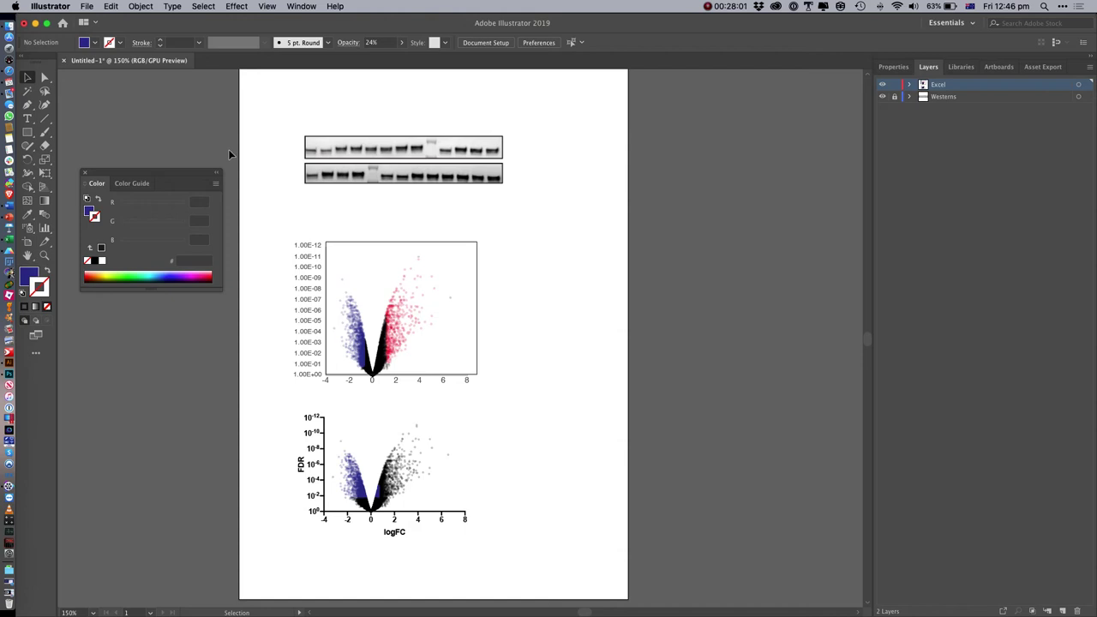
Switch to Finder, preview oncoprint.svg in the Illustrator workshop folder, and open the file in Illustrator
click(10, 26)
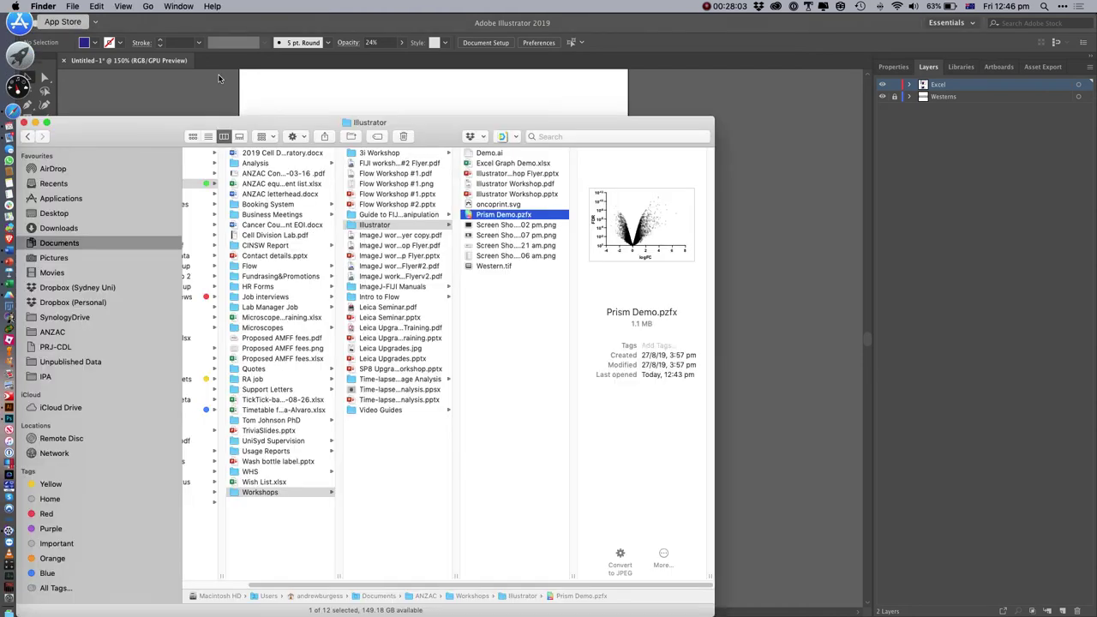
click(495, 204)
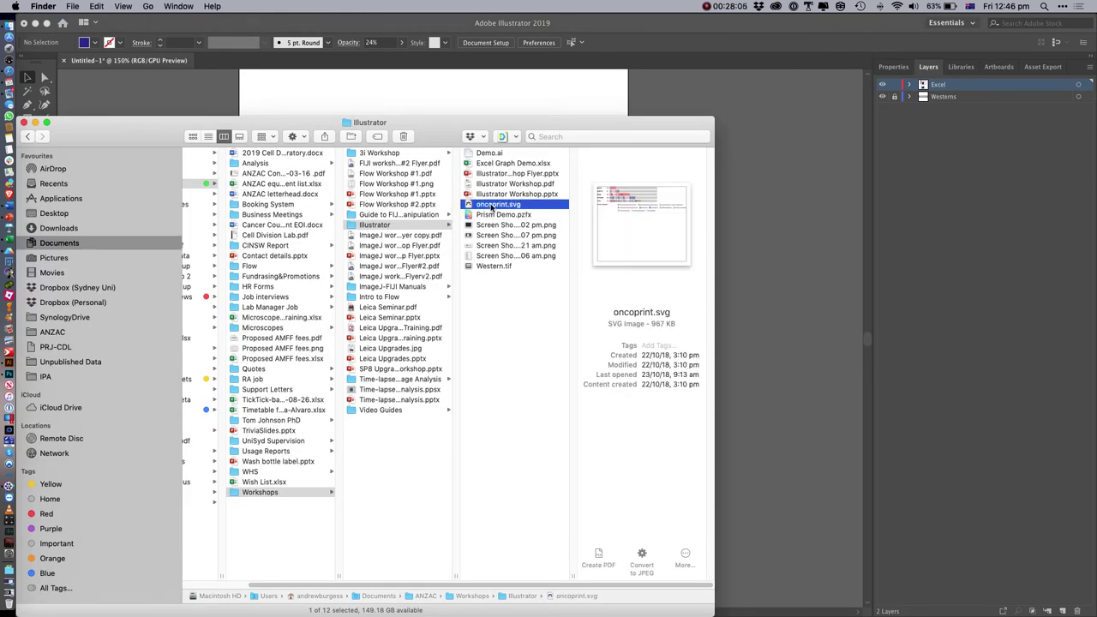
key(space)
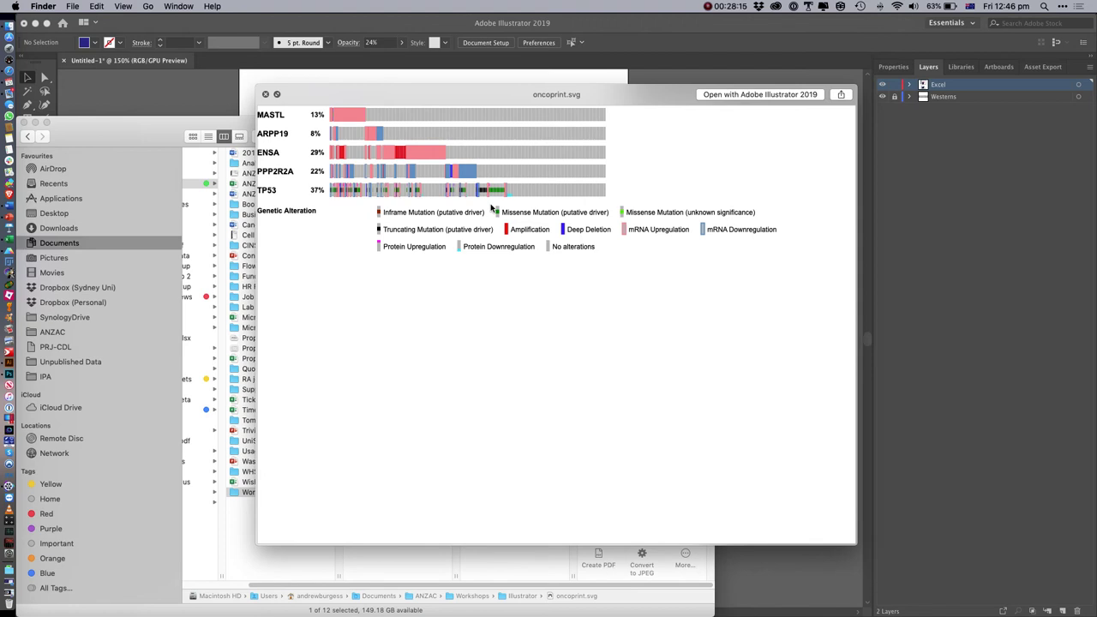
key(space)
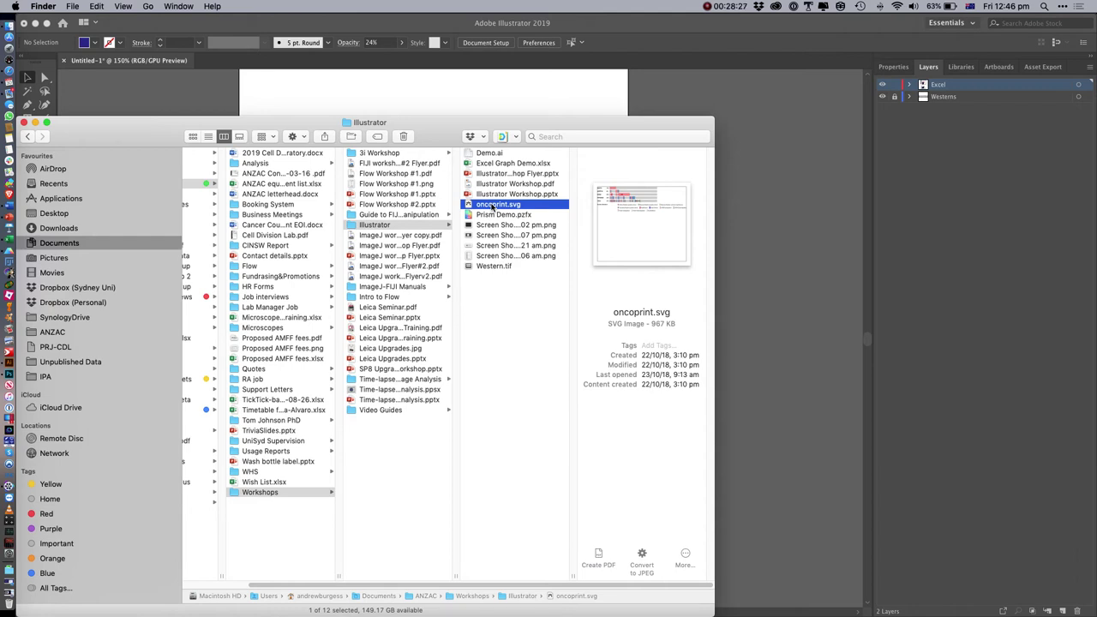
drag(494, 207, 10, 363)
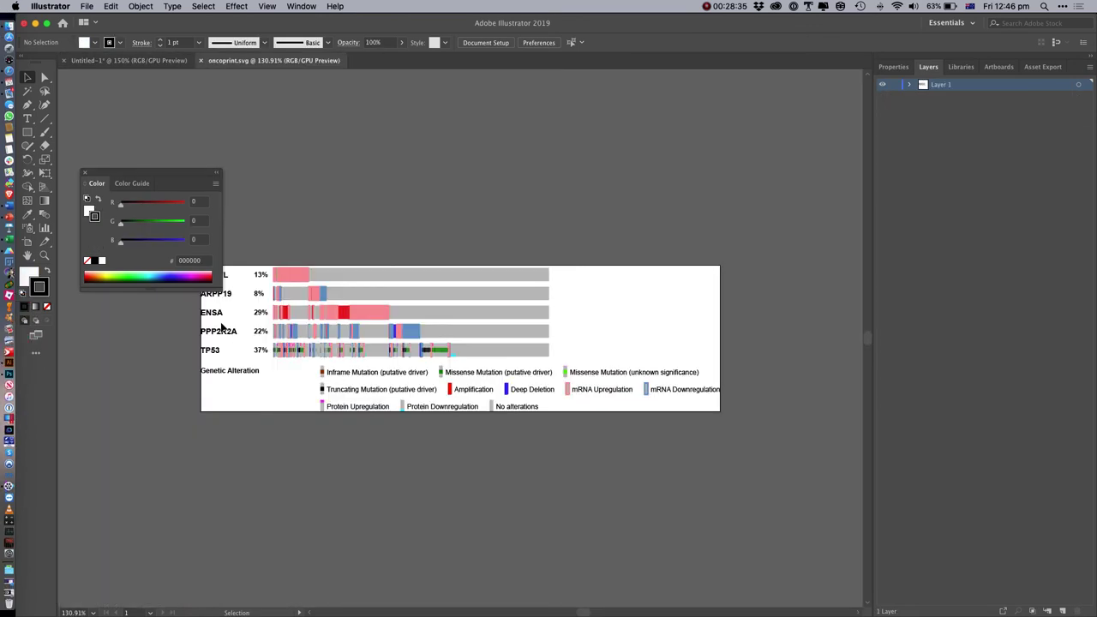
Move the floating Color panel clear of the oncoprint labels and select all of the oncoprint artwork
drag(171, 172, 167, 88)
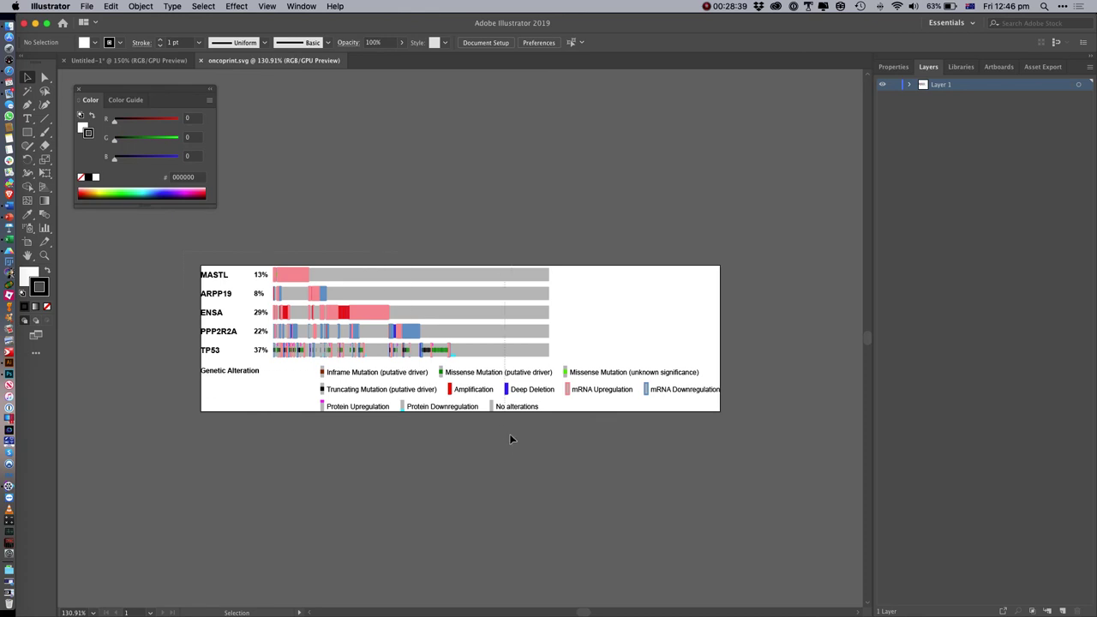
scroll(745, 473, right, 3)
key(super+a)
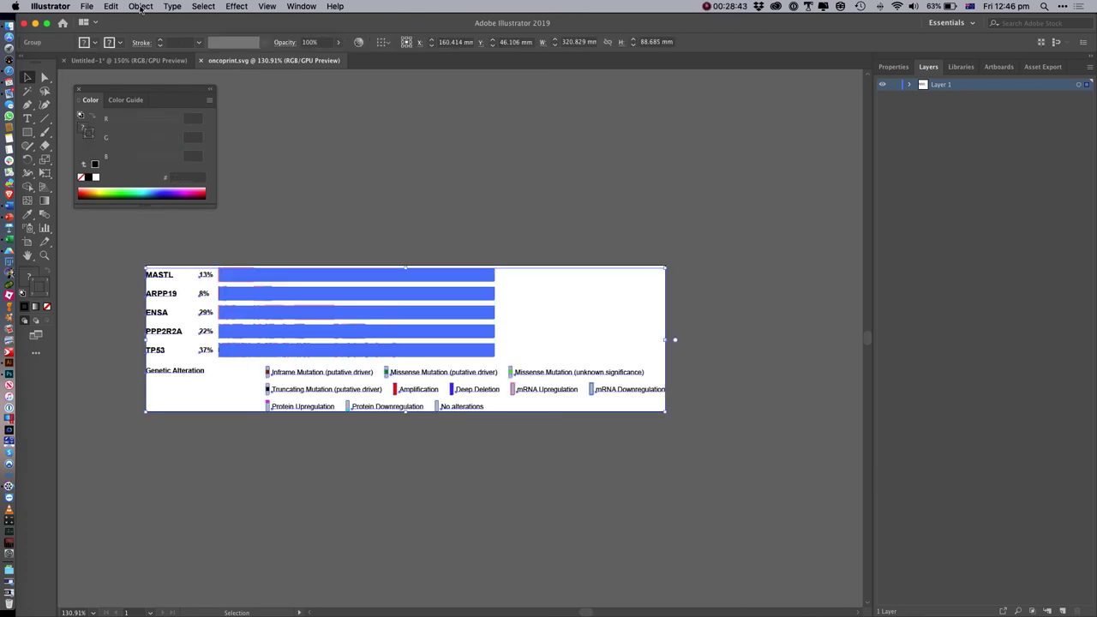
Try moving the selected oncoprint about 35 mm right and 22 mm up, and undo the move
click(547, 375)
drag(549, 378, 604, 341)
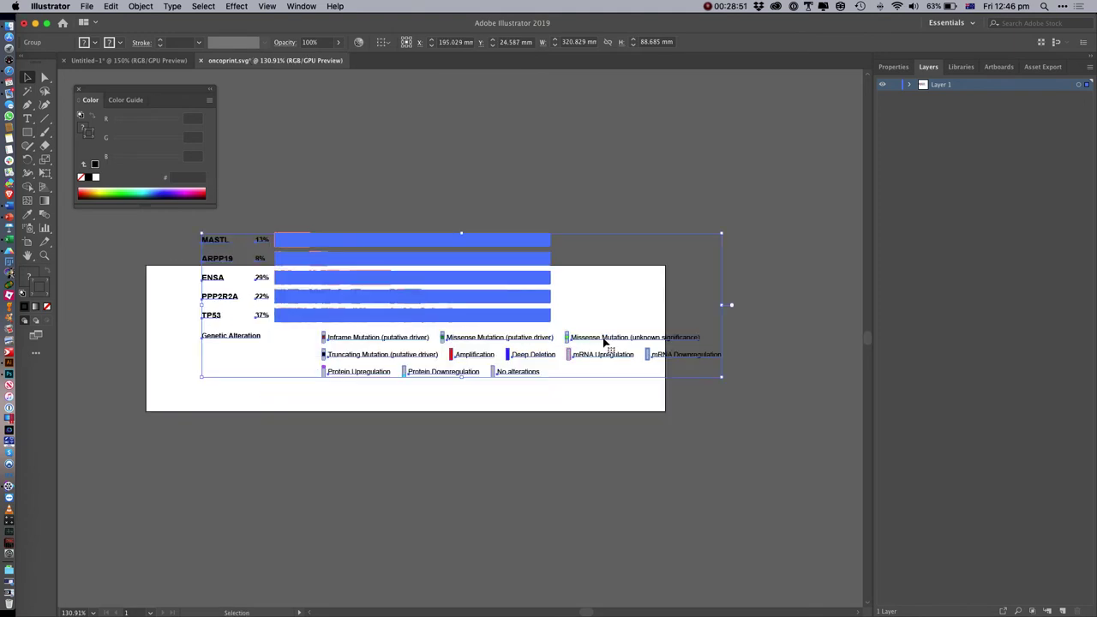
key(super+z)
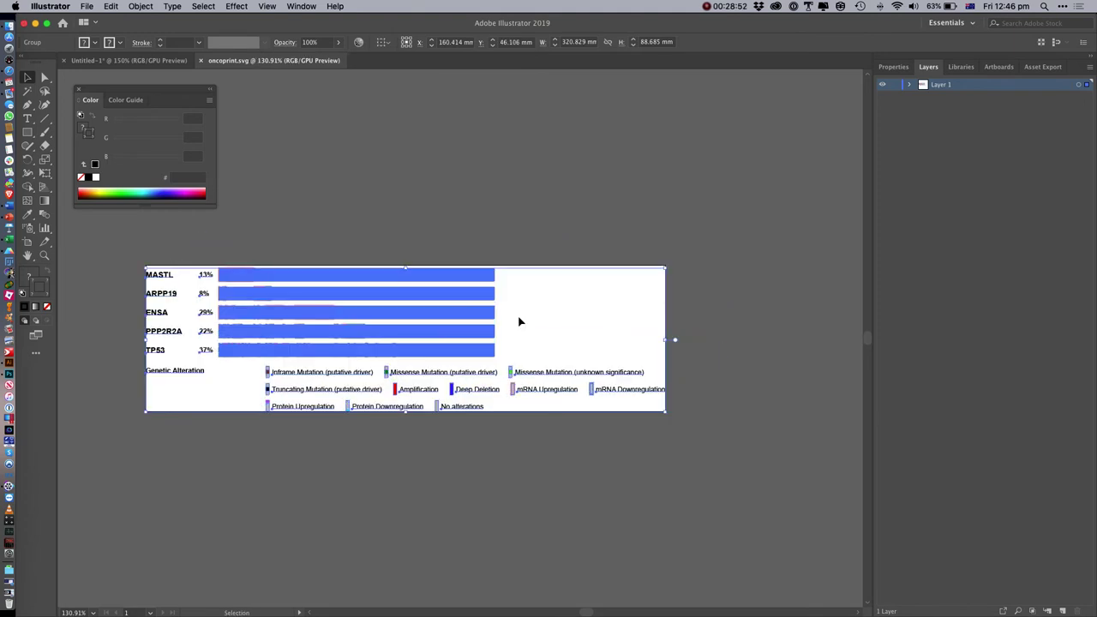
Check which Clipping Mask commands are available for the selected oncoprint group, without applying any
click(141, 7)
mouse_move(192, 372)
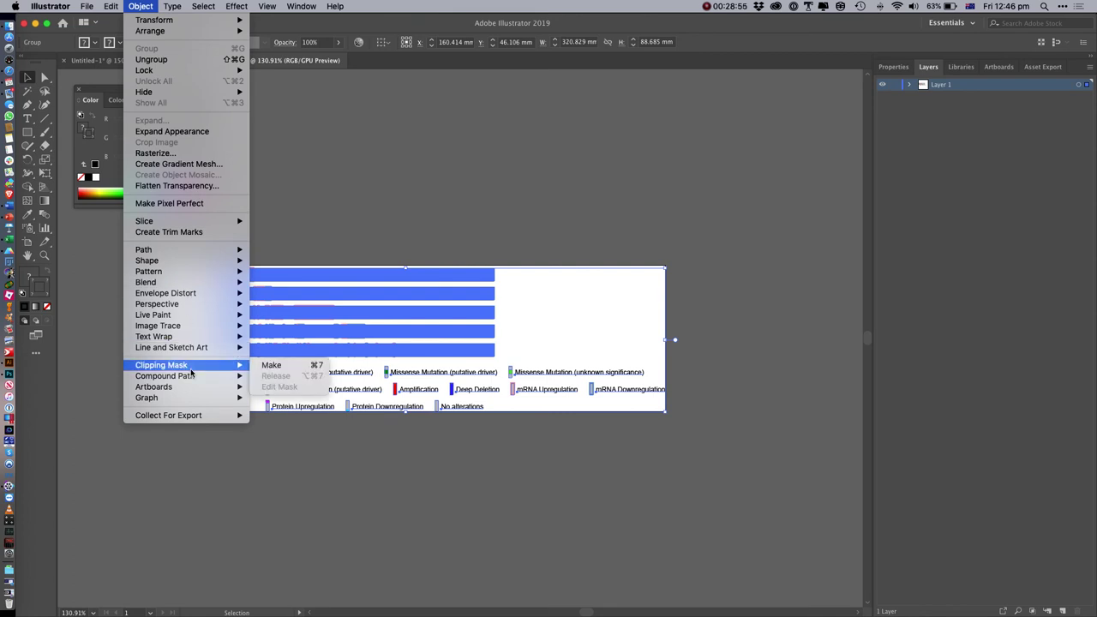
click(406, 230)
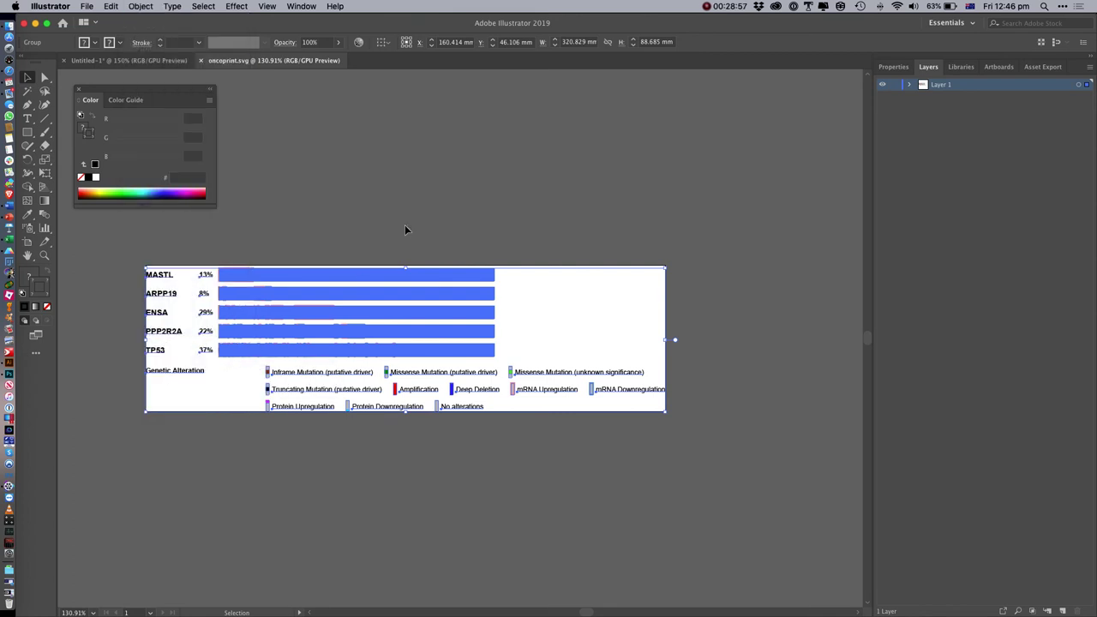
click(136, 7)
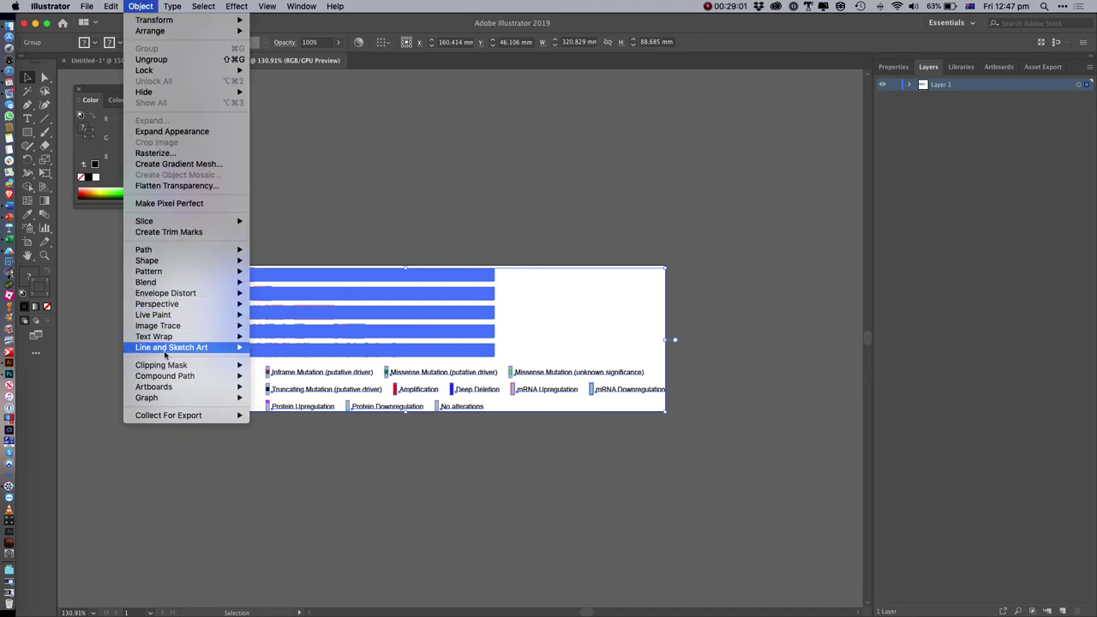
mouse_move(191, 365)
click(326, 206)
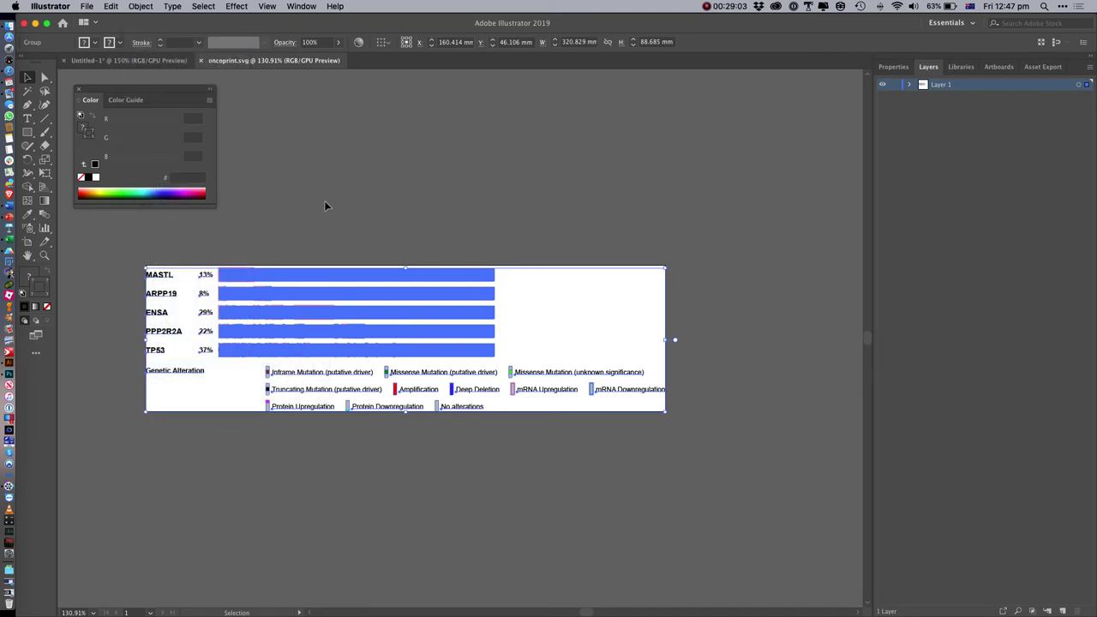
click(324, 202)
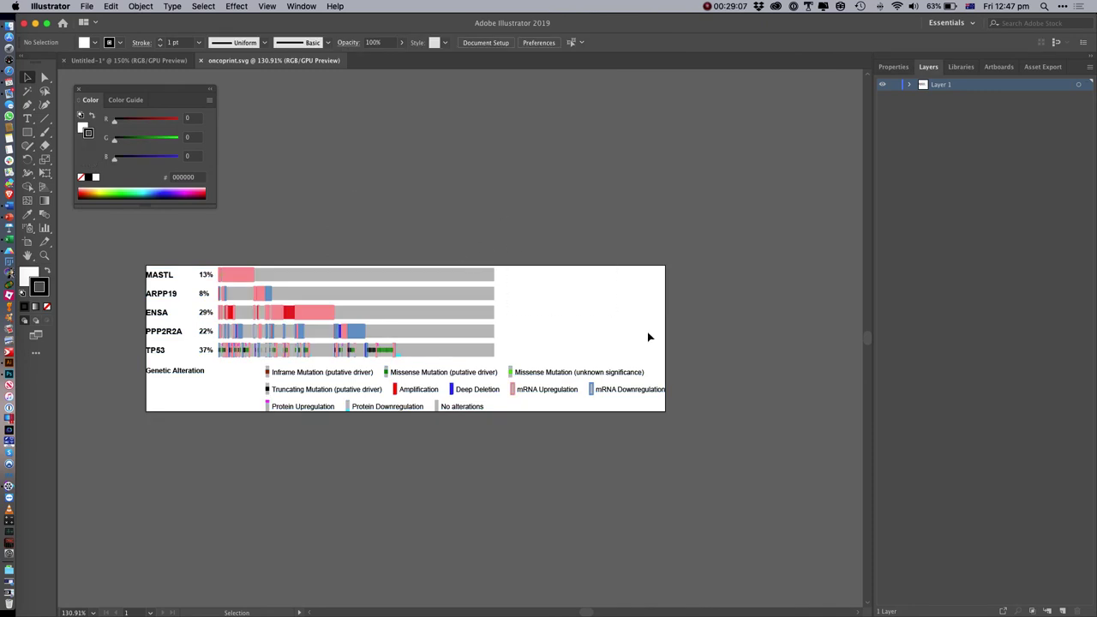
click(418, 284)
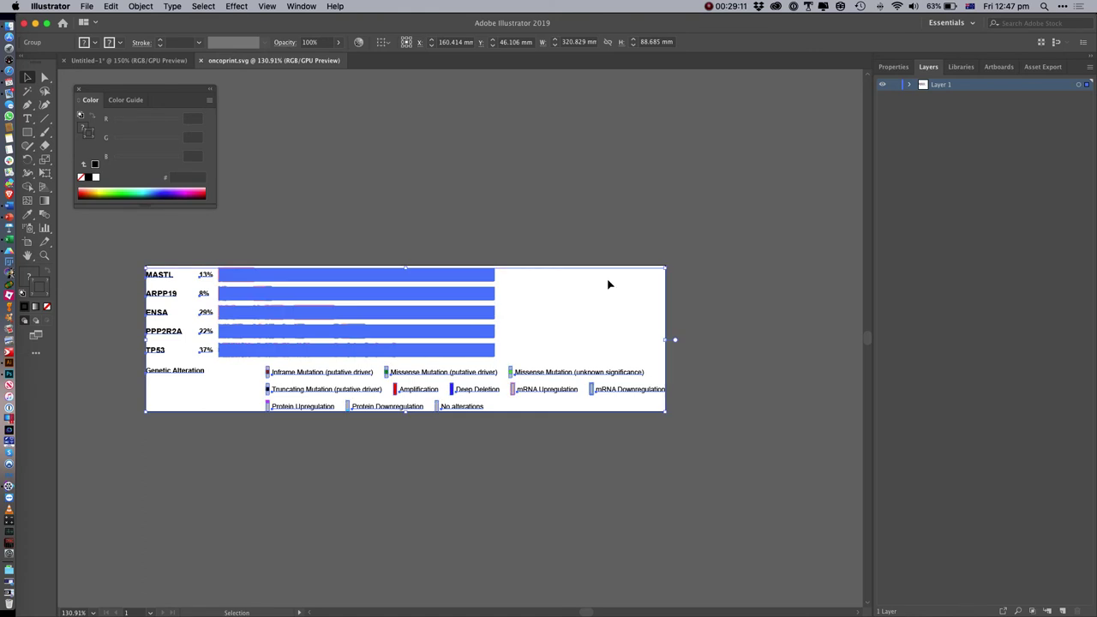
click(613, 241)
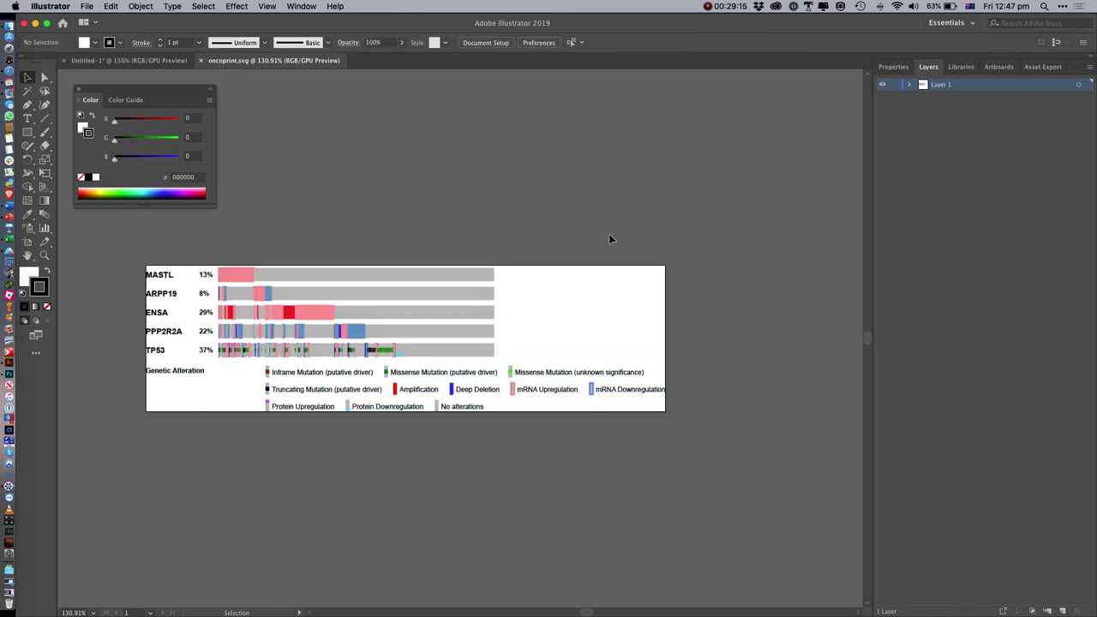
Split the alteration bars off the oncoprint group and move them up and to the right, mostly above the artboard
click(503, 285)
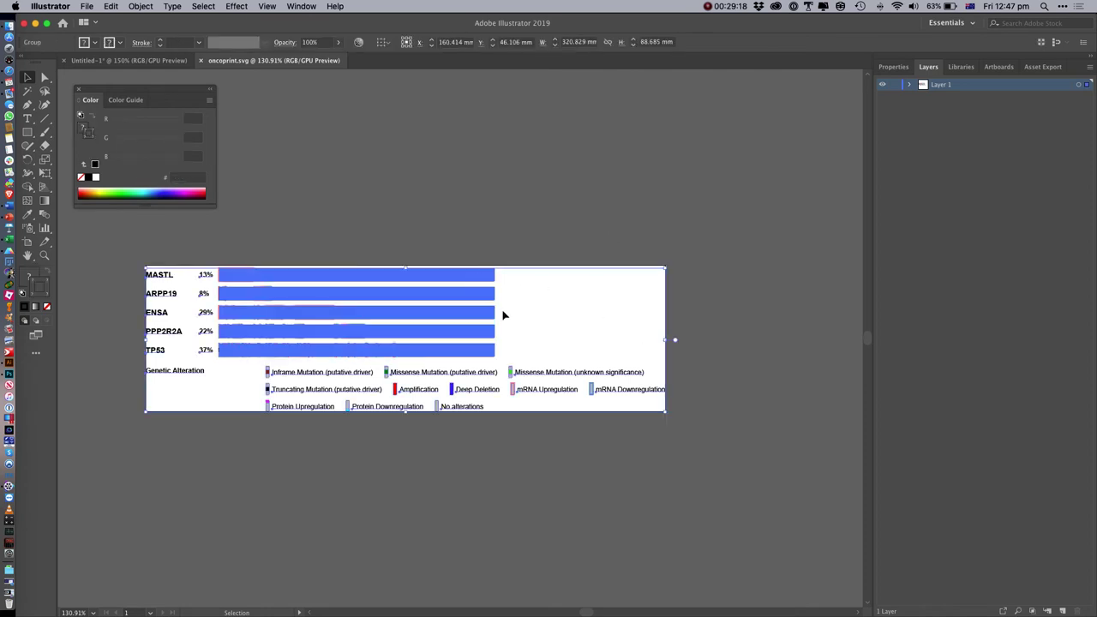
right_click(445, 283)
click(512, 188)
click(506, 218)
drag(478, 287, 528, 203)
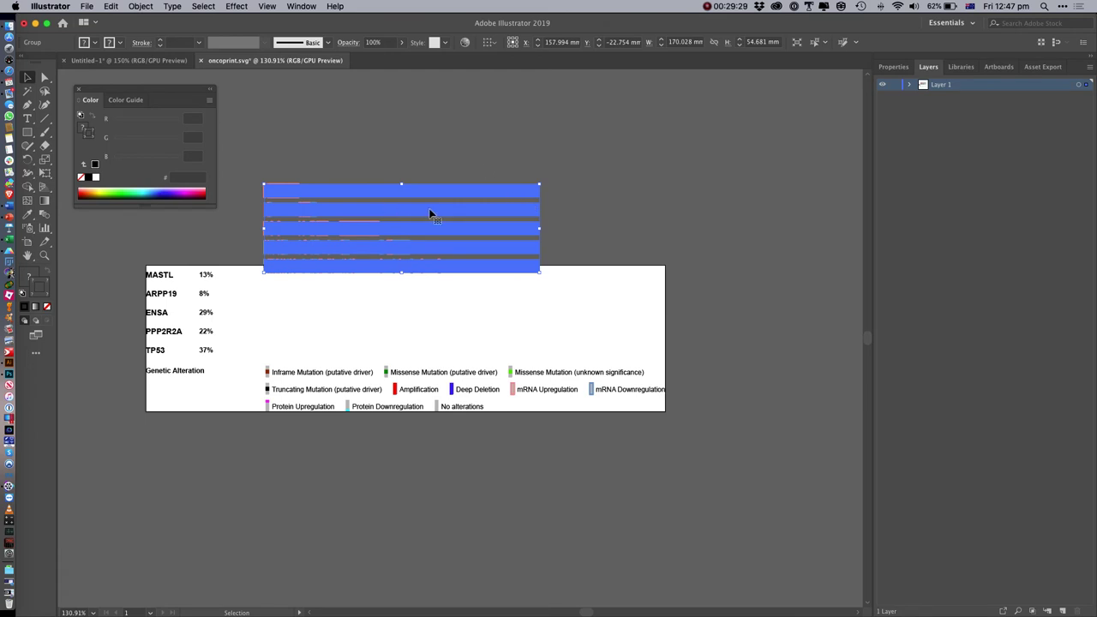
Paste the oncoprint bars into the Untitled-1 document, scale them down to about 65 mm wide and place them beside the Excel volcano plot
click(129, 60)
key(a)
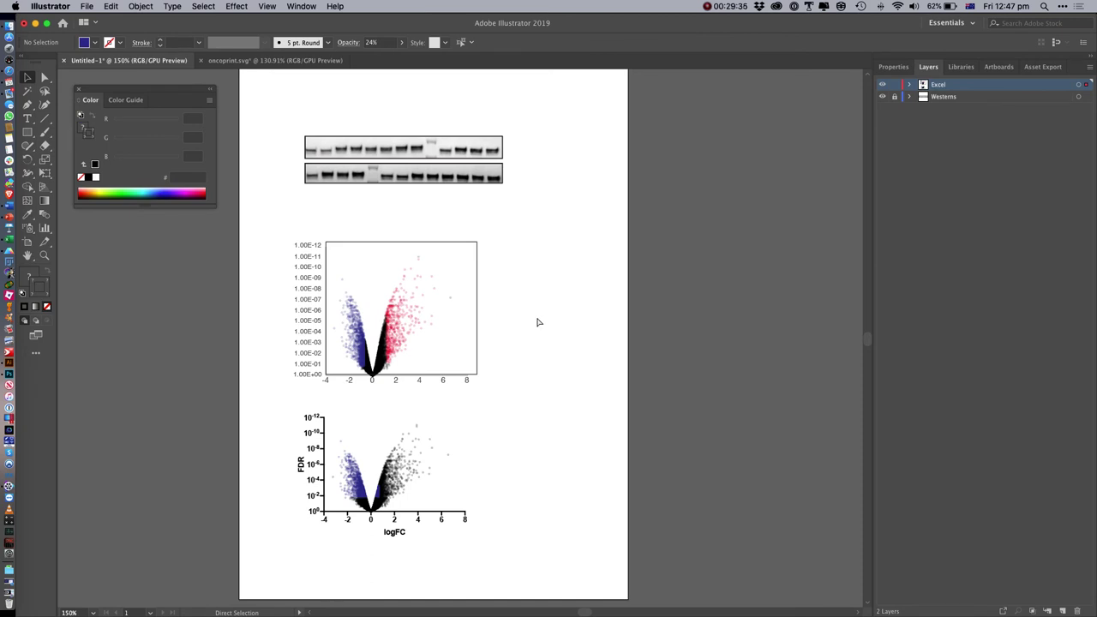
key(ctrl+v)
drag(619, 388, 426, 347)
drag(413, 298, 596, 208)
drag(492, 271, 491, 271)
Try deleting the Excel volcano plot together with the pasted oncoprint bars, and undo the deletion
drag(278, 213, 489, 413)
key(Delete)
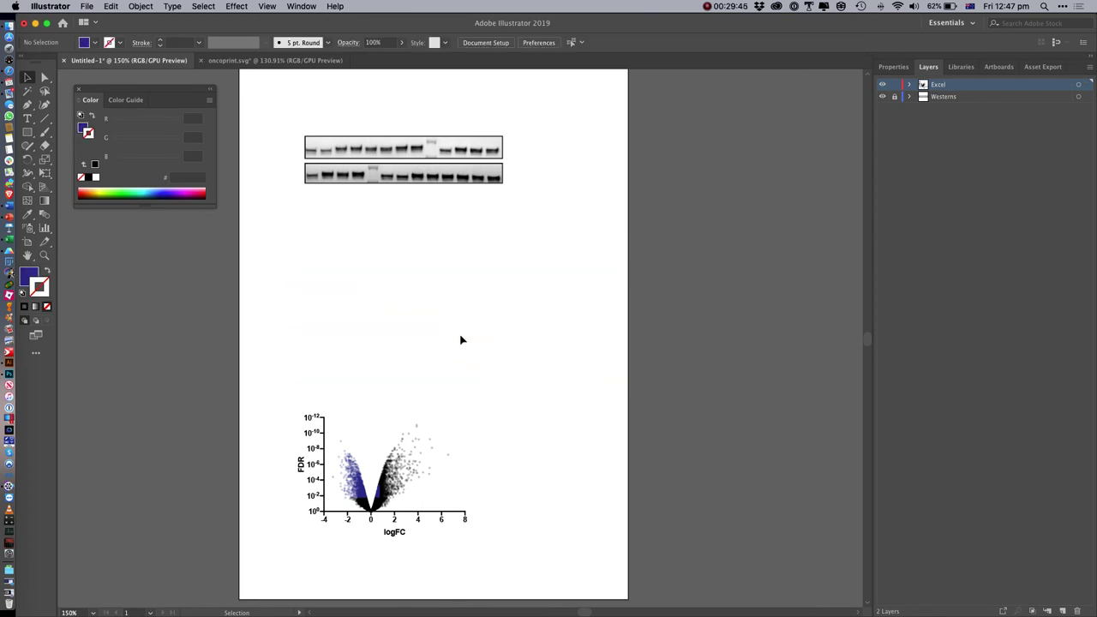
key(super+a)
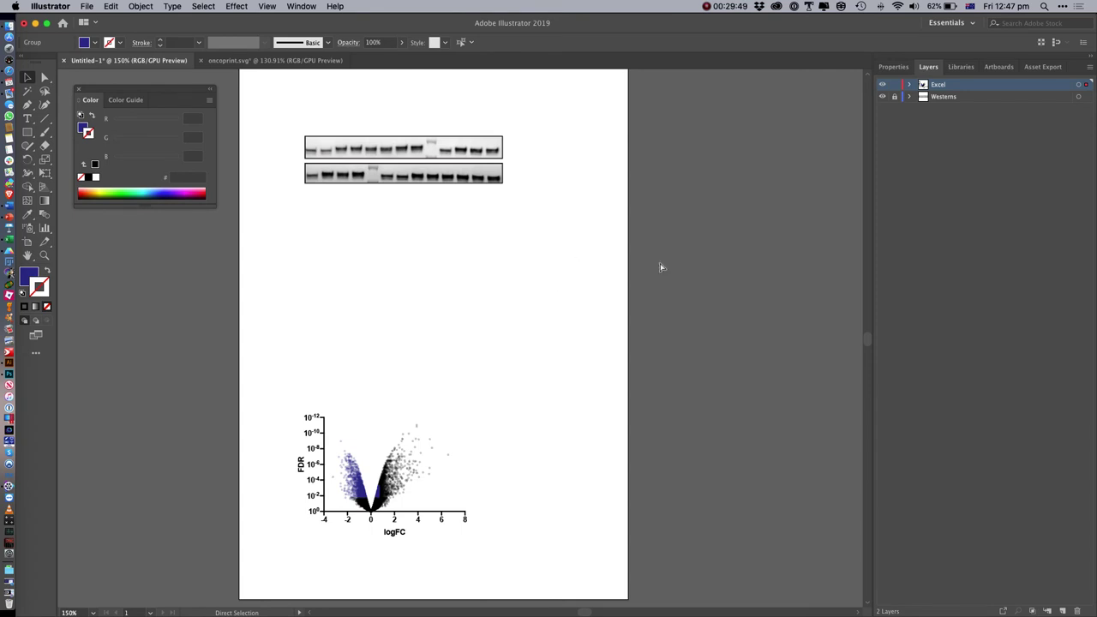
key(super+z)
key(super+z)
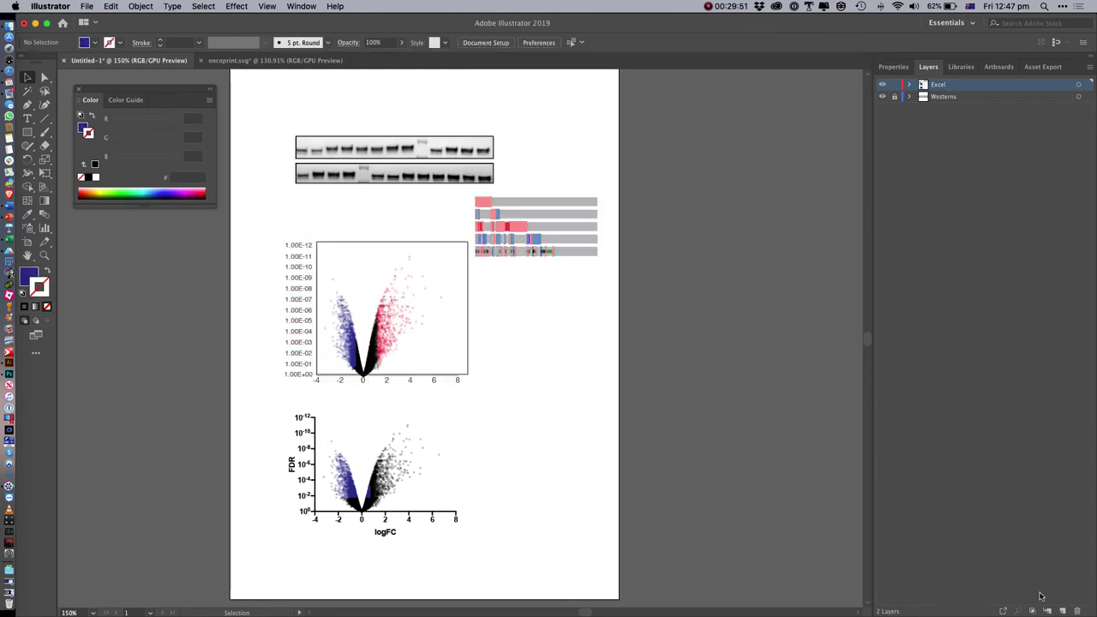
Add a new layer above the Excel layer and delete the Excel volcano plot
click(1061, 611)
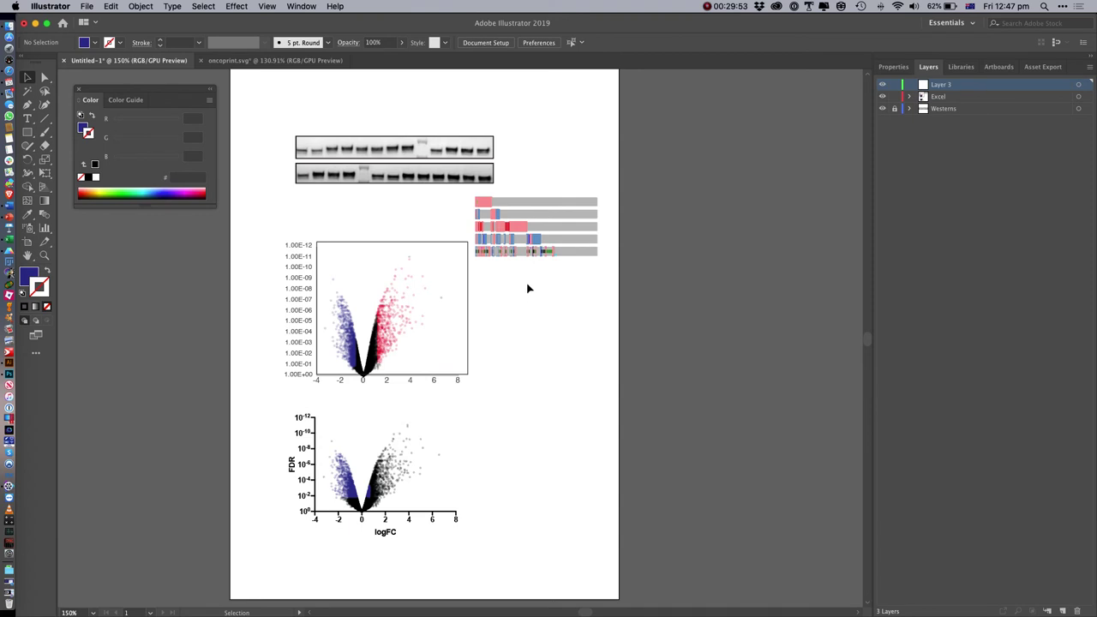
drag(246, 232, 467, 400)
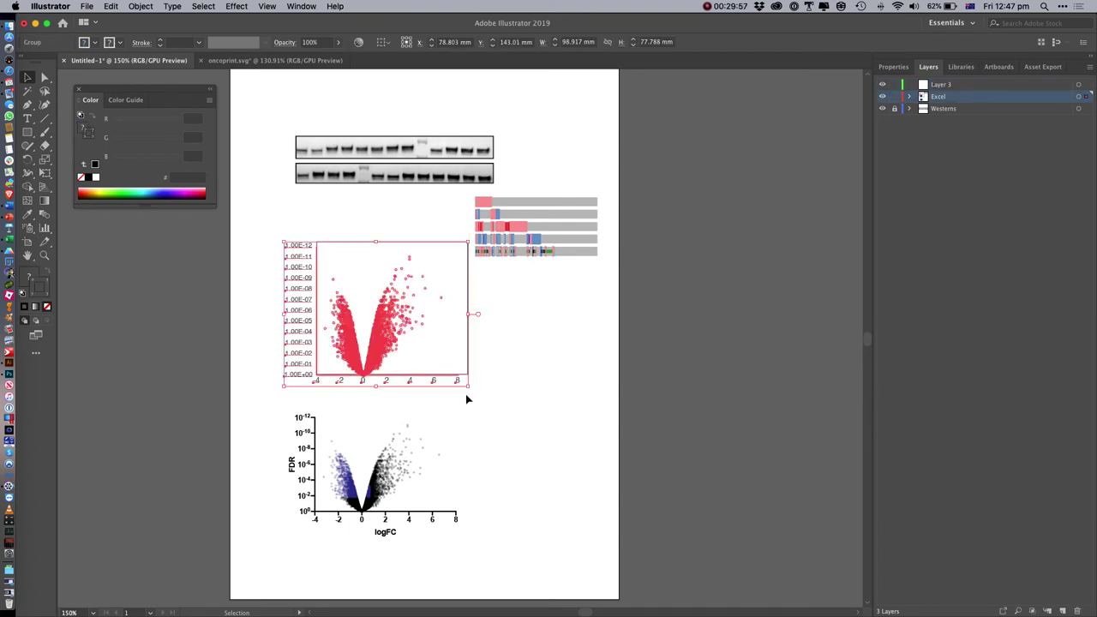
key(Delete)
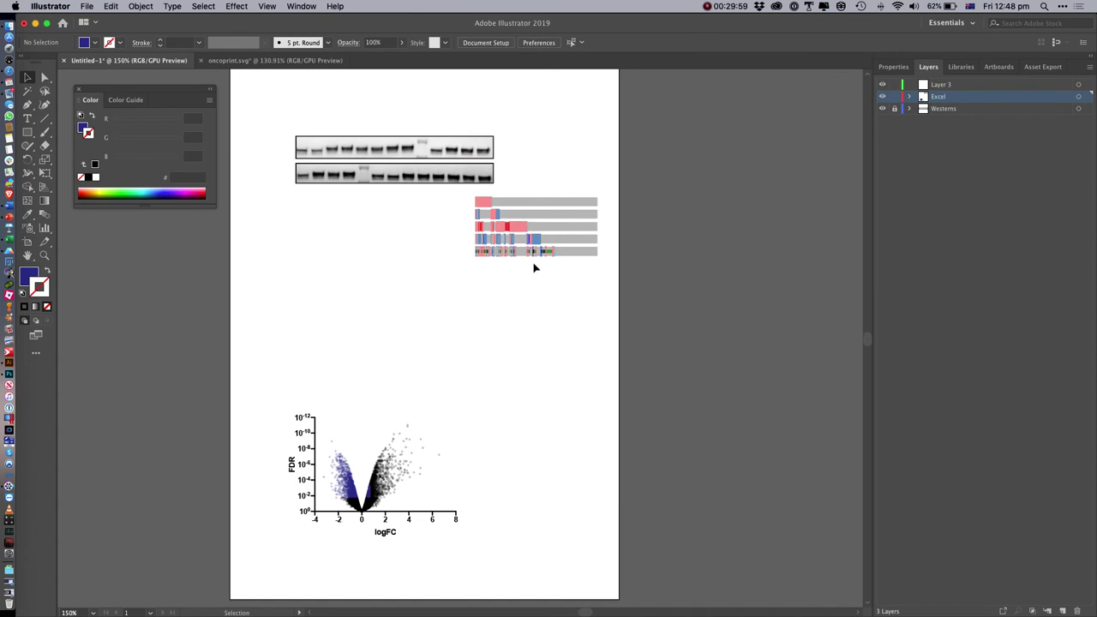
Move the oncoprint bars onto Layer 3 and place them directly below the western blots, enlarged to match the blots' width
click(564, 205)
key(Delete)
click(941, 85)
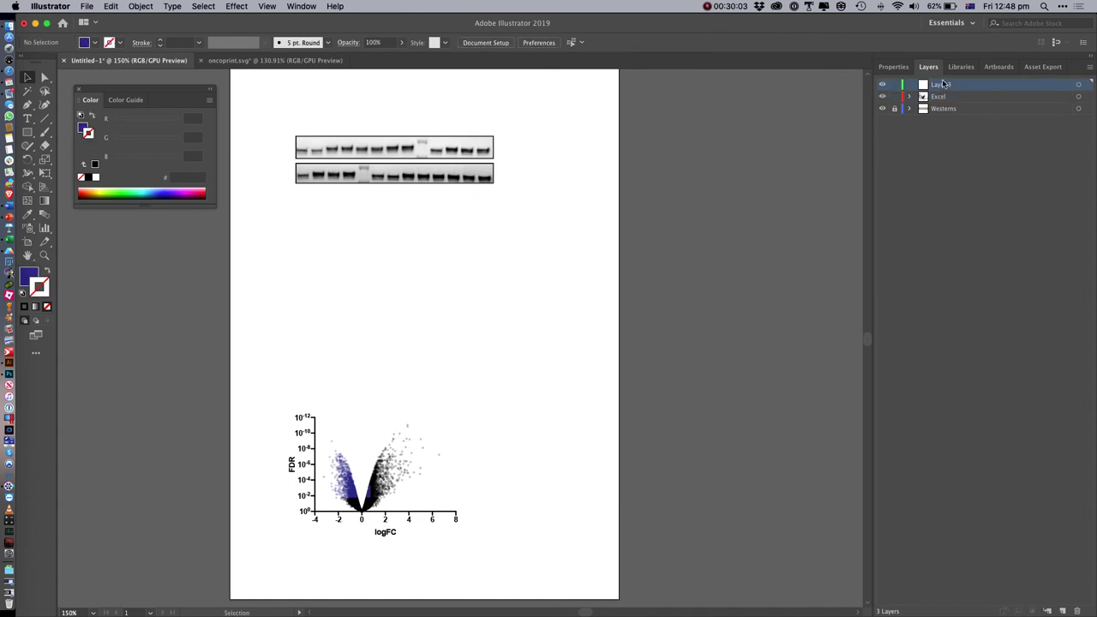
key(super+v)
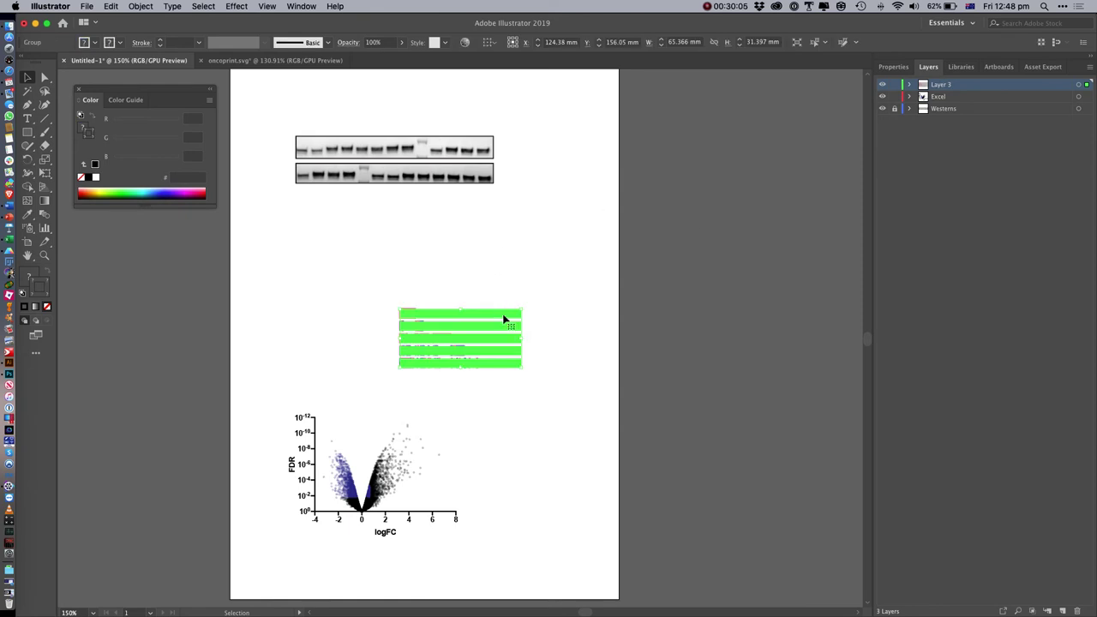
drag(456, 312, 495, 303)
click(536, 263)
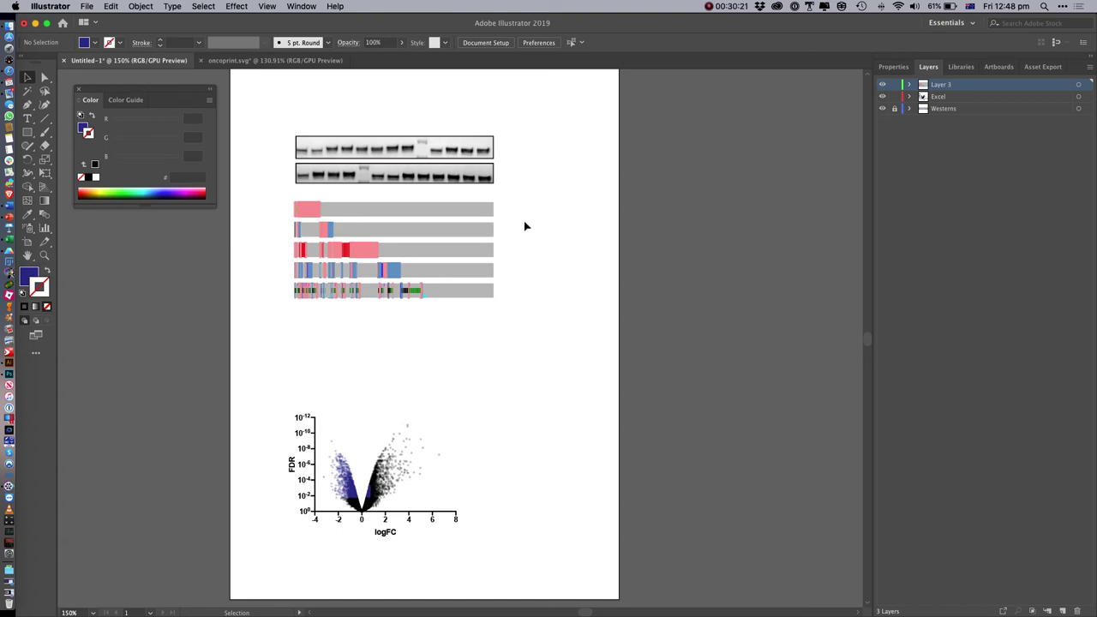
Scale the oncoprint bars down proportionally to about 76 mm wide and 36 mm high, keeping their upper-left corner in place
scroll(617, 188, up, 5)
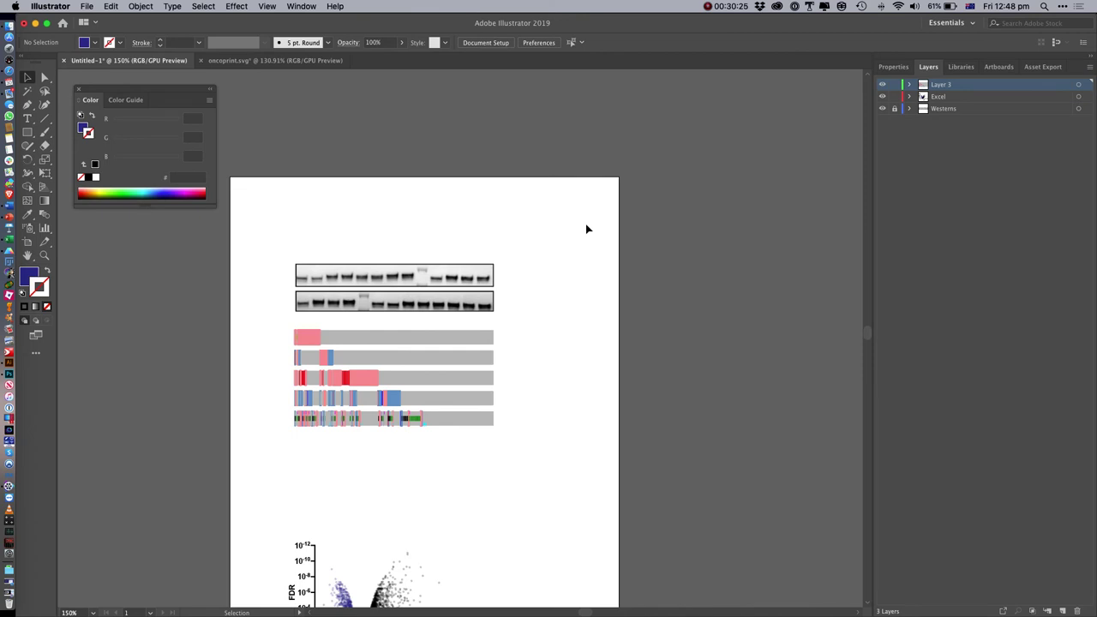
scroll(331, 106, down, 15)
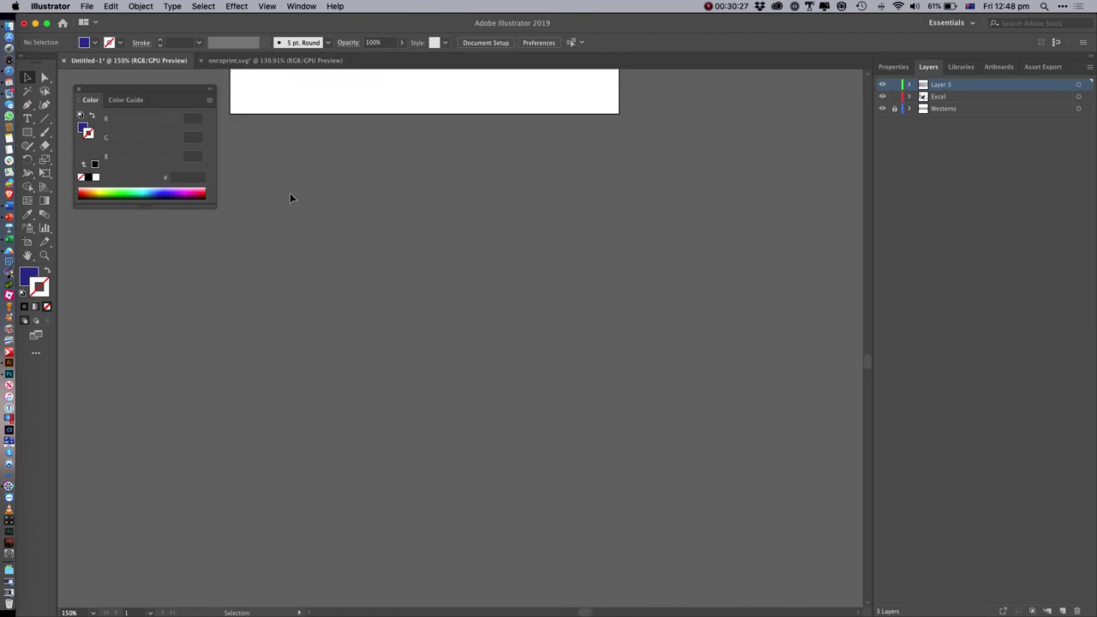
scroll(290, 193, up, 10)
scroll(290, 185, down, 3)
scroll(291, 183, down, 1)
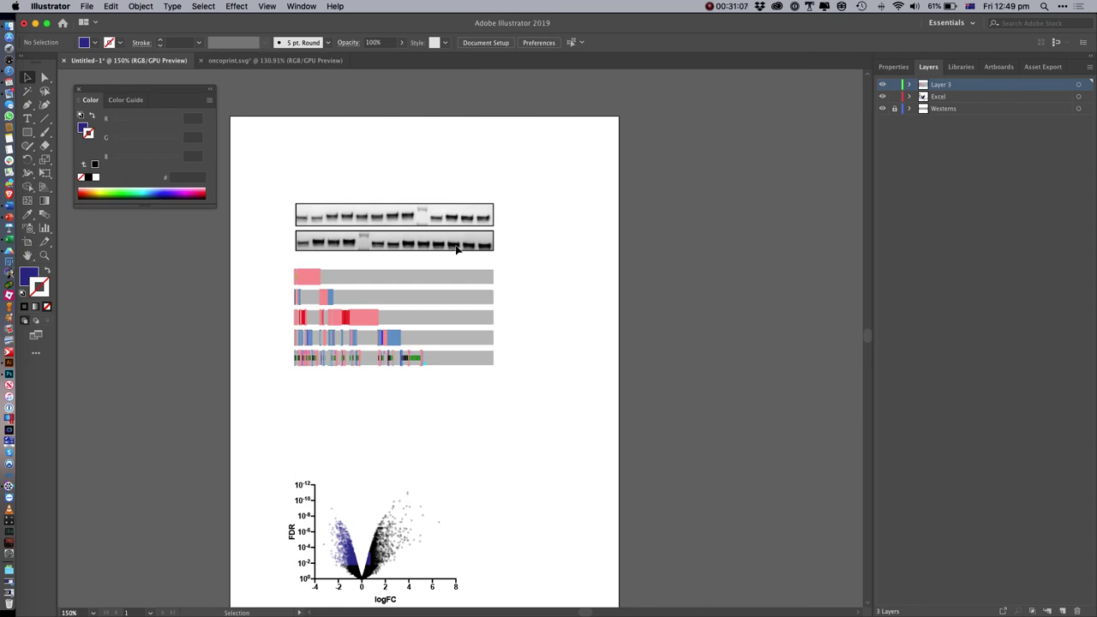
drag(284, 191, 435, 337)
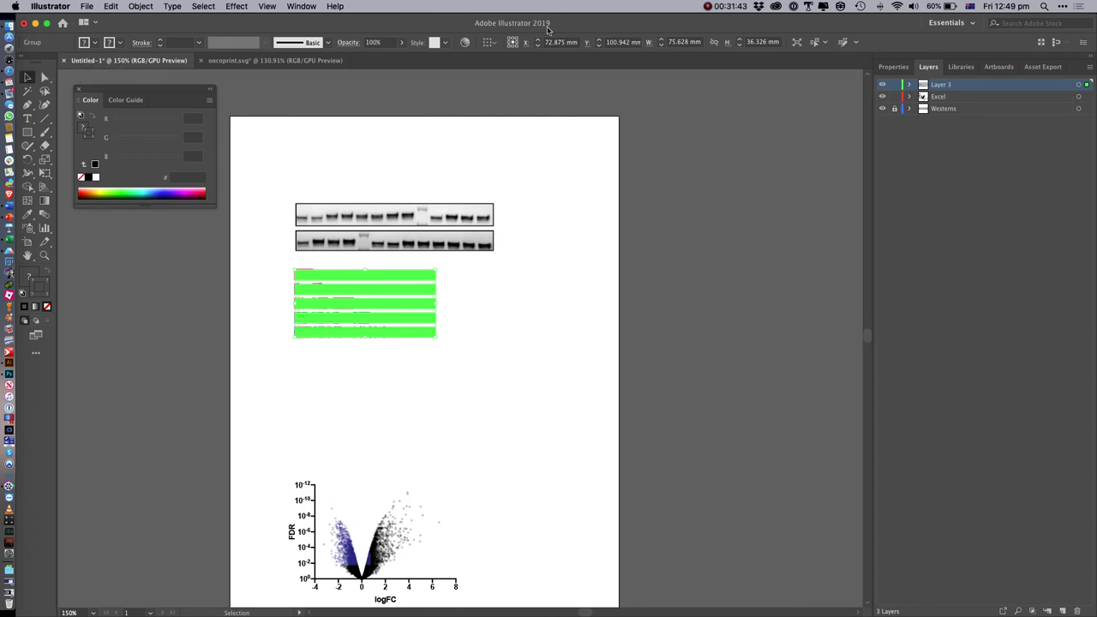
Switch to Safari and look over the BioRender home page
key(super+Tab)
key(super+Tab)
key(super+Tab)
key(super+Tab)
key(super+Tab)
key(super+Tab)
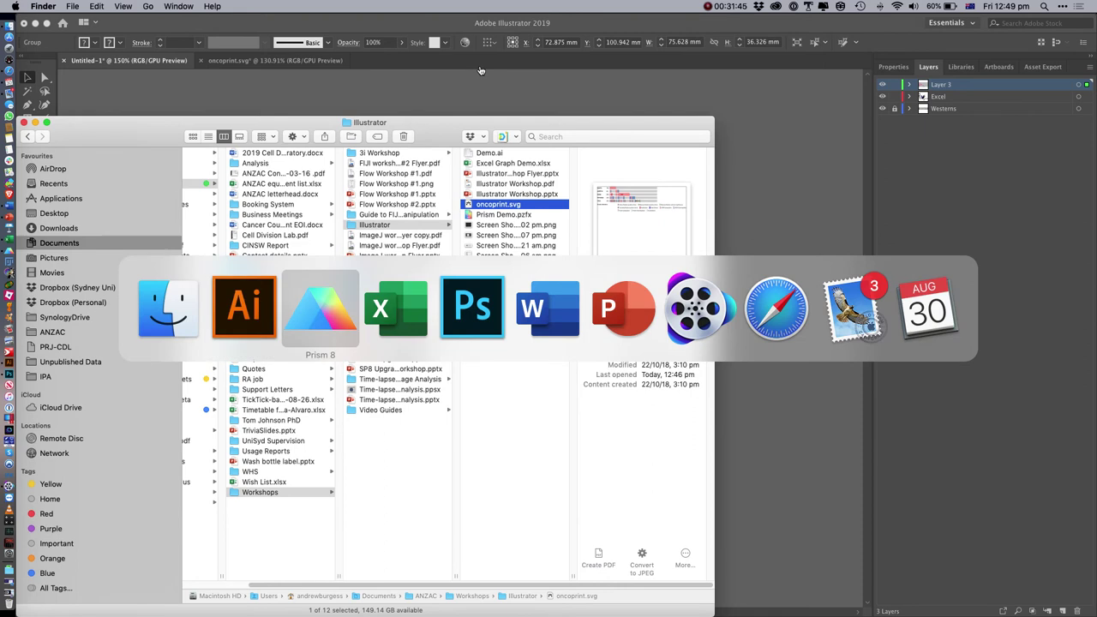
key(super+Tab)
key(super+Tab)
key(super+Tab)
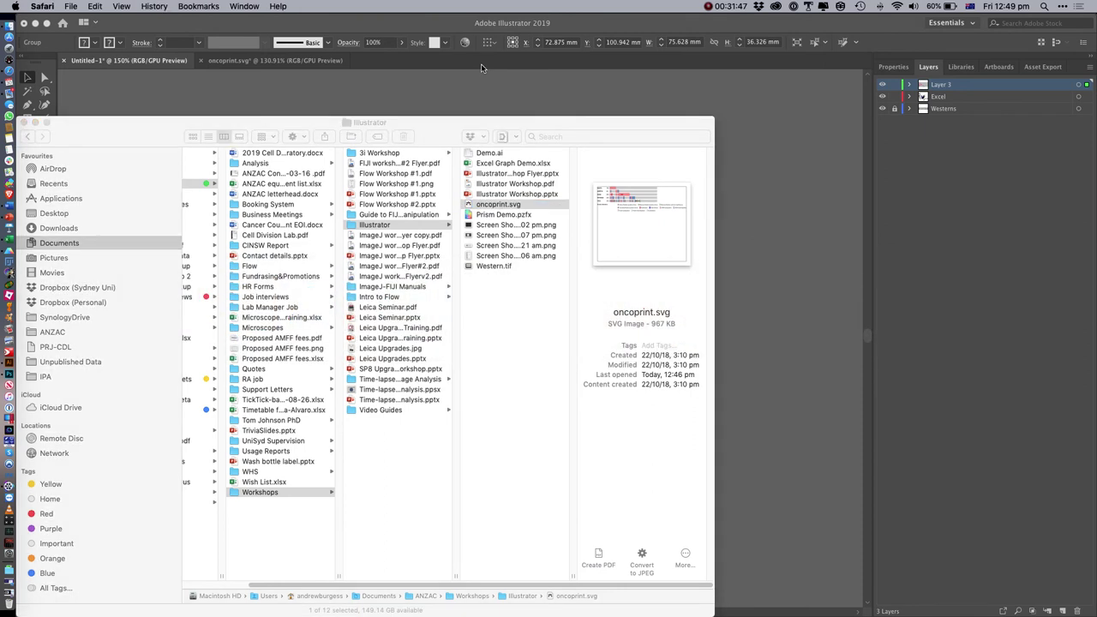
click(9, 47)
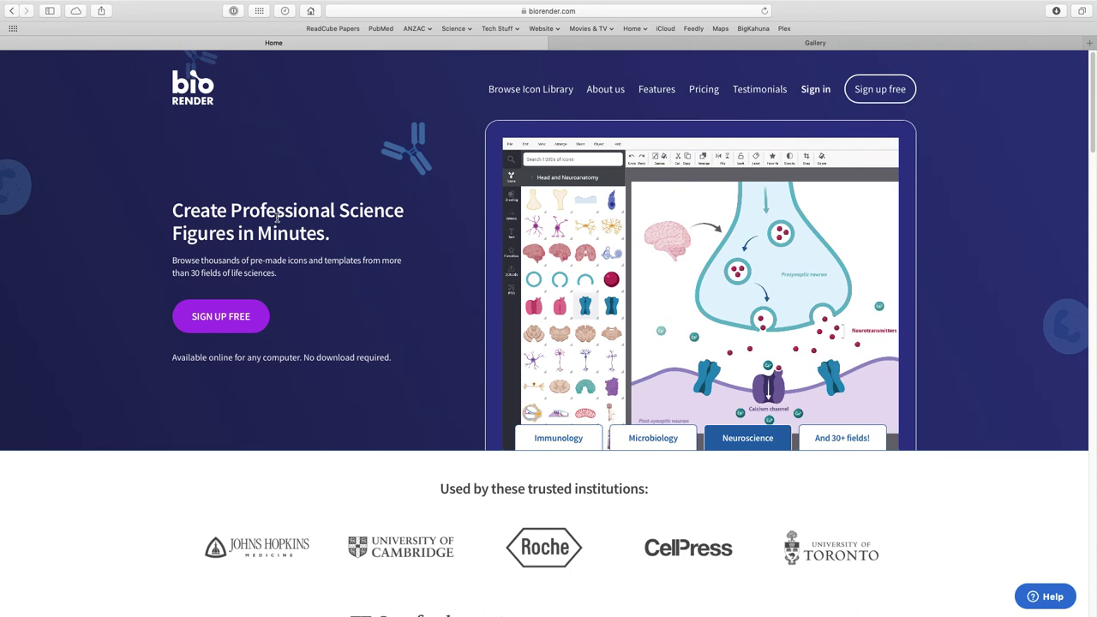
scroll(258, 215, down, 2)
scroll(257, 215, up, 2)
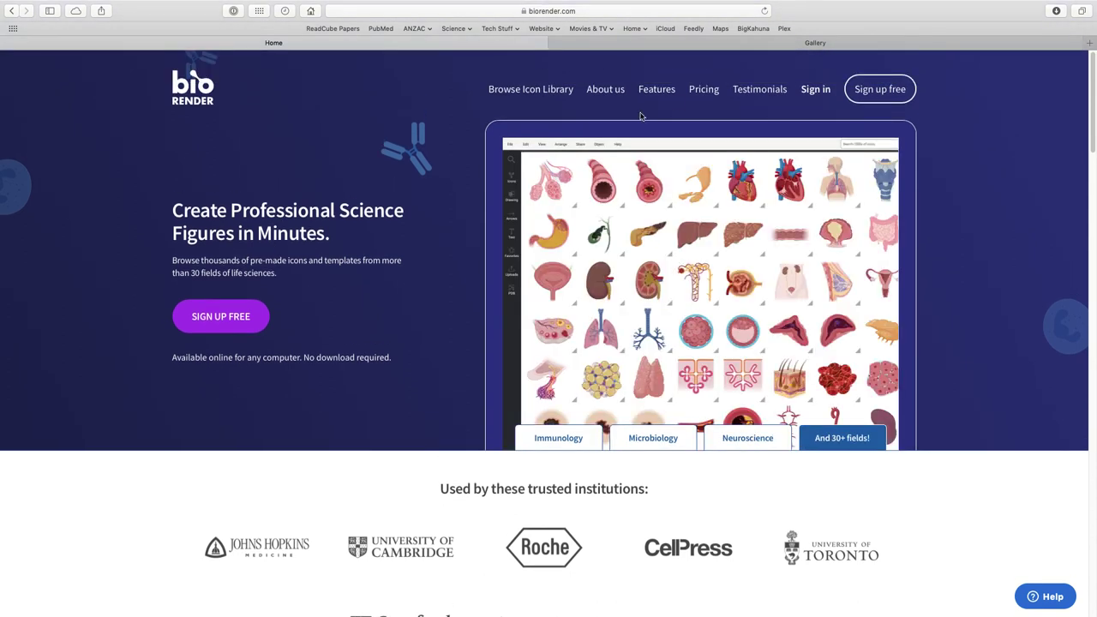
Open BioRender's pricing page and compare the prices, features and journal publishing permissions of the academic plans
click(700, 100)
scroll(548, 257, down, 2)
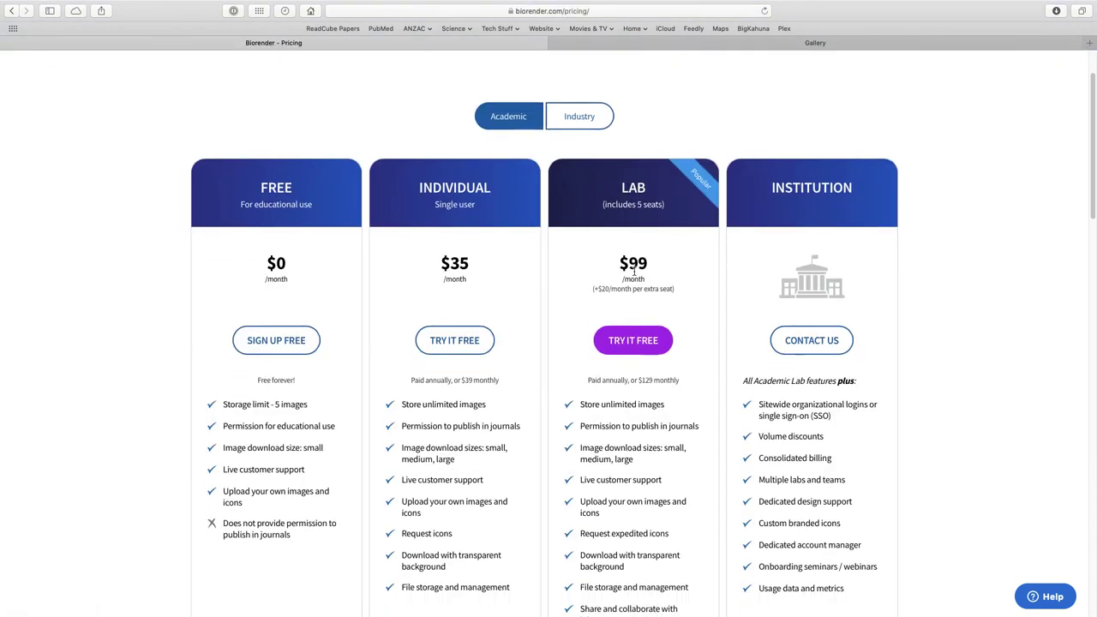
scroll(286, 326, down, 2)
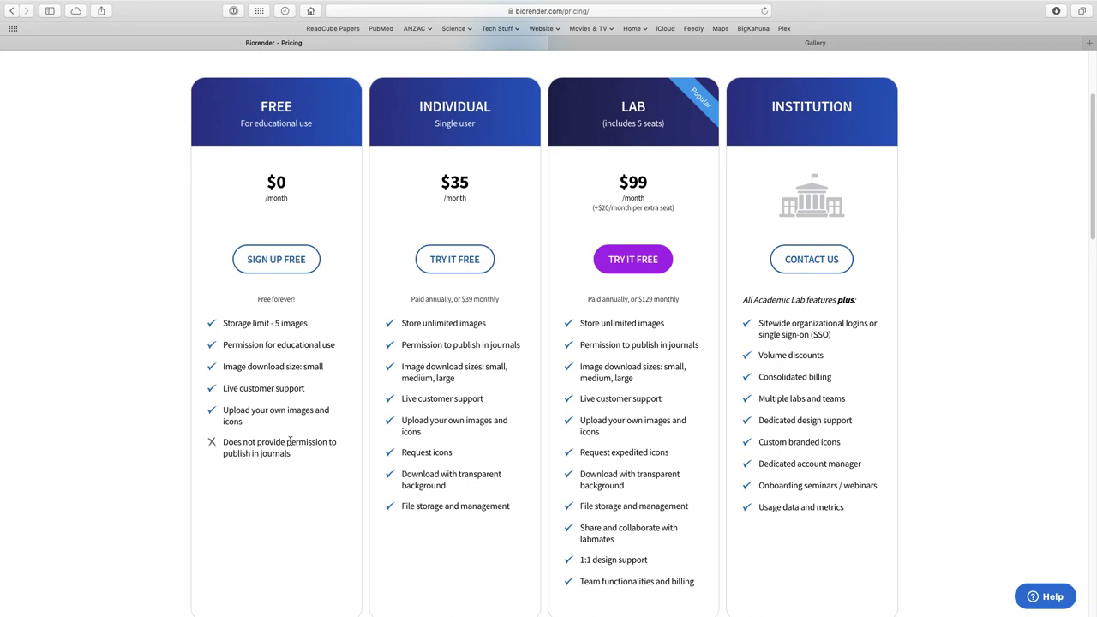
scroll(419, 367, down, 3)
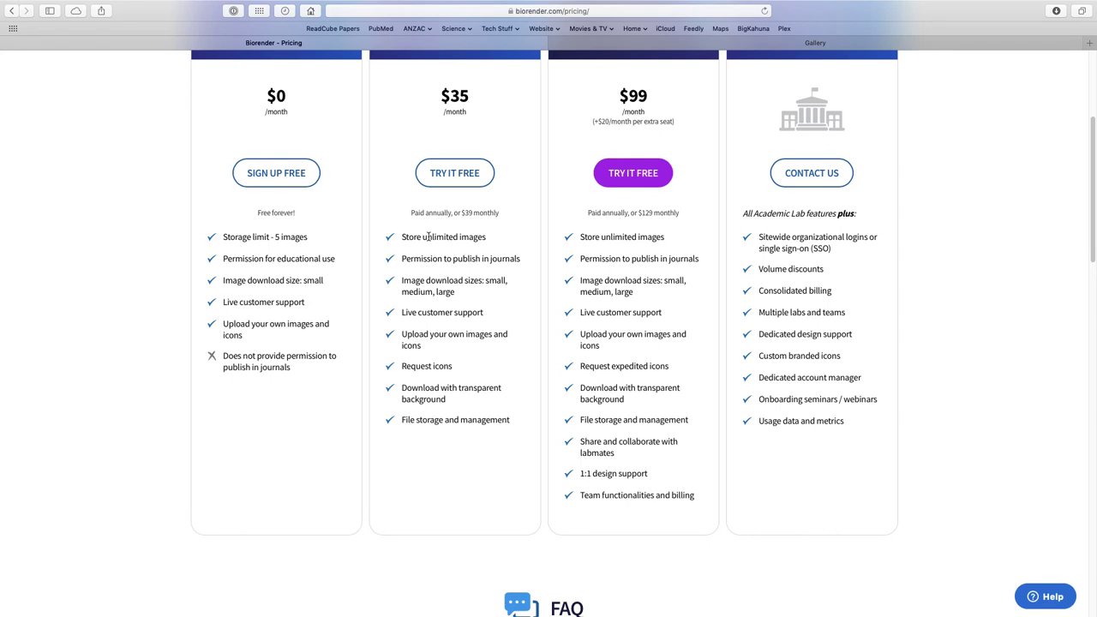
scroll(425, 238, up, 3)
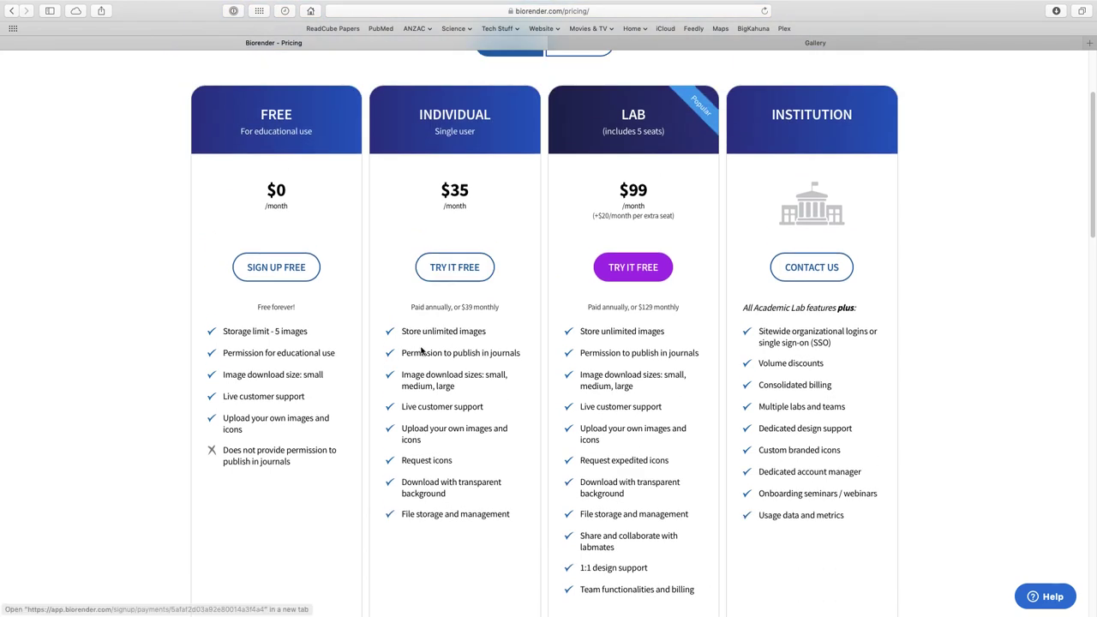
scroll(437, 365, down, 2)
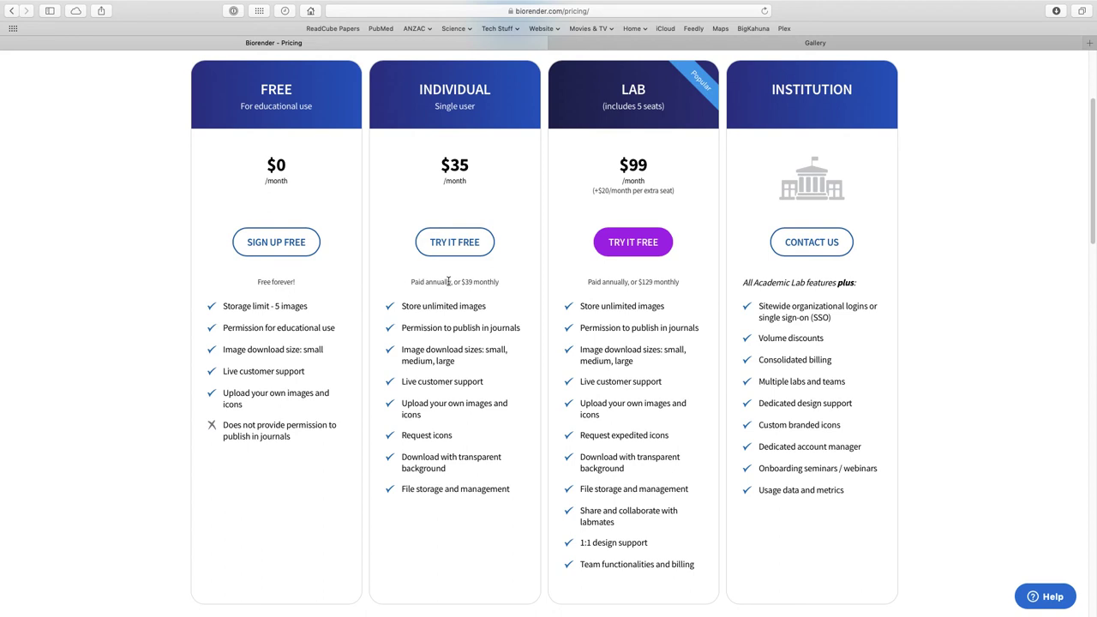
scroll(449, 281, down, 2)
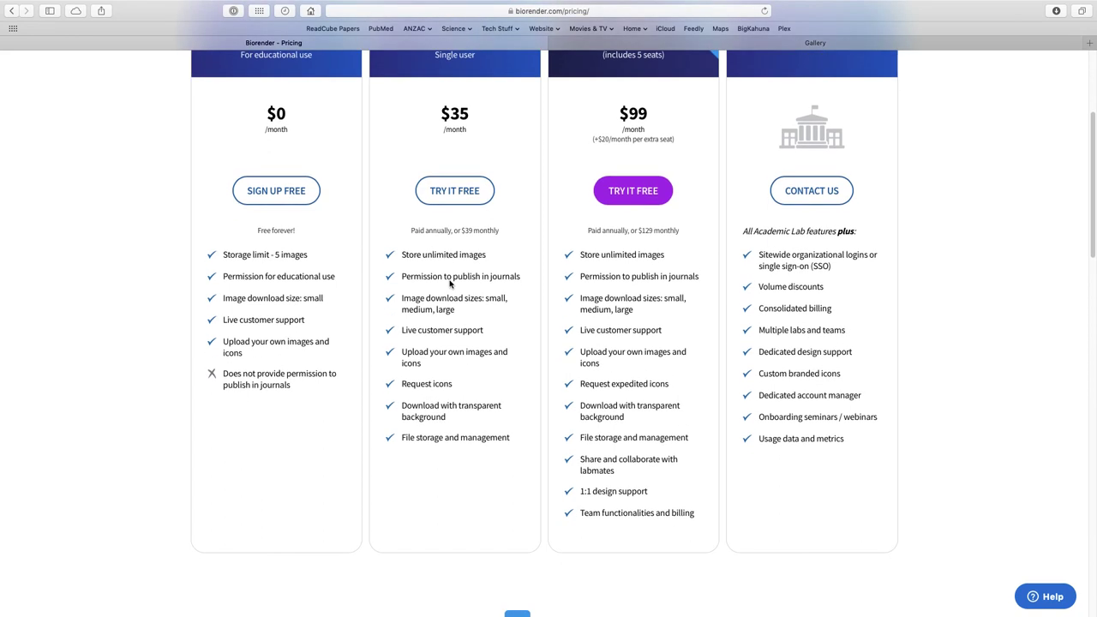
scroll(448, 279, up, 3)
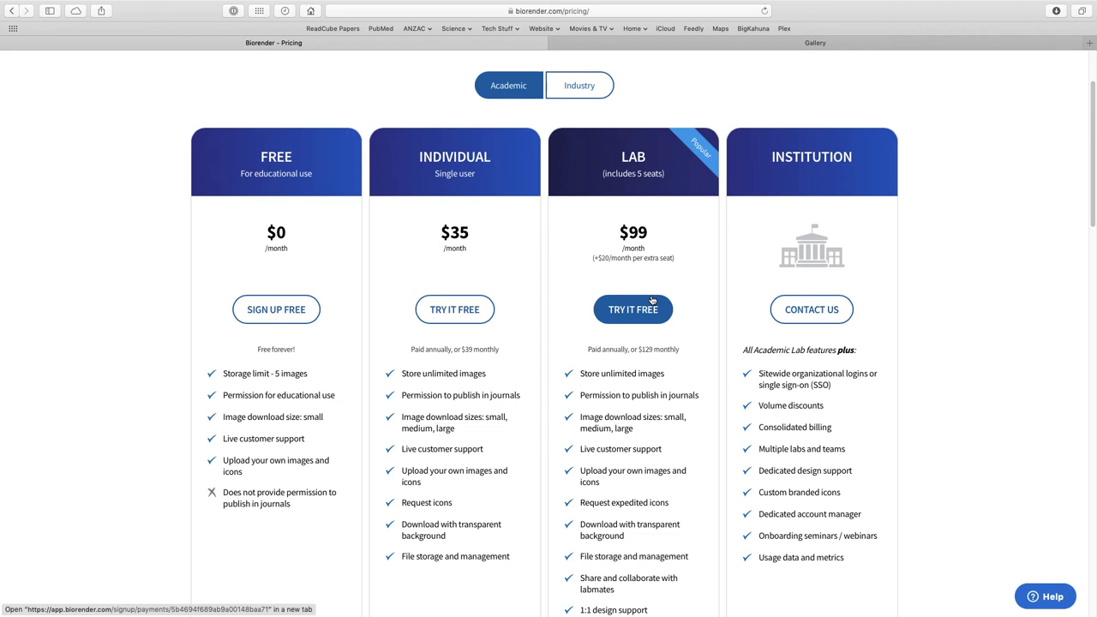
scroll(651, 300, down, 1)
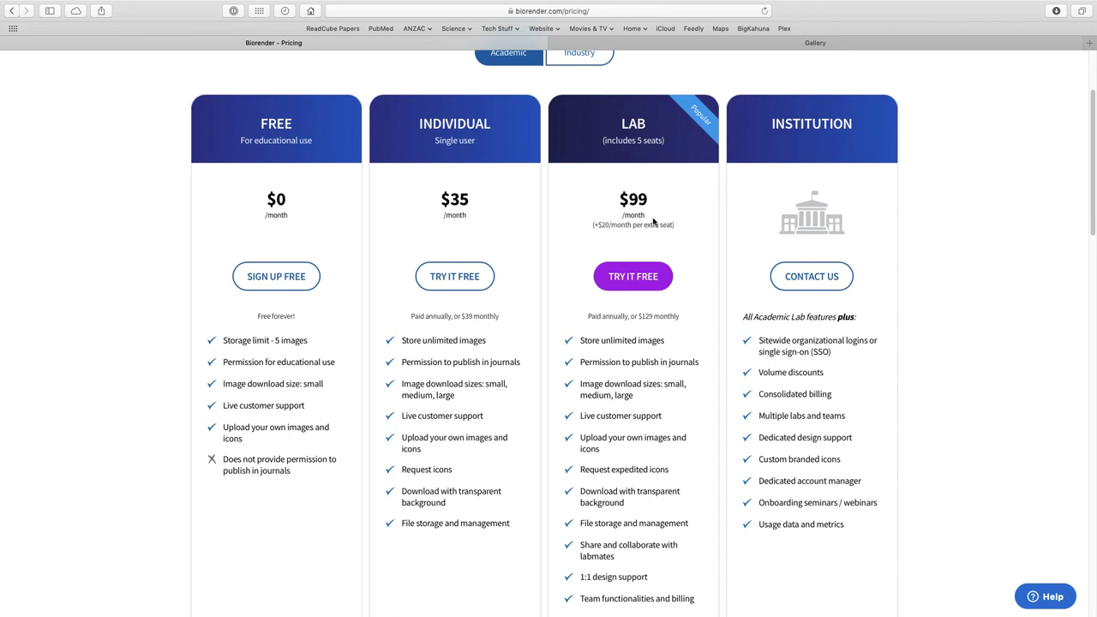
scroll(655, 219, up, 3)
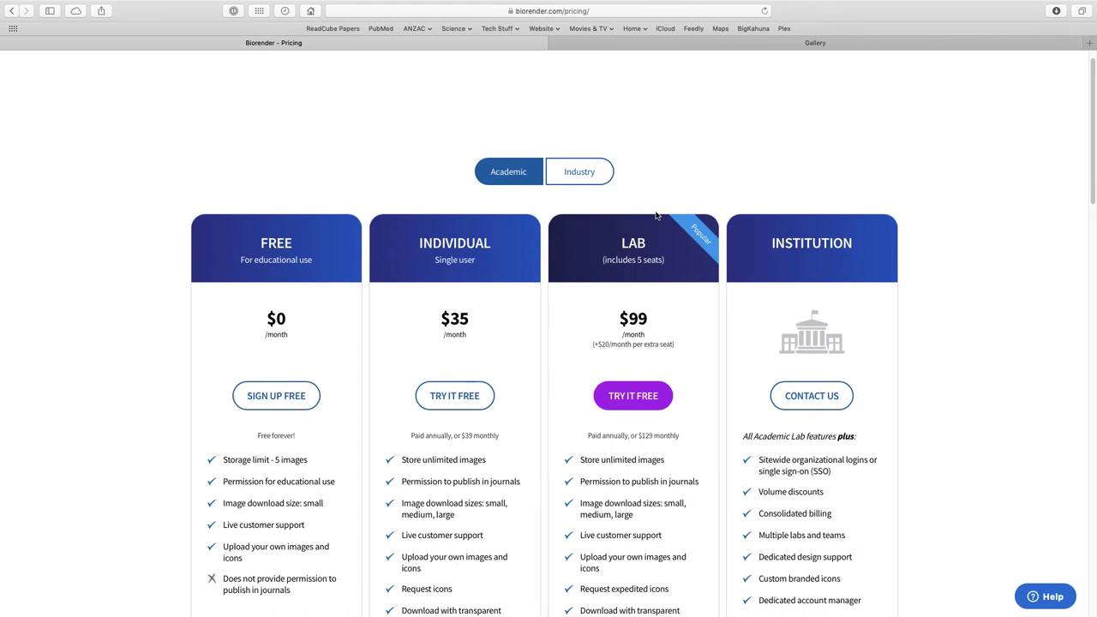
scroll(655, 216, up, 1)
scroll(657, 214, down, 5)
scroll(643, 191, up, 5)
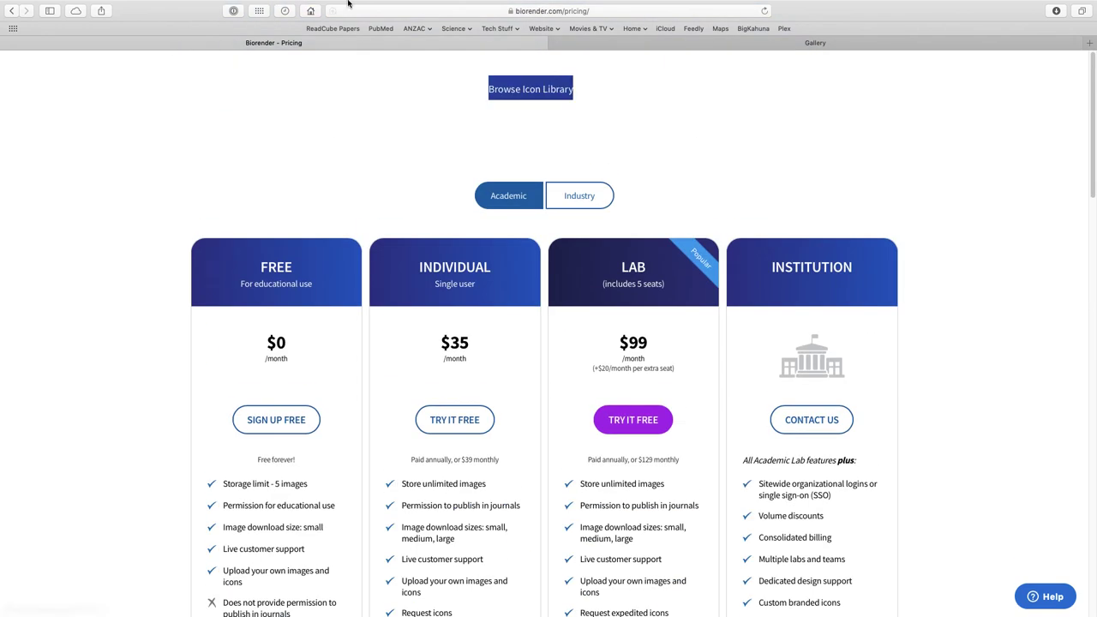
Return to the BioRender home page and bring up the gallery of saved illustrations
click(11, 10)
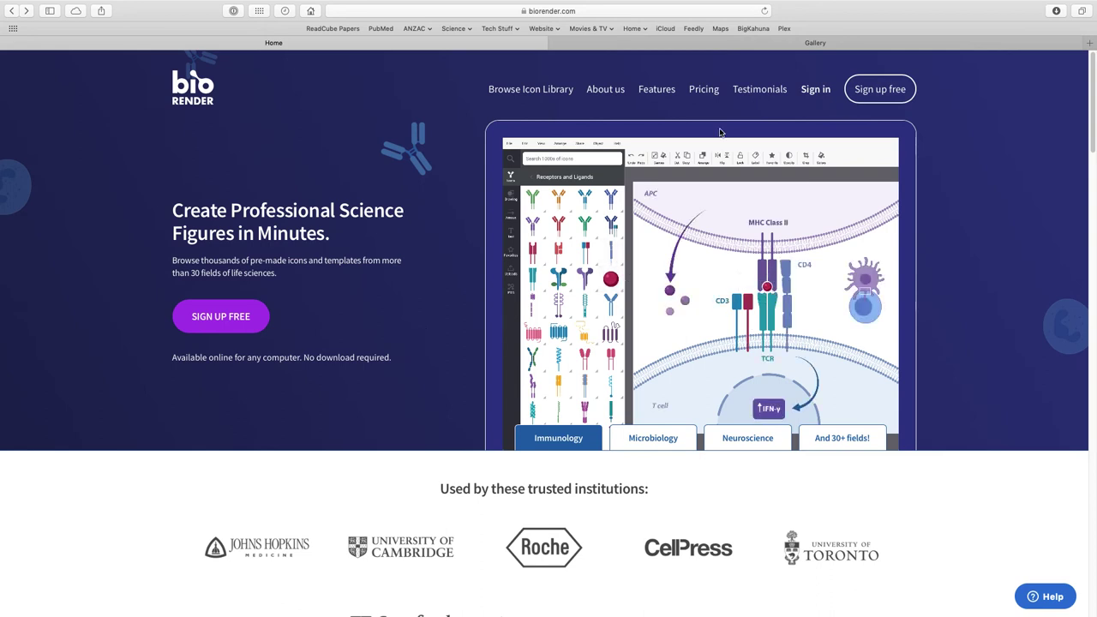
click(814, 43)
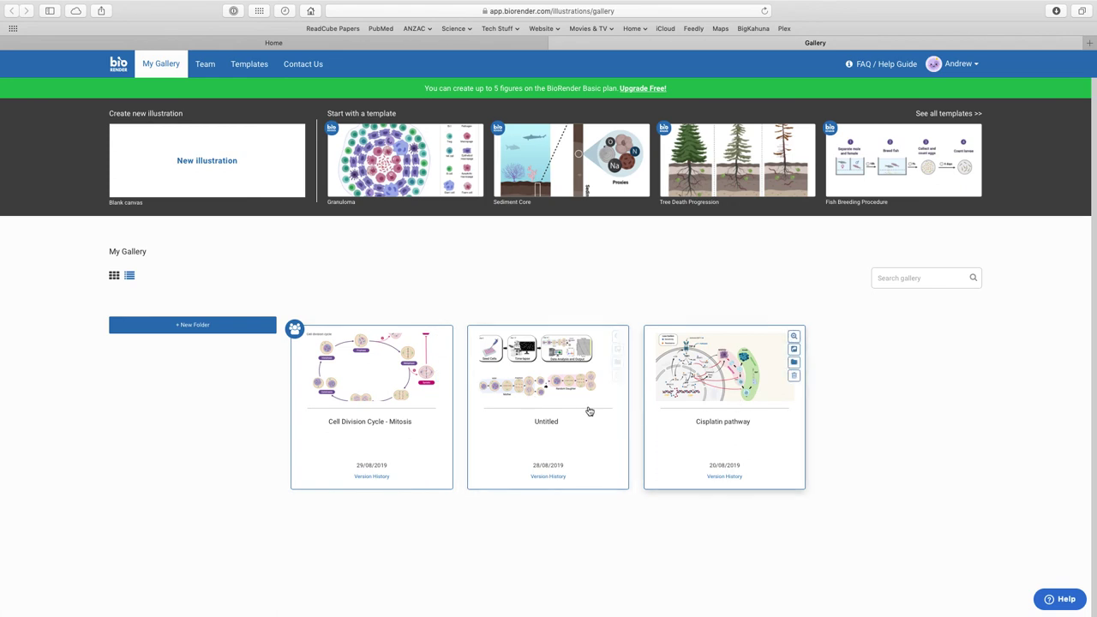
Open the saved illustration with the cell seeding, time-lapse and data analysis workflow and look it over
click(556, 391)
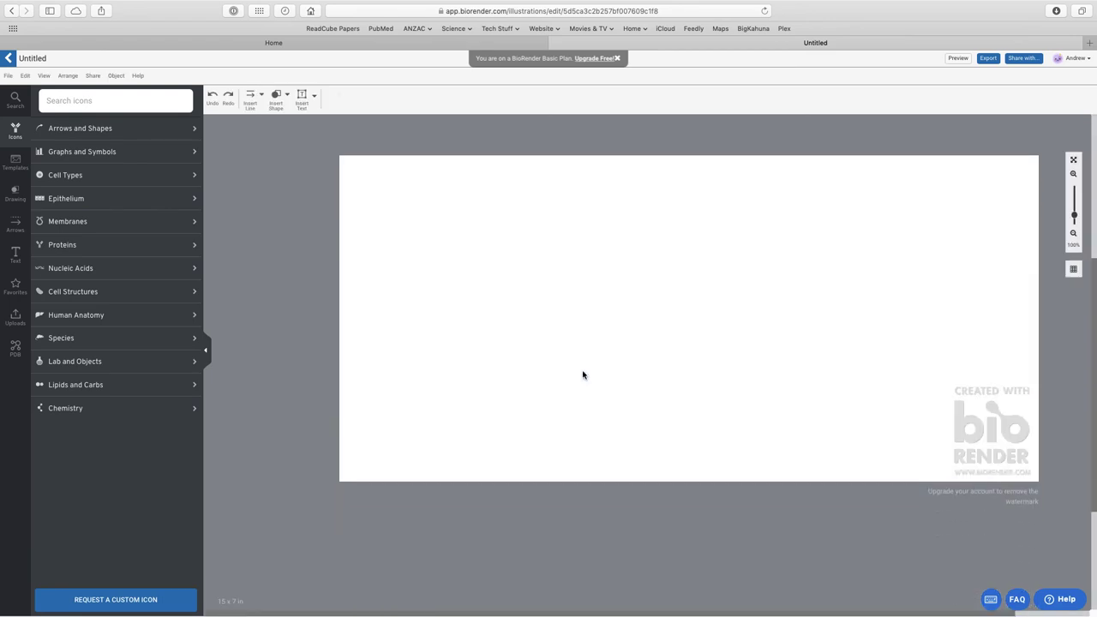
scroll(583, 375, down, 2)
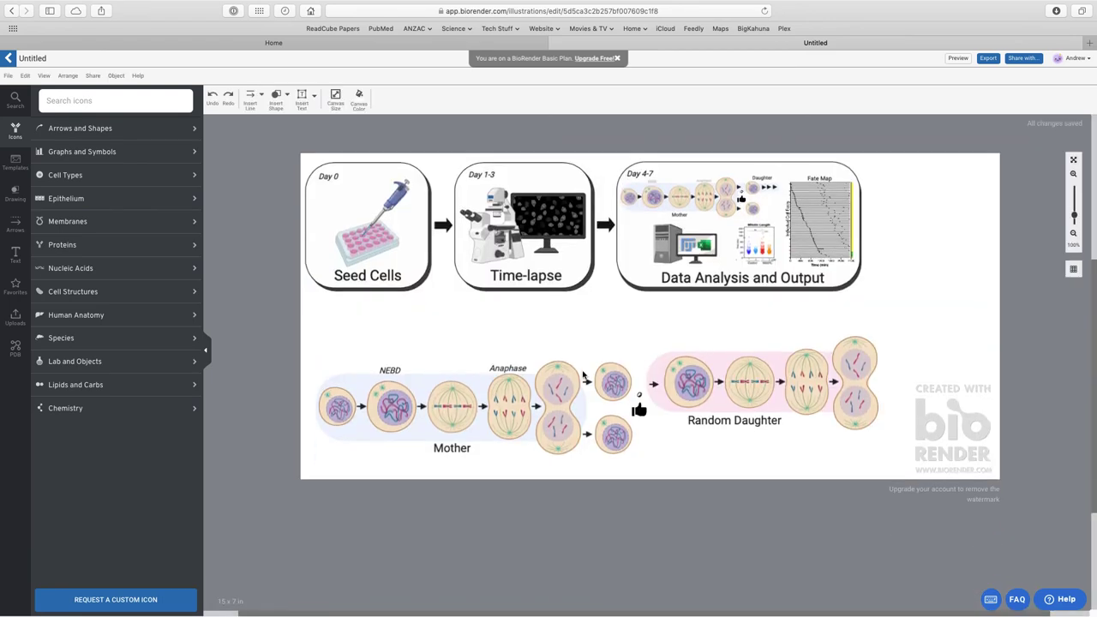
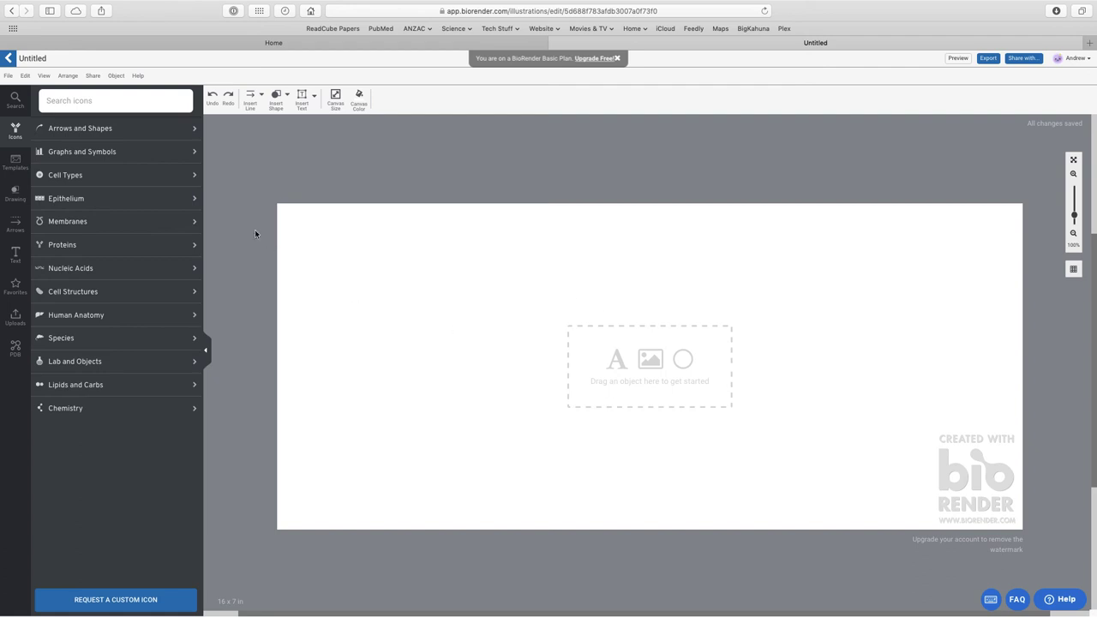
Search the icons for "mitosis", place the first result, Mitosis (8. Cytokinesis, B), on the blank canvas, and enlarge it in the upper-left area
click(71, 105)
text(mitosis)
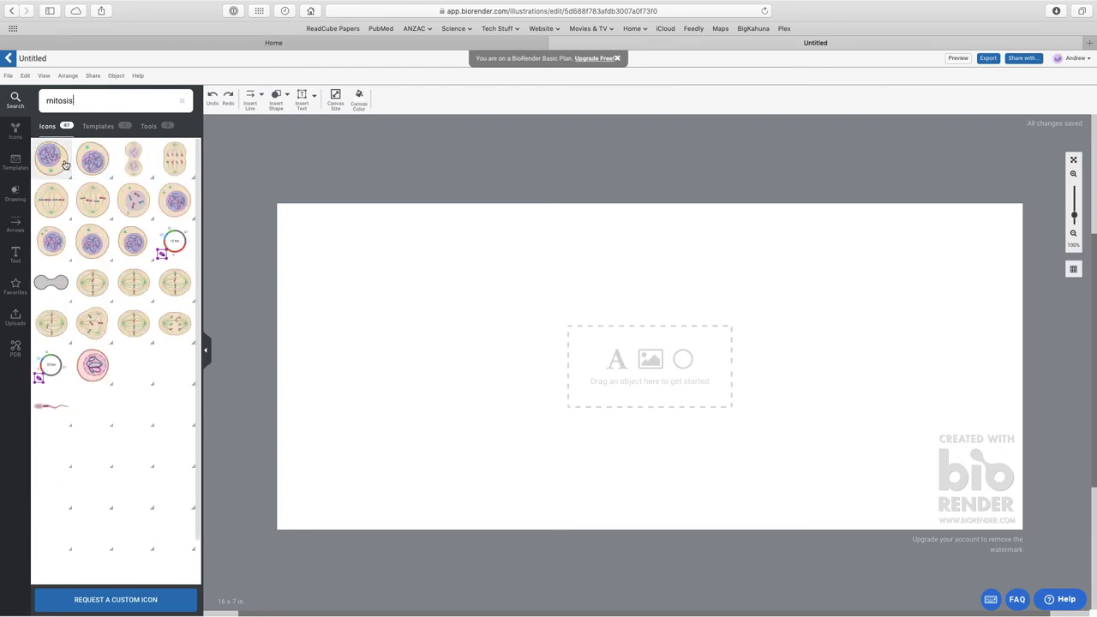
mouse_move(131, 178)
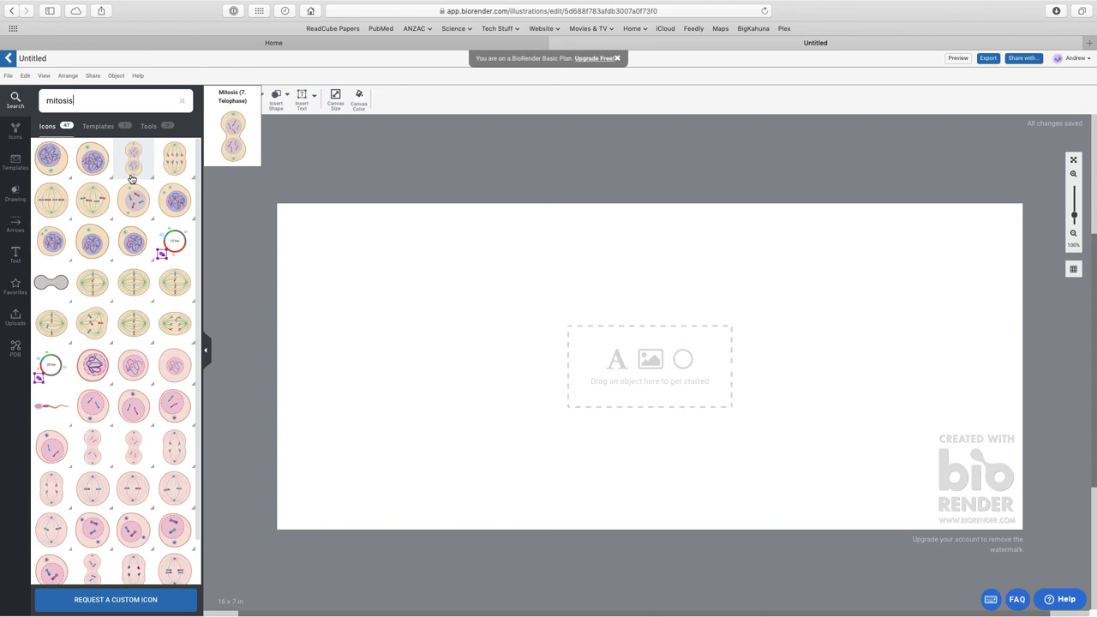
mouse_move(51, 163)
drag(52, 163, 472, 297)
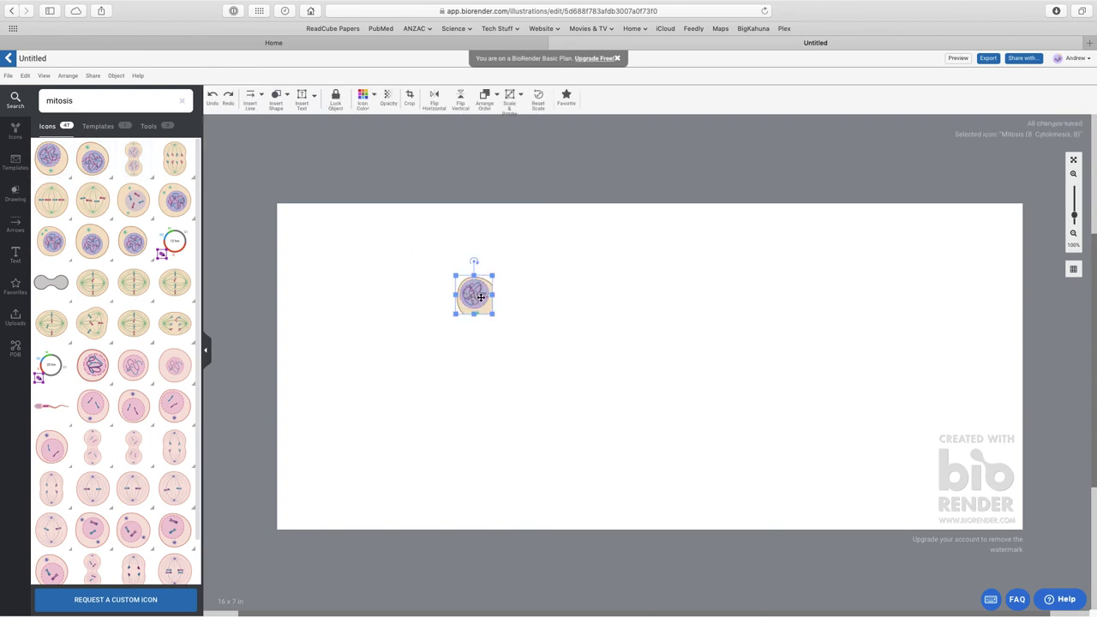
drag(493, 314, 546, 374)
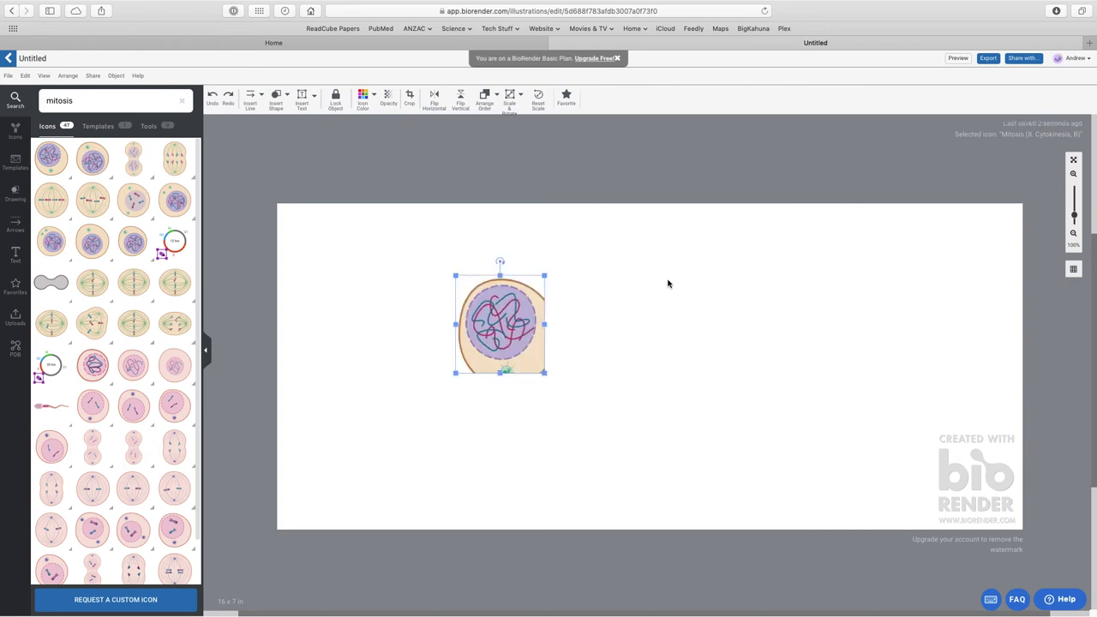
drag(510, 340, 387, 291)
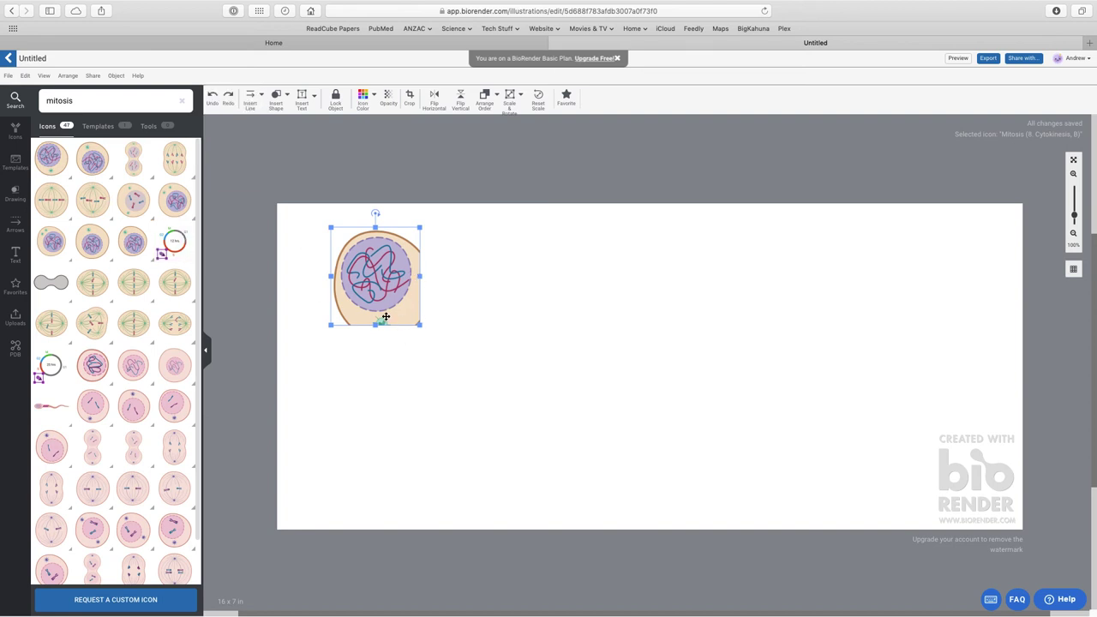
click(480, 277)
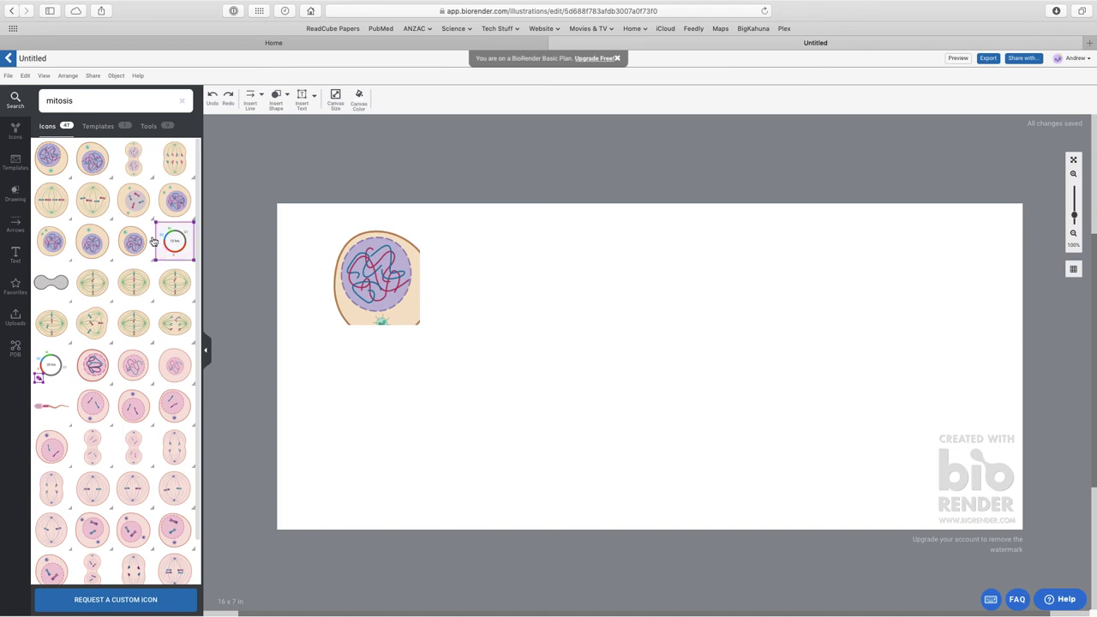
Add the dividing mitosis cell with a green spindle to the right of the cytokinesis cell and enlarge the cytokinesis cell further
drag(103, 208, 529, 297)
click(412, 312)
drag(421, 326, 447, 352)
mouse_move(446, 296)
mouse_down()
mouse_move(514, 291)
mouse_move(441, 292)
mouse_up()
click(454, 257)
click(418, 289)
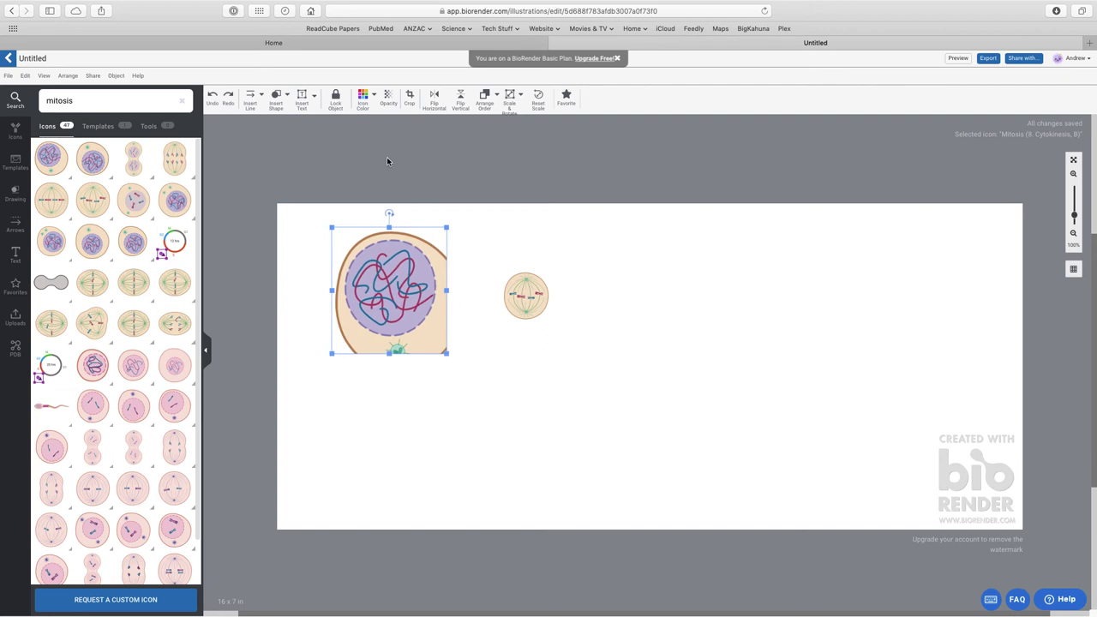
Try several colour variants on the large cytokinesis cell, settle on the pink one, and fade the icon to a low opacity
click(363, 100)
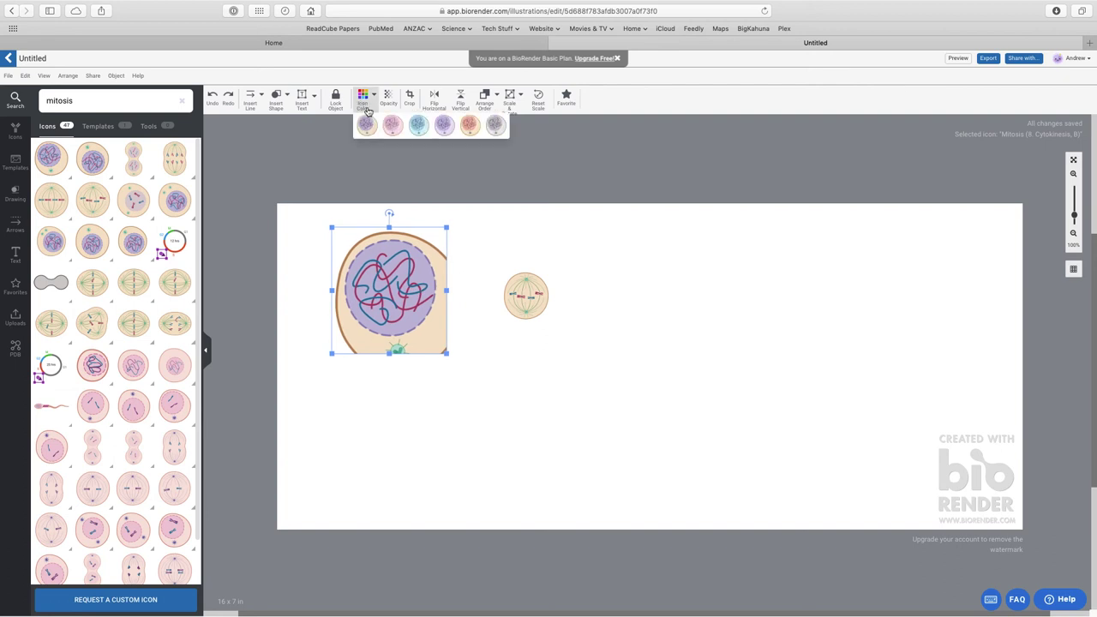
click(420, 126)
click(440, 128)
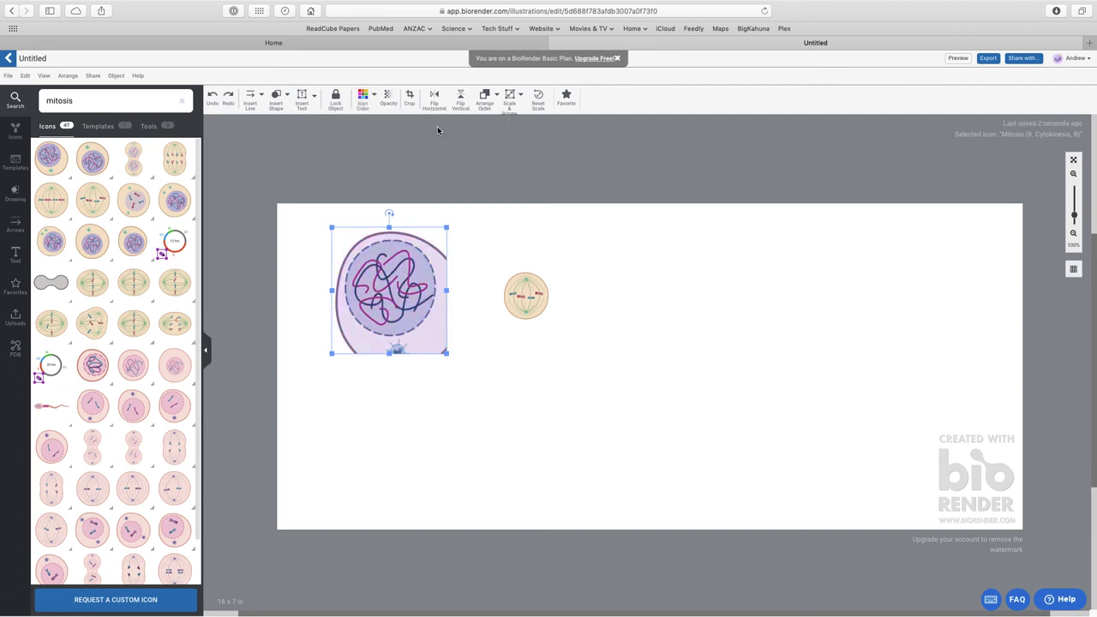
click(495, 126)
click(363, 97)
click(386, 126)
click(388, 99)
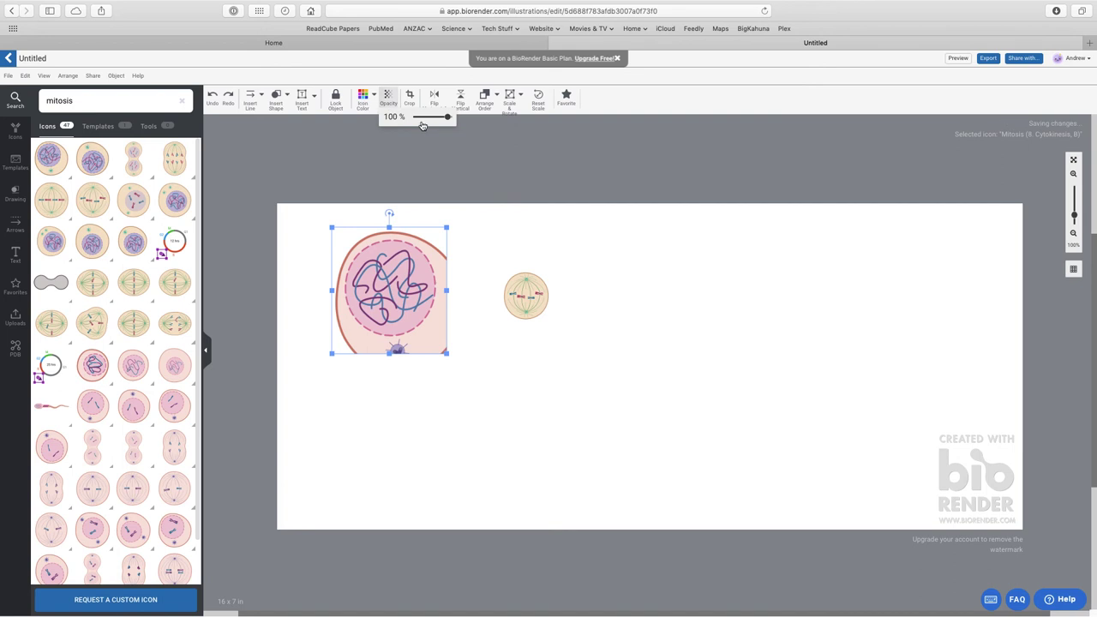
click(423, 119)
click(302, 144)
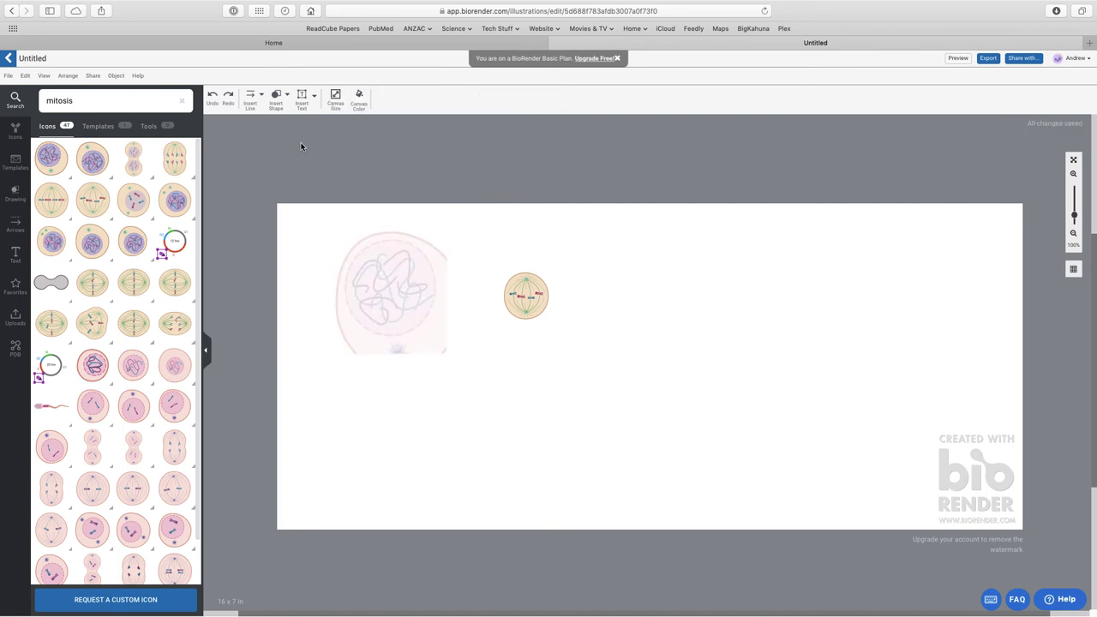
Search the icons for "cell", add Cell shape 10, and enlarge and tilt it to cover the lower-left part of the canvas
double_click(110, 100)
text(cell)
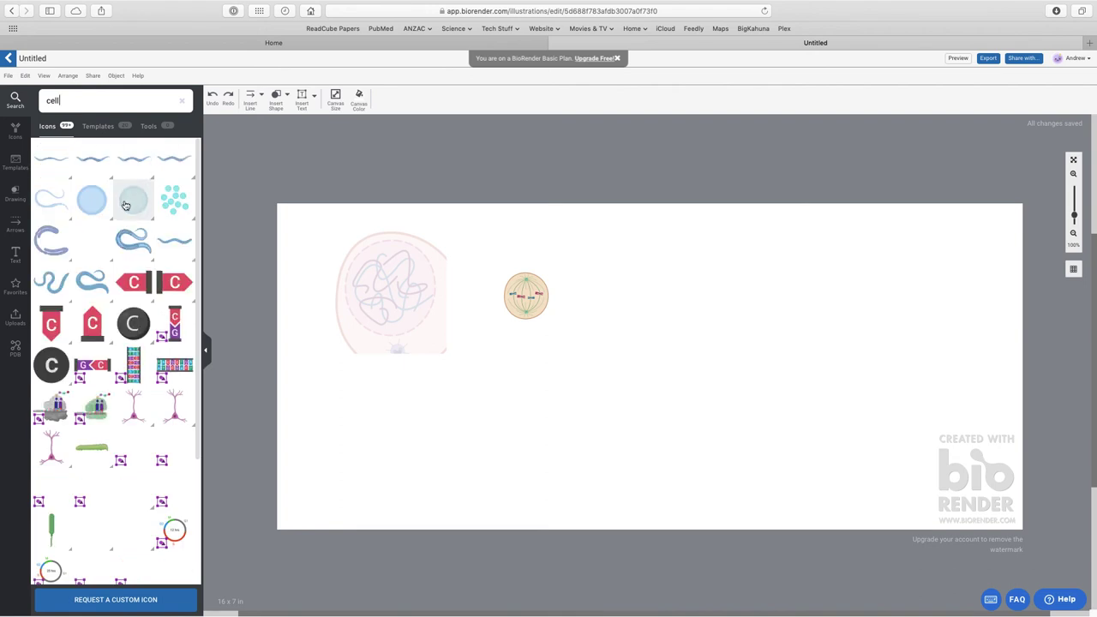
mouse_move(61, 253)
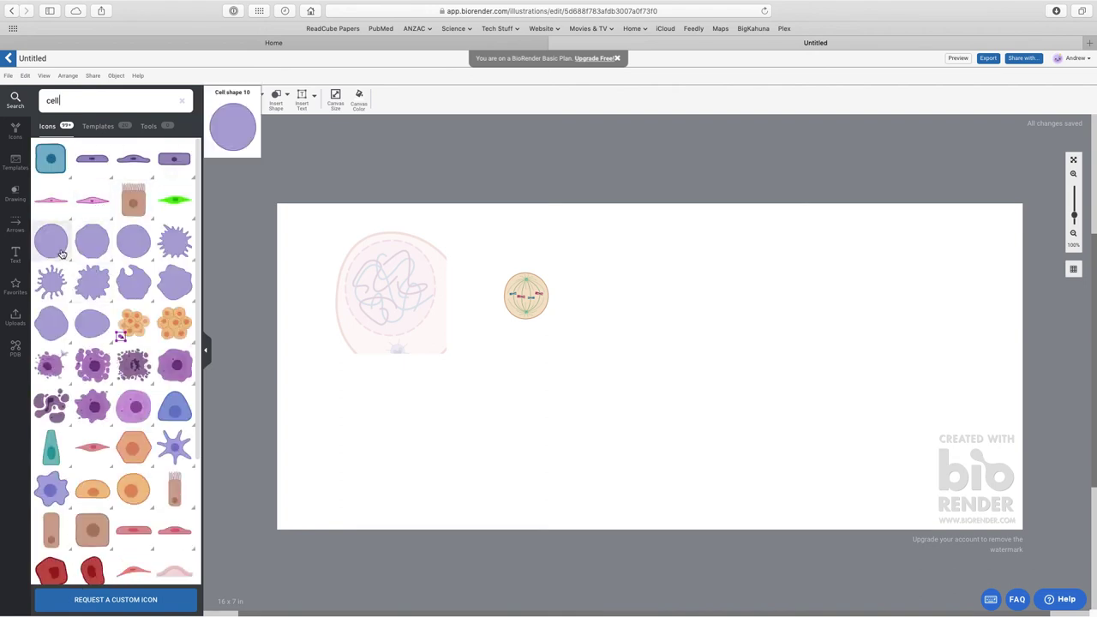
scroll(117, 340, down, 4)
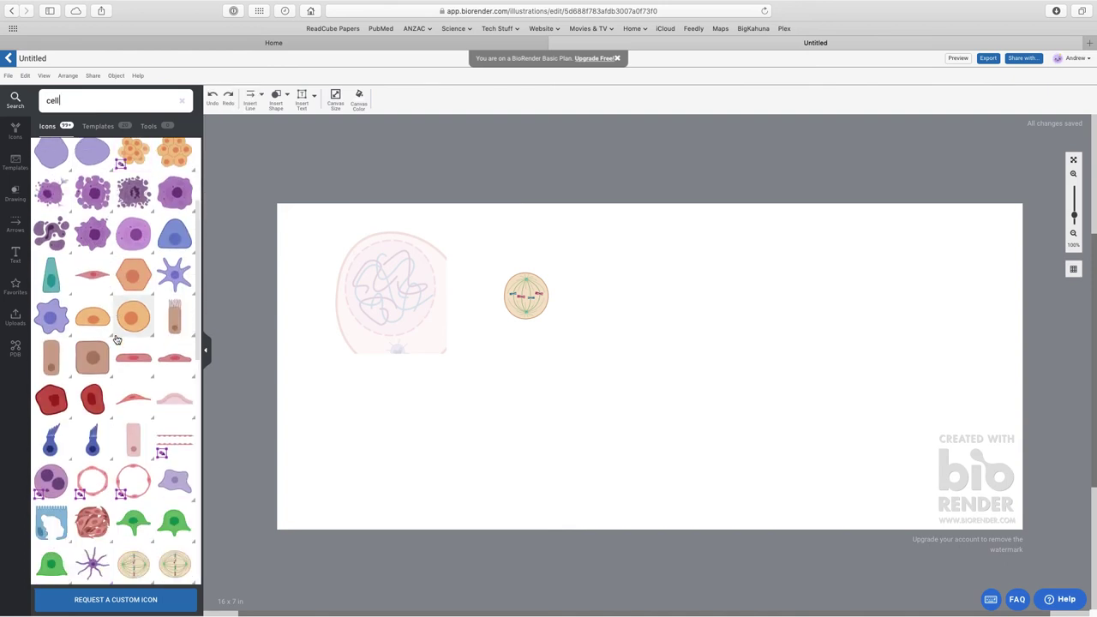
scroll(116, 340, up, 4)
mouse_move(116, 340)
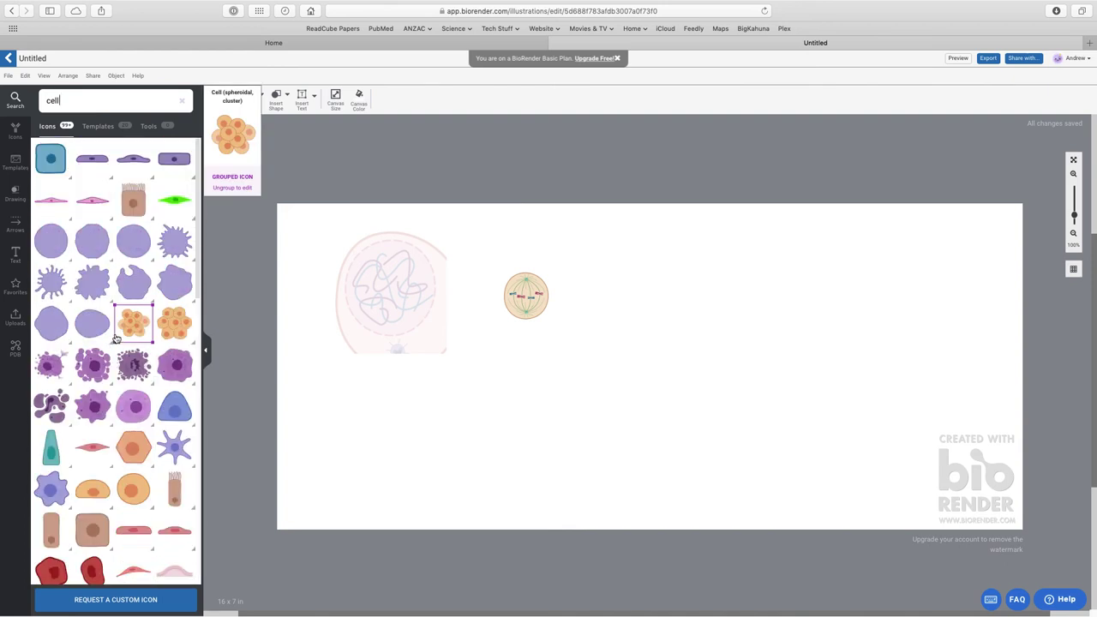
drag(62, 249, 749, 225)
drag(572, 250, 501, 370)
drag(407, 209, 563, 320)
drag(315, 566, 294, 606)
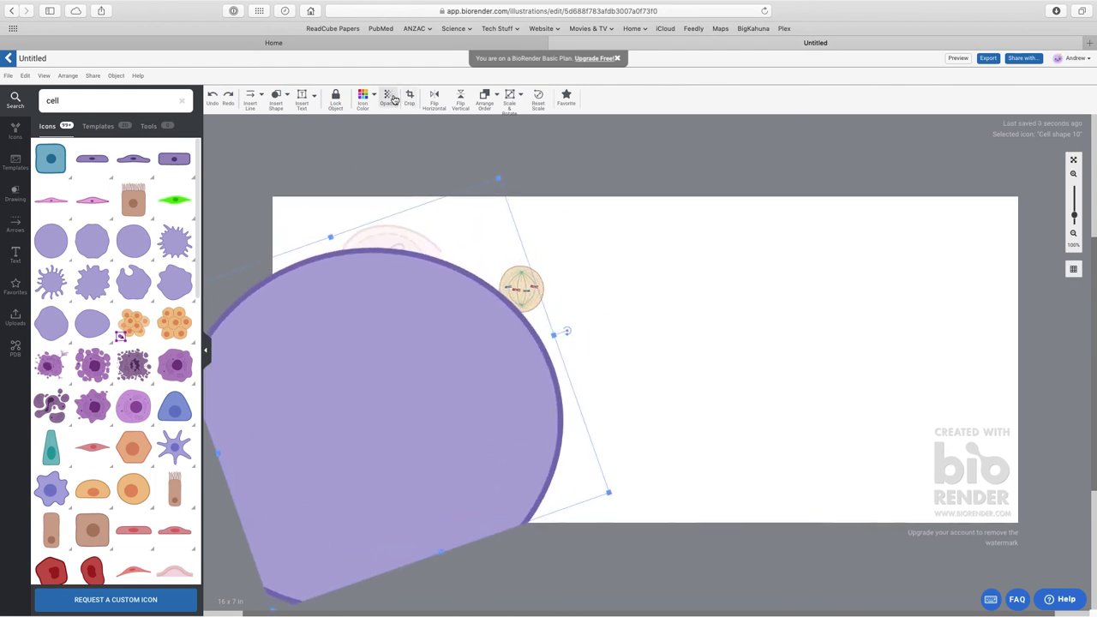
Lower the opacity of the large purple cell shape to 24 % and send it backward
click(389, 96)
click(419, 117)
drag(419, 117, 425, 117)
right_click(457, 355)
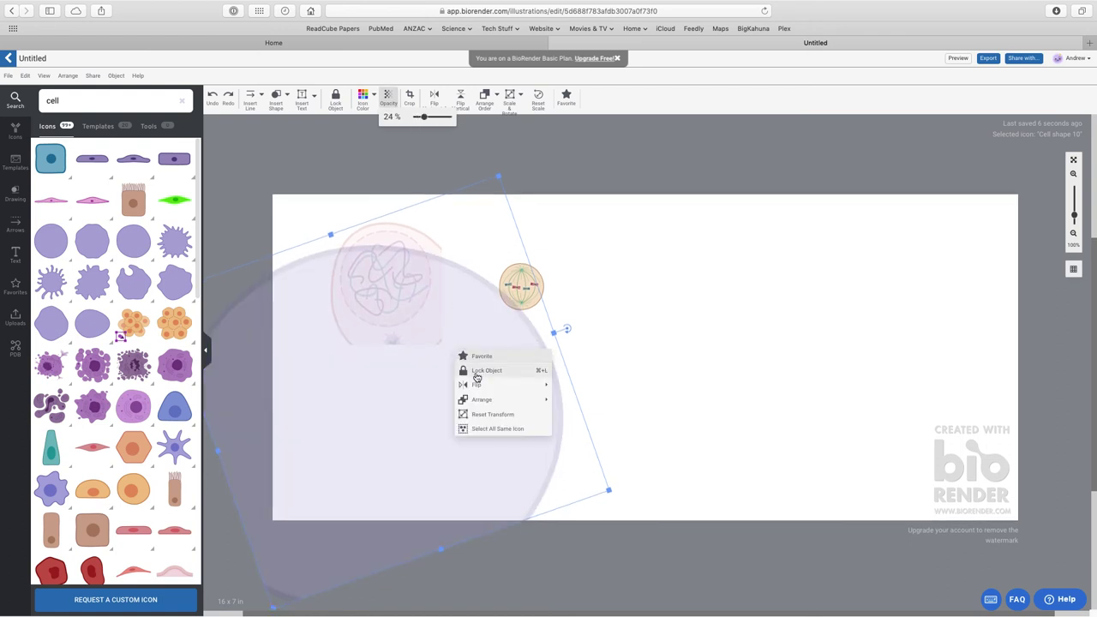
mouse_move(489, 400)
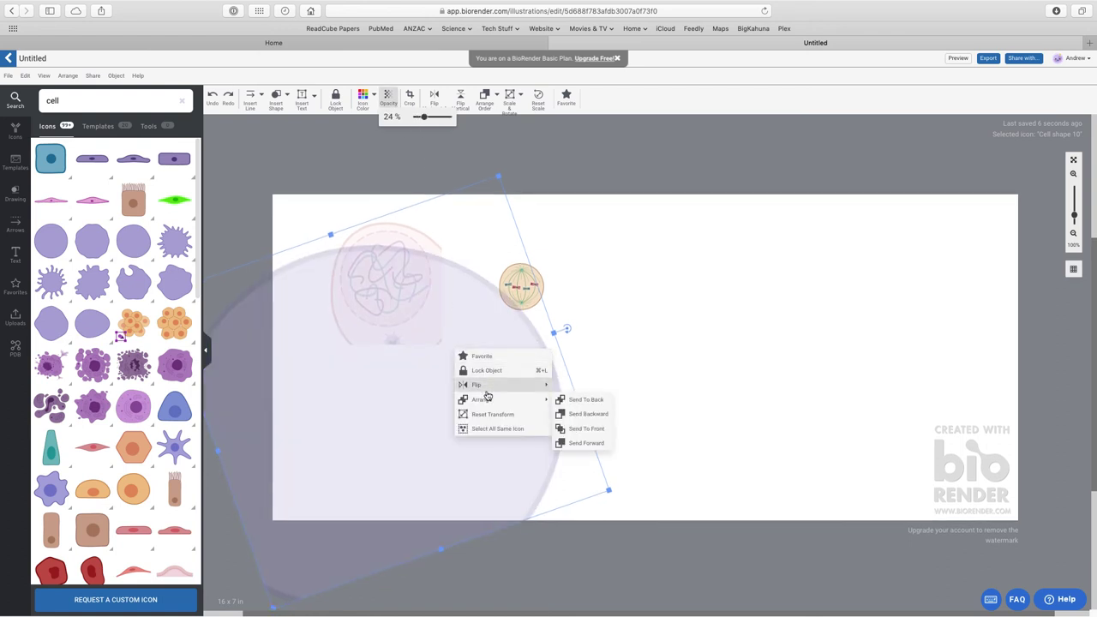
click(588, 414)
click(623, 268)
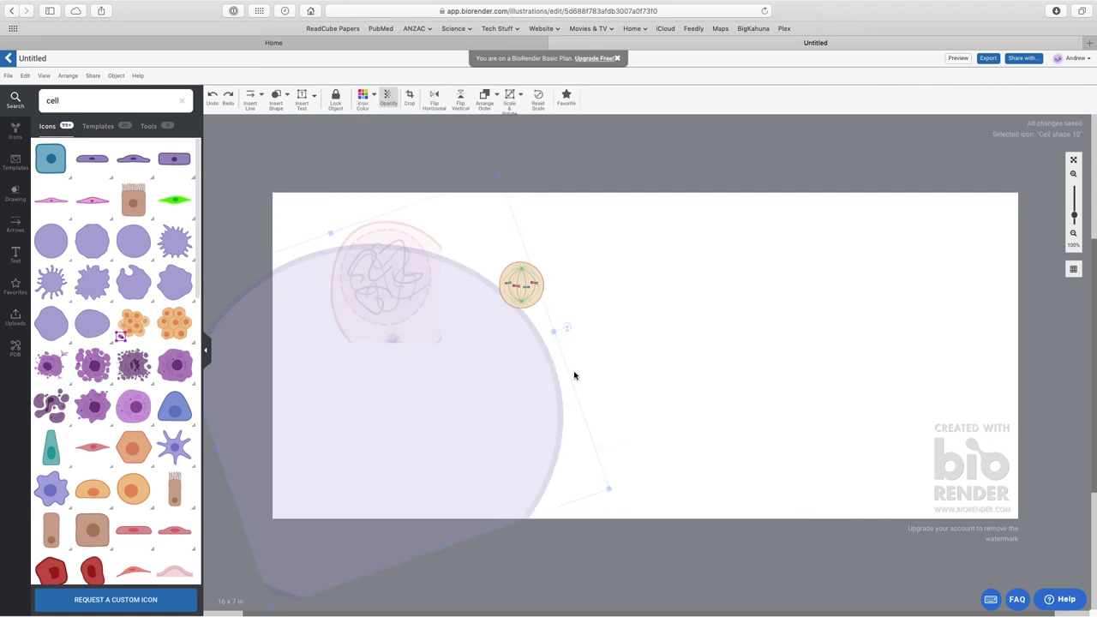
Stretch the large purple cell shape wider and move it farther down so it extends past the canvas's lower edge
drag(557, 330, 641, 371)
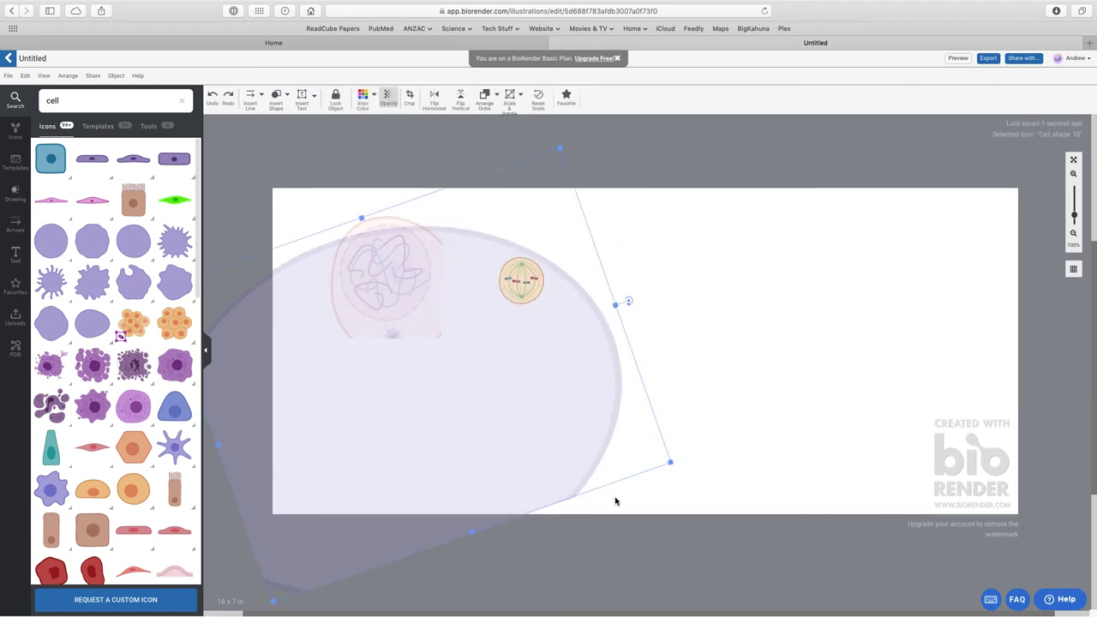
drag(670, 461, 671, 510)
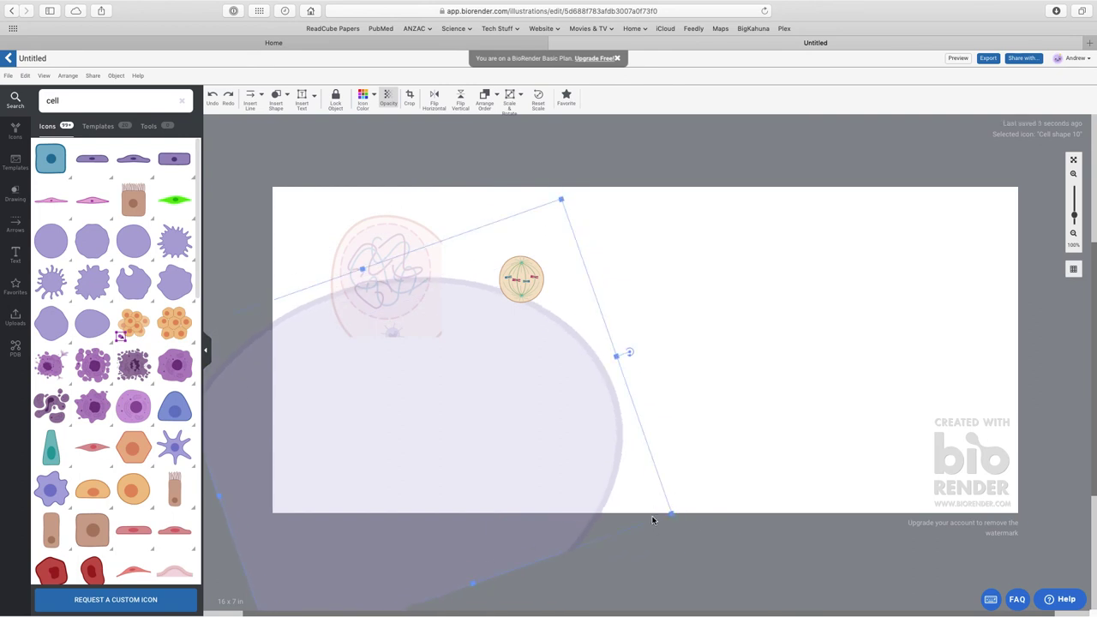
click(592, 188)
Move the small dividing cell inside the large purple shape and delete the faded cytokinesis cell
click(404, 243)
drag(522, 276, 499, 349)
drag(402, 272, 782, 275)
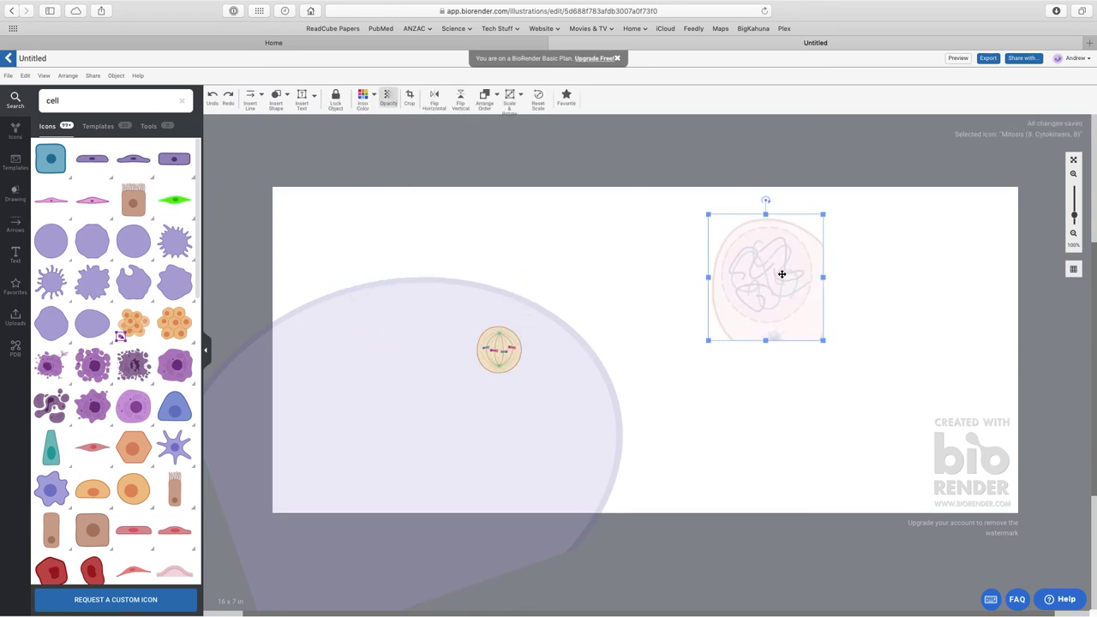
key(Delete)
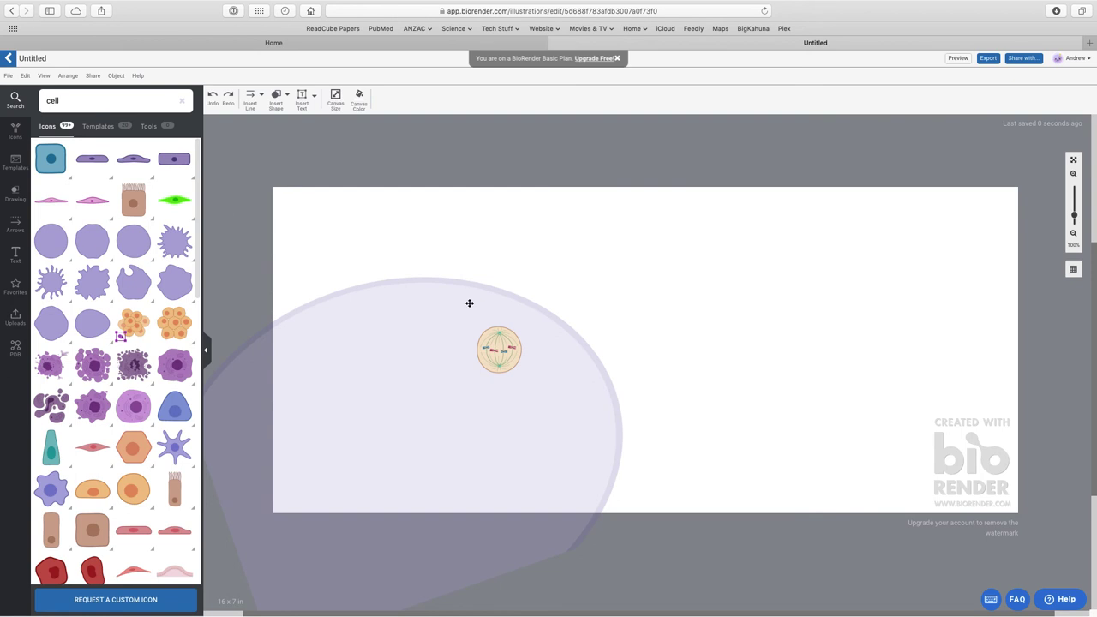
Search the icons for "rec" and place the grouped Rectum epithelium illustration on the canvas
double_click(103, 101)
text(re)
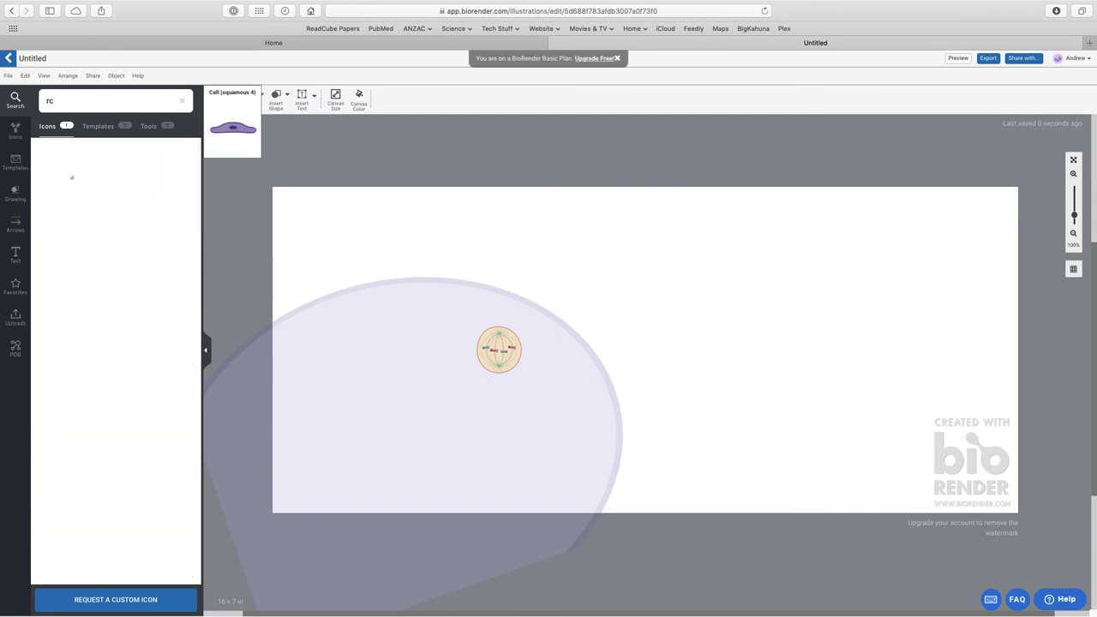
text(c)
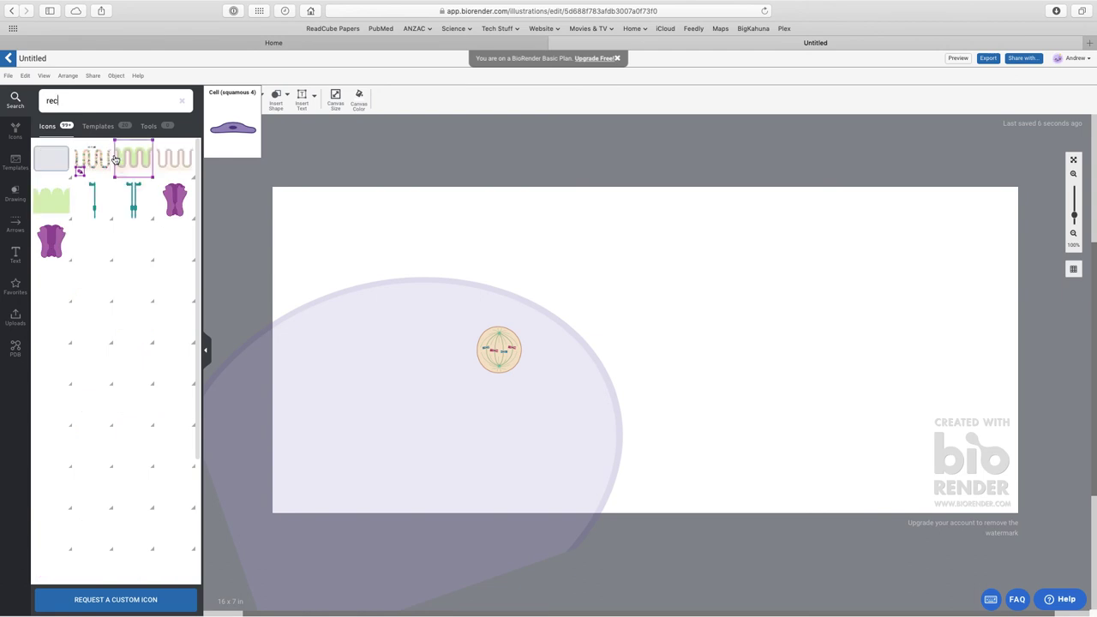
mouse_move(99, 162)
drag(99, 161, 399, 287)
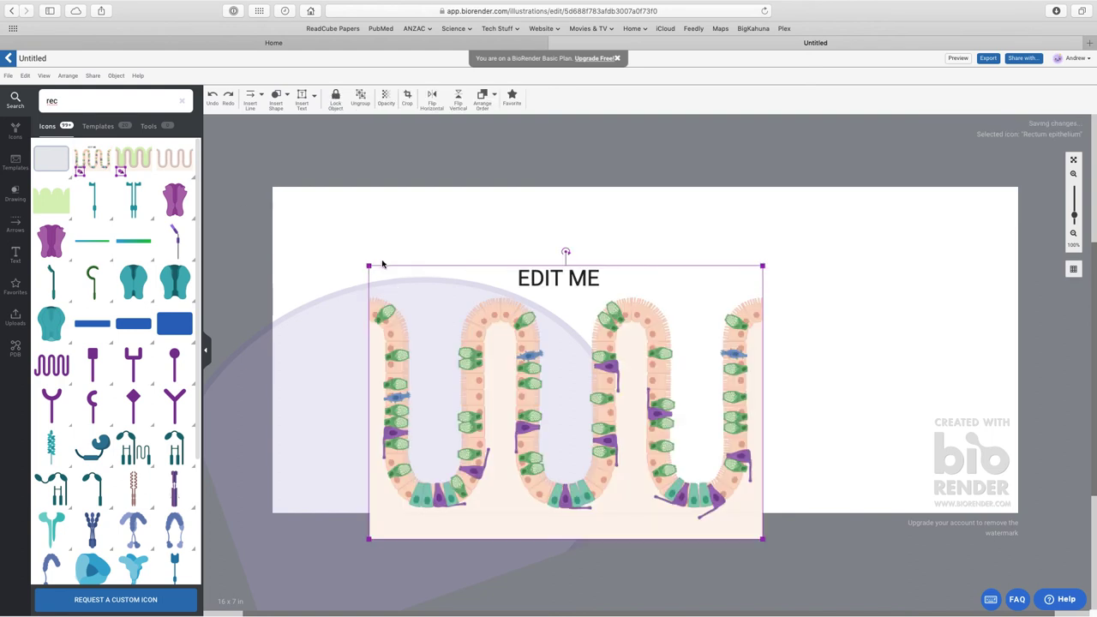
Shrink the Rectum epithelium illustration above the small dividing cell, and add the green Brassinosteroid receptor (BRI1) icon at the purple shape's right edge
drag(369, 266, 490, 343)
drag(601, 403, 407, 270)
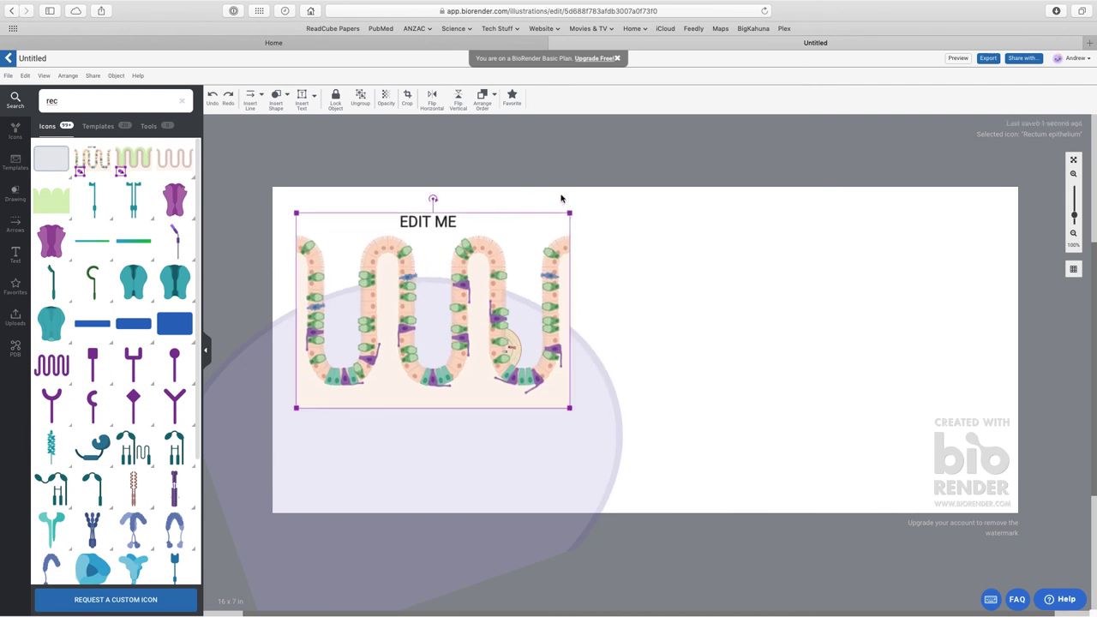
drag(570, 212, 456, 258)
click(516, 257)
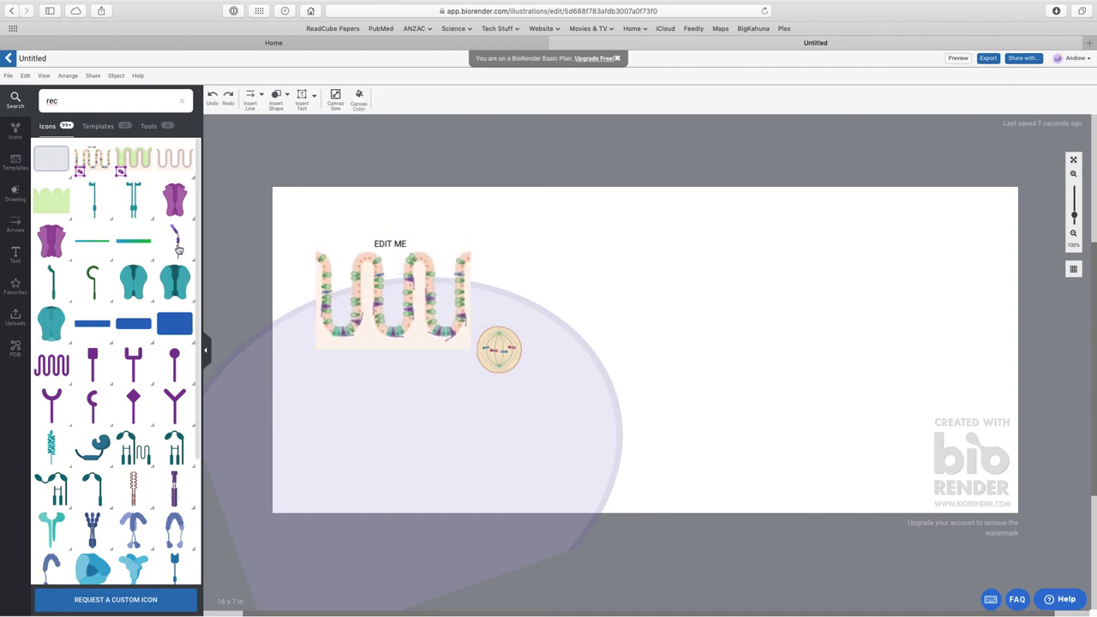
drag(92, 274, 572, 365)
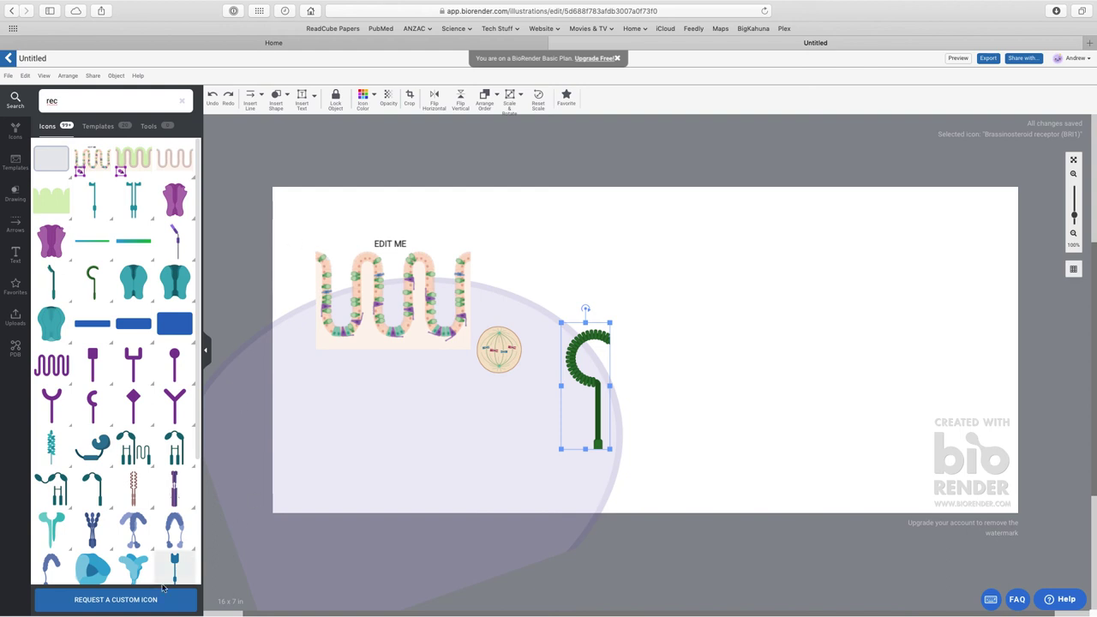
Add the uploaded Box plots image to the empty right side of the canvas
click(15, 317)
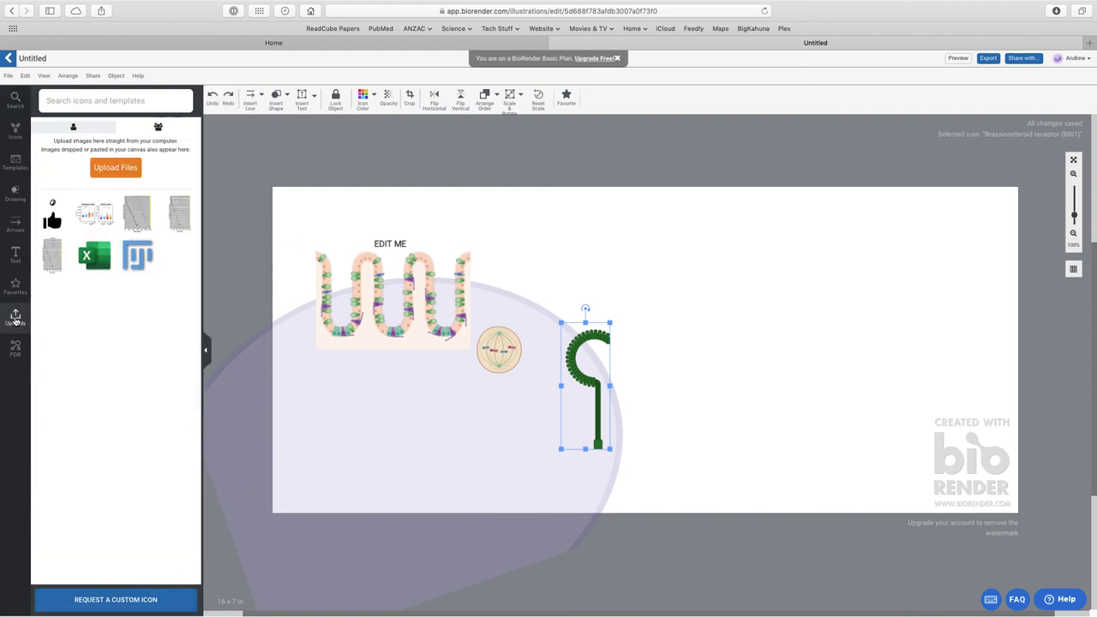
mouse_move(97, 221)
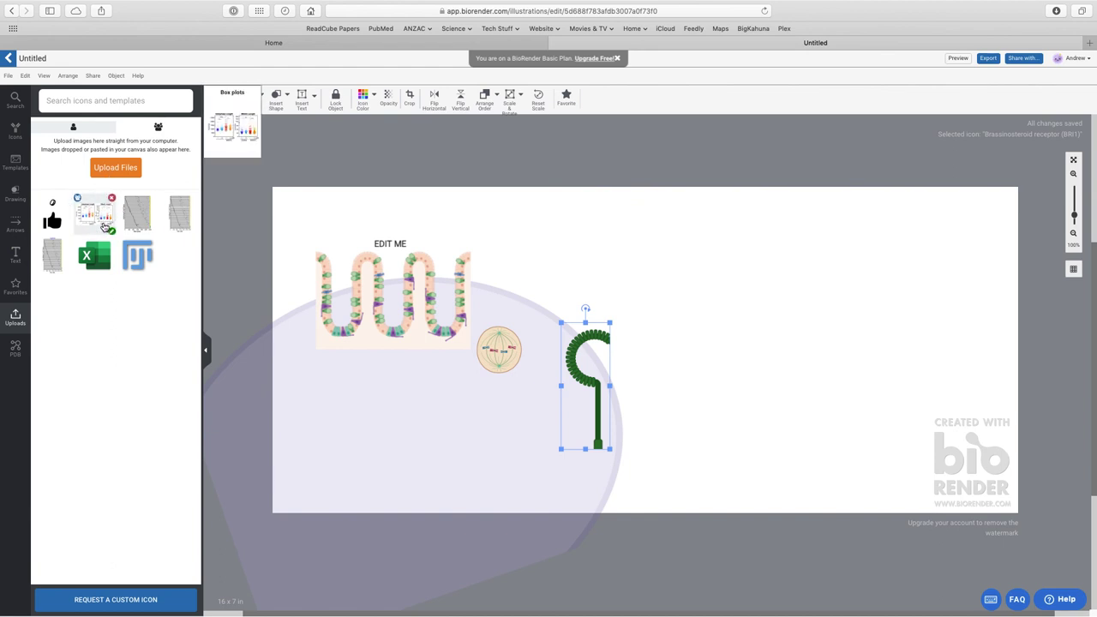
drag(101, 227, 775, 294)
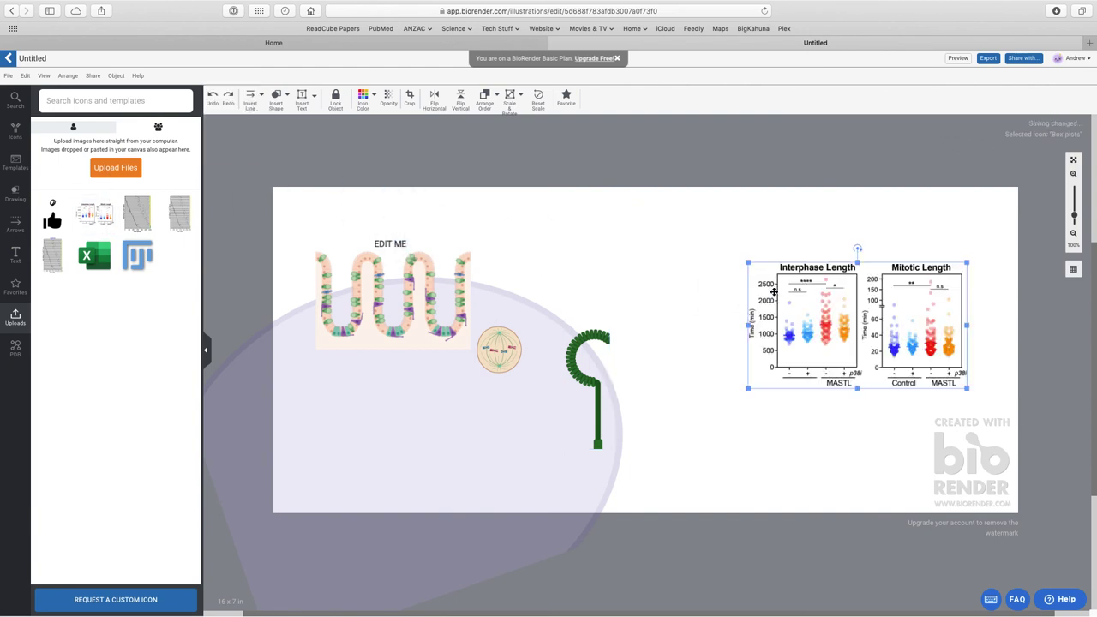
Move the Box plots image slightly closer to the green receptor and the canvas's upper edge
drag(840, 301, 780, 268)
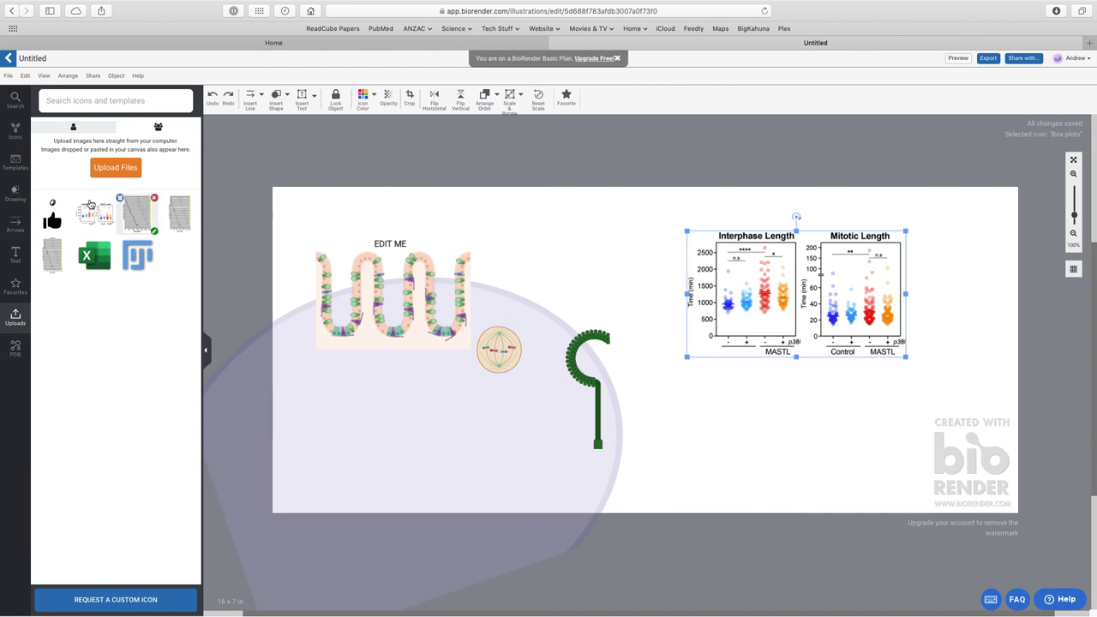
Browse the available arrows and lines, and the drawing tools with their premade shapes
click(4, 226)
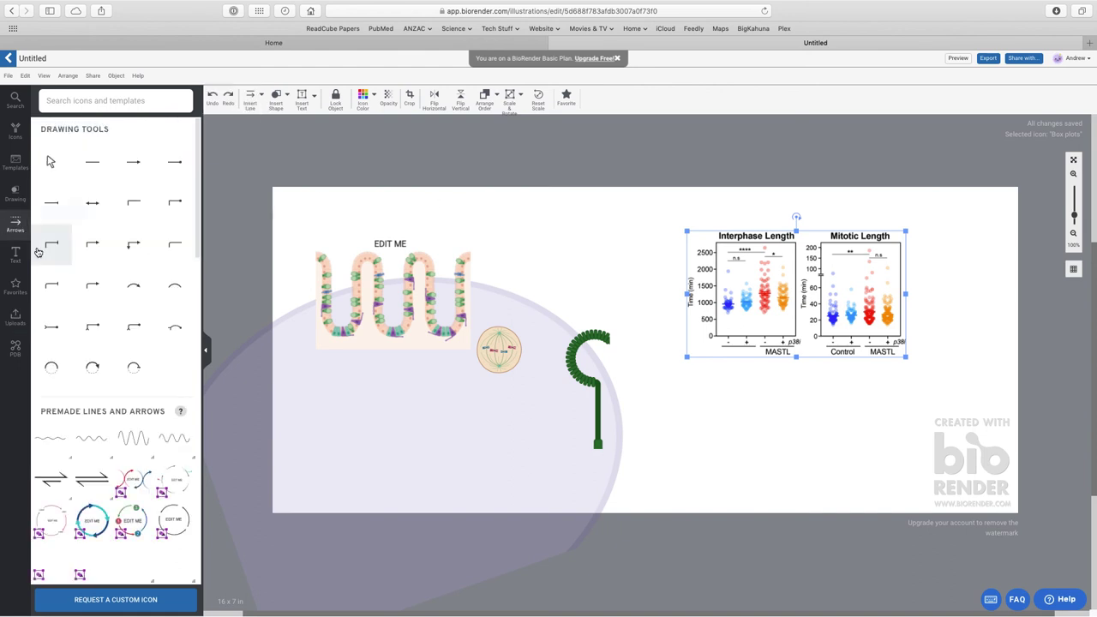
click(18, 199)
scroll(137, 366, down, 10)
scroll(138, 367, down, 6)
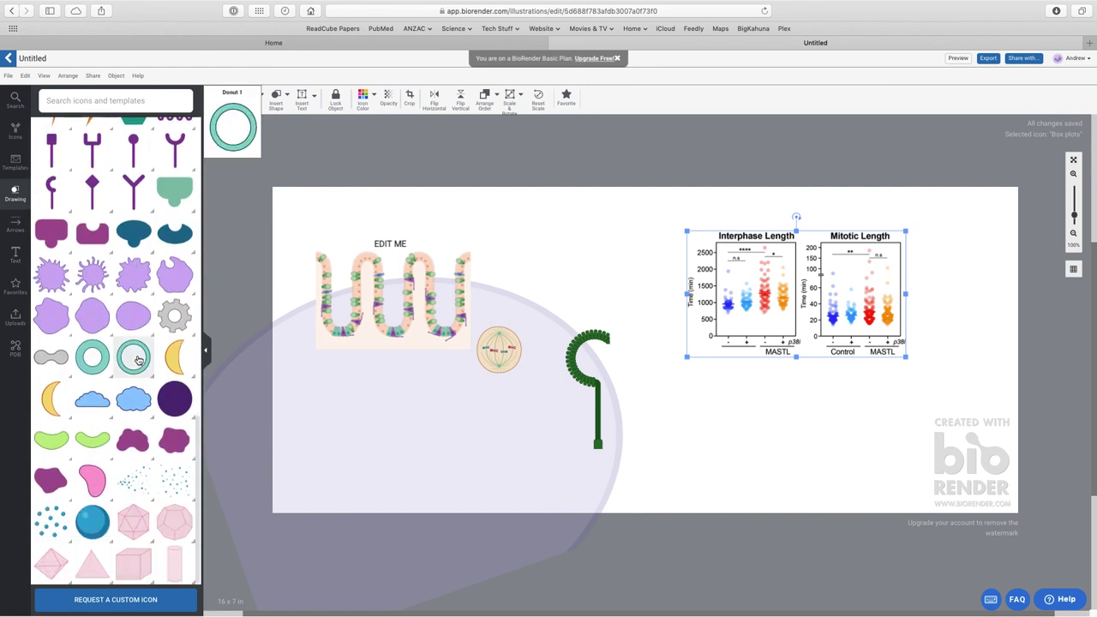
scroll(137, 360, up, 15)
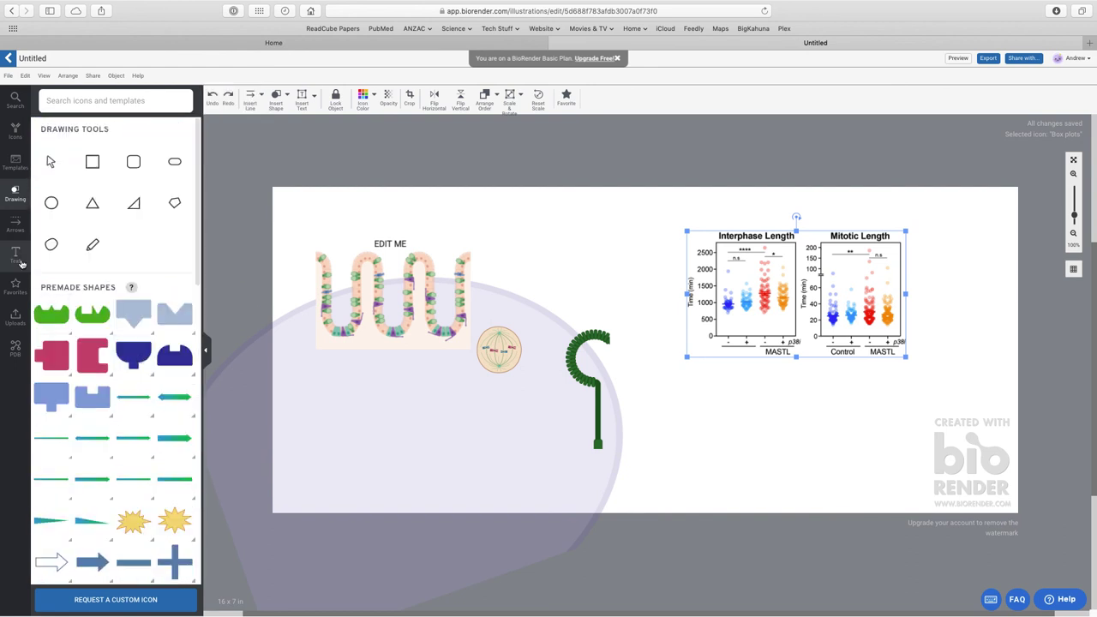
Apply the Types of NSCLCs (Lung Cancers) template from the Anatomy & Clinical category, overwriting the current illustration
click(16, 162)
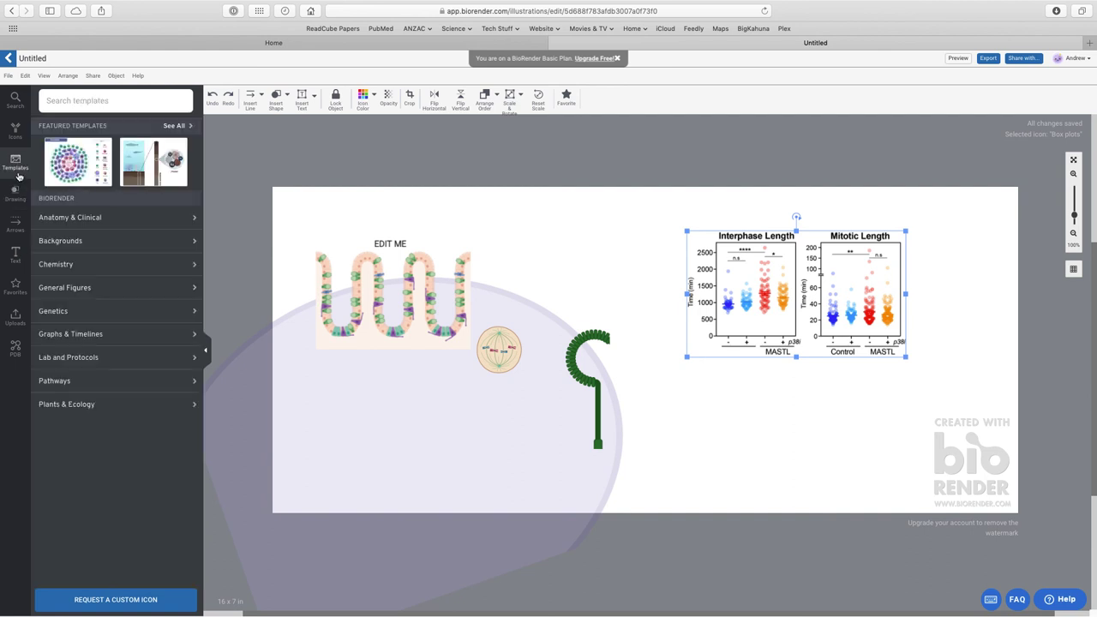
click(95, 217)
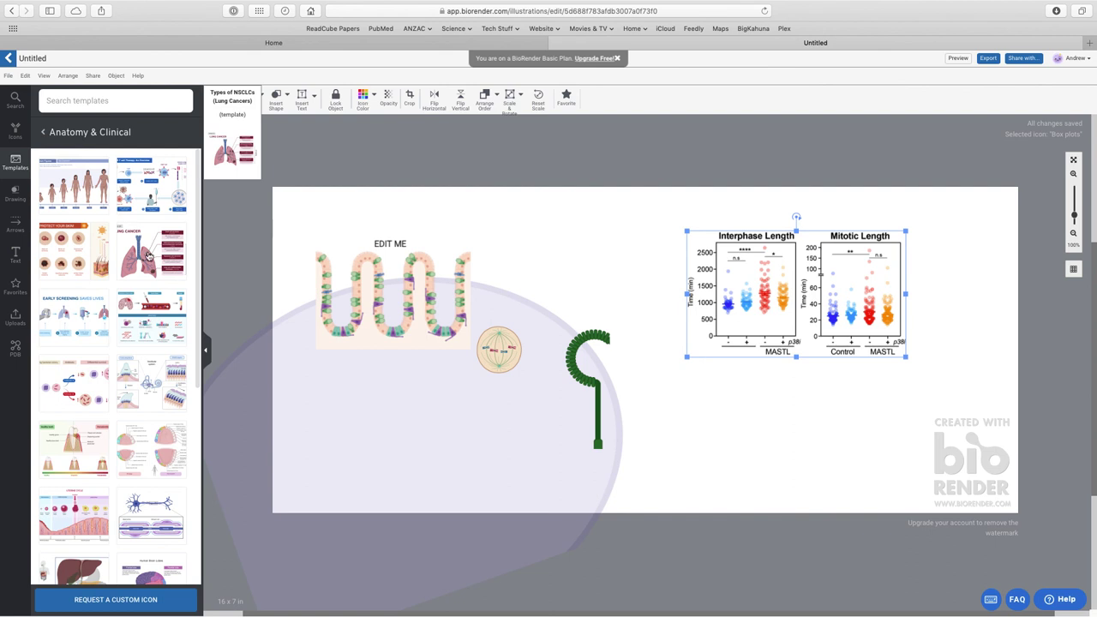
click(147, 255)
click(620, 441)
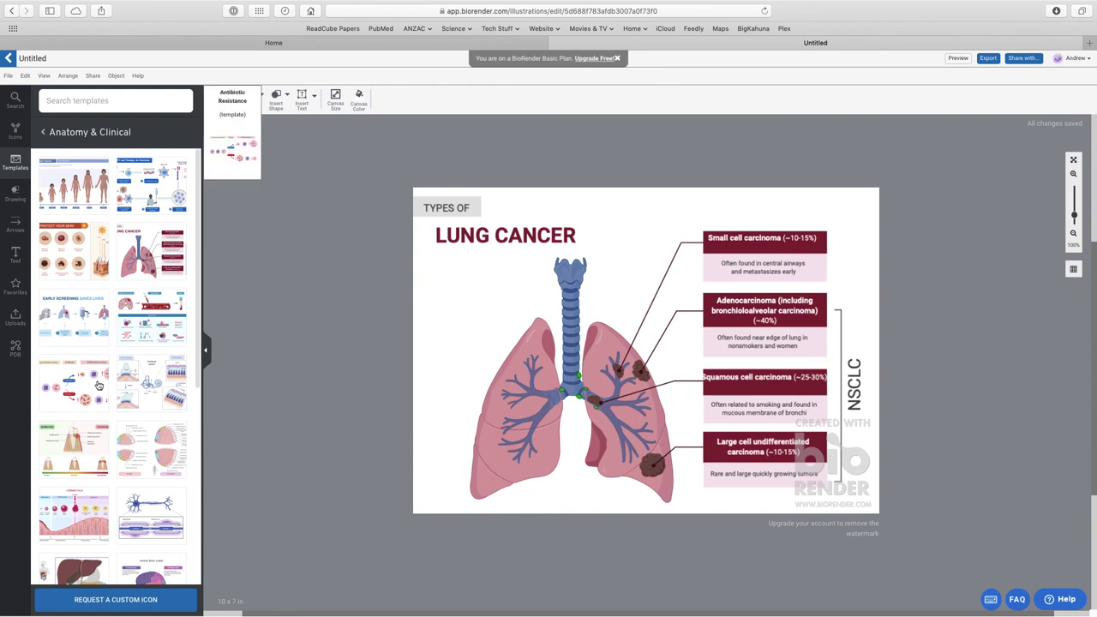
scroll(70, 335, down, 3)
click(67, 366)
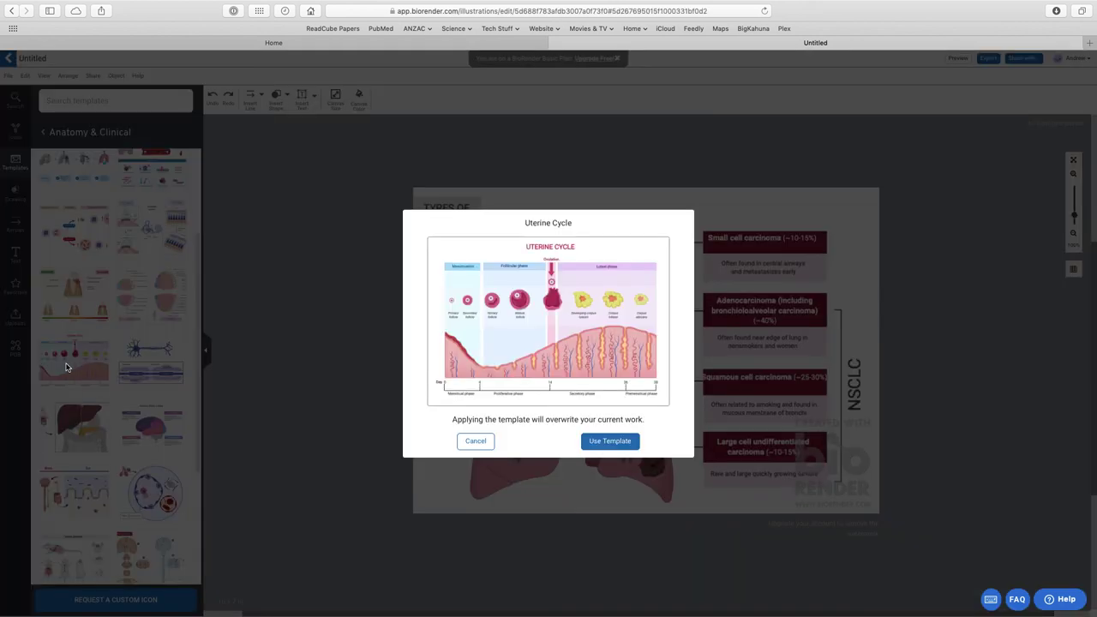
click(476, 440)
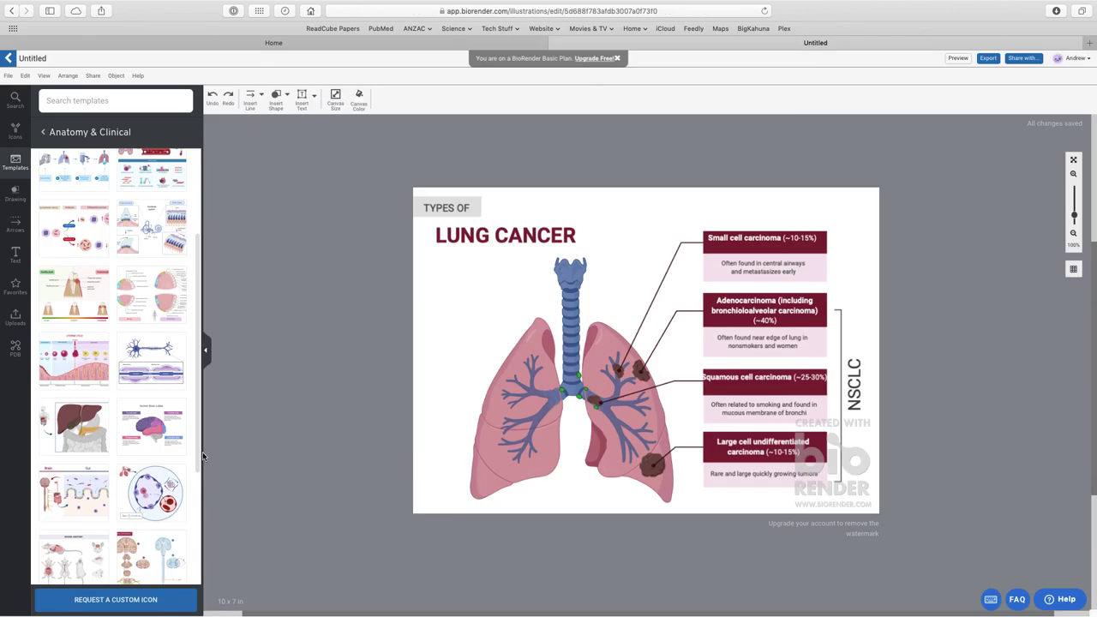
Replace the lung cancer illustration with the Mouse Anatomy template from the Anatomy & Clinical category
scroll(153, 480, down, 3)
scroll(153, 480, down, 1)
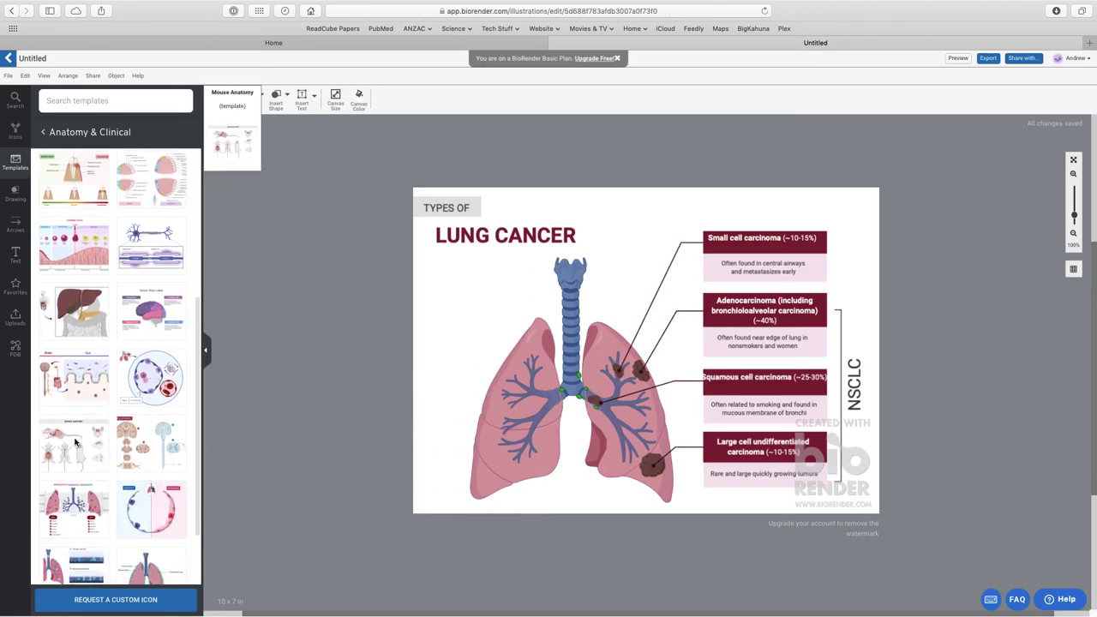
click(75, 441)
click(612, 443)
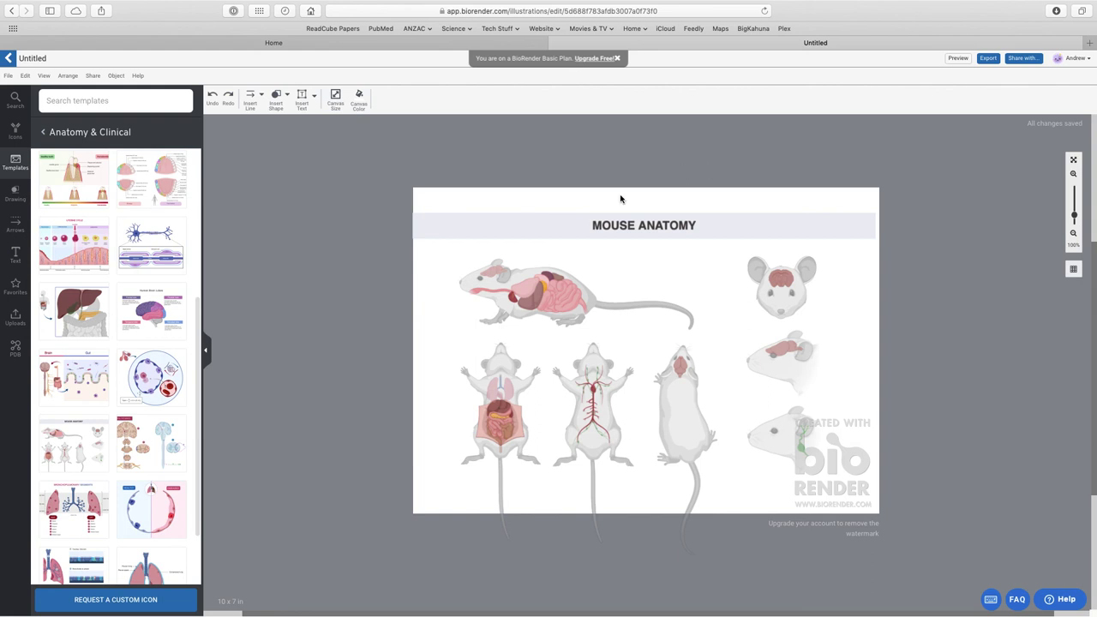
Review the file type, resolution and color format options for exporting the illustration without exporting it
click(989, 58)
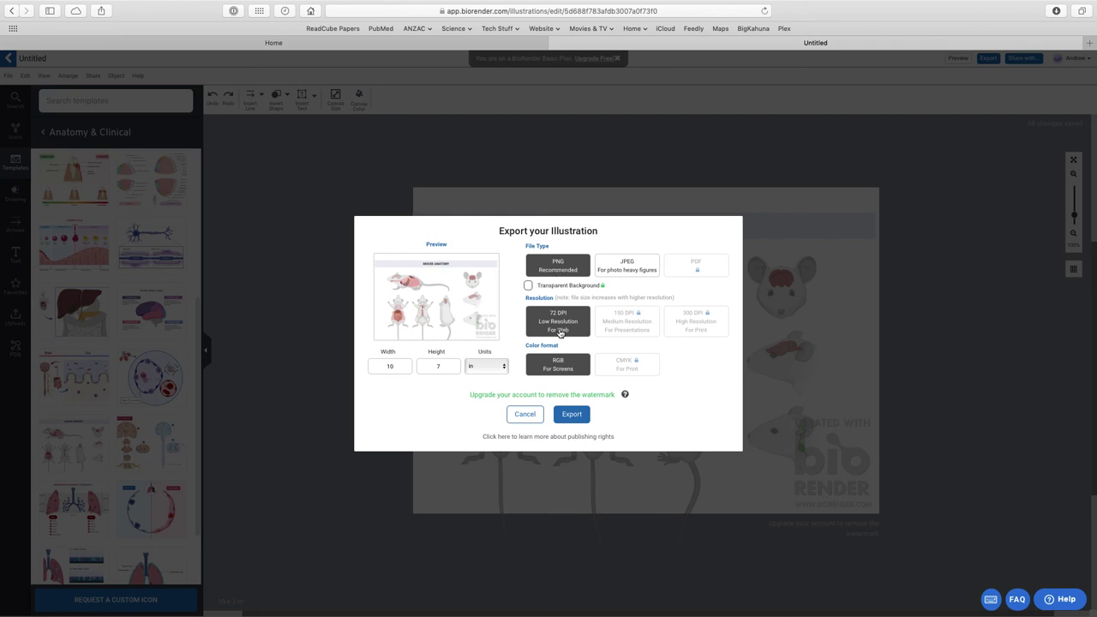
click(525, 416)
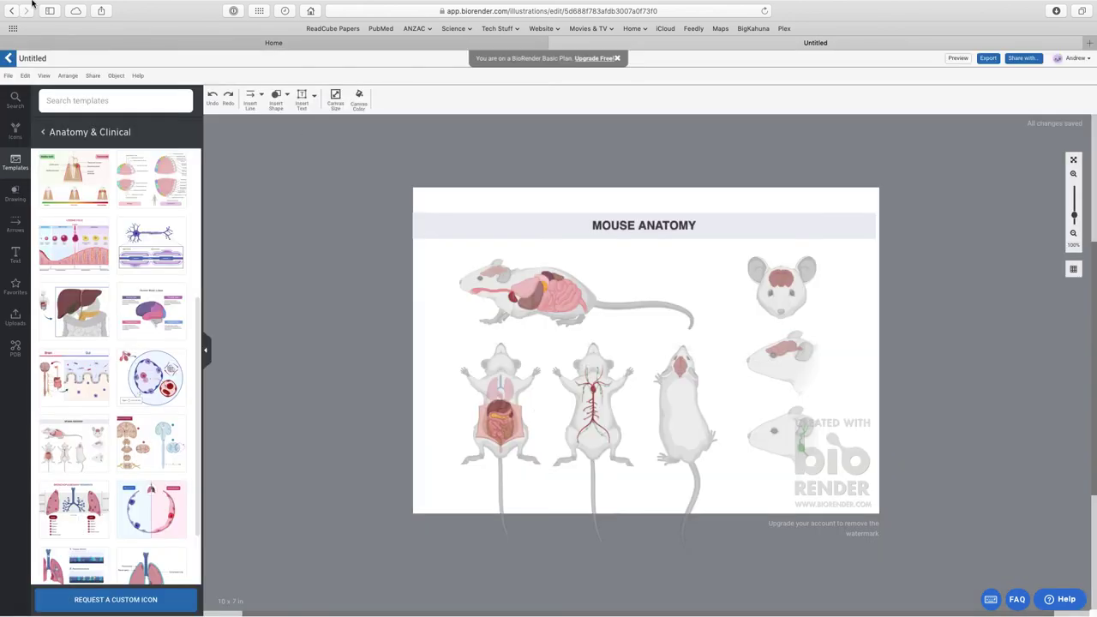
Exit the mouse anatomy illustration to the gallery and open the Cisplatin pathway illustration
click(44, 75)
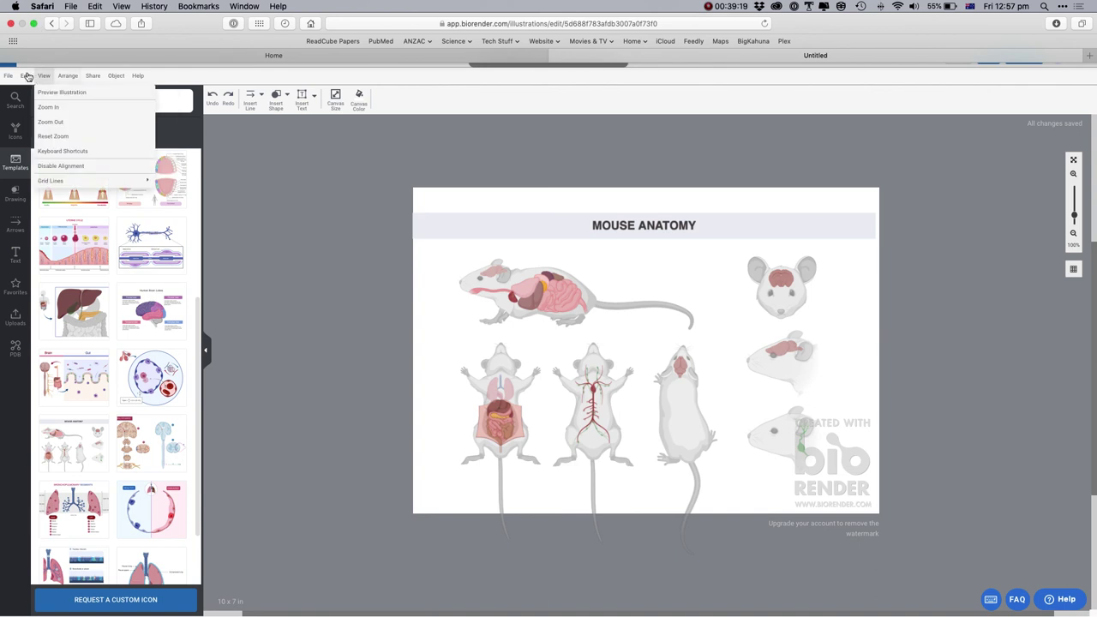
click(7, 76)
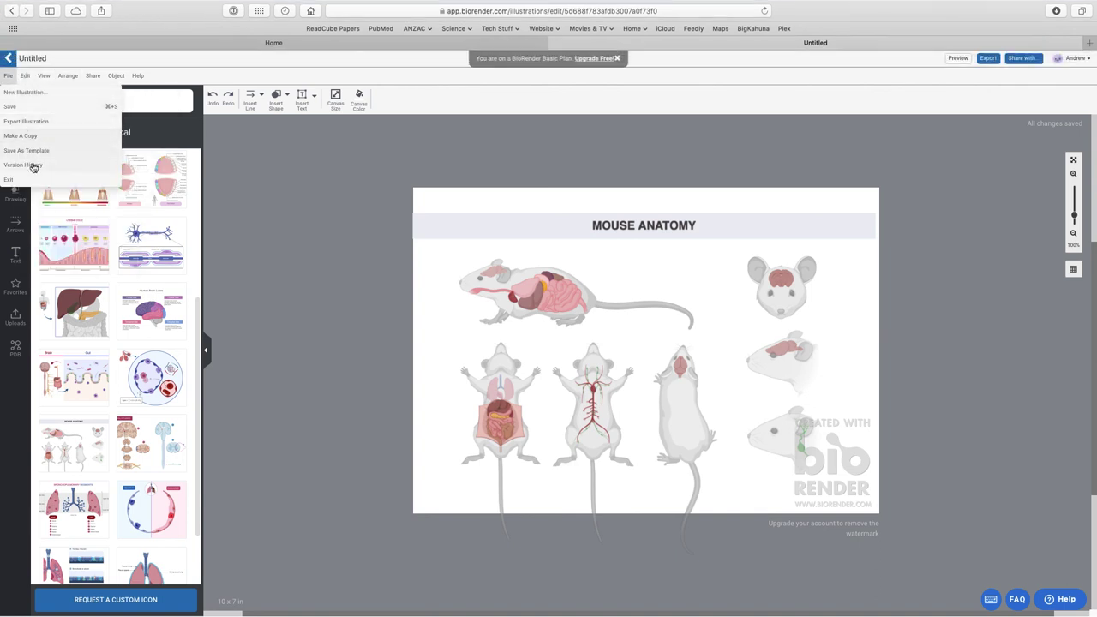
click(17, 179)
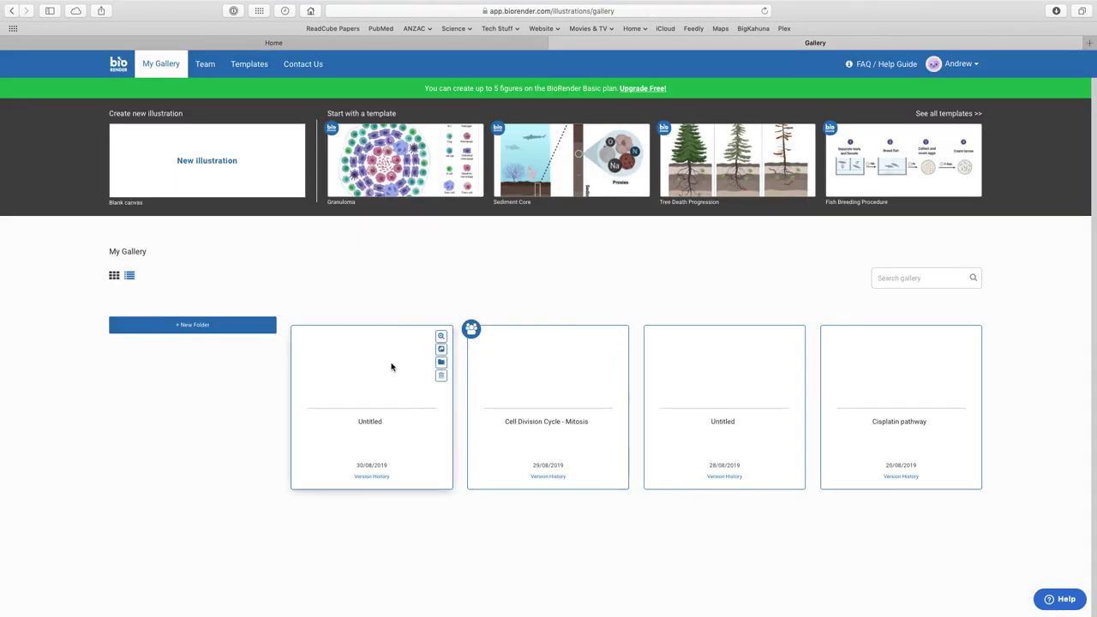
mouse_move(617, 367)
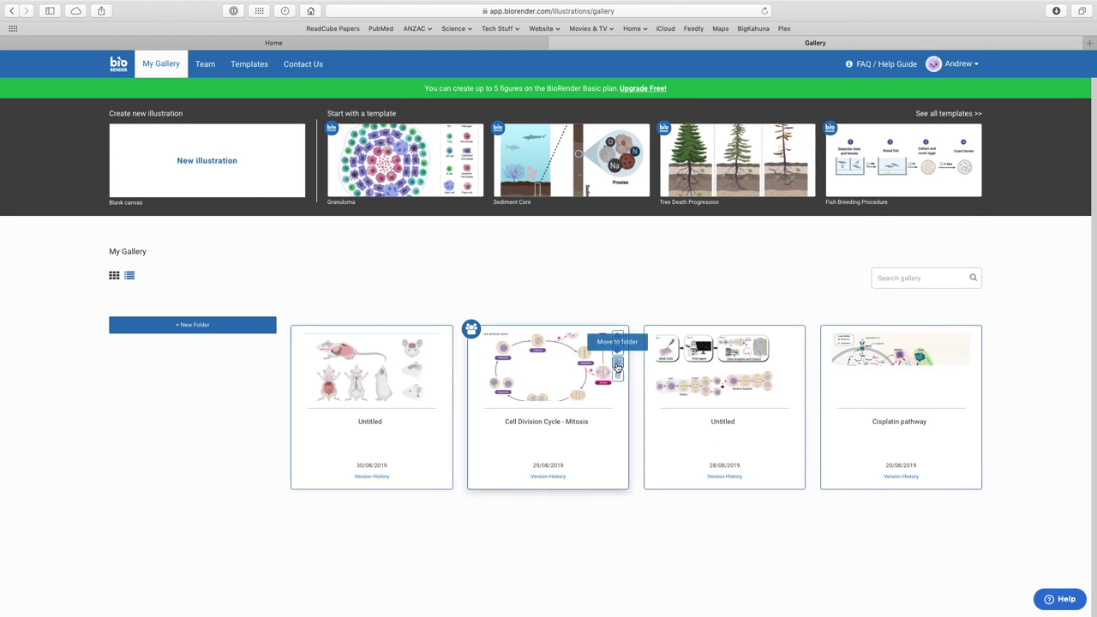
click(864, 367)
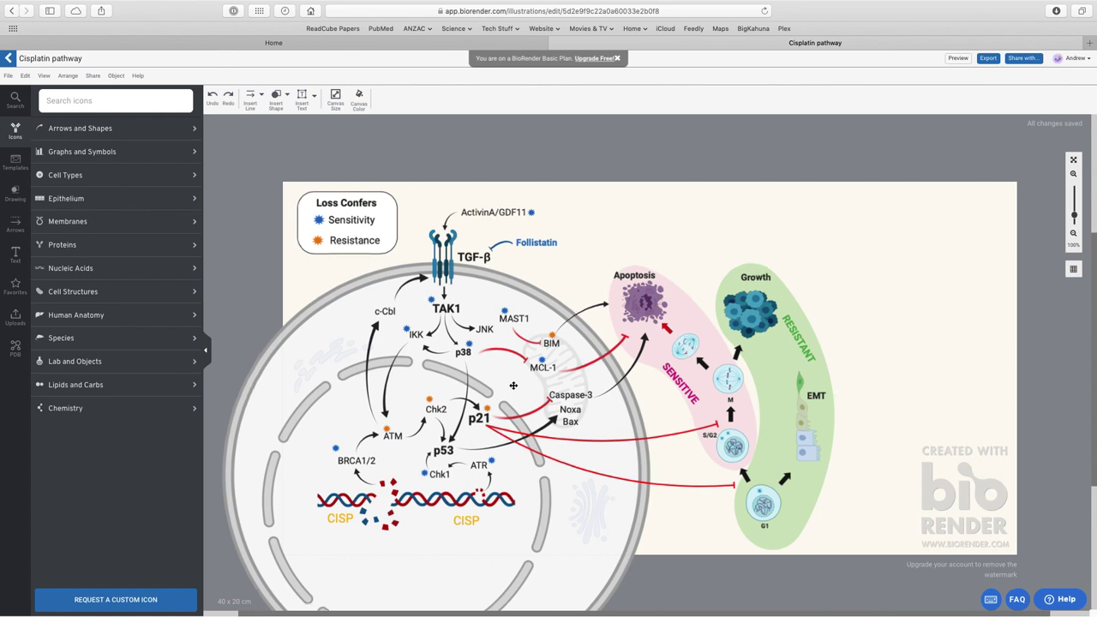
scroll(540, 476, up, 1)
scroll(586, 518, up, 1)
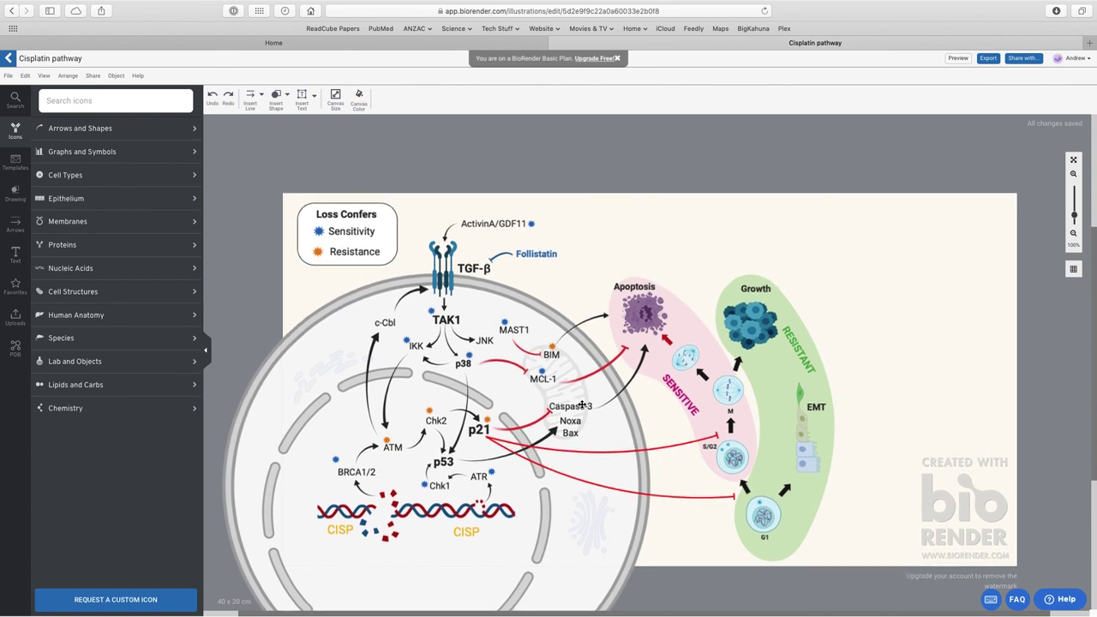
Export the Cisplatin pathway illustration as a 72 DPI RGB PNG with a size of 40 by 20.32 cm
click(989, 60)
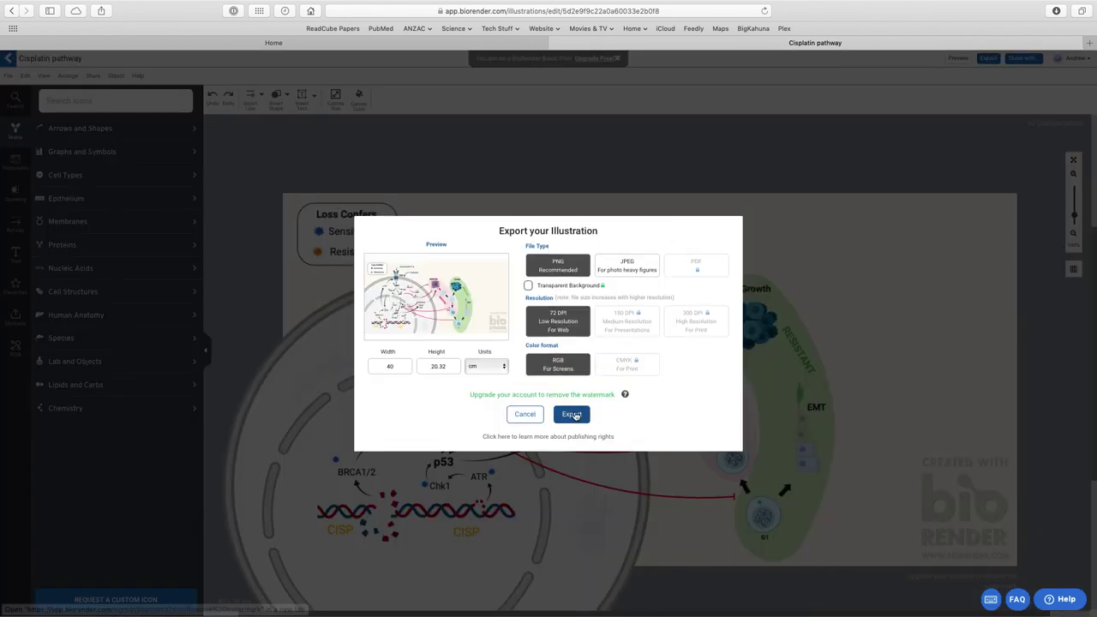
click(573, 415)
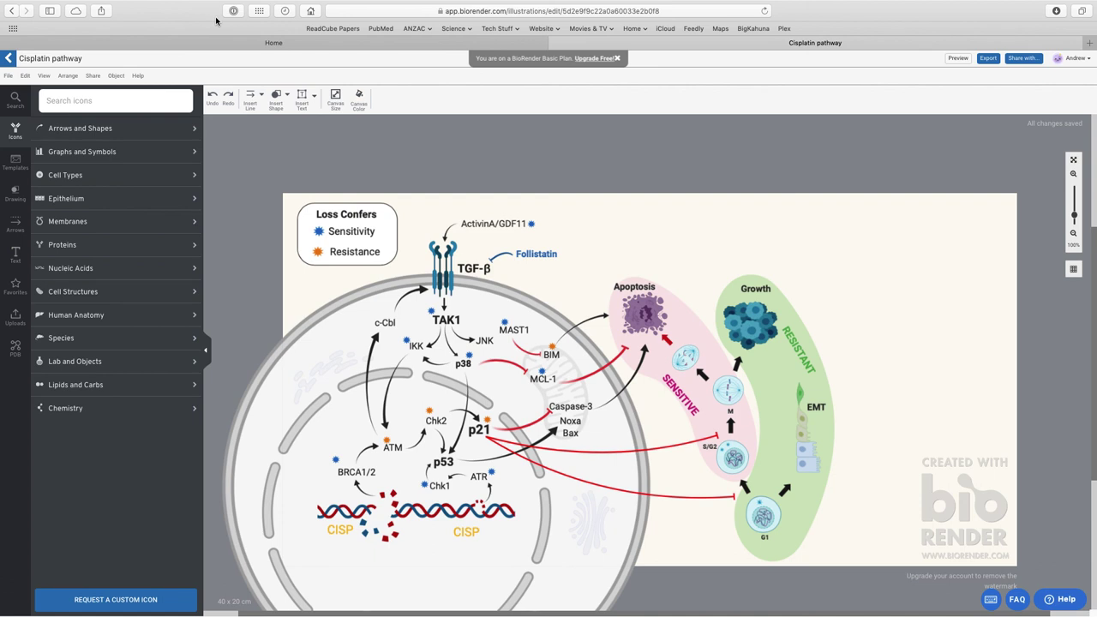
Switch to Finder and open the exported Cisplatin pathway.png from the Downloads folder
mouse_move(254, 4)
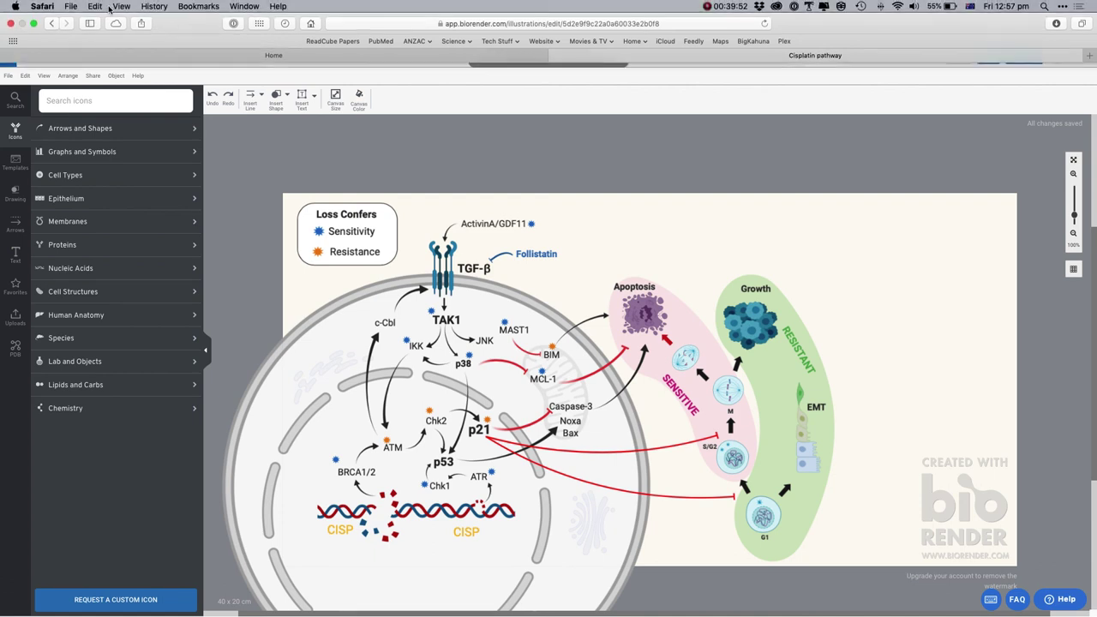
click(32, 25)
click(21, 24)
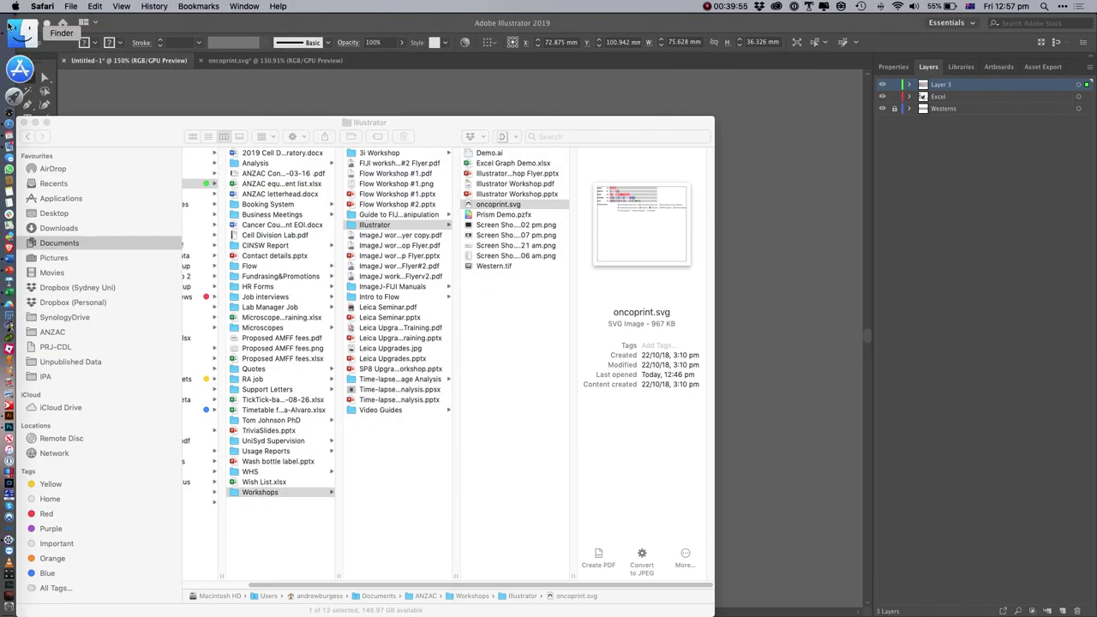
click(12, 29)
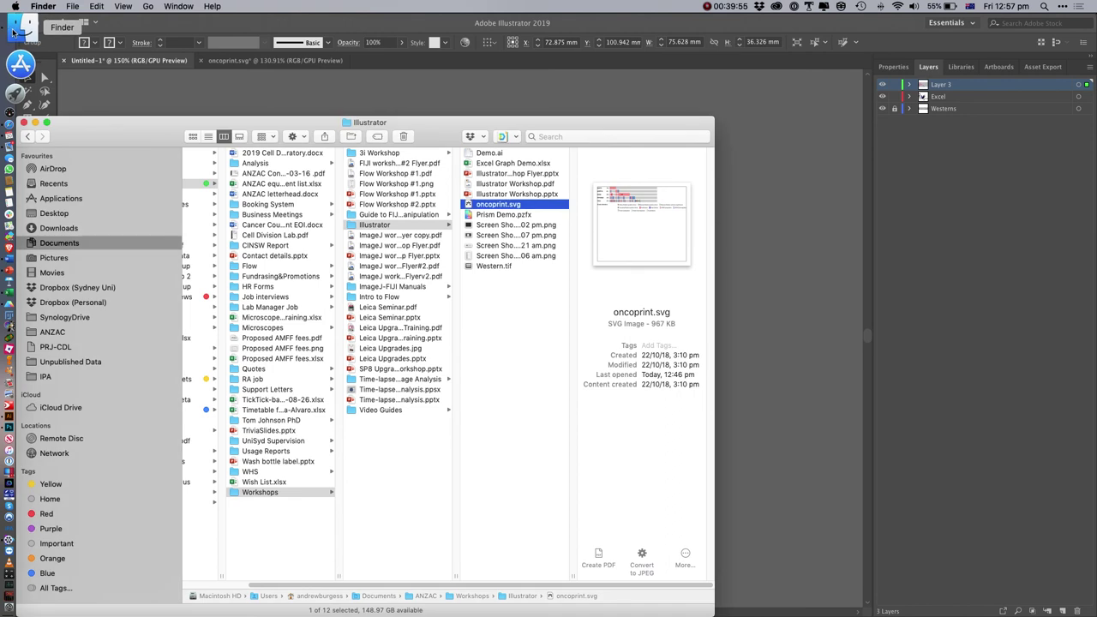
click(77, 228)
click(288, 169)
double_click(288, 169)
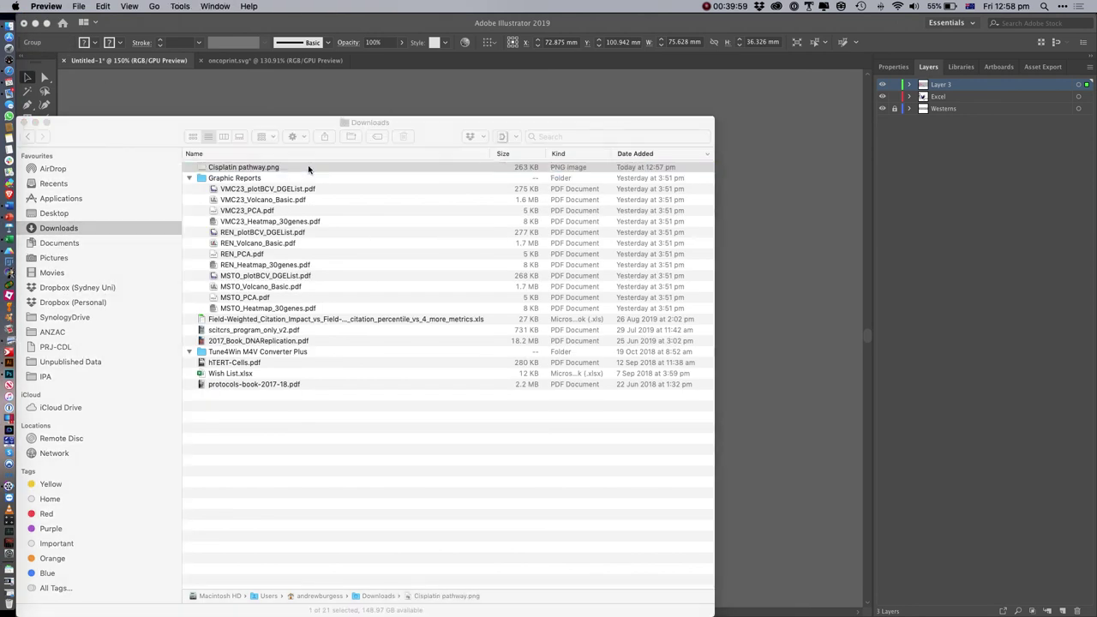
Enlarge the image window, check the exported diagram close up, and fit the whole picture in view
key(super+plus)
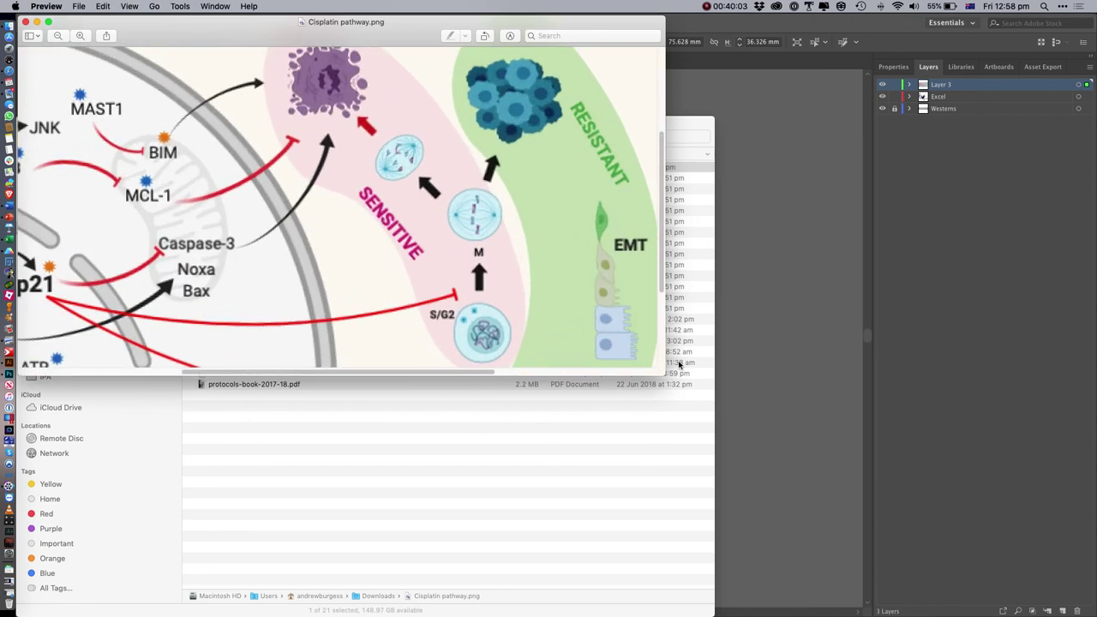
drag(666, 374, 1014, 611)
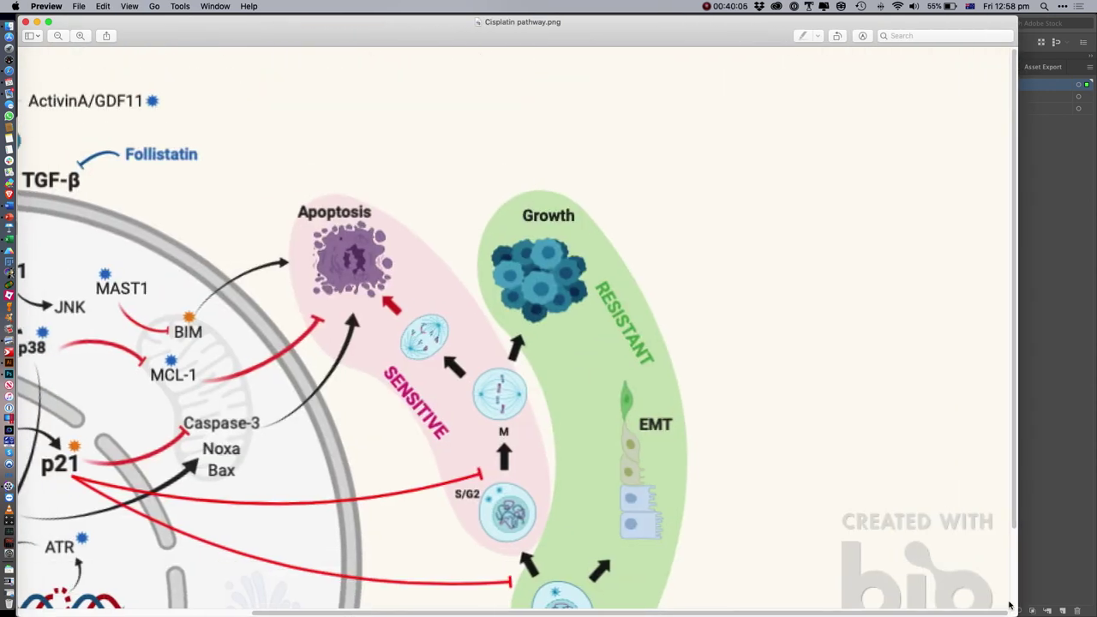
key(super+plus)
key(super+plus)
key(super+minus)
key(super+9)
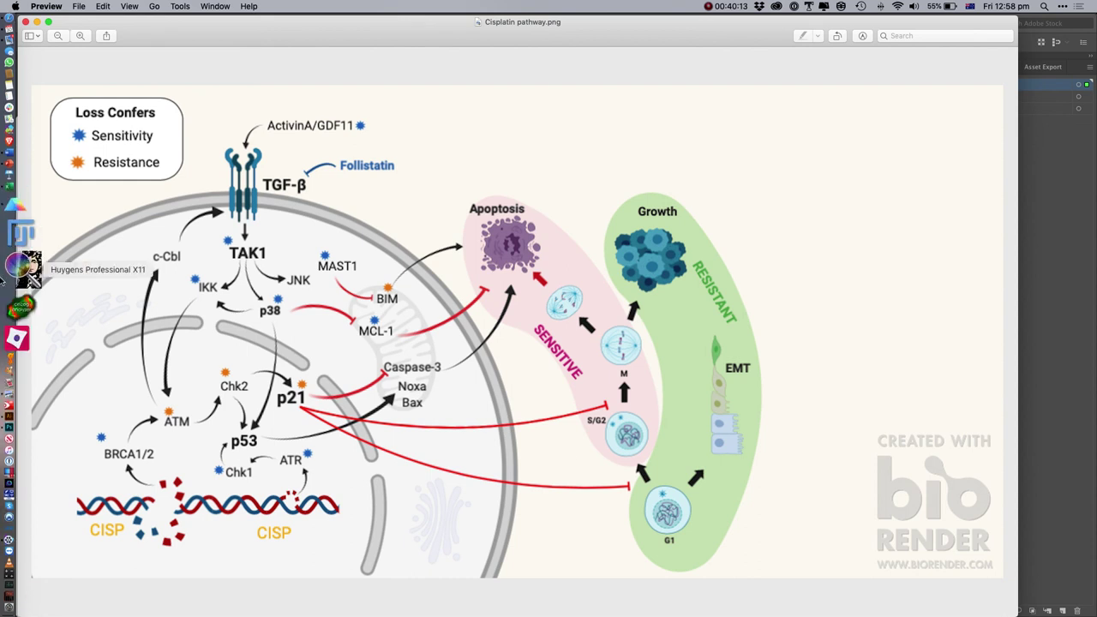
Crop Cisplatin pathway.png to the diagram without the BioRender watermark, save it, and close the image and the Downloads window
drag(30, 78, 776, 604)
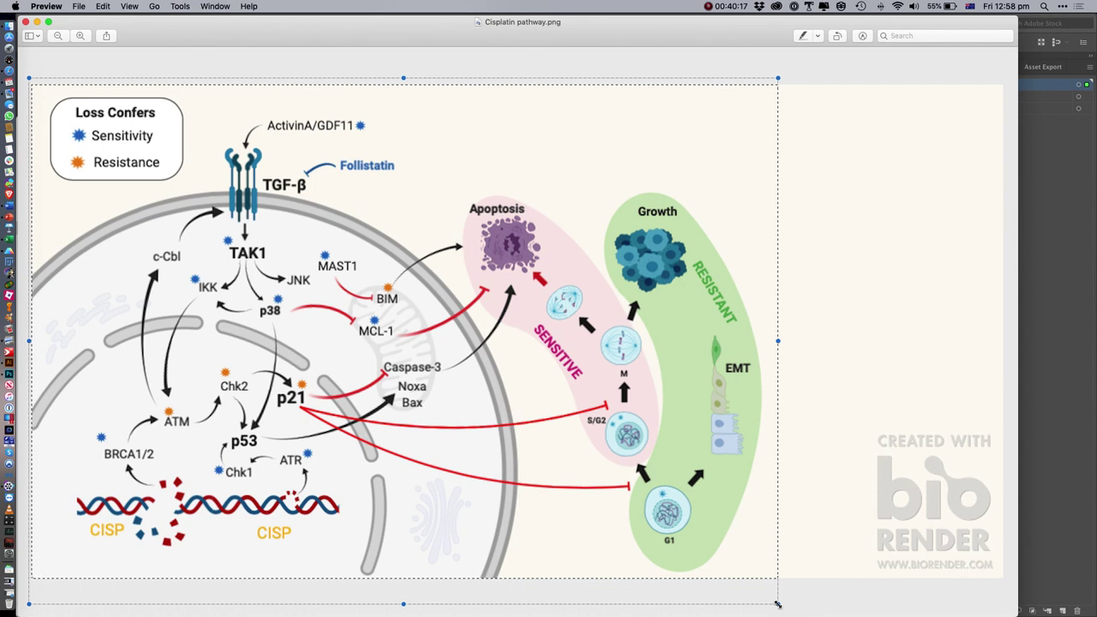
key(super+k)
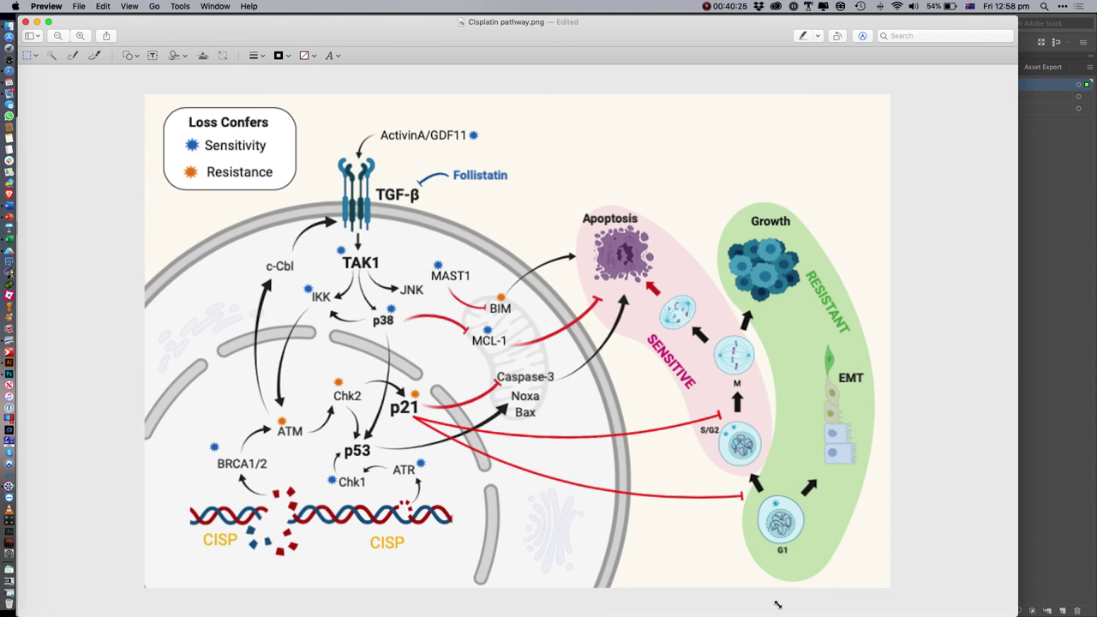
key(super+s)
key(super+w)
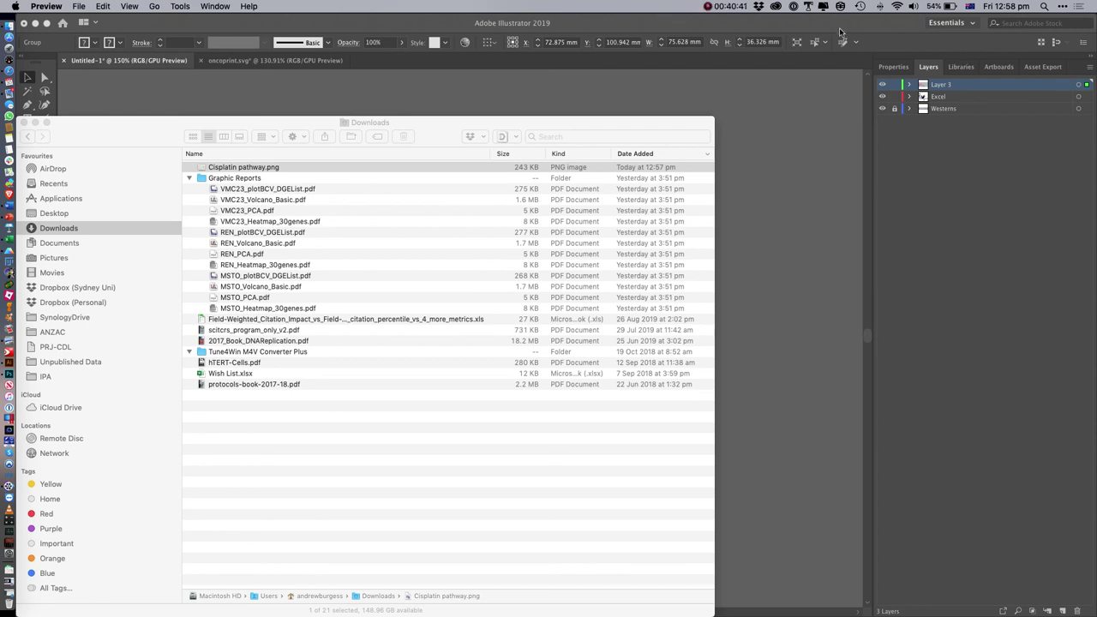
click(24, 123)
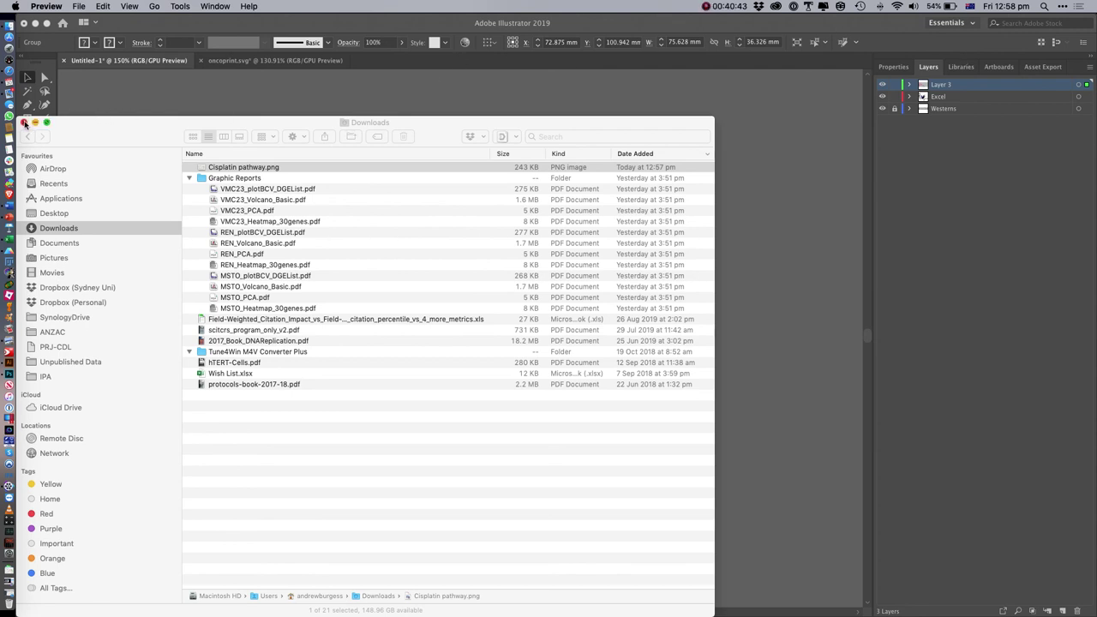